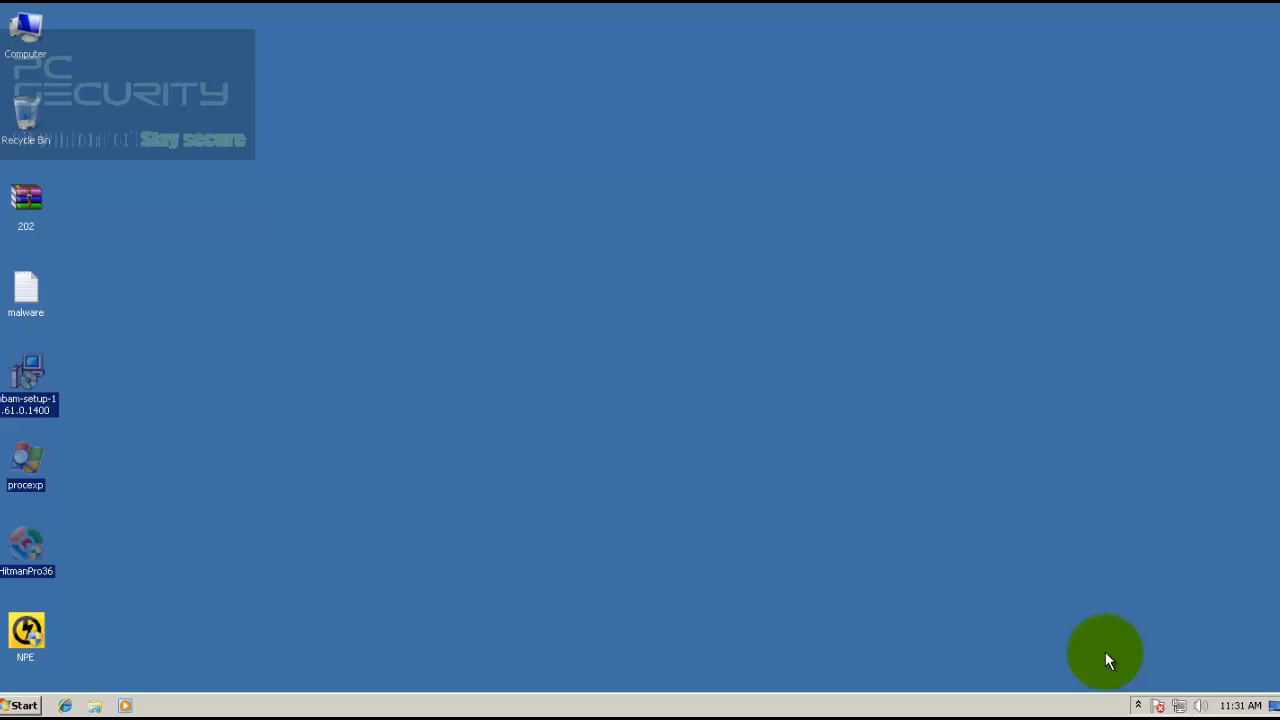
- Open Panda Cloud Antivirus, look through its options list, and view and close the executed programs report
click(1133, 702)
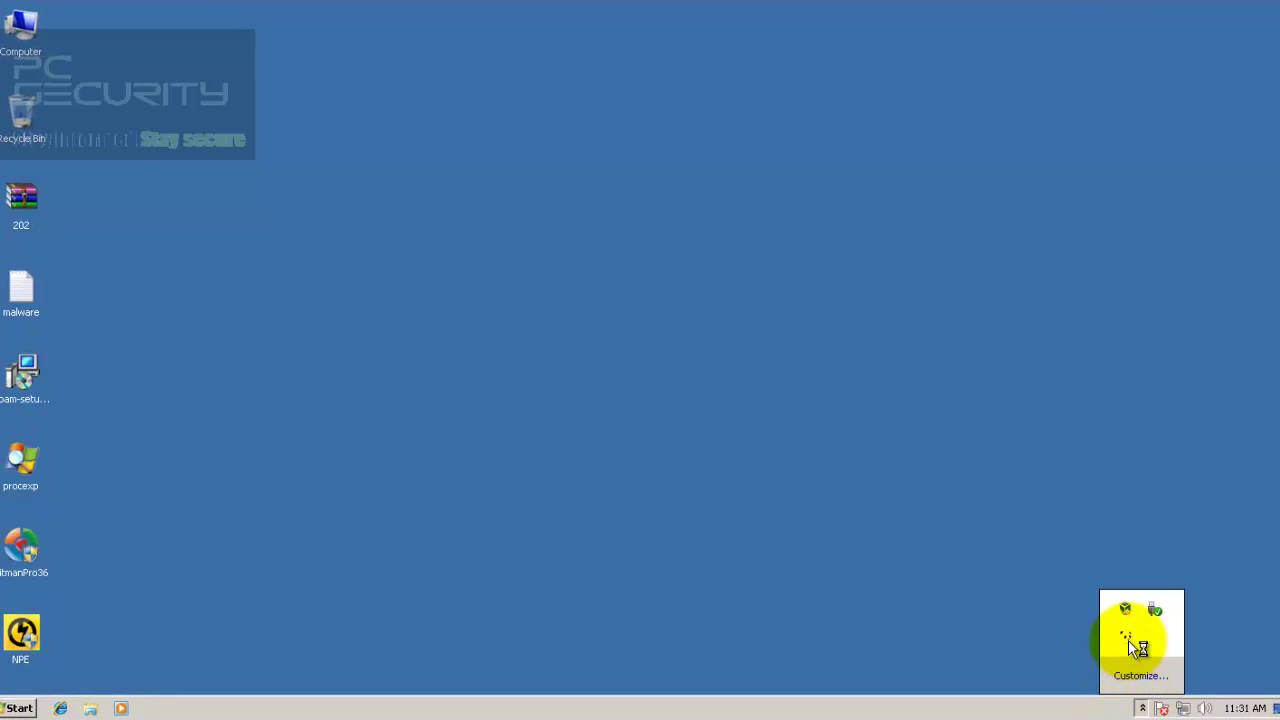
click(502, 229)
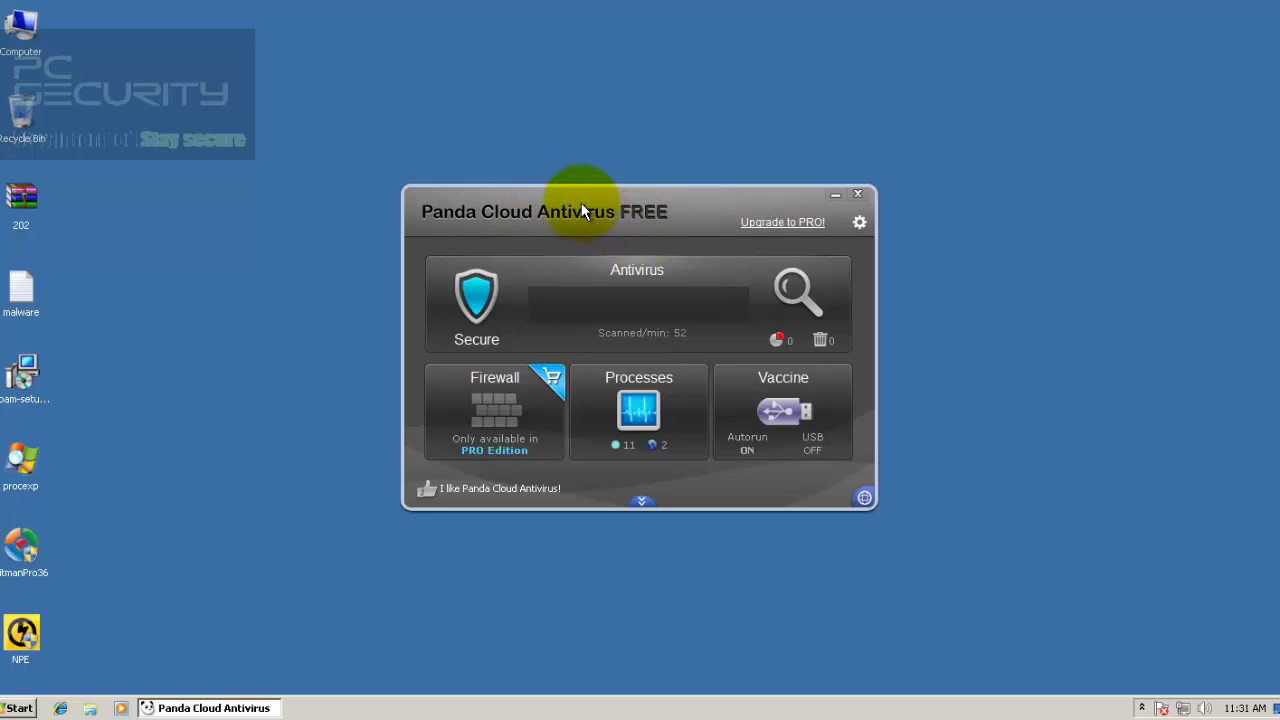
click(858, 224)
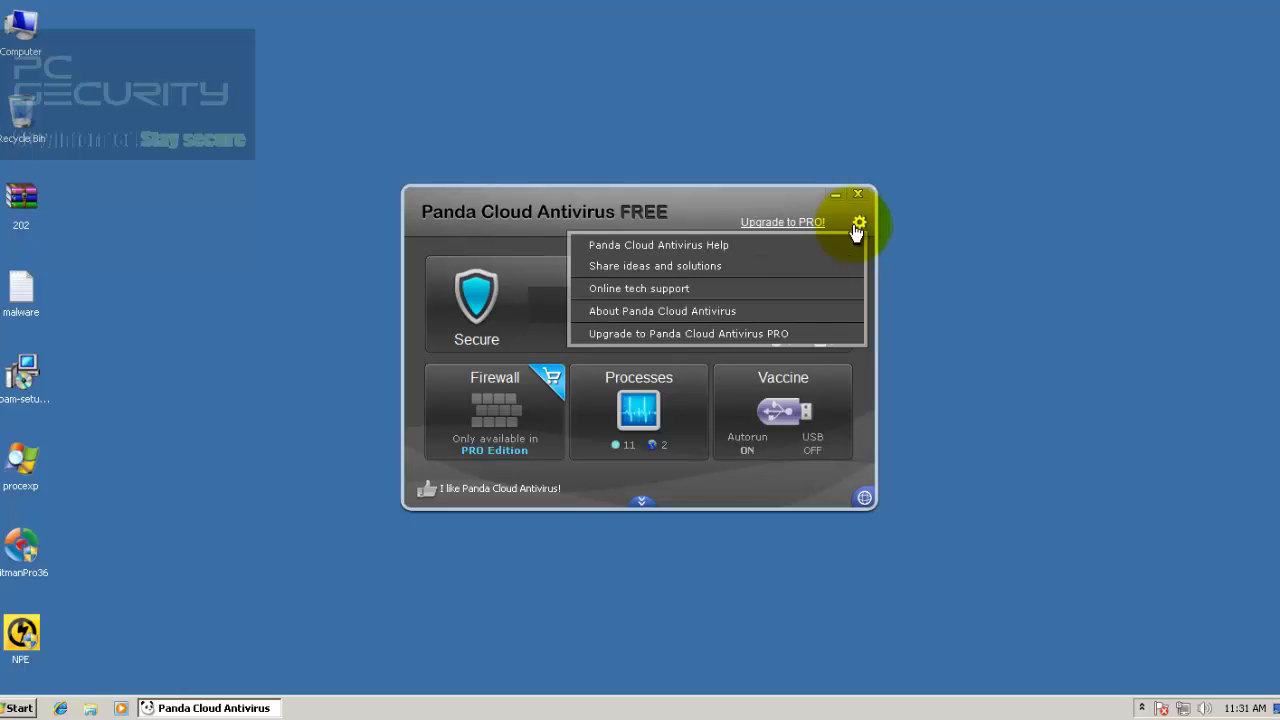
click(858, 226)
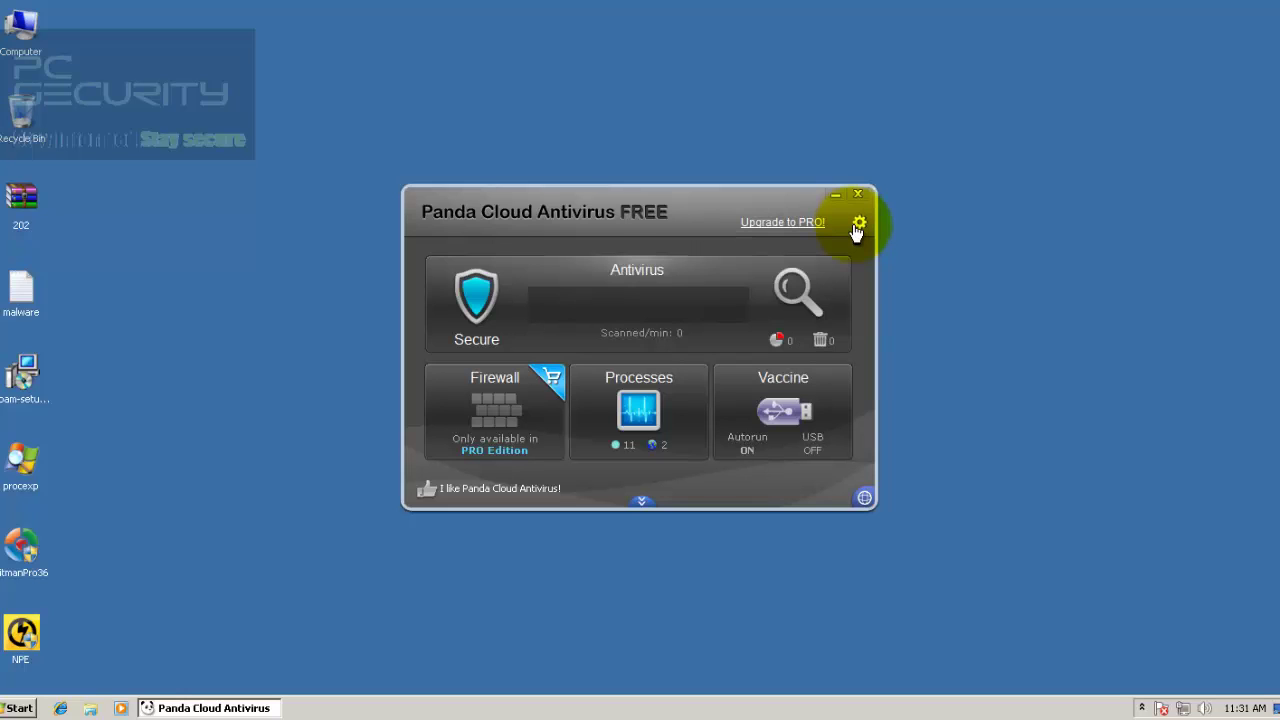
click(640, 400)
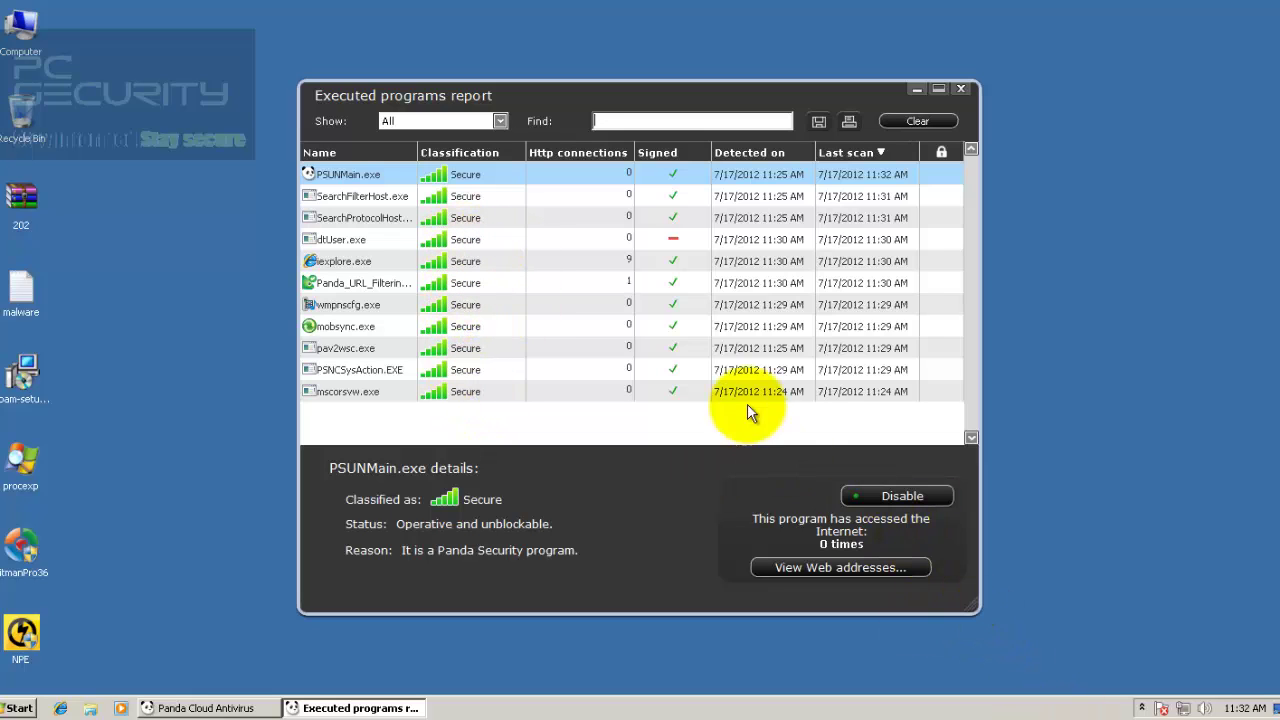
click(960, 91)
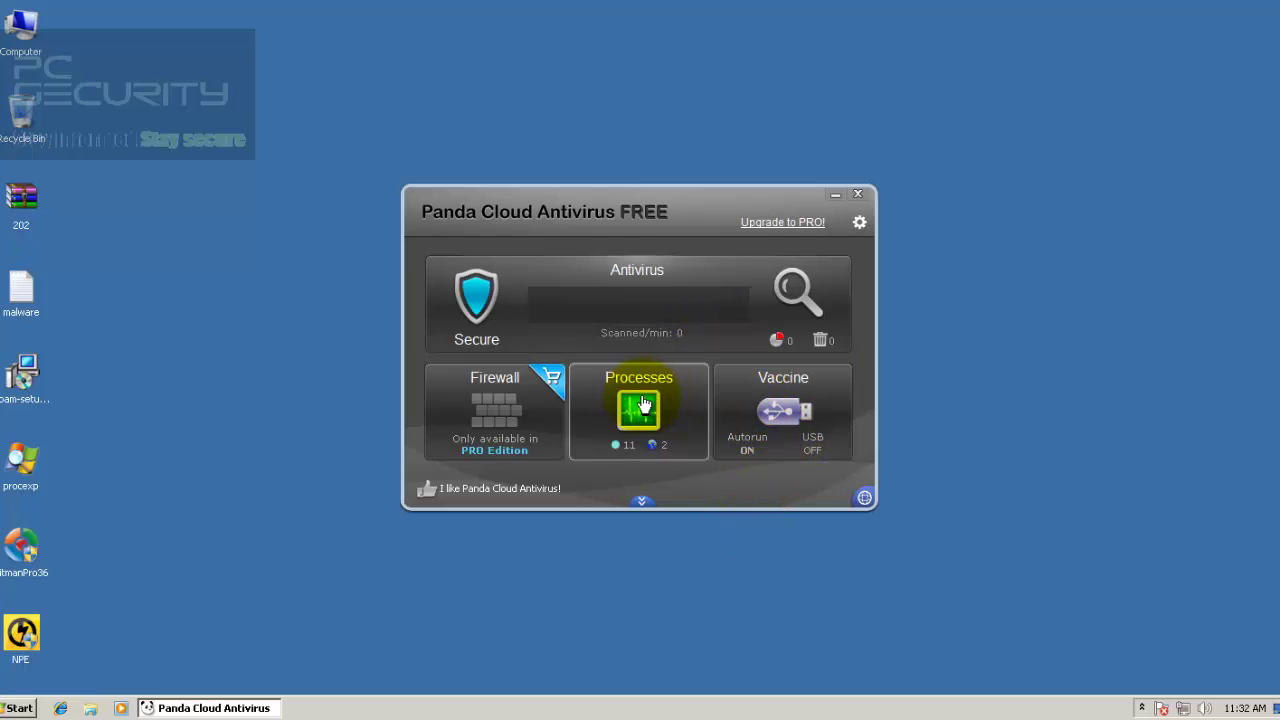
- Review the antivirus advanced settings for scanning, recycle bin, warnings and reports, and exclusions, and accept them as they are
click(651, 312)
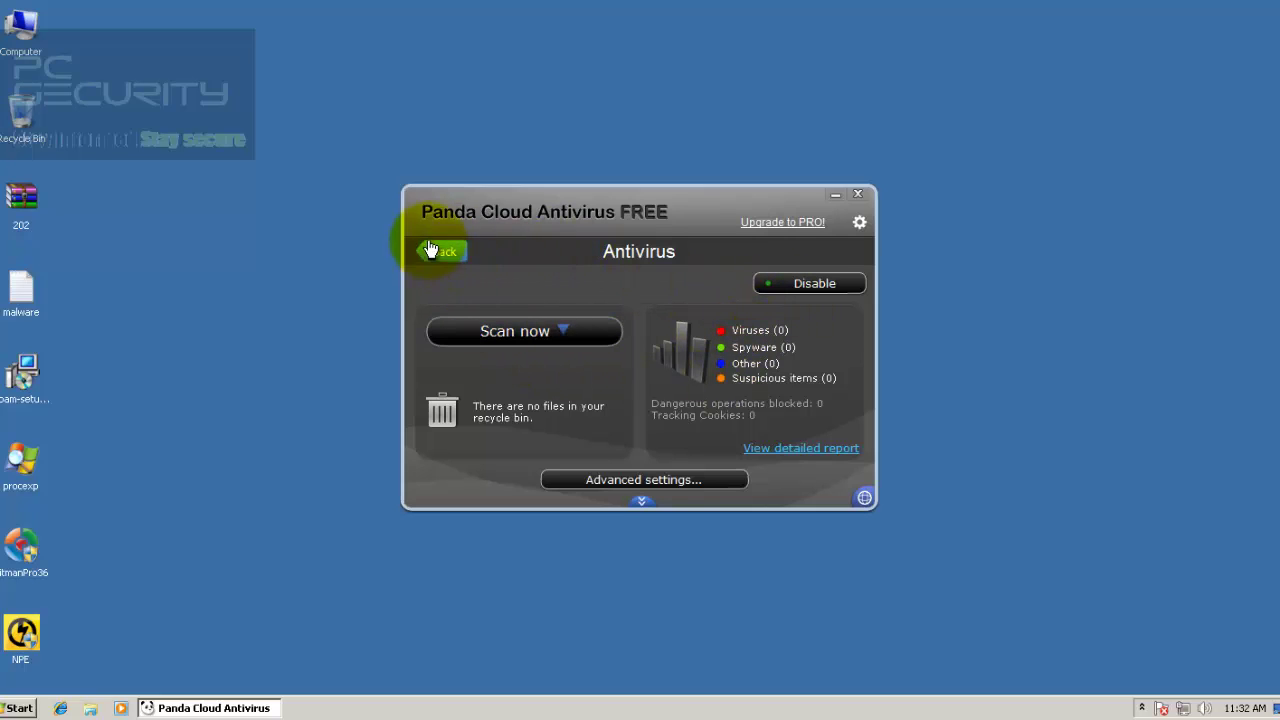
click(652, 482)
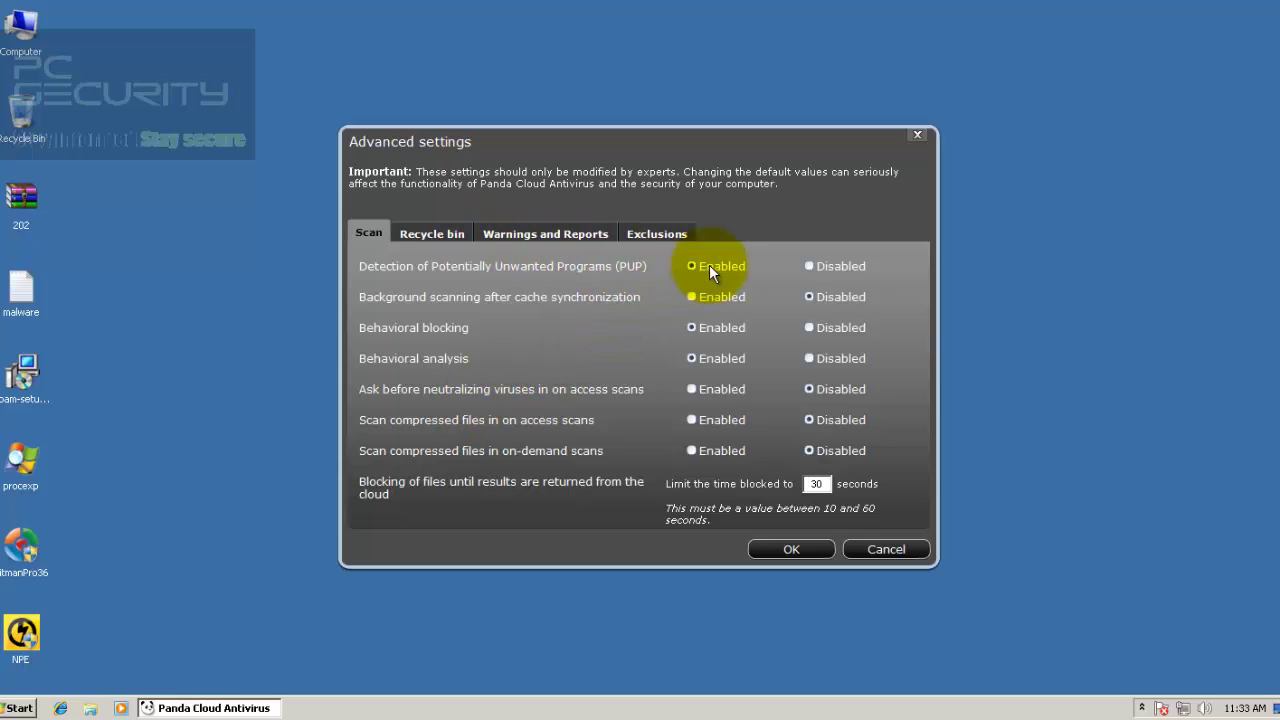
click(461, 236)
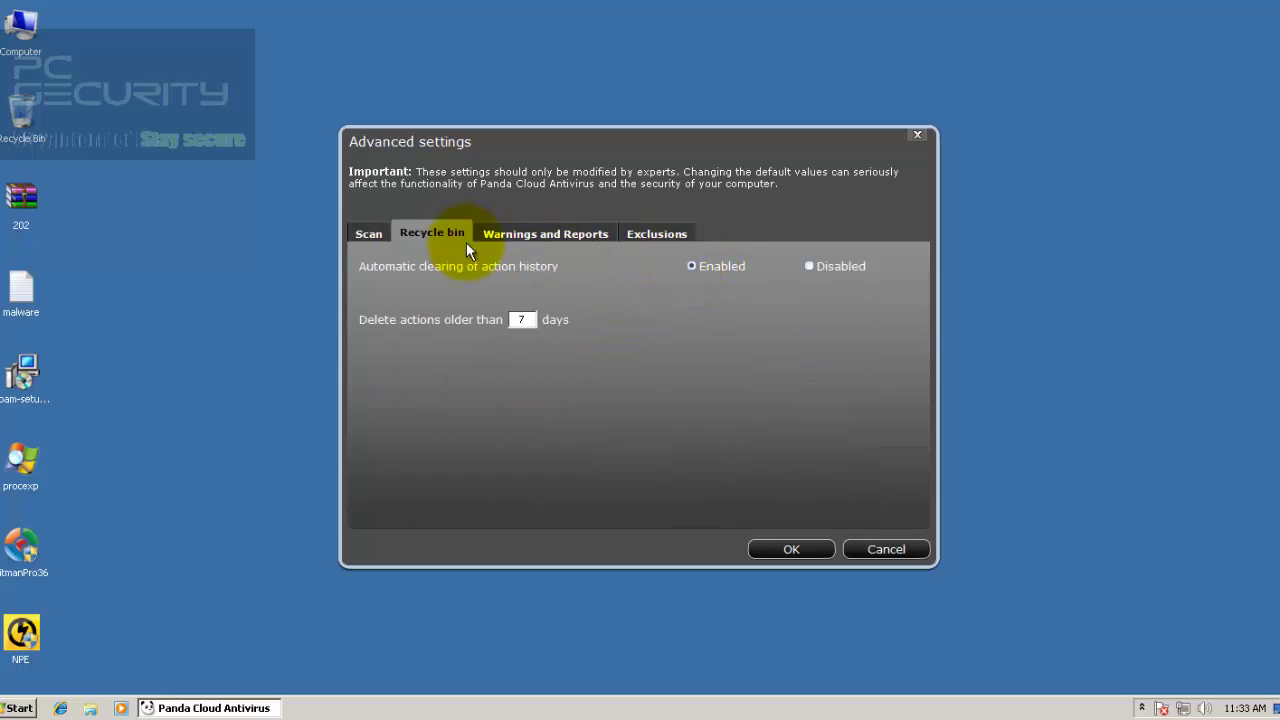
click(519, 235)
click(646, 236)
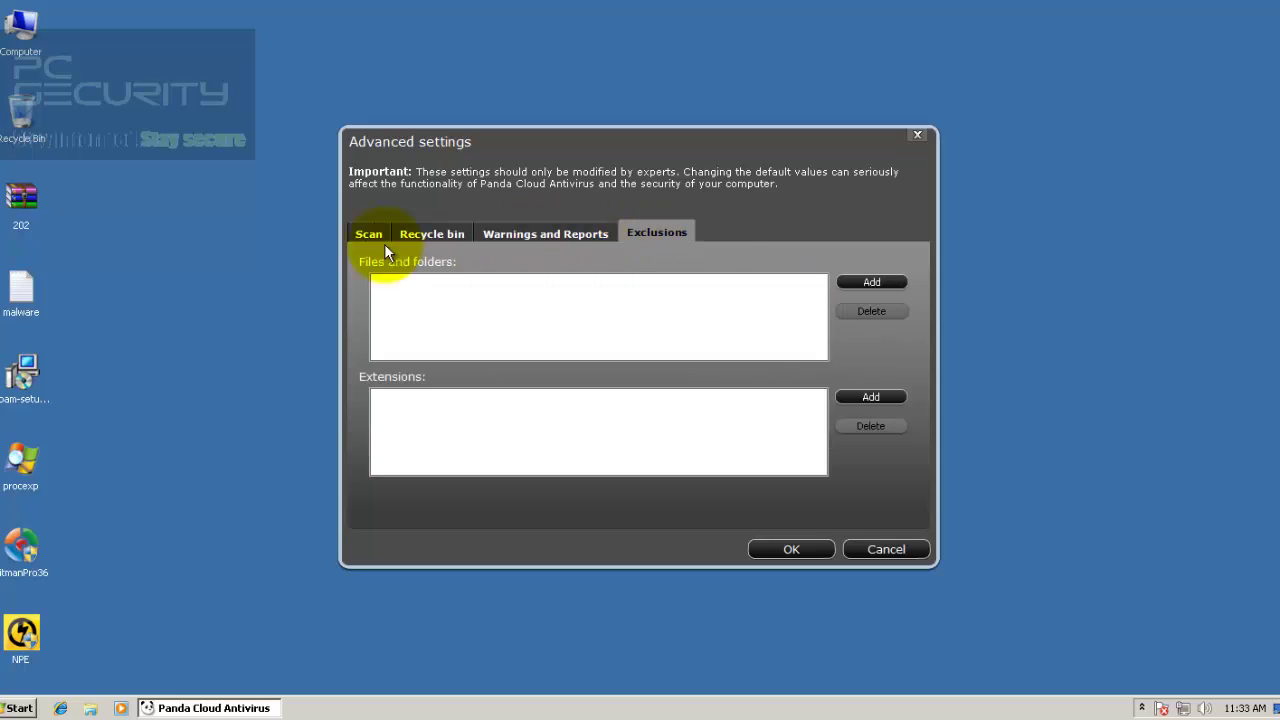
click(357, 235)
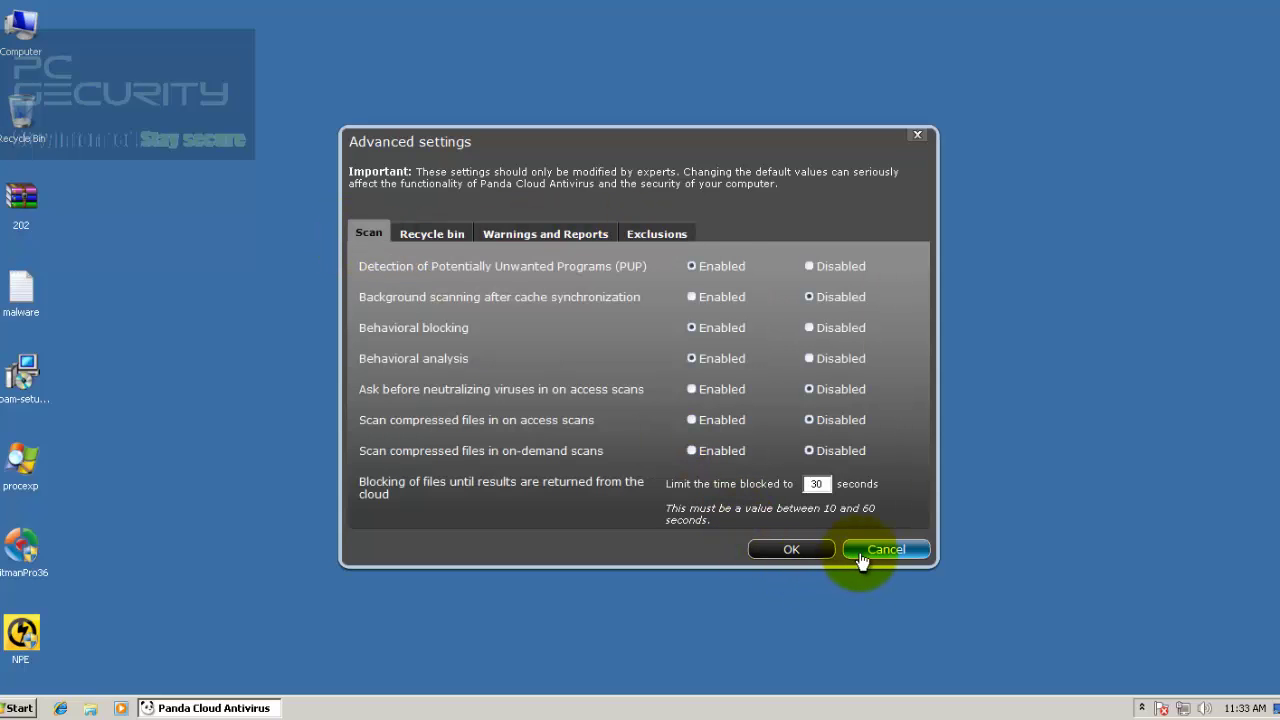
click(800, 548)
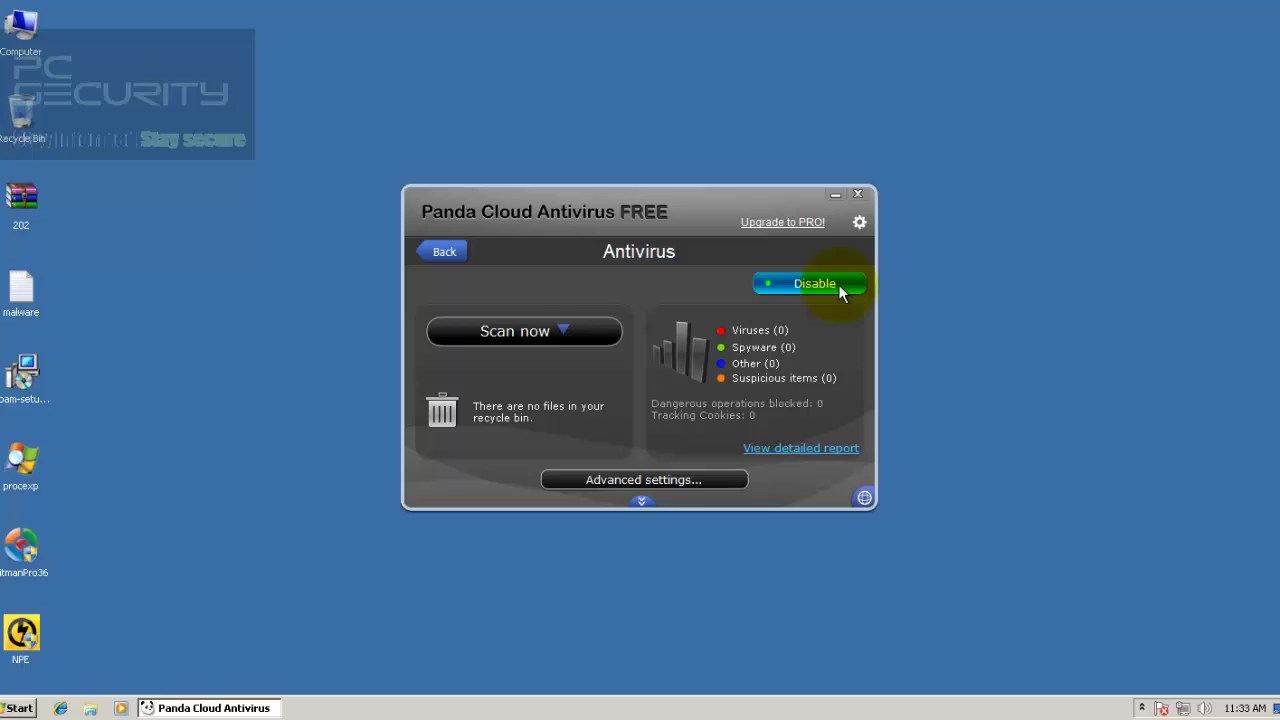
- Return to the antivirus overview, check the help and upgrade options, and close Panda Cloud Antivirus
click(642, 500)
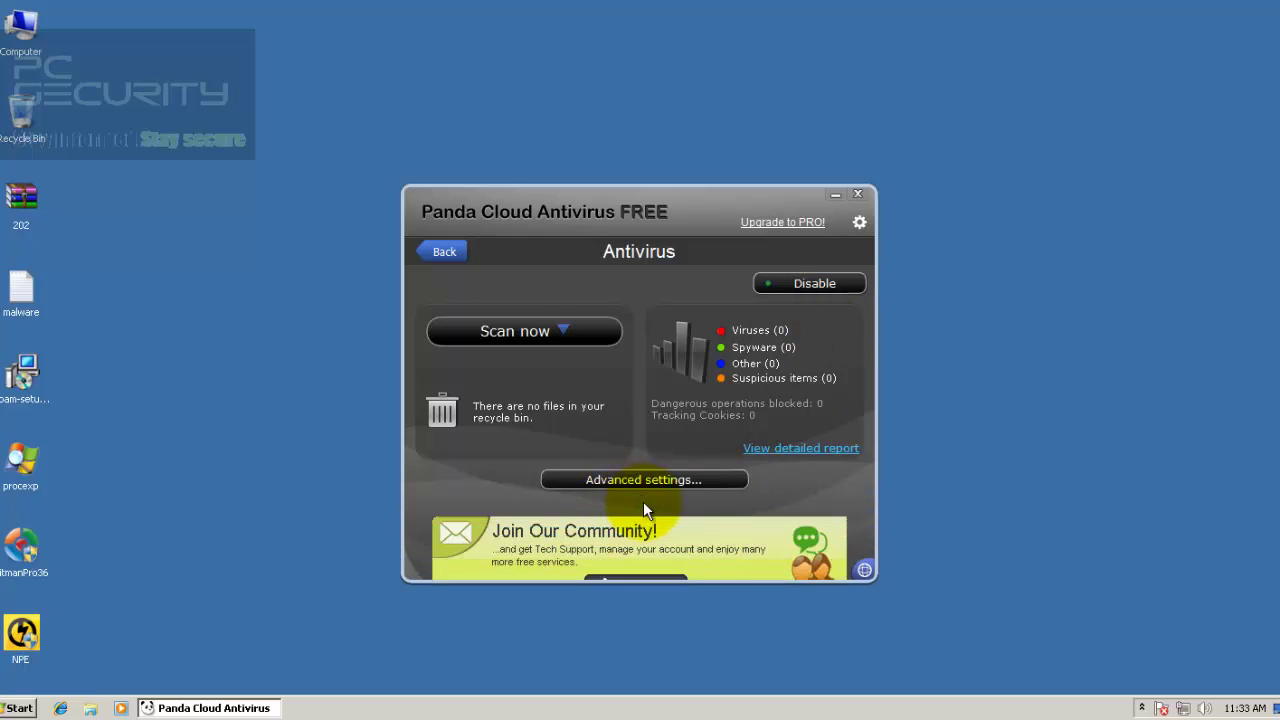
click(643, 609)
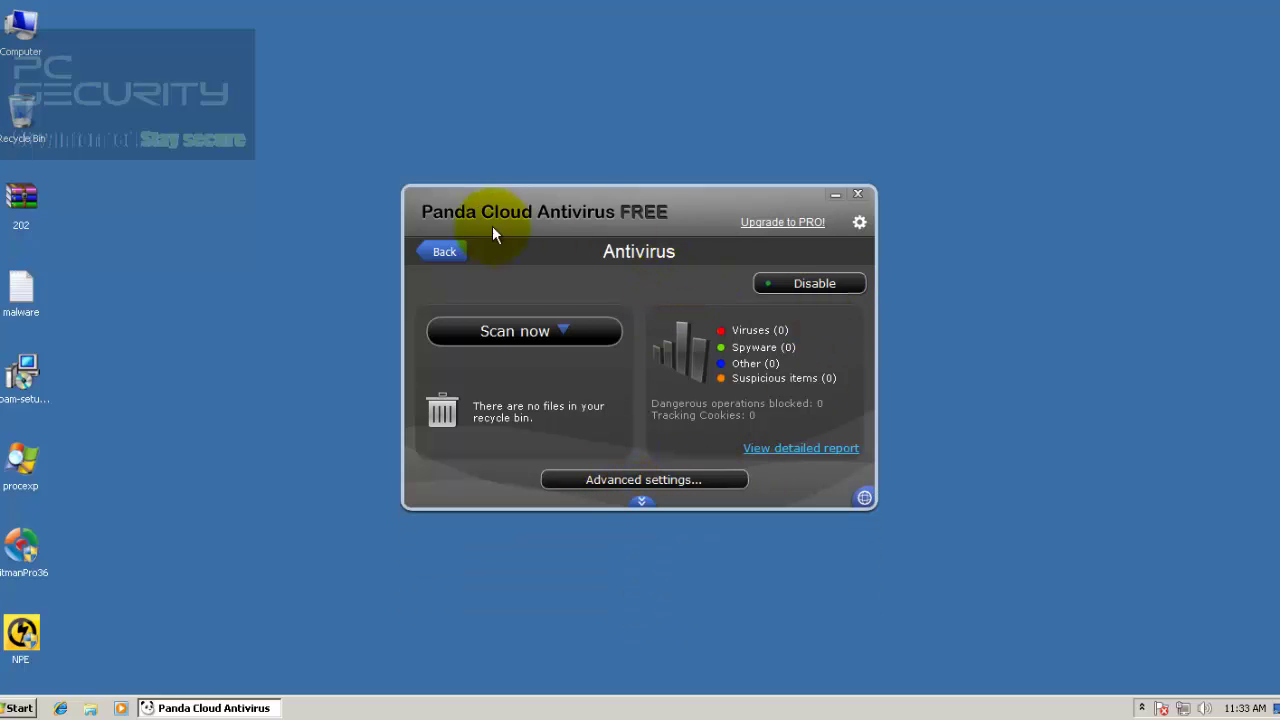
click(425, 262)
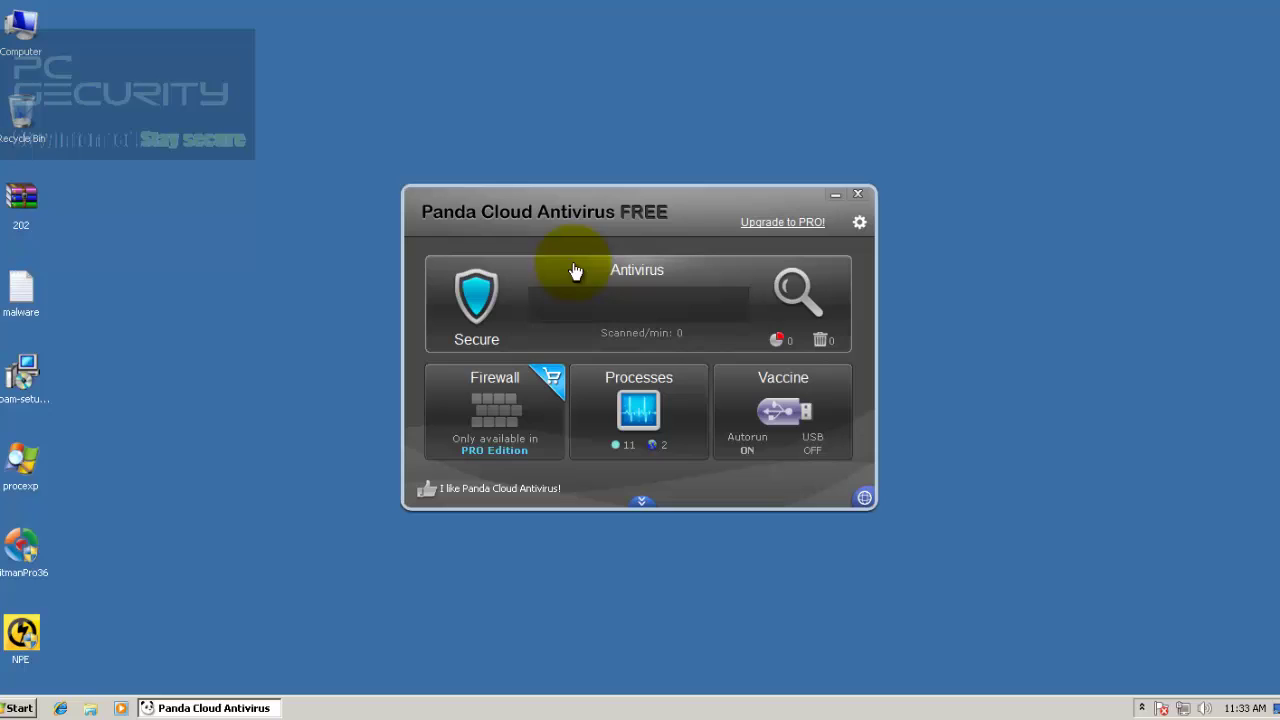
click(860, 223)
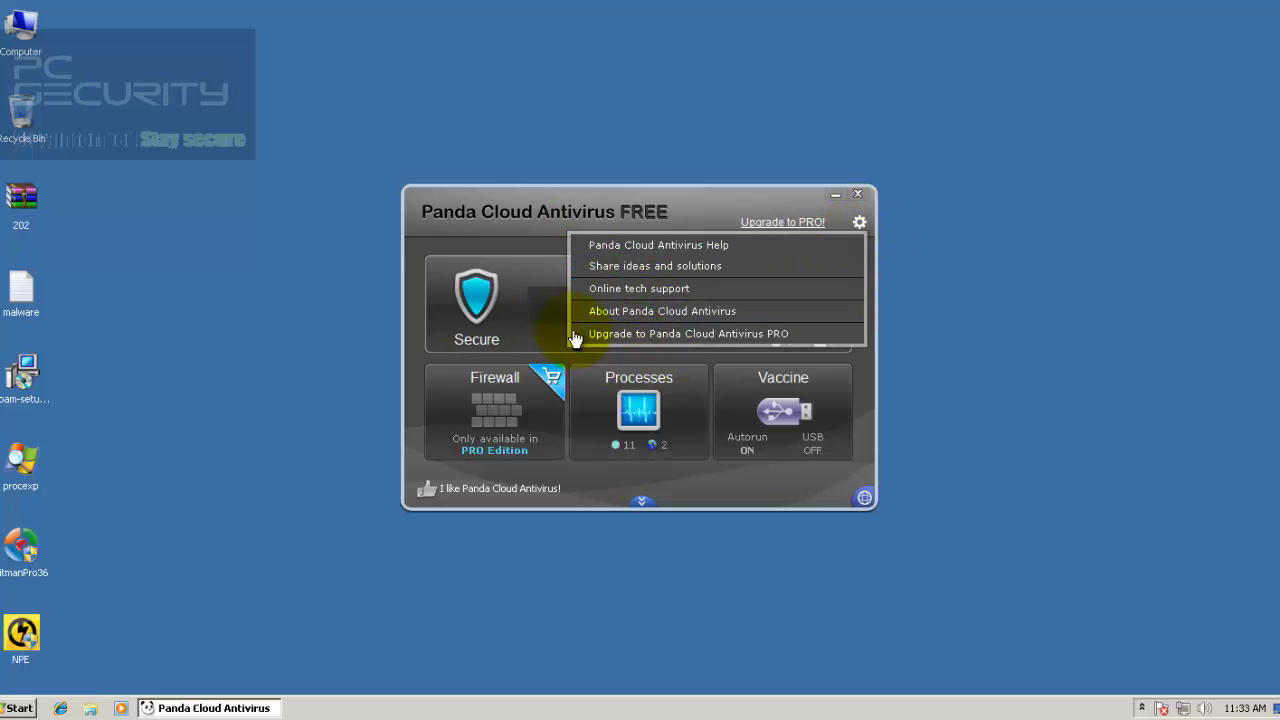
click(440, 195)
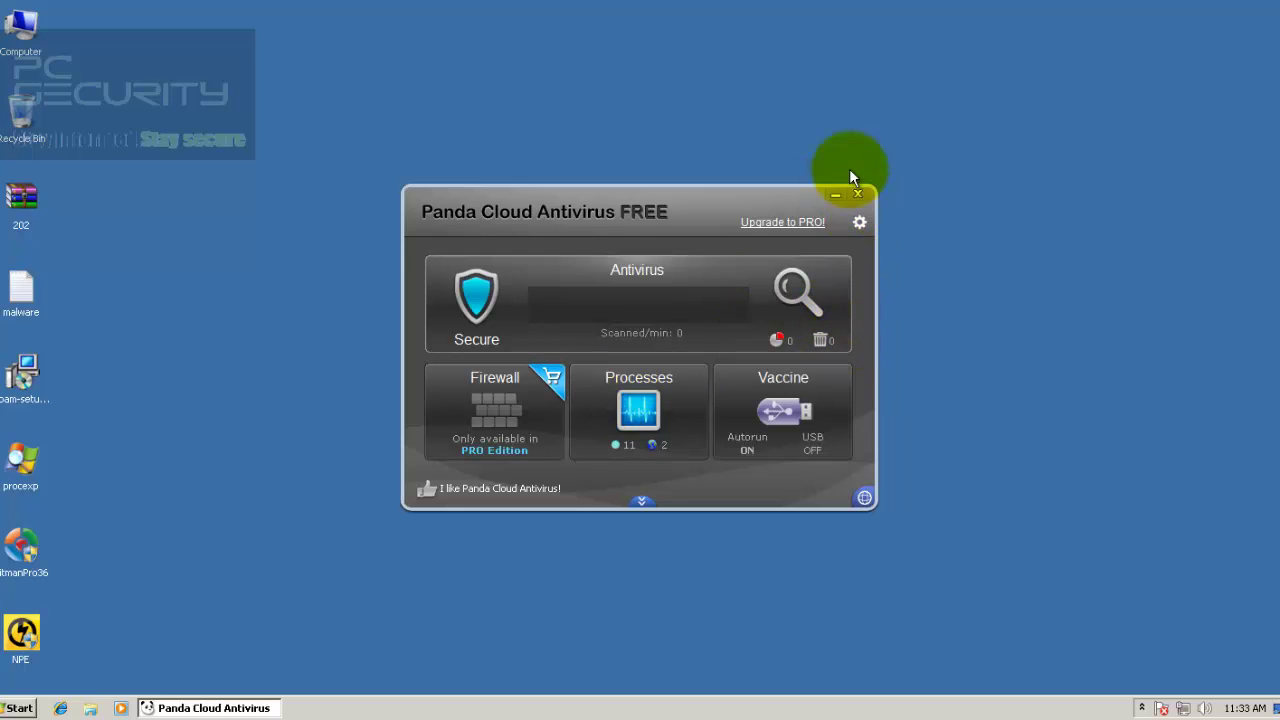
click(857, 196)
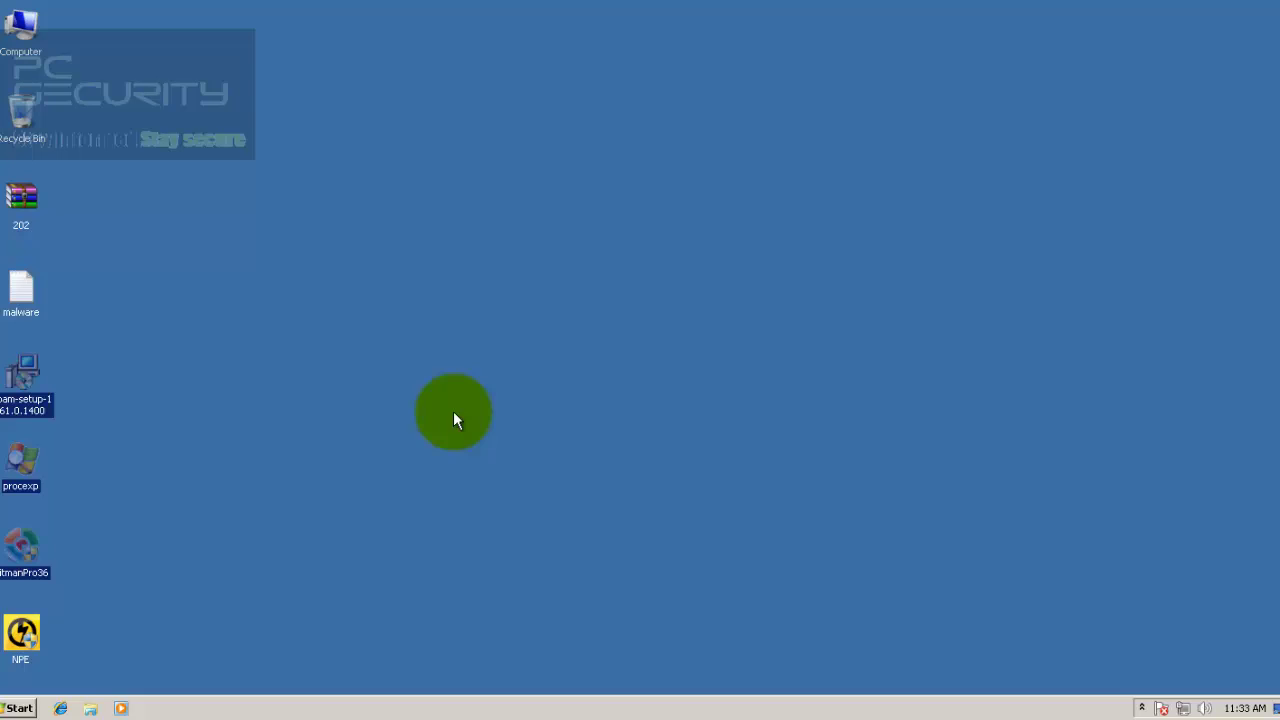
- Open Windows Task Manager, show the processes from all users, and maximize the window
right_click(457, 706)
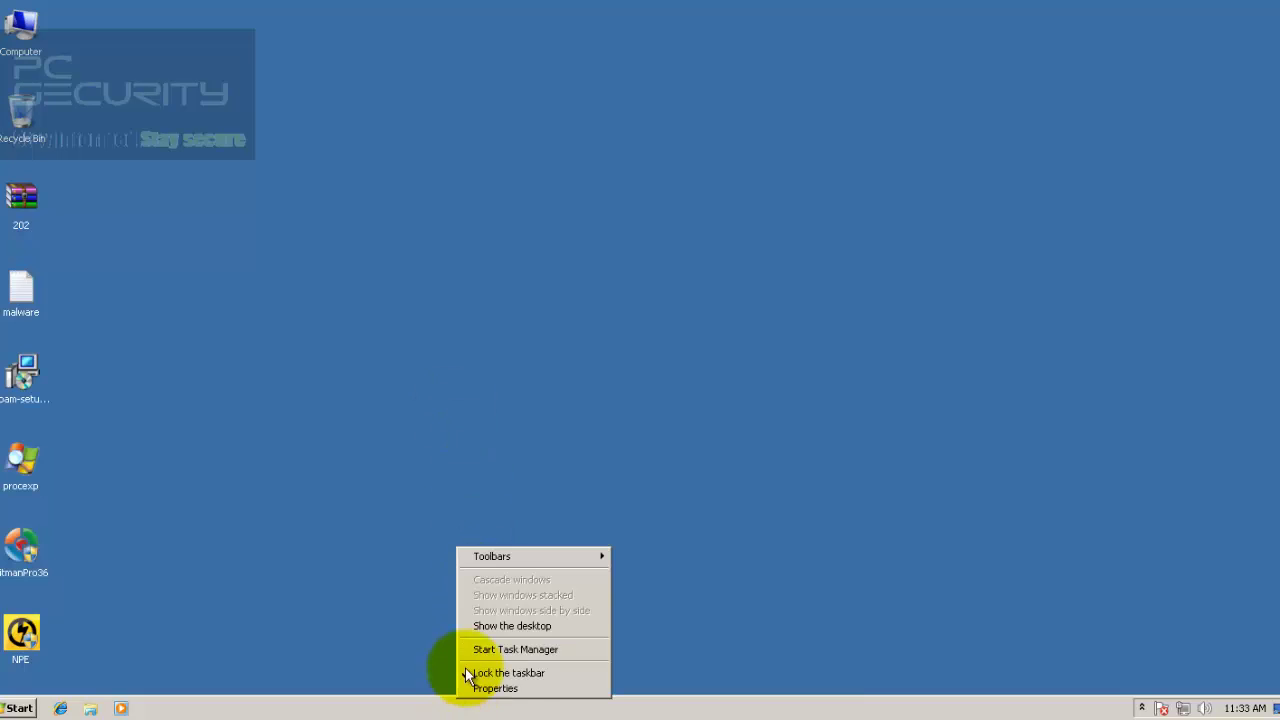
click(472, 650)
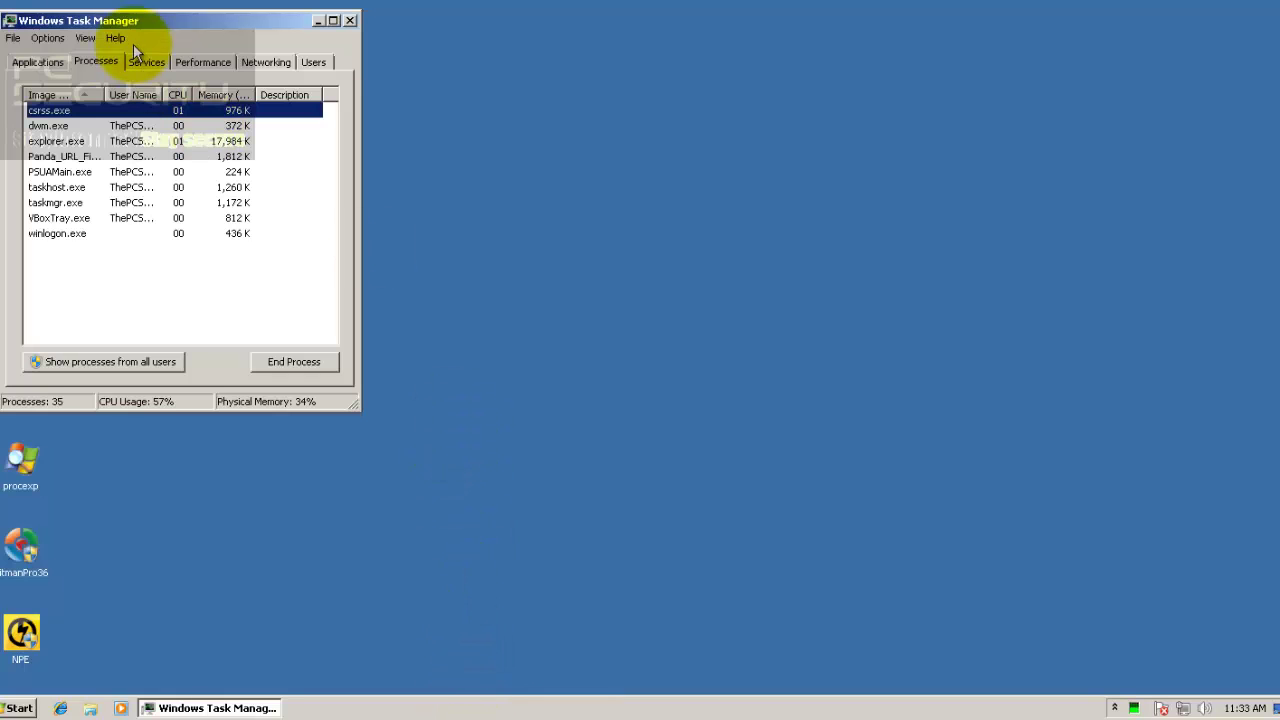
drag(167, 20, 550, 76)
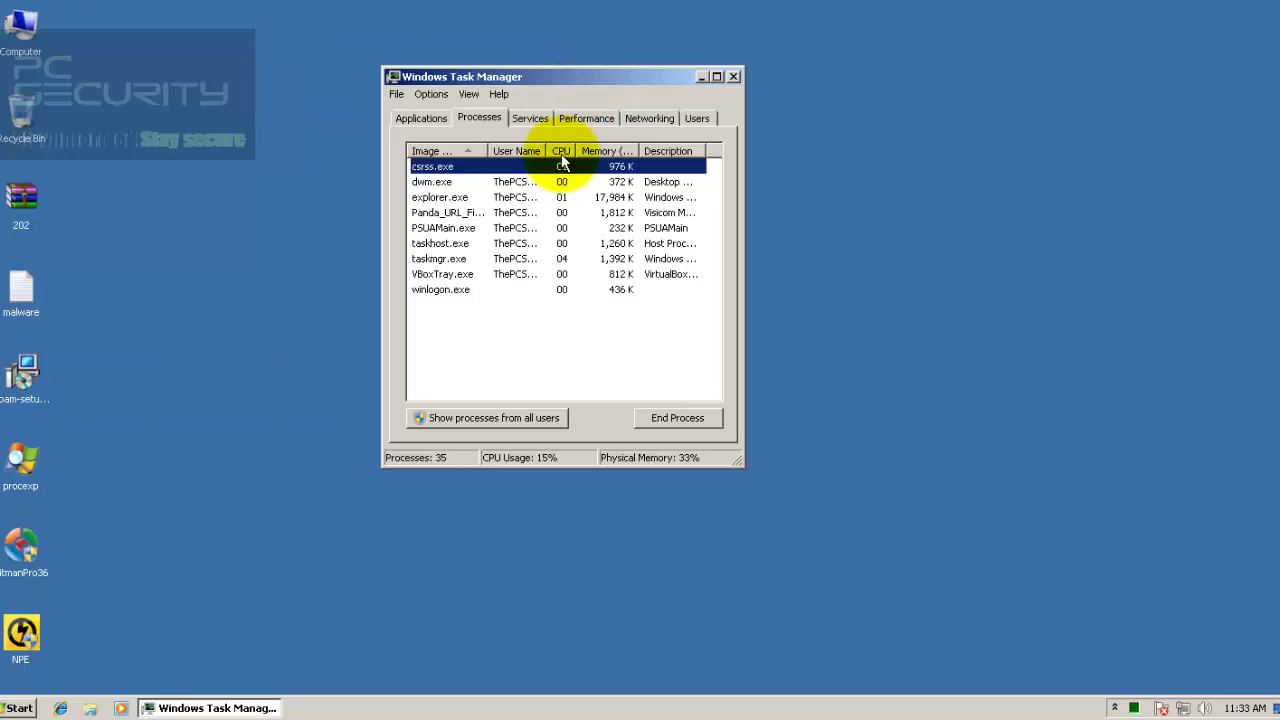
click(477, 420)
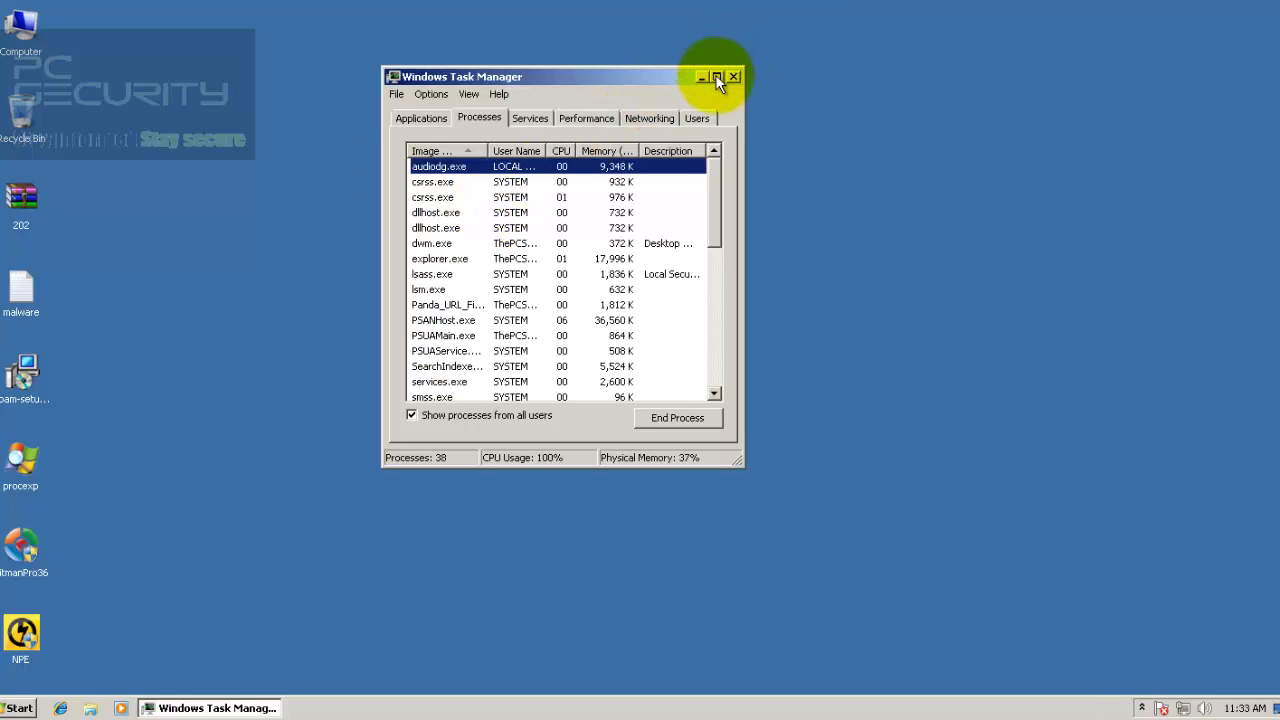
click(716, 76)
drag(668, 95, 657, 95)
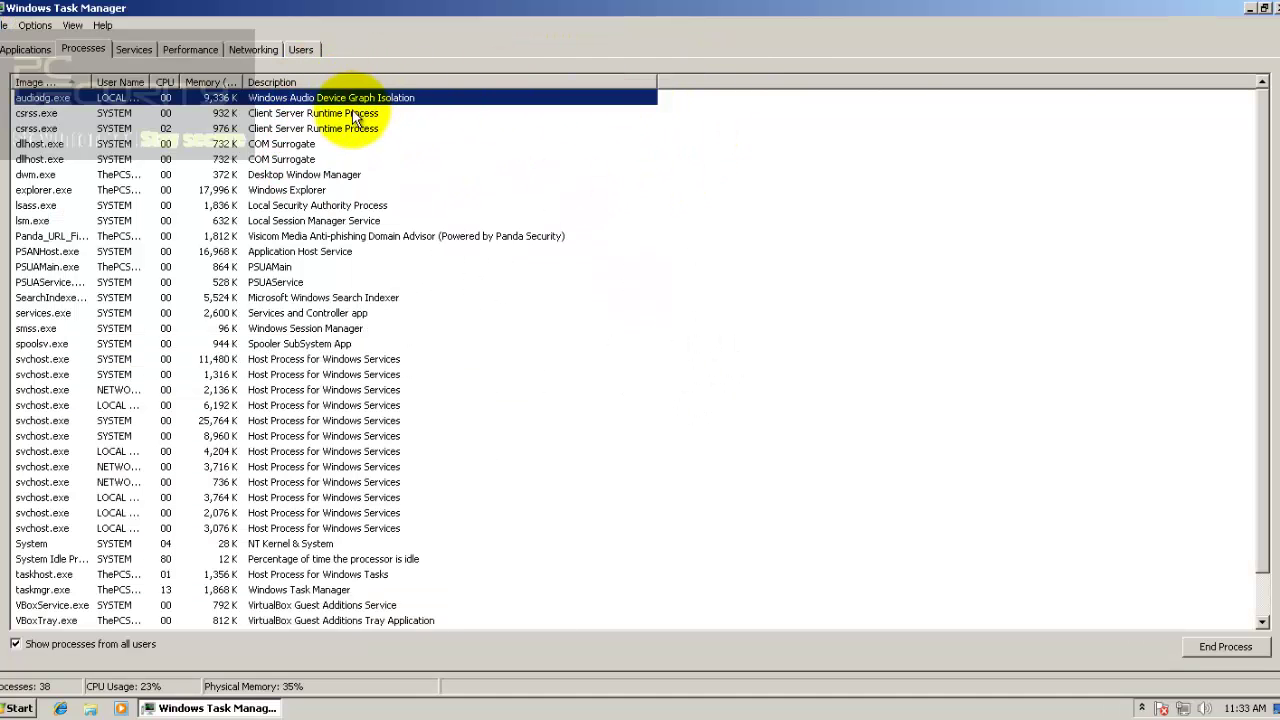
- Examine the memory use of the Panda URL filtering, PSANHost, PSUAMain and PSUAService processes, and close Task Manager
click(350, 113)
click(268, 238)
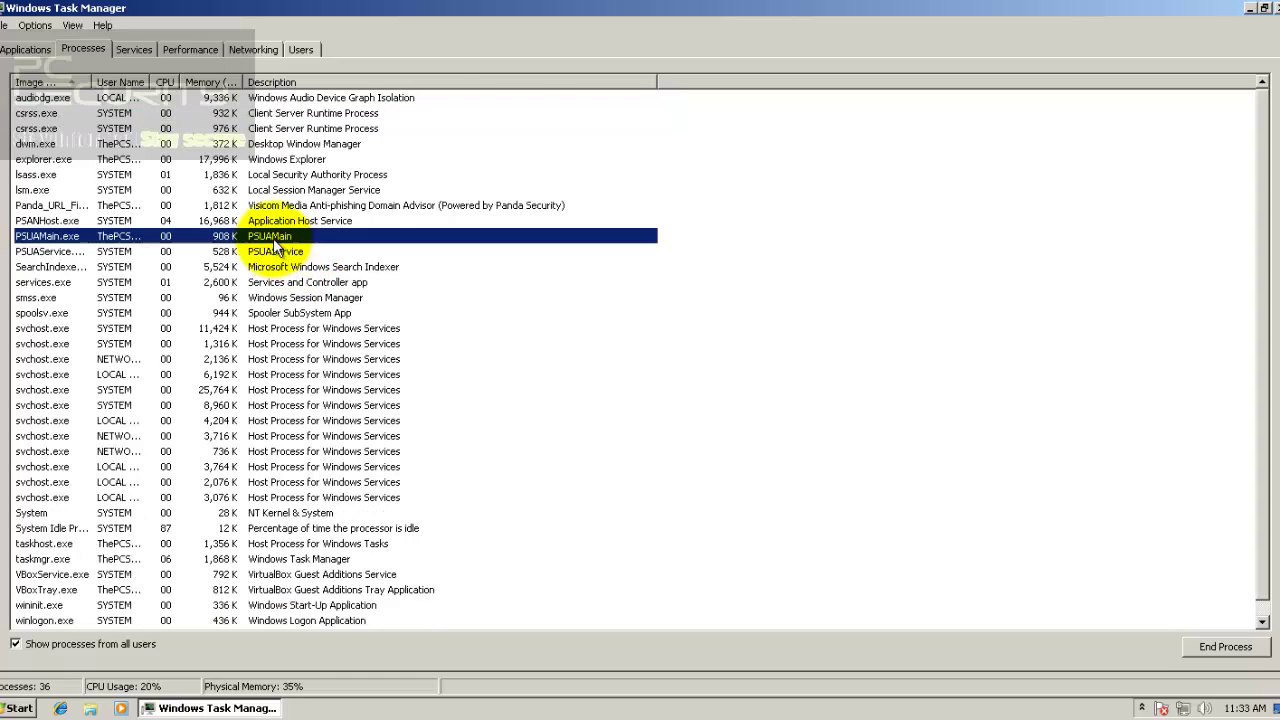
click(262, 251)
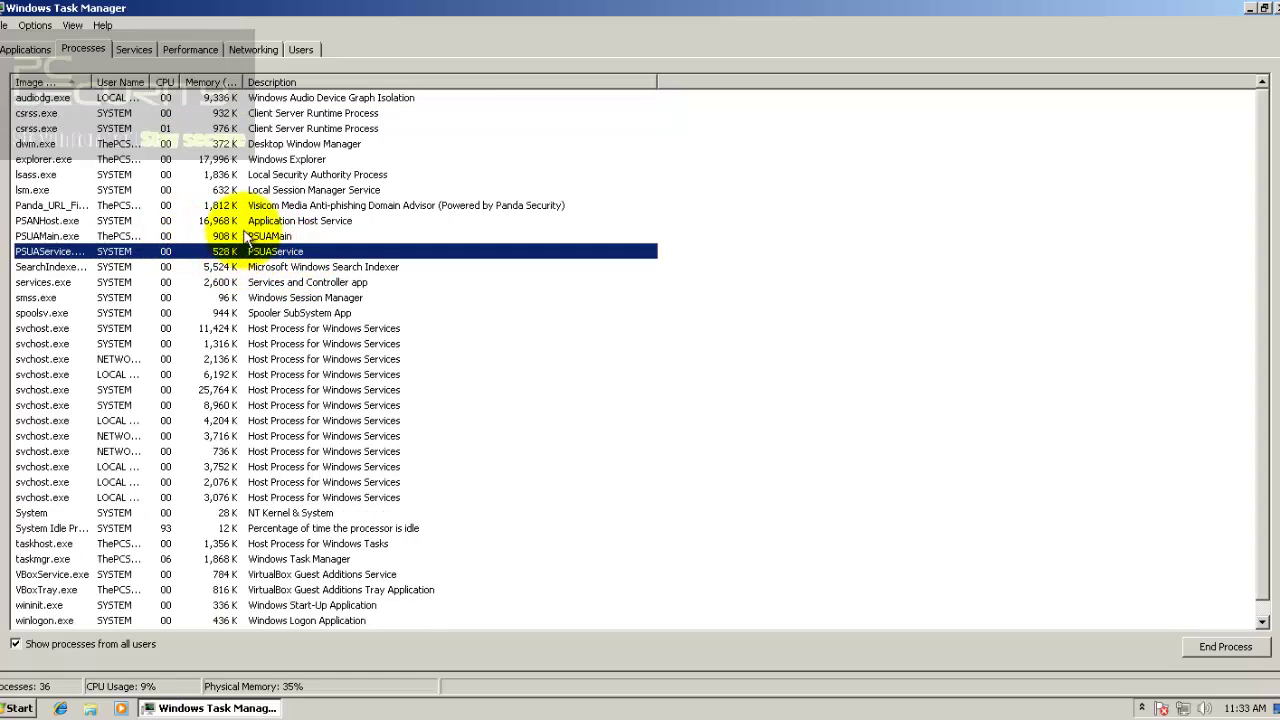
click(240, 221)
click(248, 237)
click(251, 254)
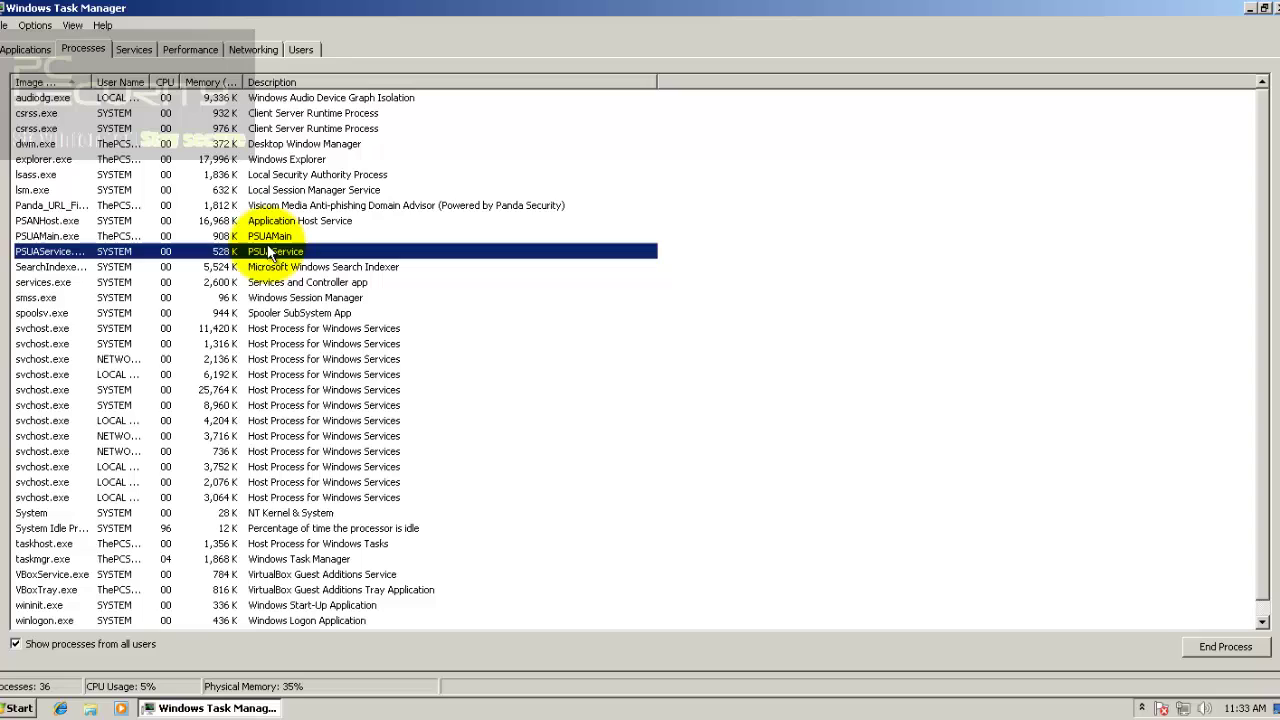
click(265, 222)
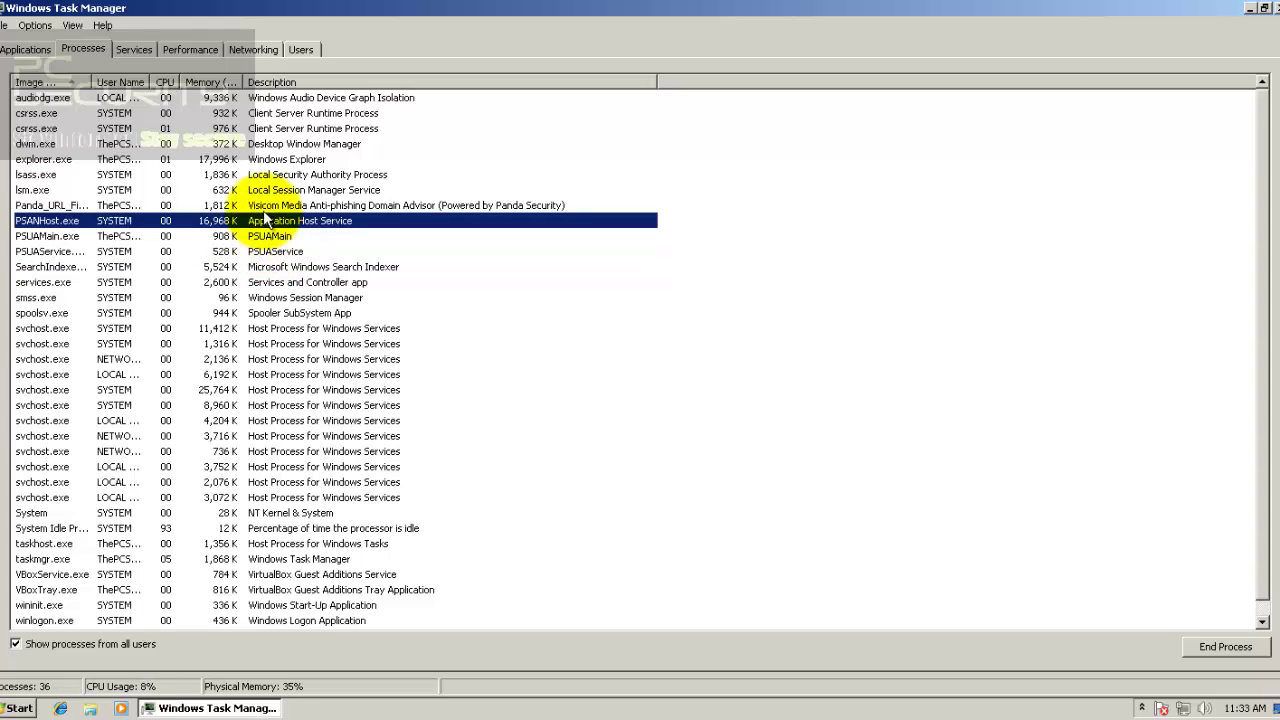
click(264, 205)
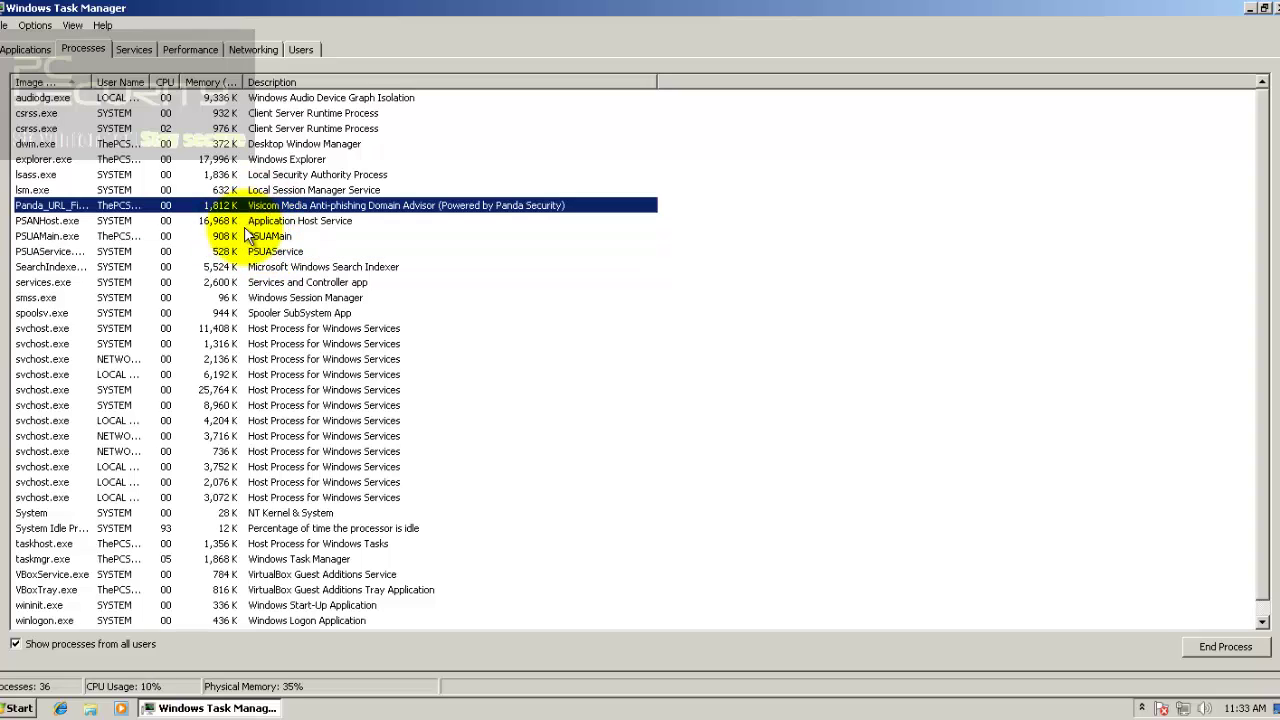
click(244, 231)
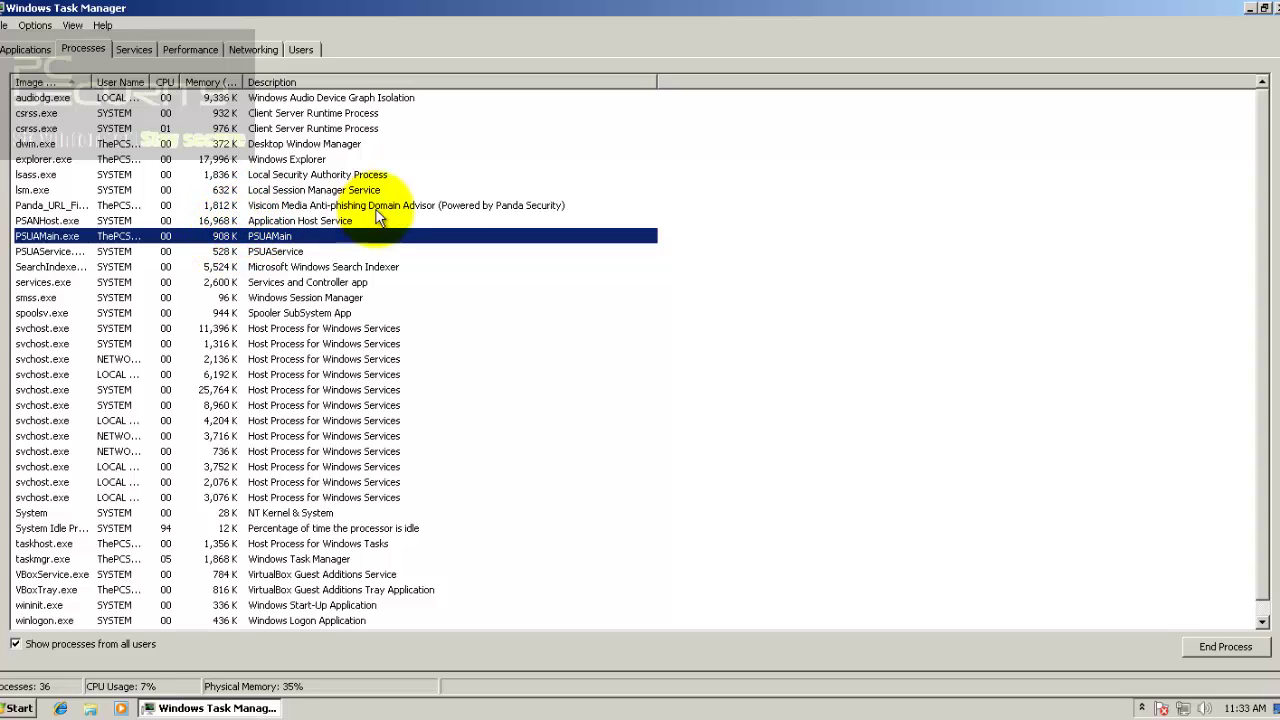
click(1275, 8)
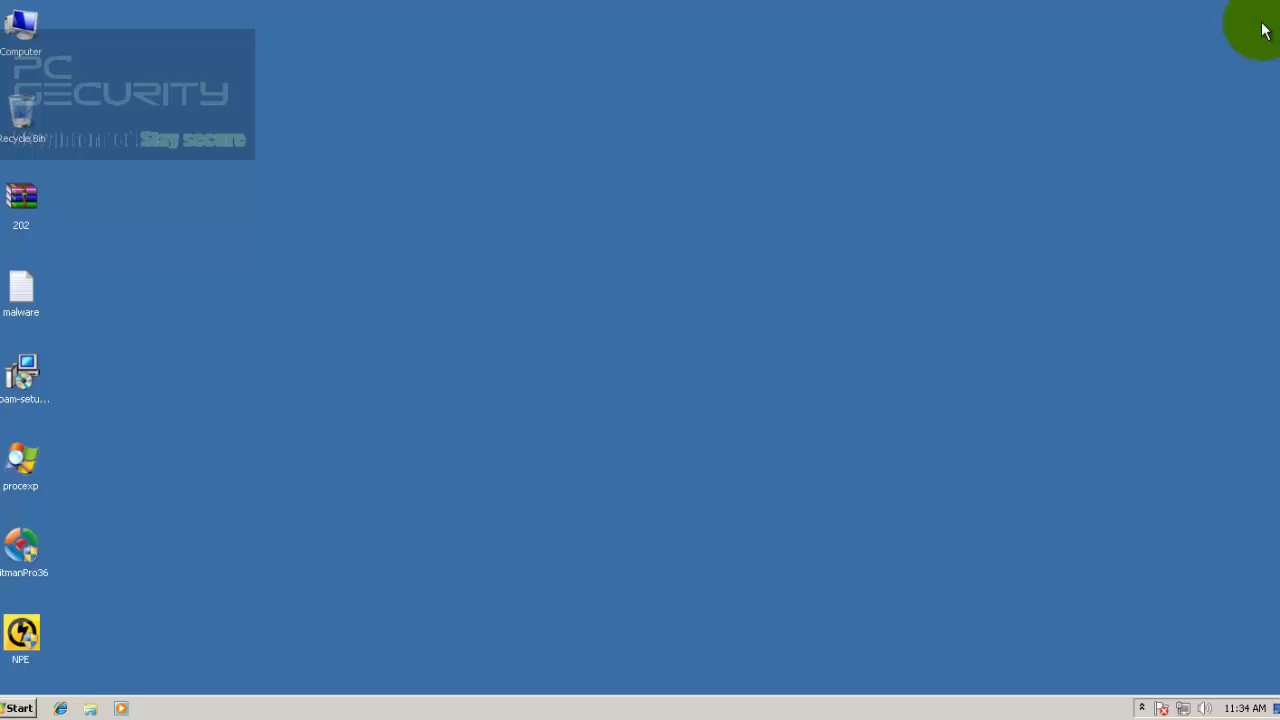
- Open Internet Explorer and check the Panda Security Toolbar preferences for URL filtering
click(45, 709)
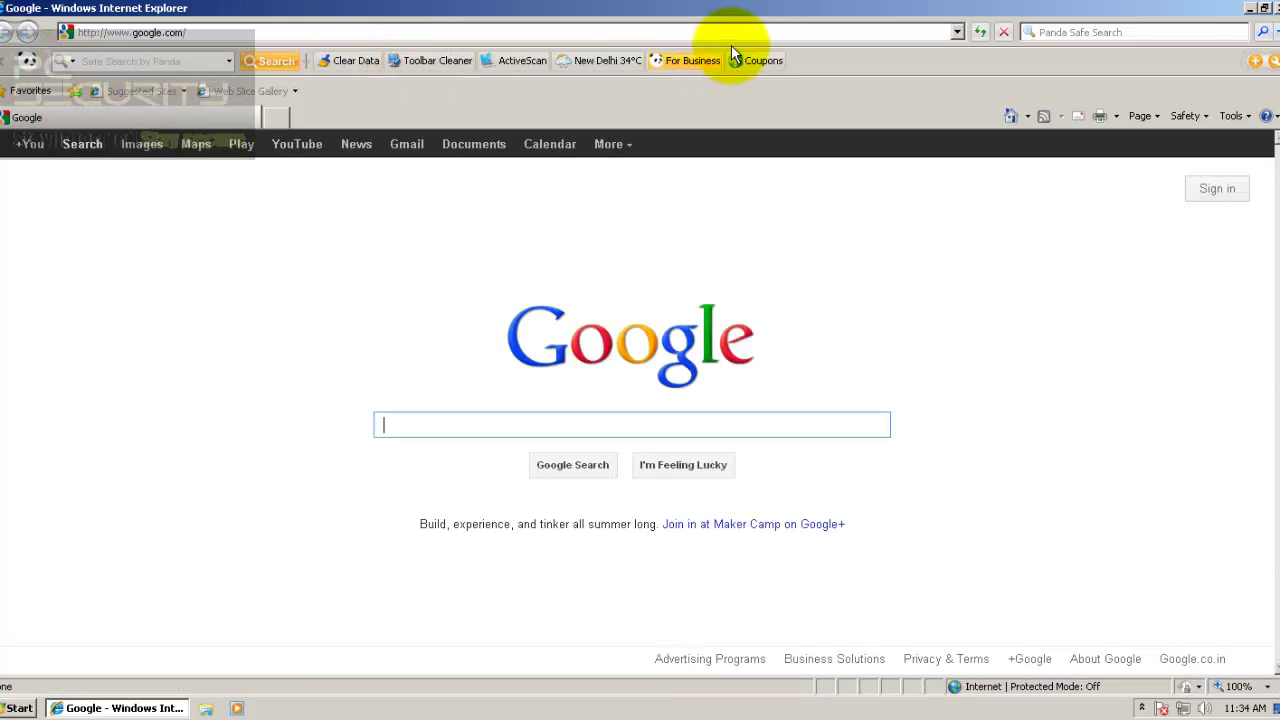
click(1274, 61)
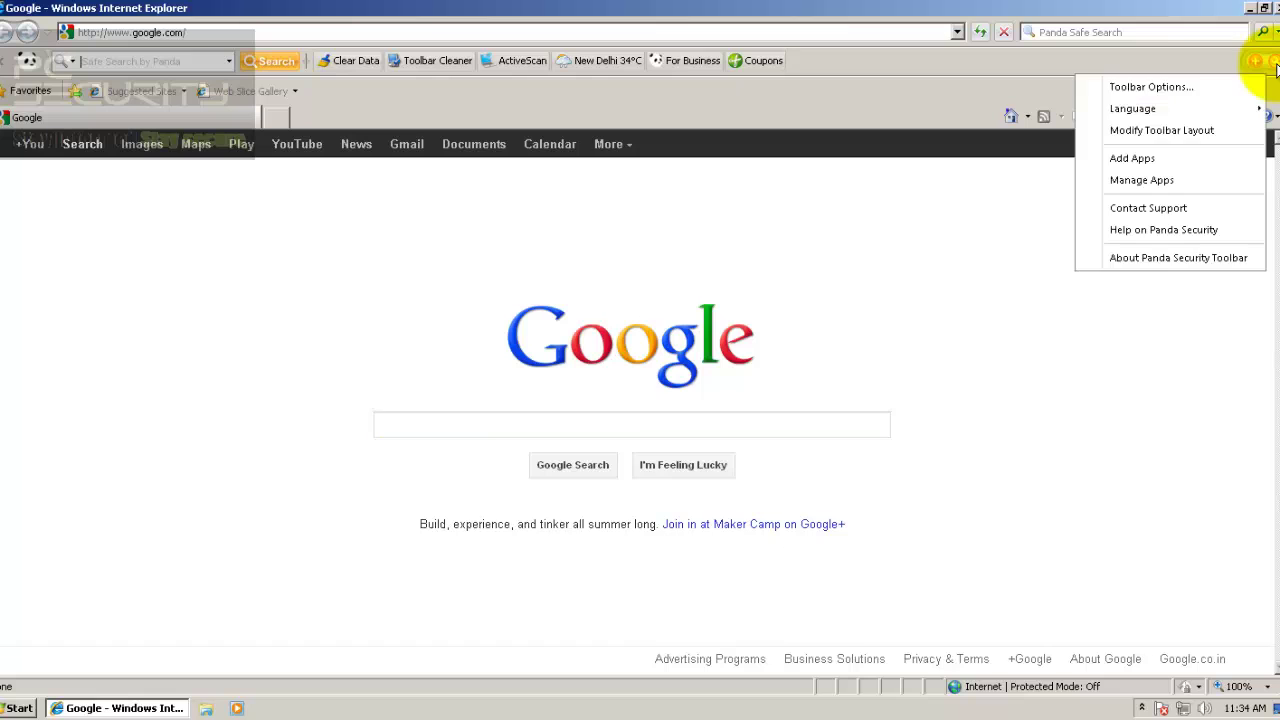
click(1175, 90)
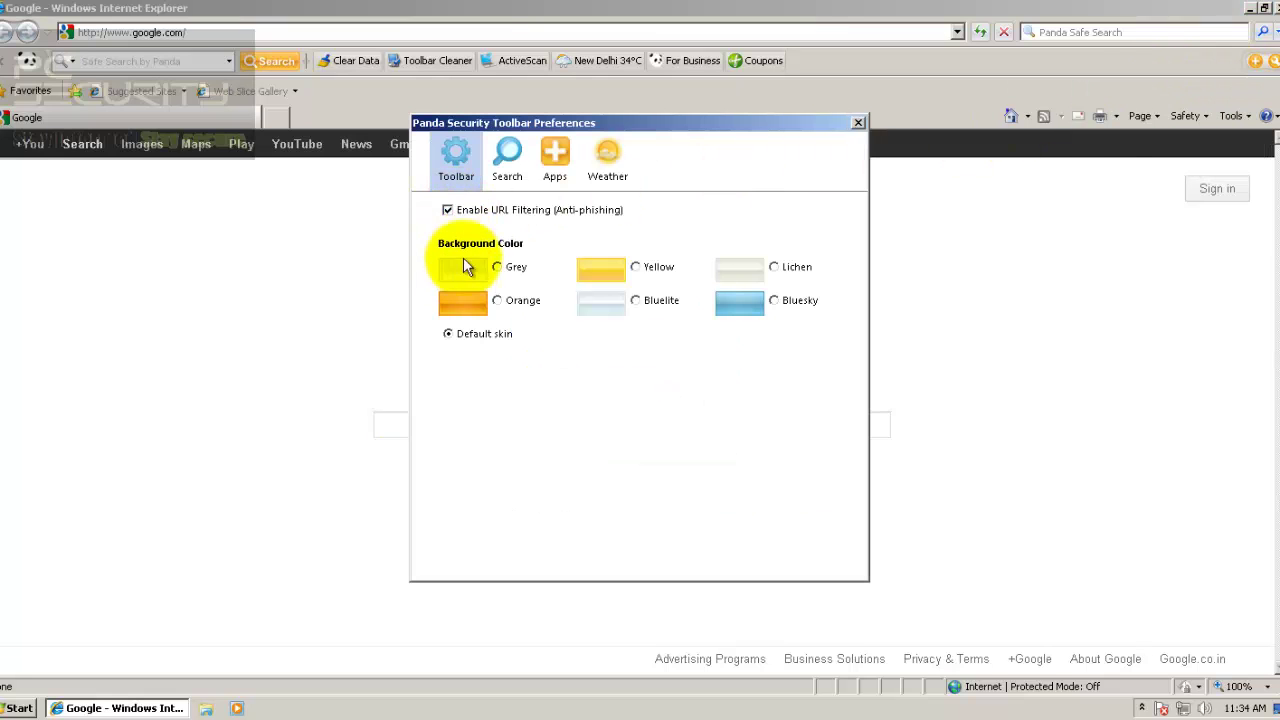
click(858, 123)
- Open the malware text file from the desktop and arrange its Notepad window side by side with Internet Explorer
drag(329, 13, 1272, 114)
click(21, 290)
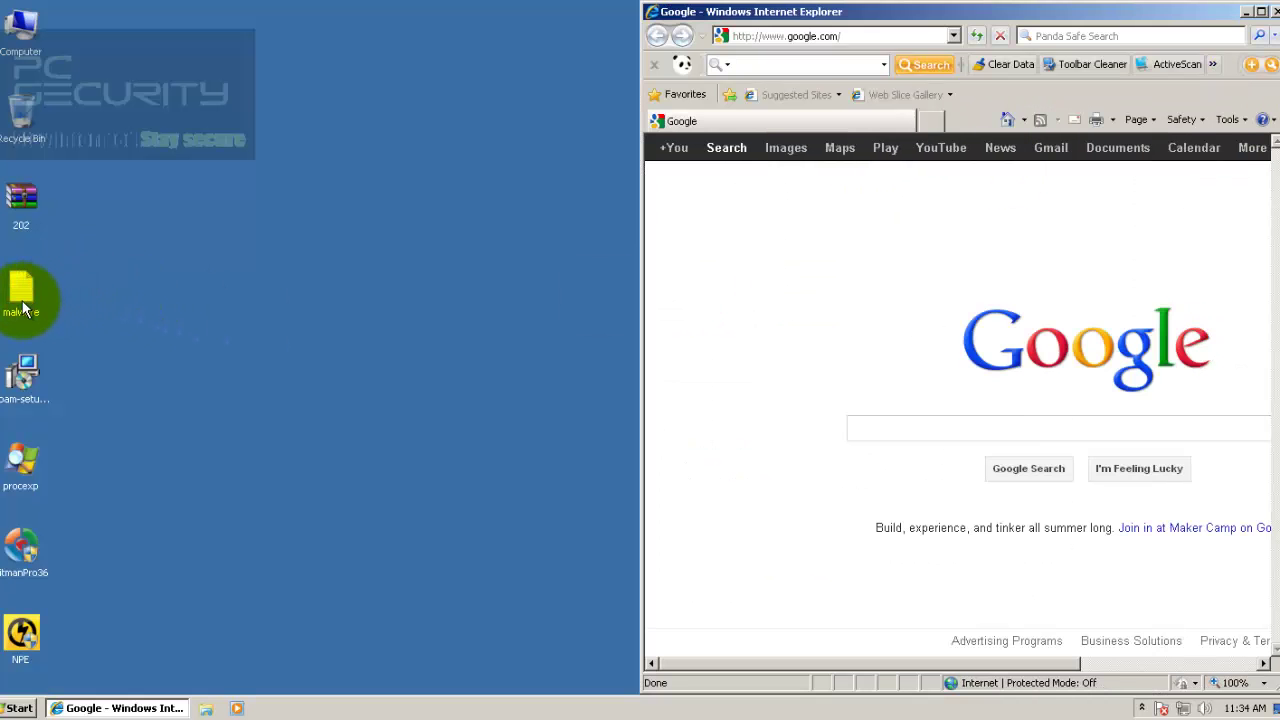
double_click(21, 290)
drag(378, 128, 1, 180)
- Copy the first URL (a.ficklebox.com) from the malware list and load it in Internet Explorer
double_click(5, 46)
key(ctrl+c)
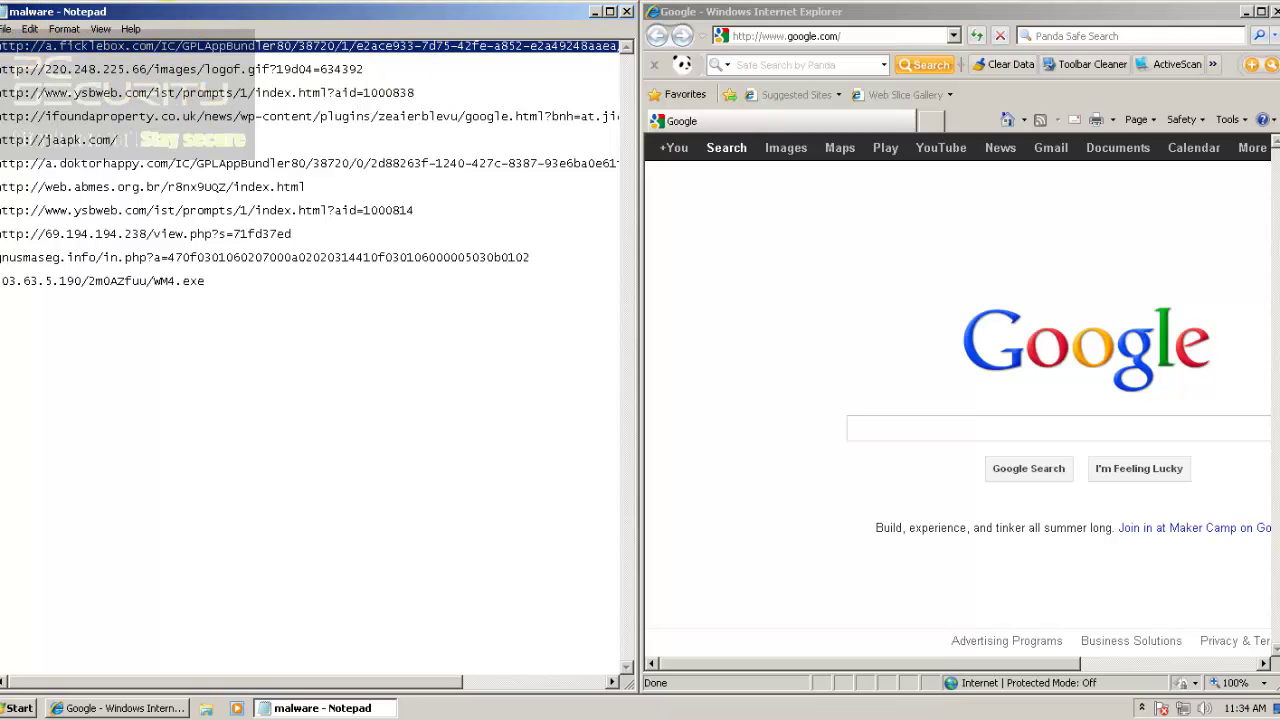
click(779, 38)
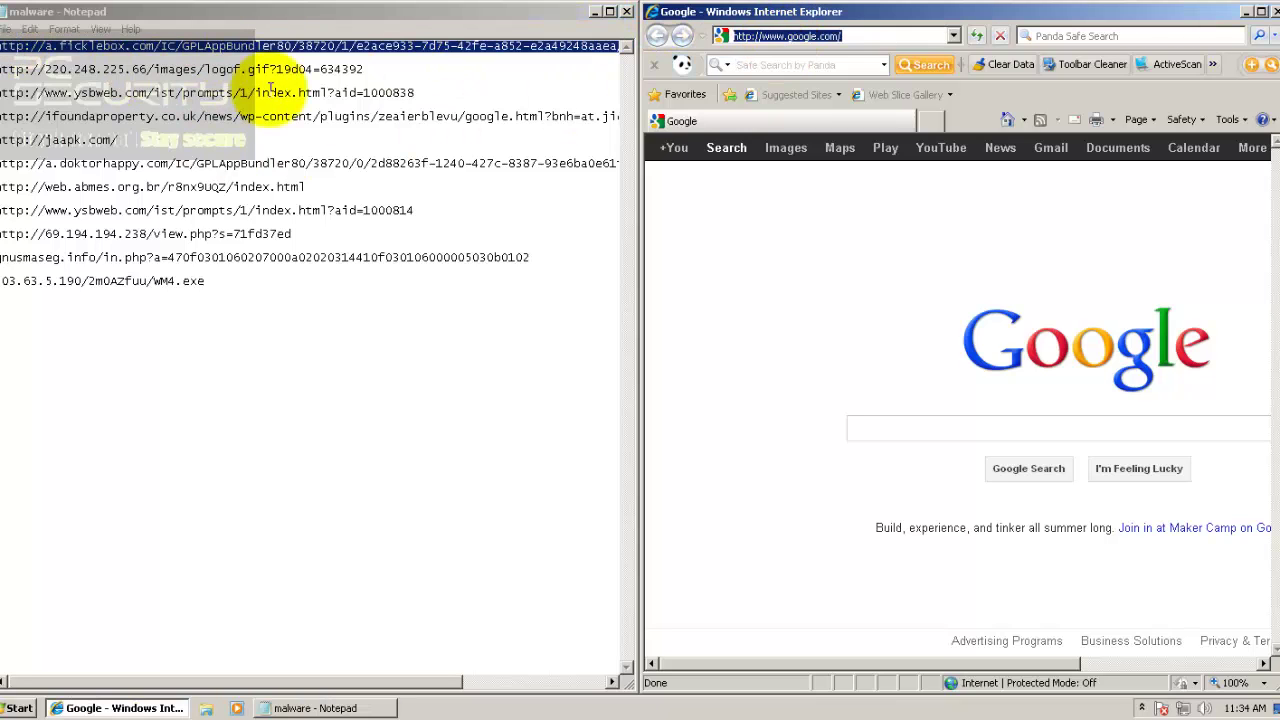
key(ctrl+v)
key(Return)
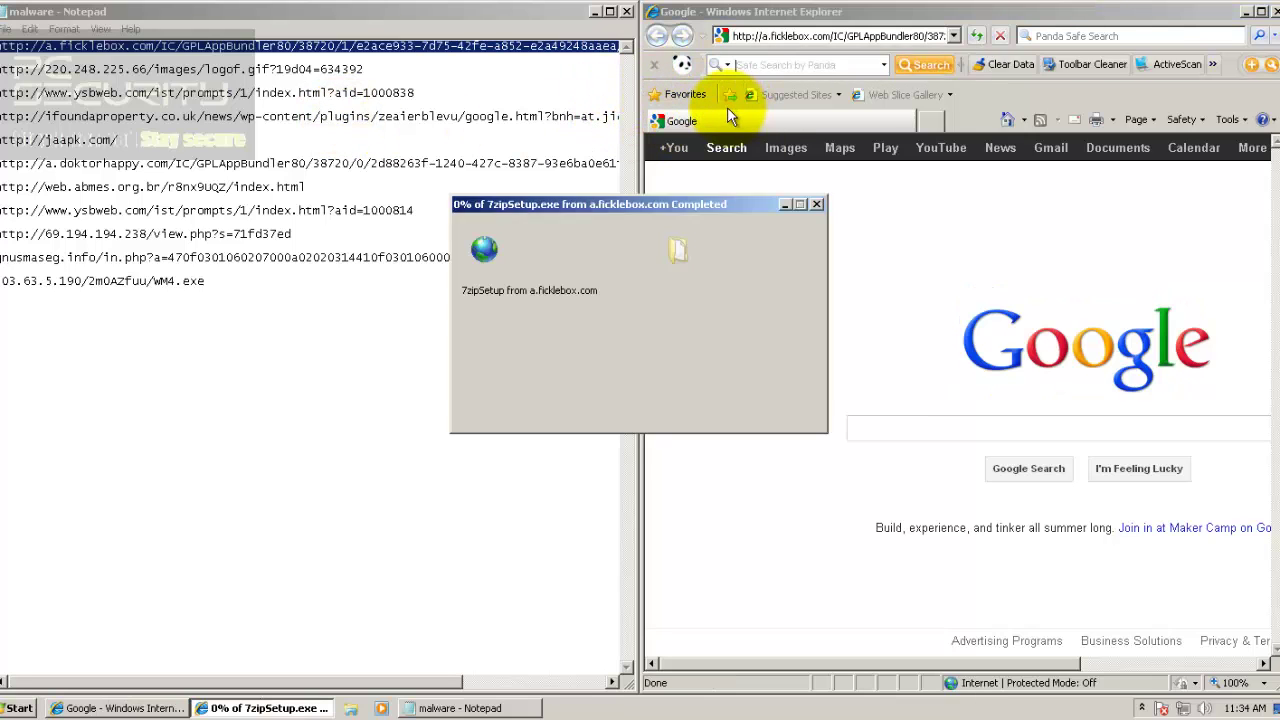
- Save the offered download to the desktop as 7zipSetup.exe
click(705, 372)
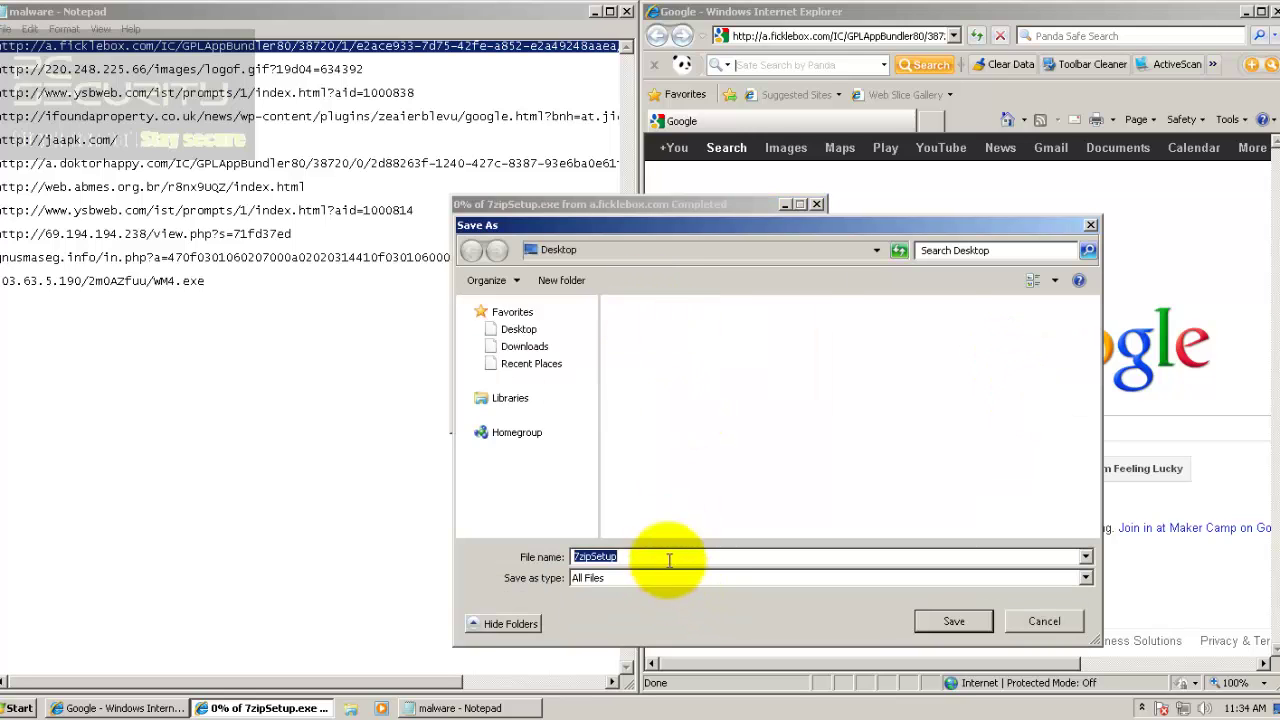
click(667, 556)
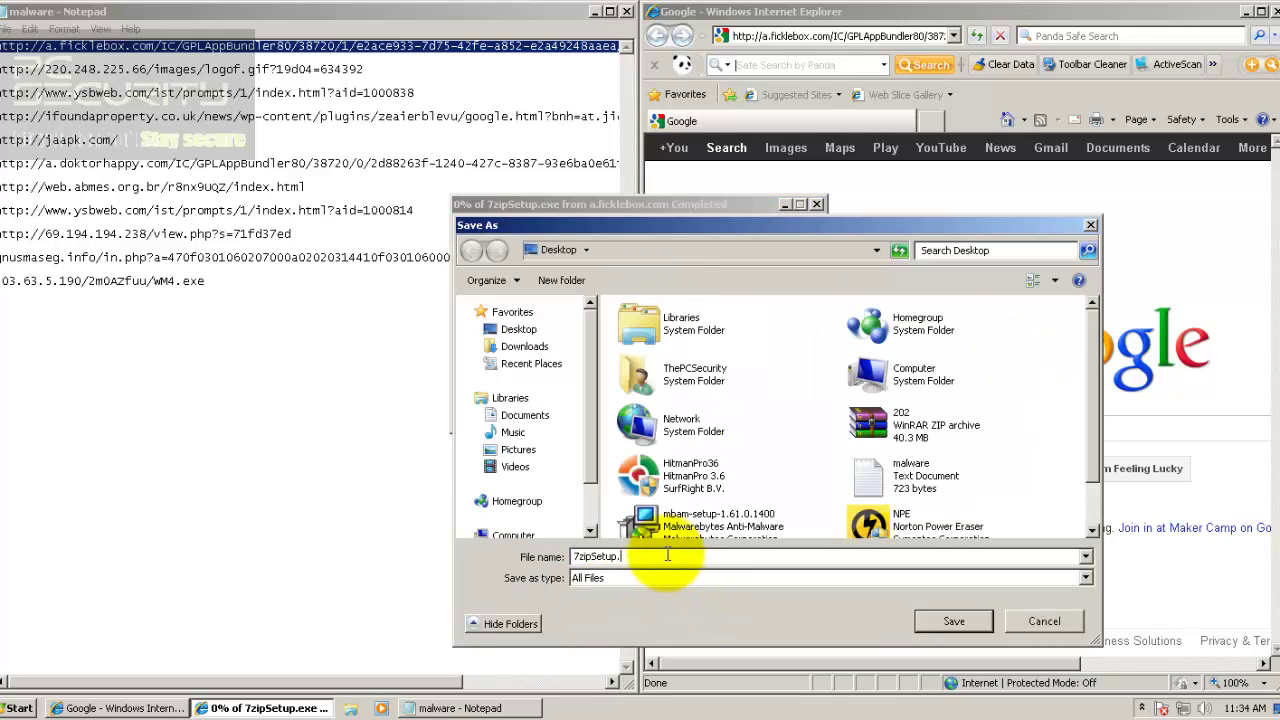
key(Return)
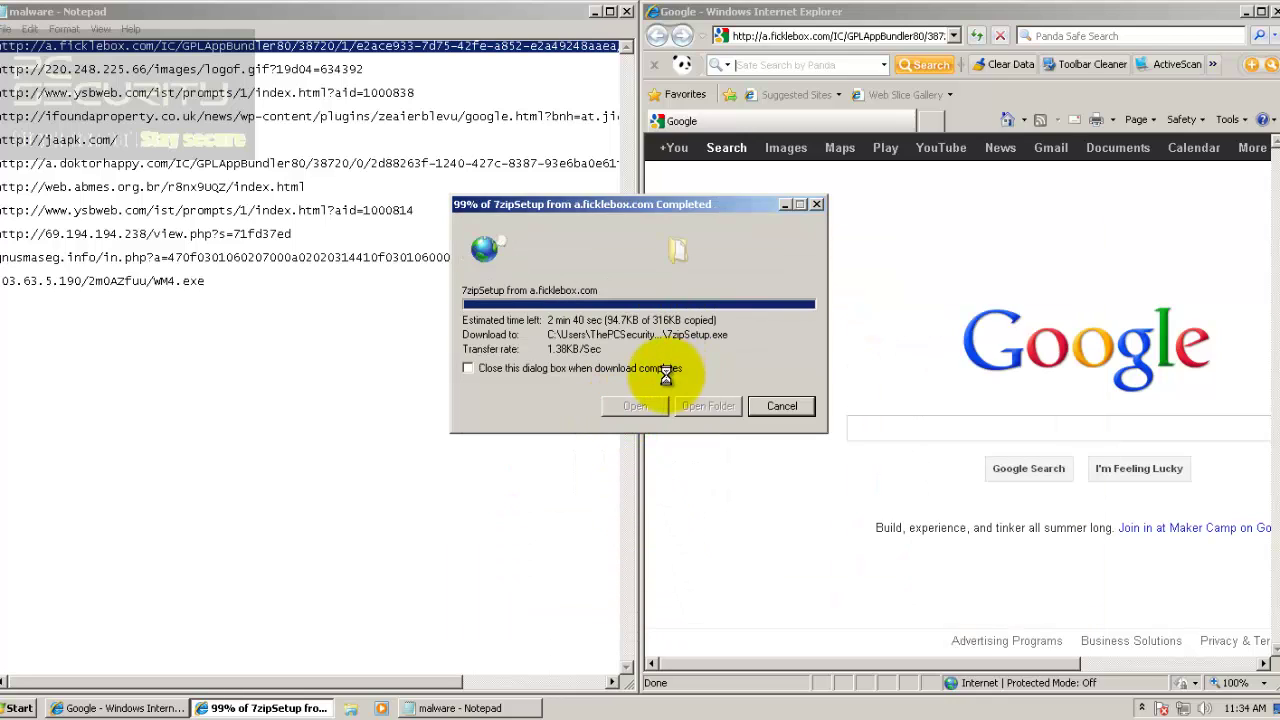
- Run the downloaded 7zipSetup file and bring up the appbundler.com permission request
click(395, 69)
key(shift+Home)
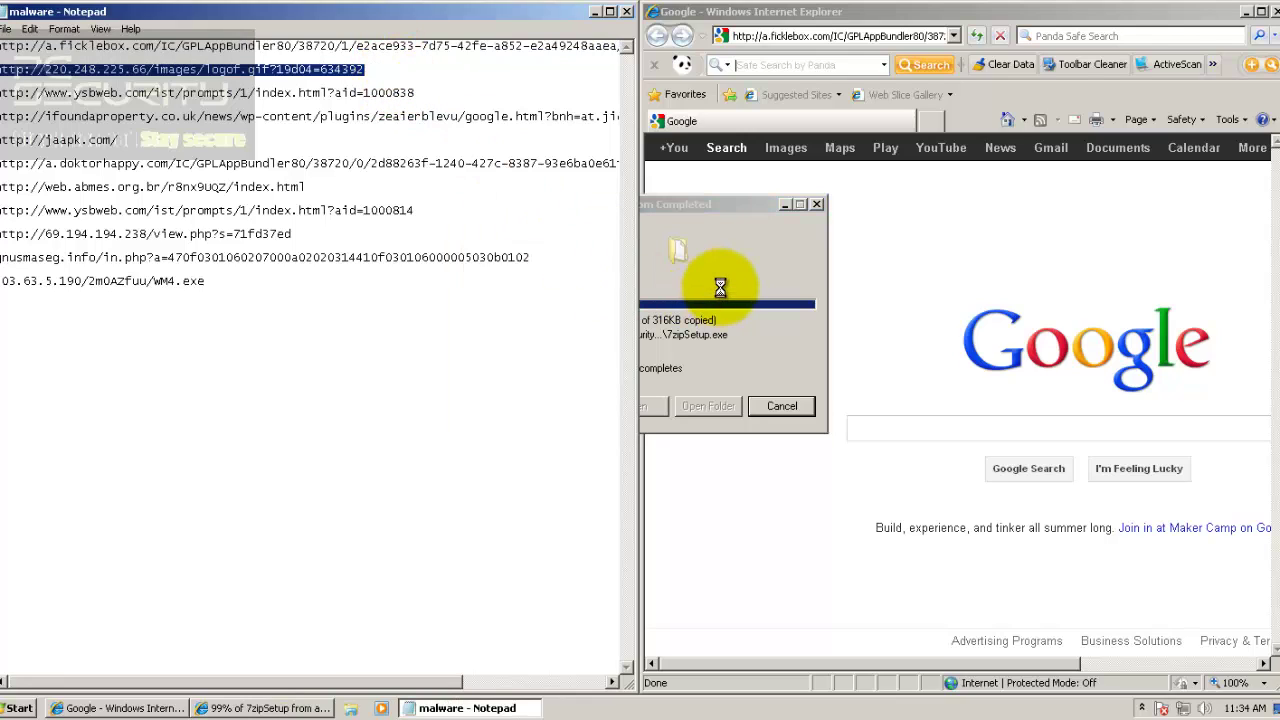
click(720, 277)
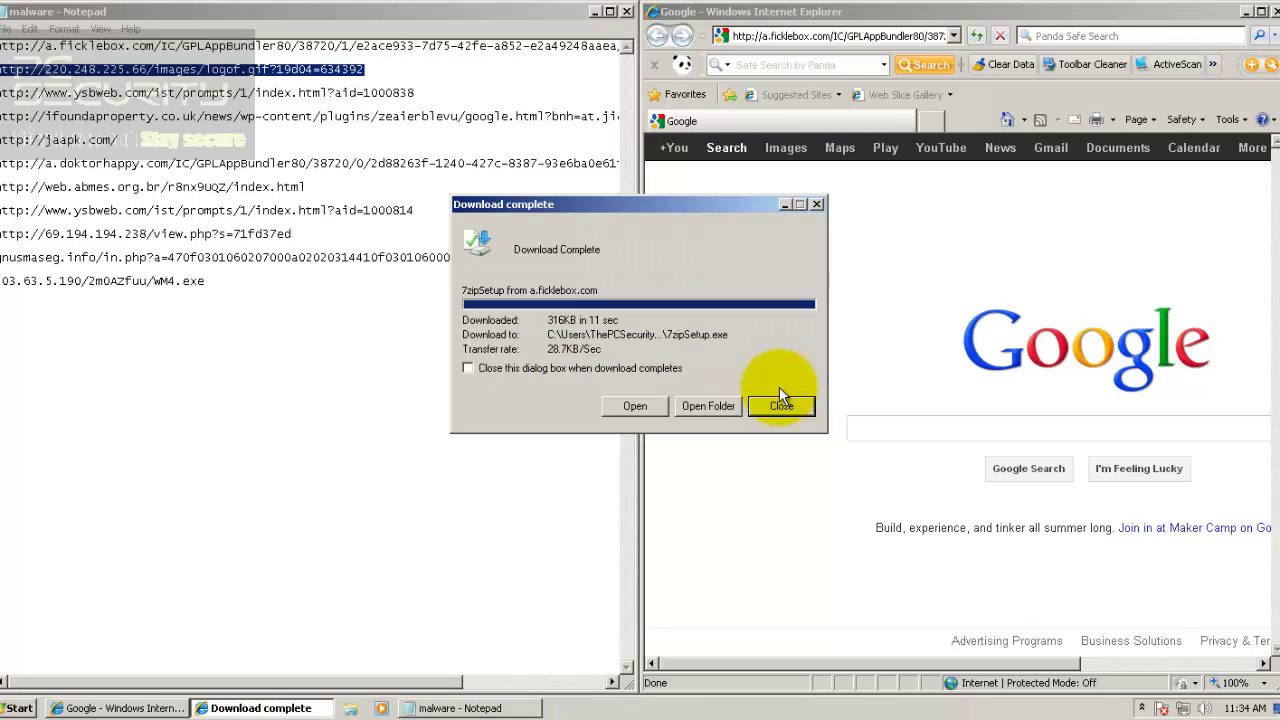
click(624, 407)
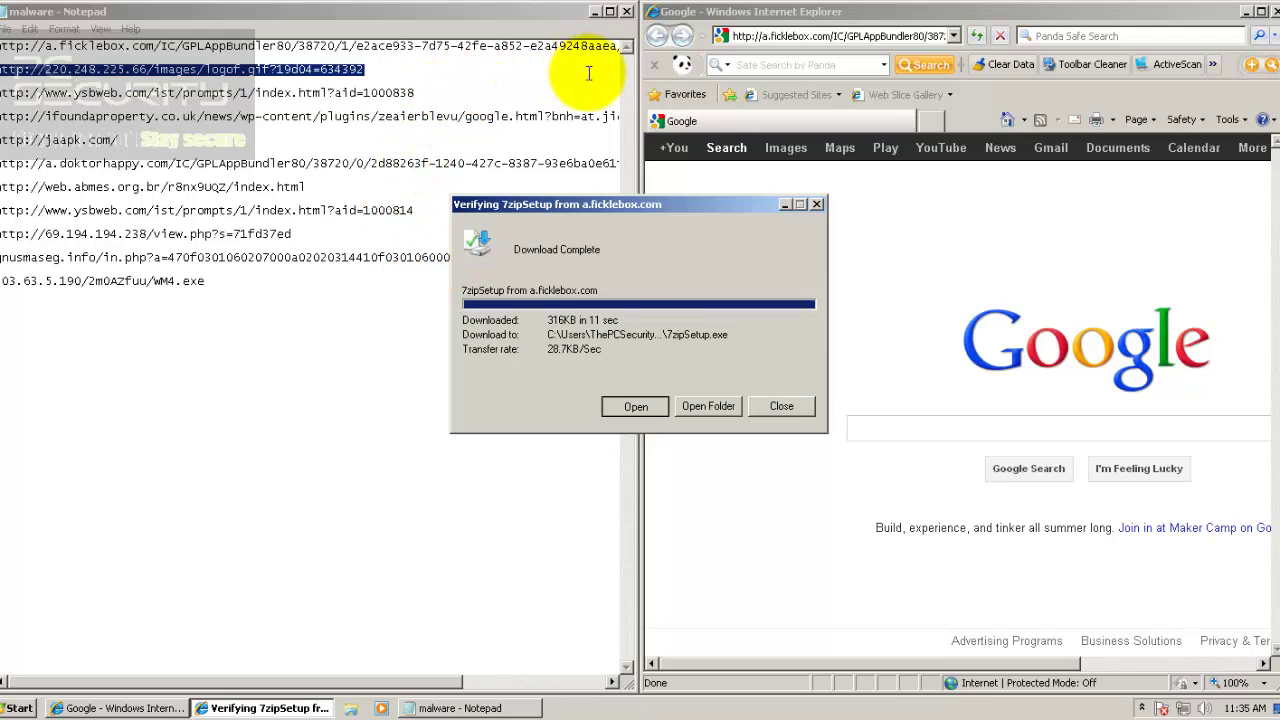
click(474, 461)
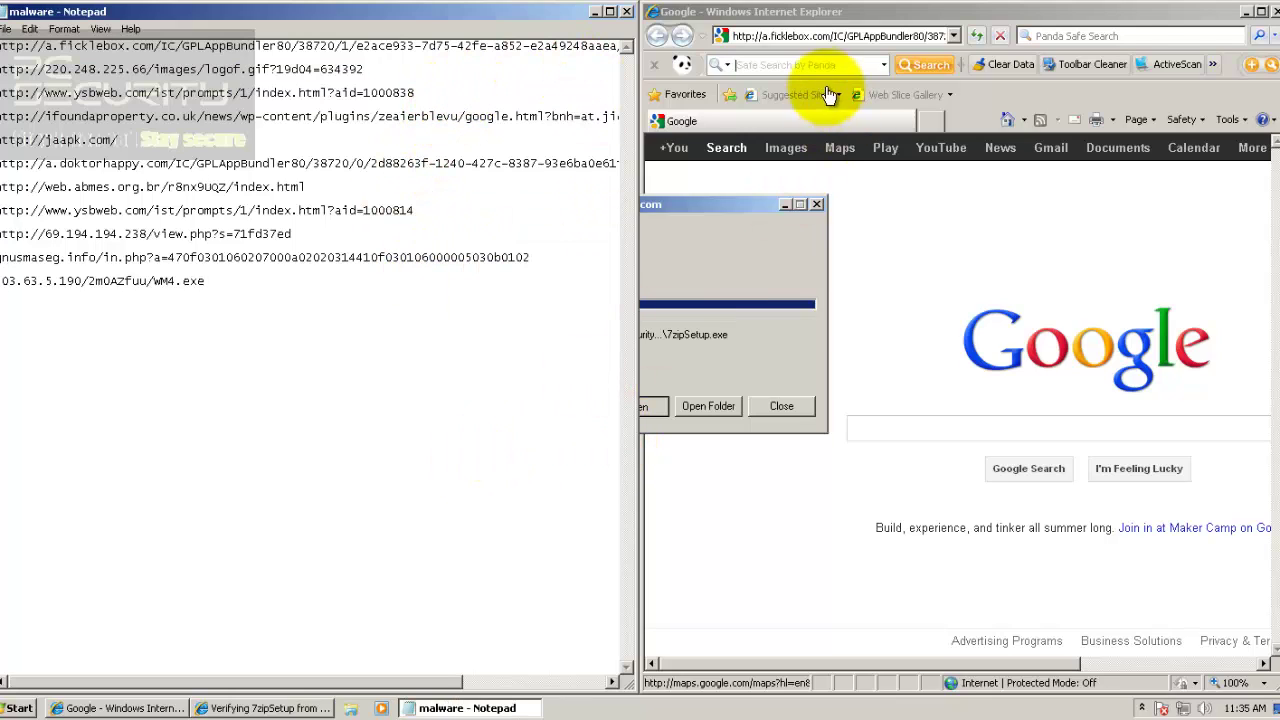
click(789, 37)
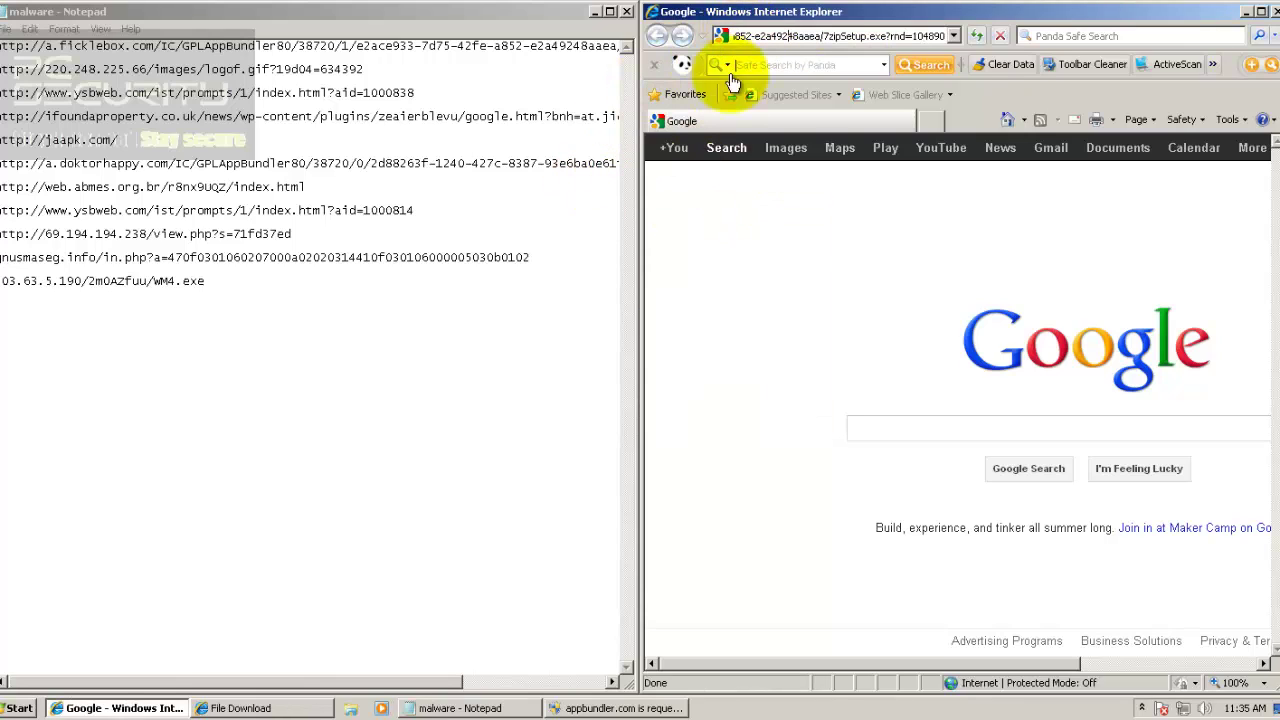
click(617, 708)
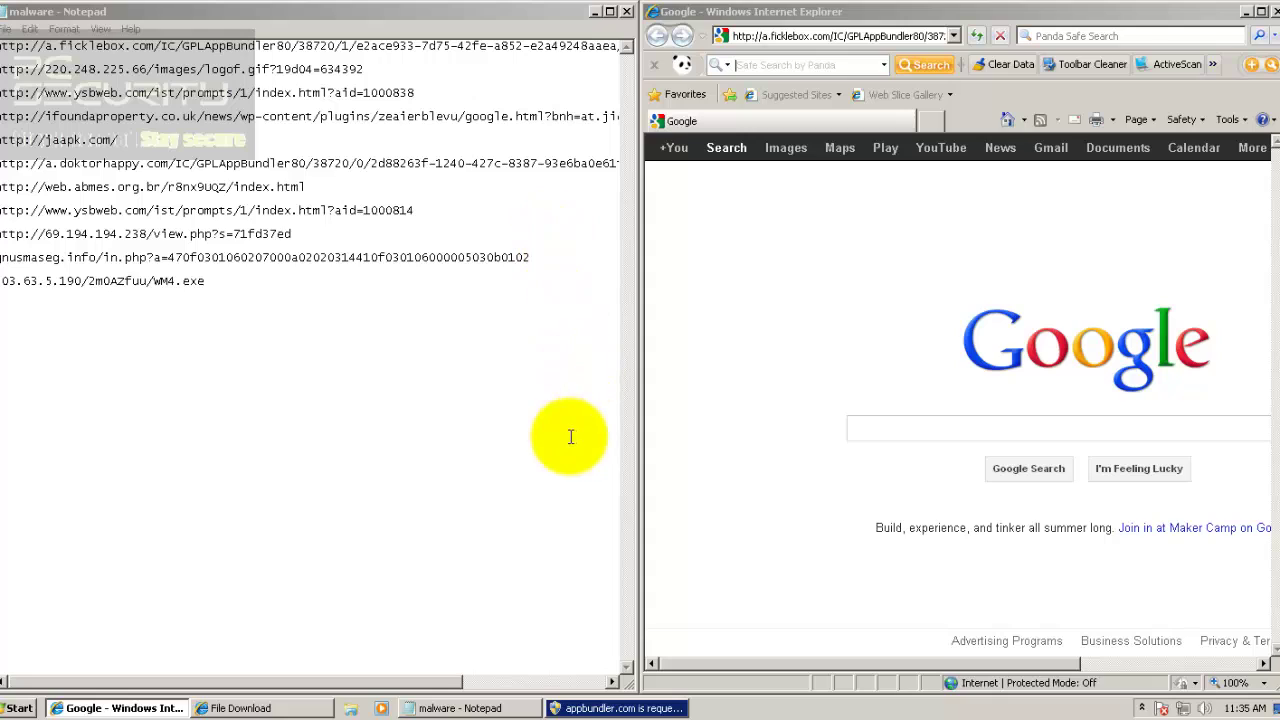
click(588, 710)
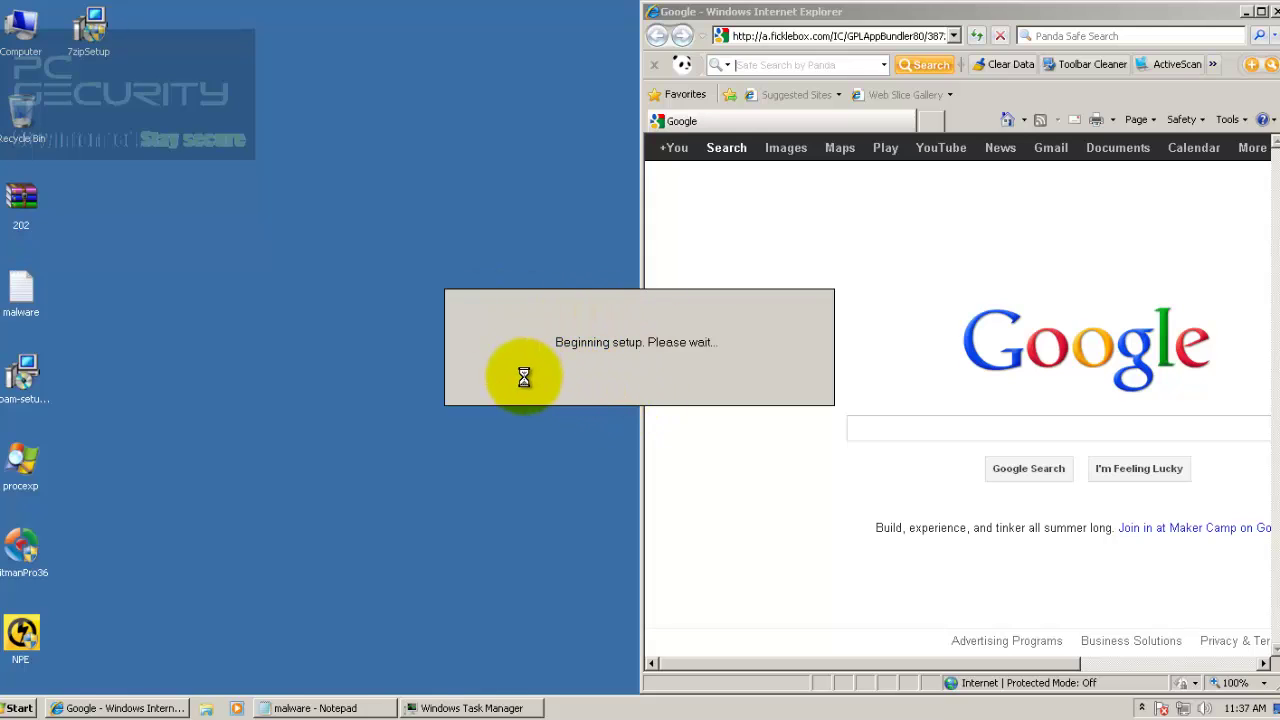
- Copy the second URL in the malware list and continue the 7-Zip setup wizard with the RavenBleu sponsor offer
click(150, 708)
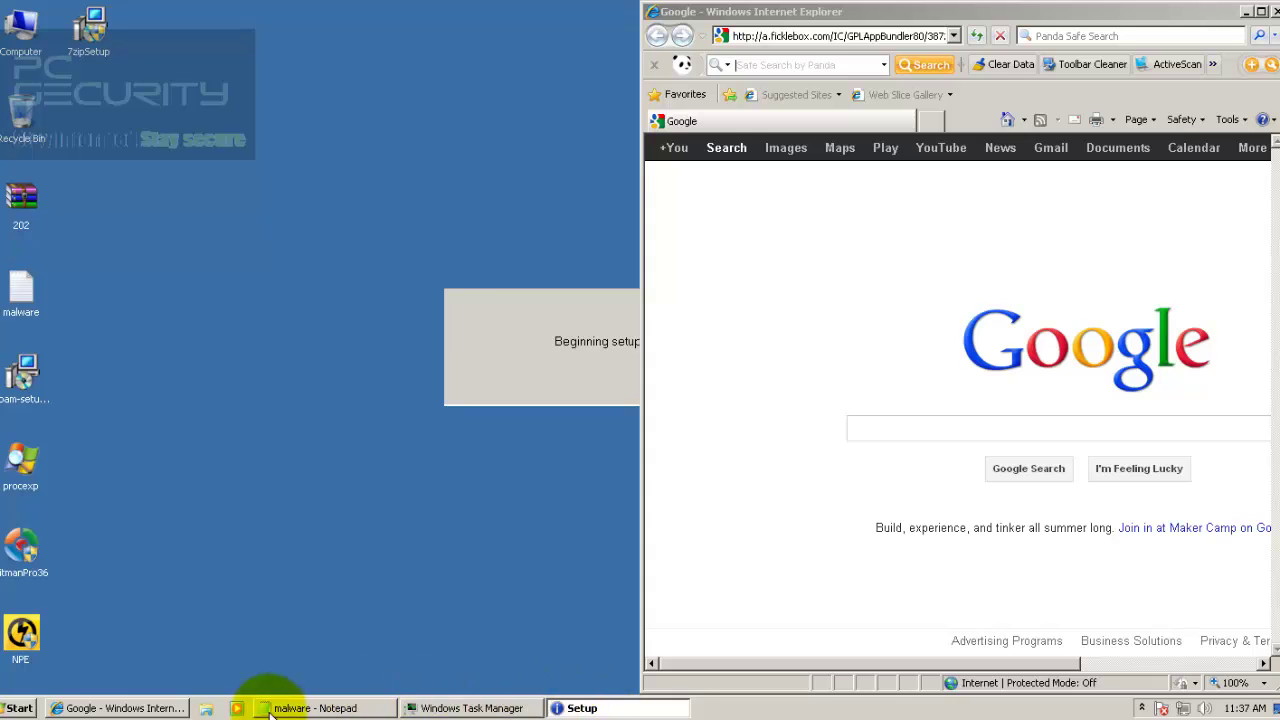
click(315, 708)
key(shift+Home)
key(ctrl+c)
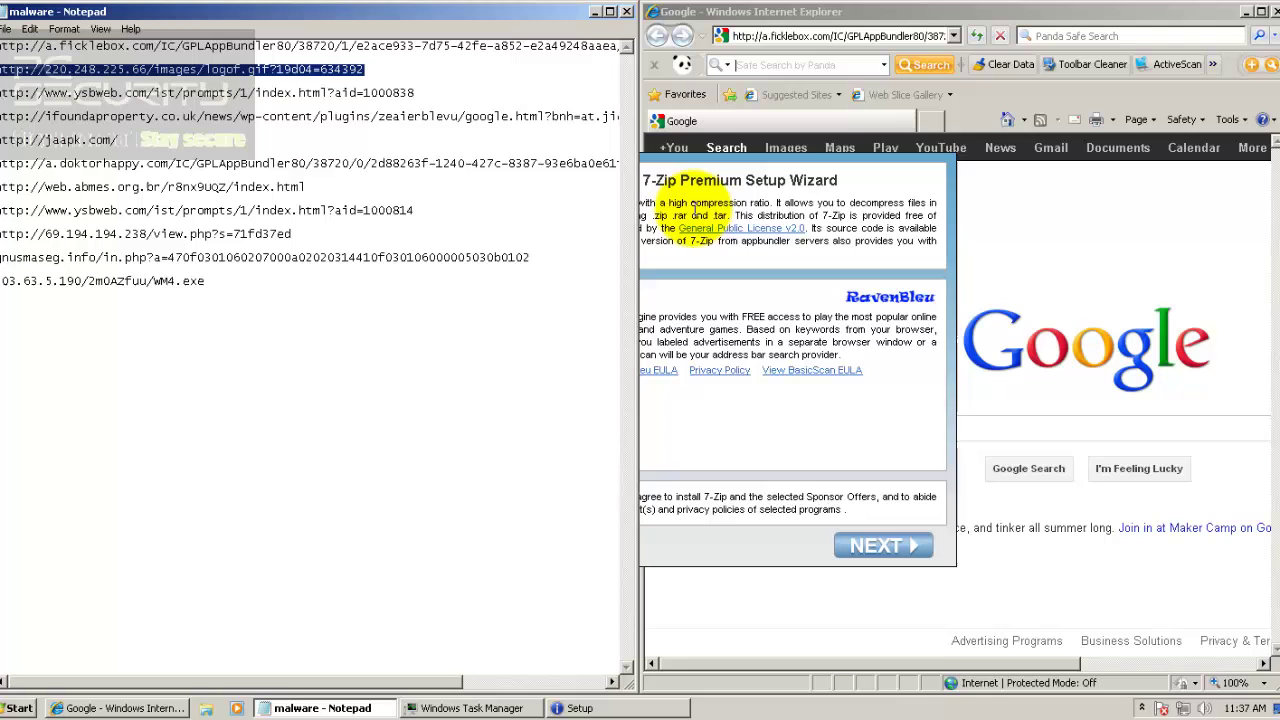
click(848, 166)
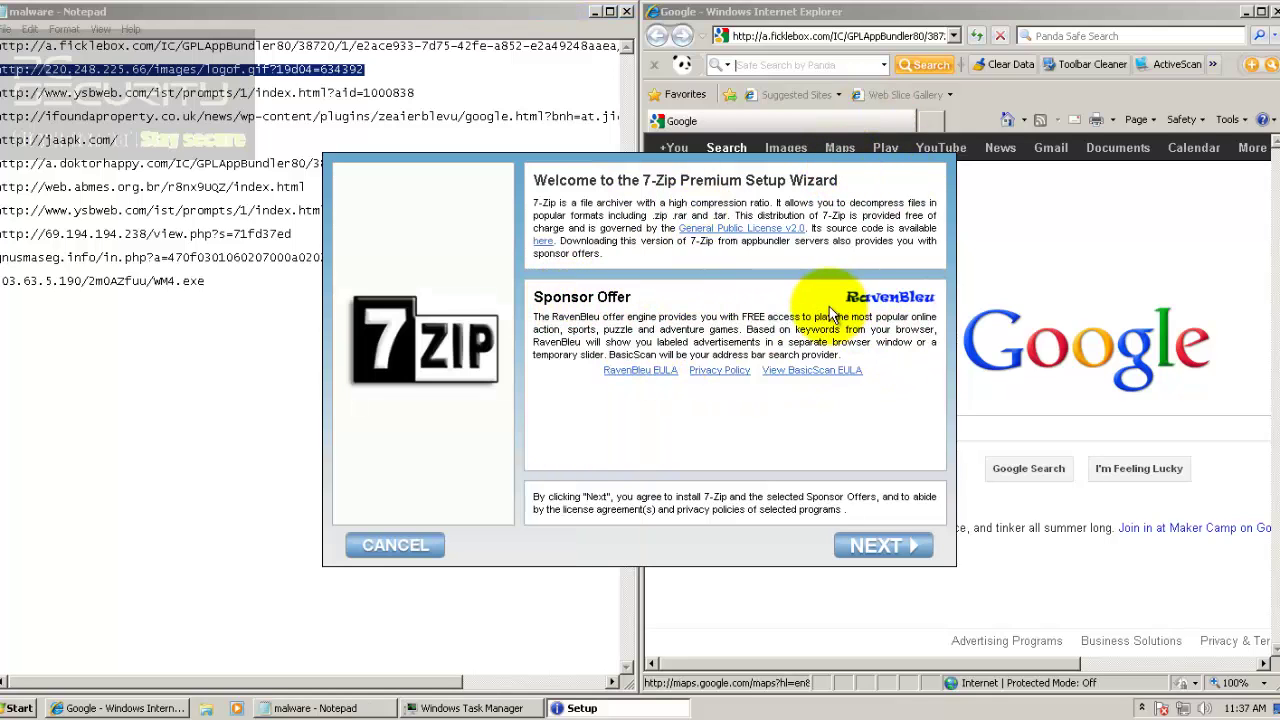
click(874, 550)
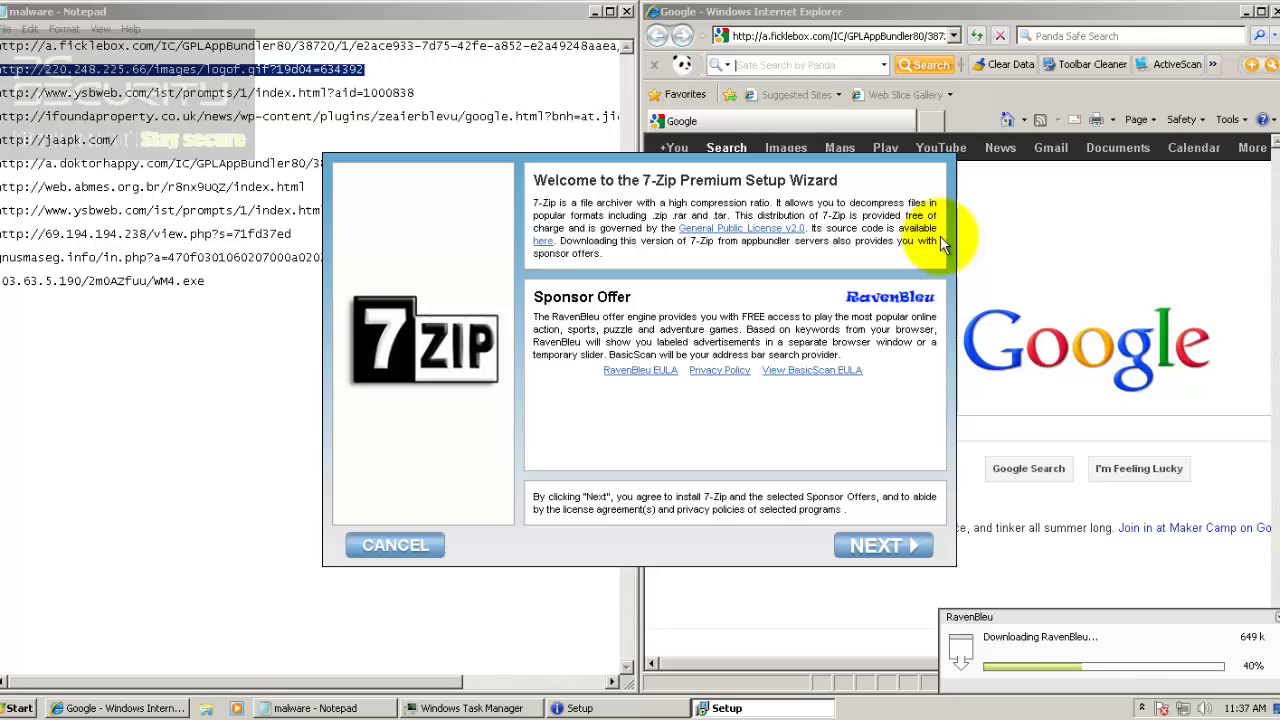
click(832, 38)
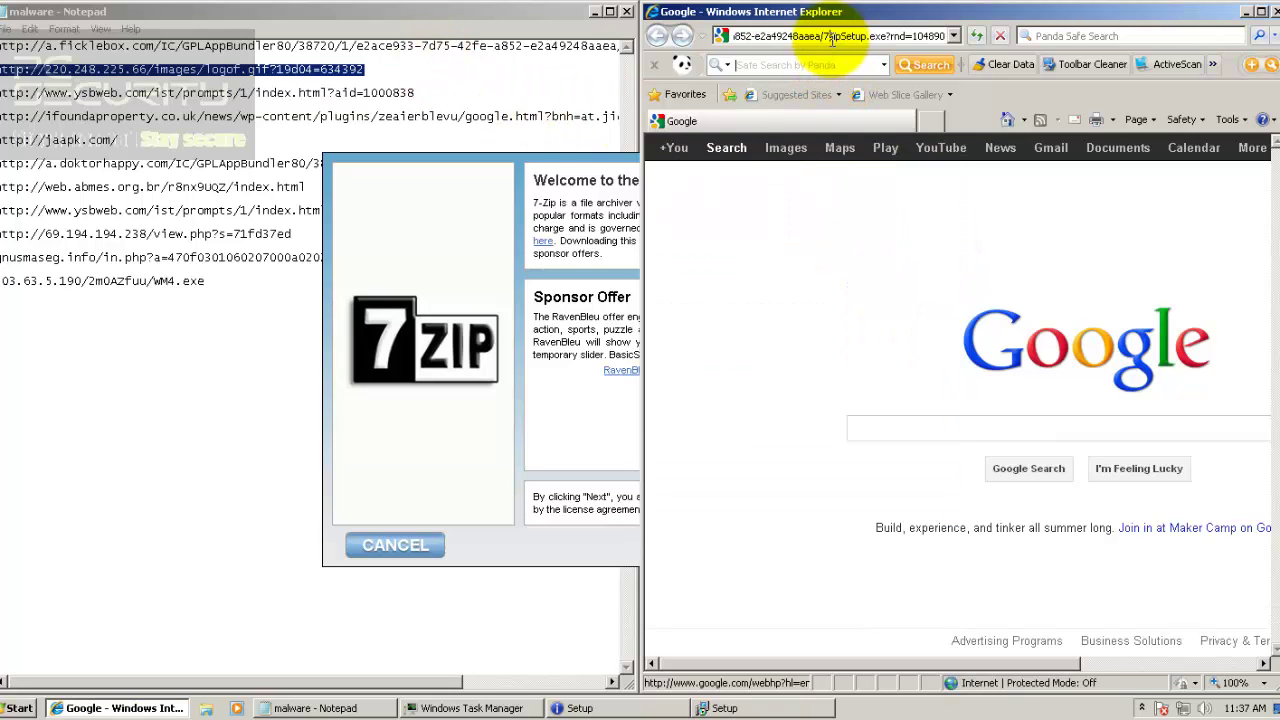
key(ctrl+a)
key(ctrl+v)
key(Return)
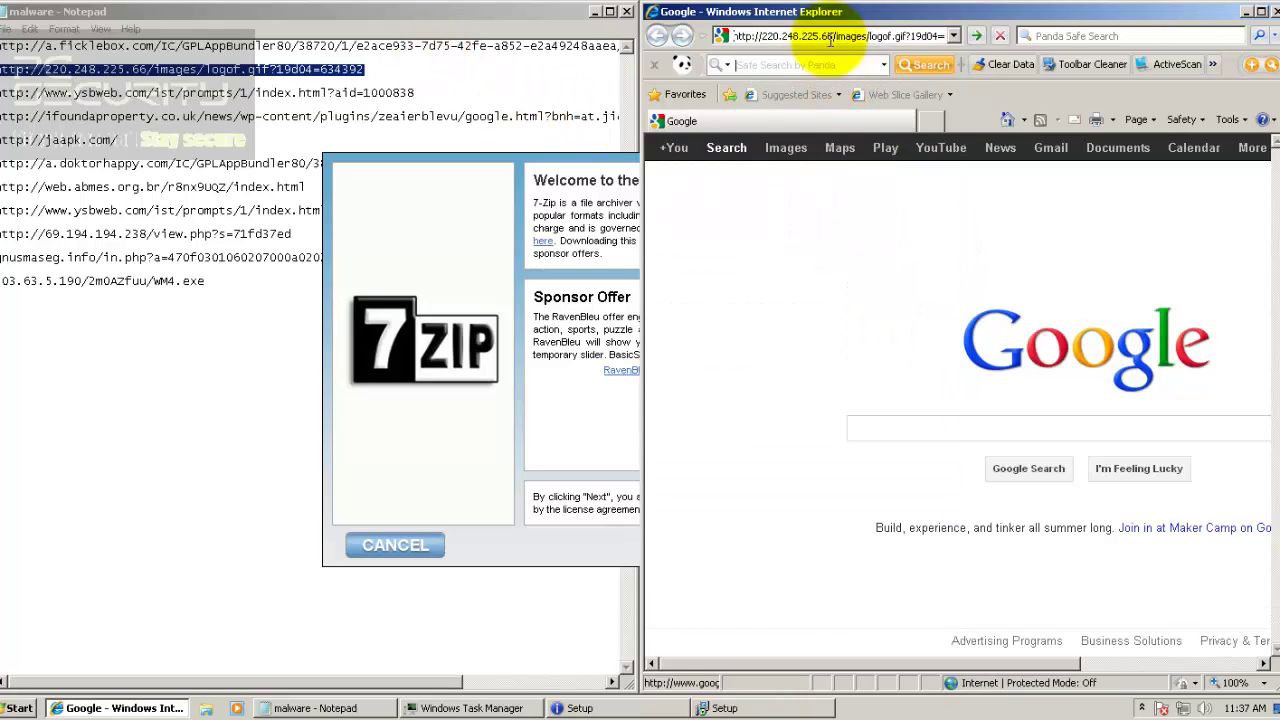
click(421, 86)
key(shift+Home)
key(ctrl+c)
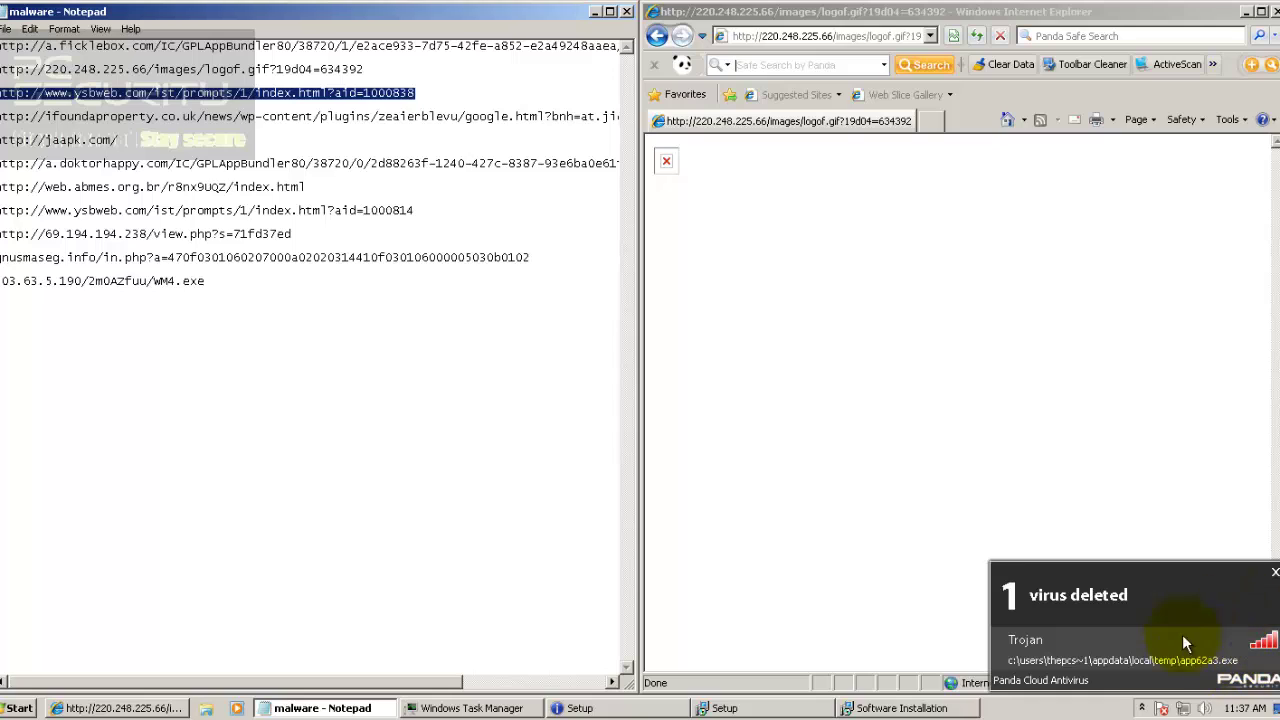
click(1275, 577)
click(773, 35)
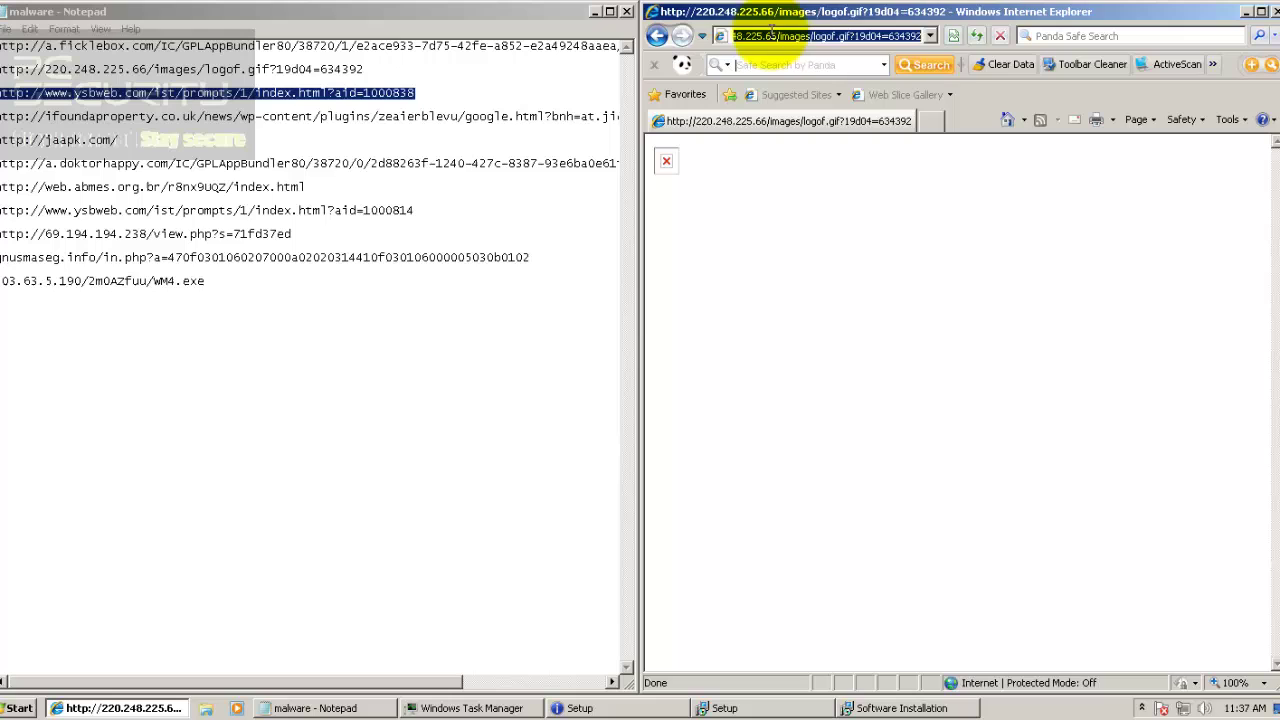
key(ctrl+v)
key(Return)
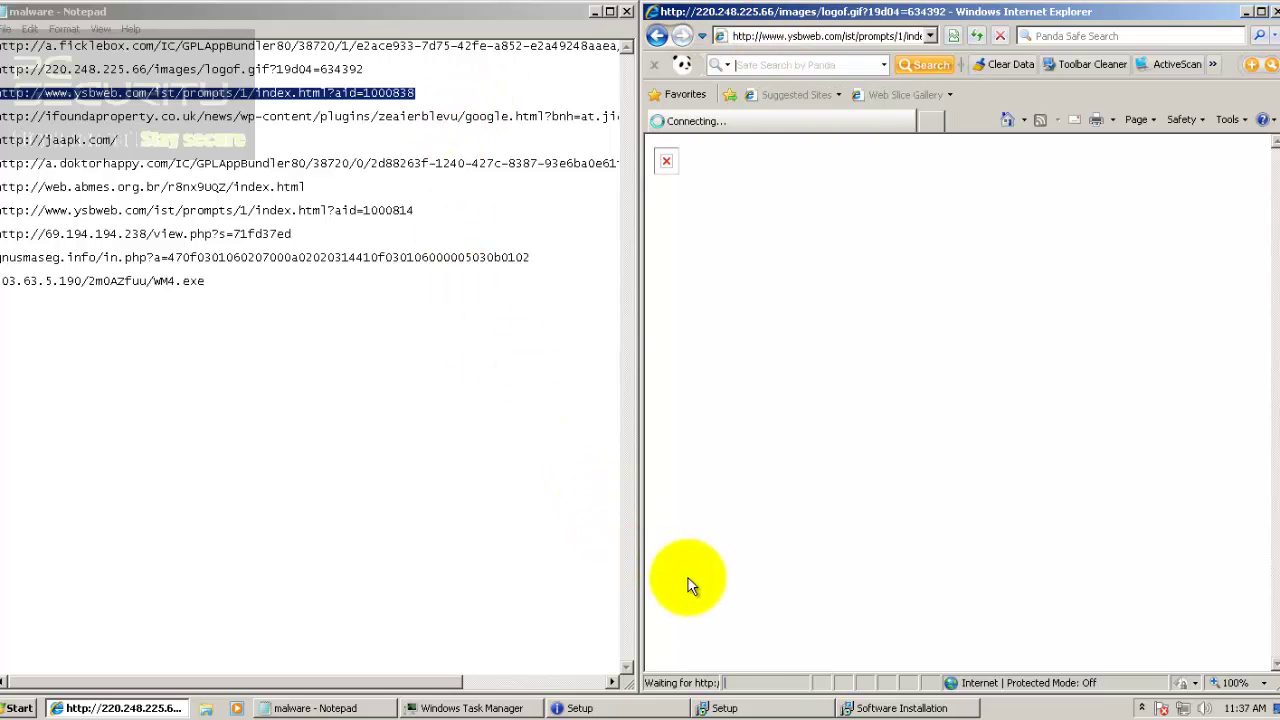
- Cancel the RavenBleu installation and try to close the remaining setup window
click(875, 707)
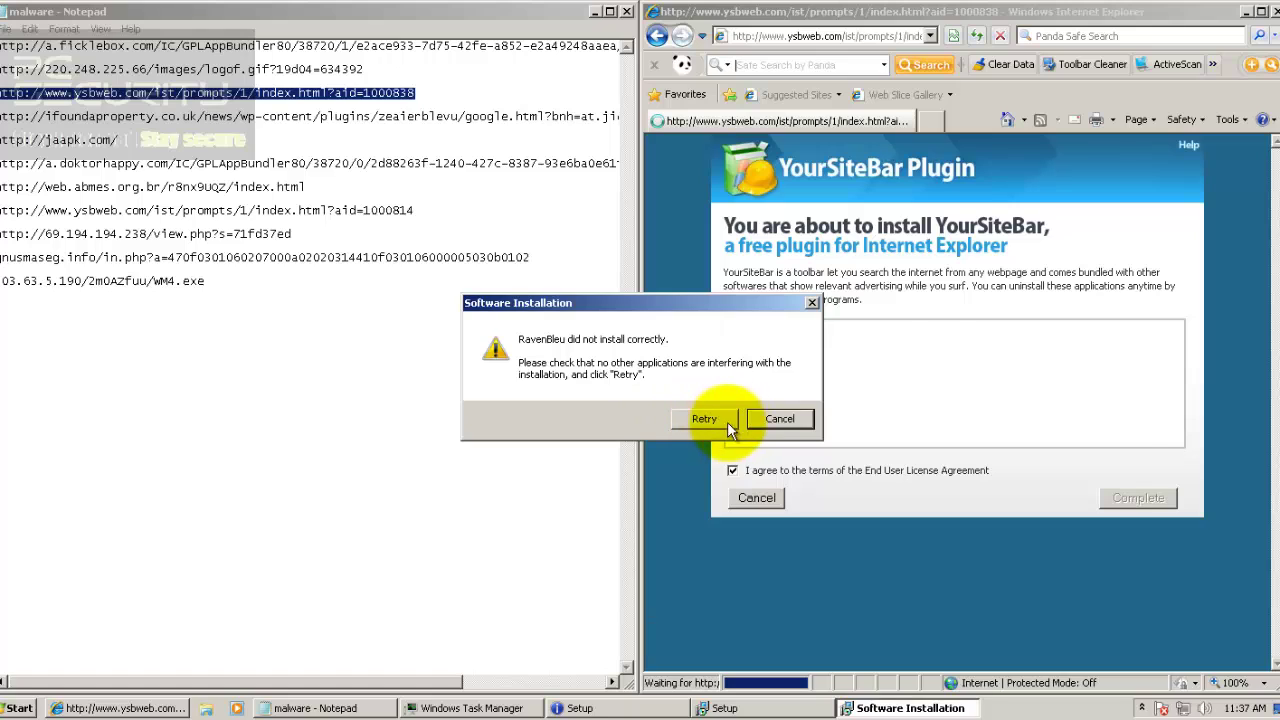
click(776, 420)
click(725, 703)
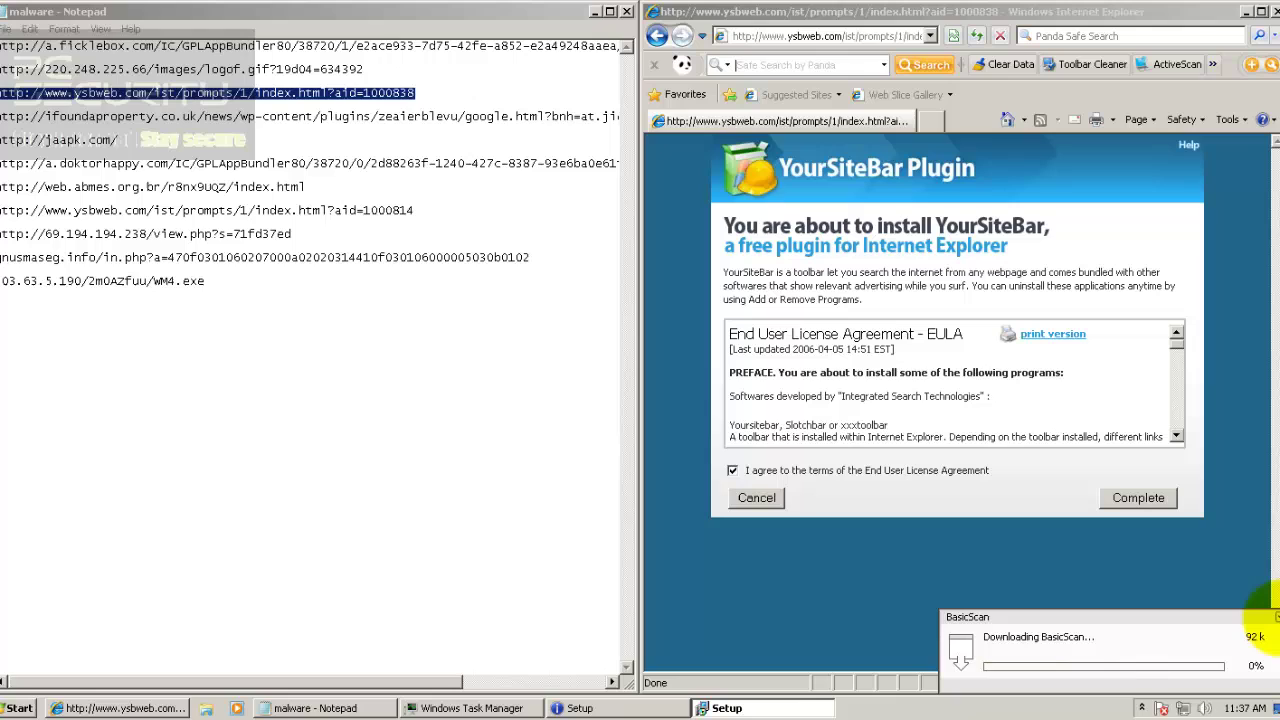
right_click(748, 706)
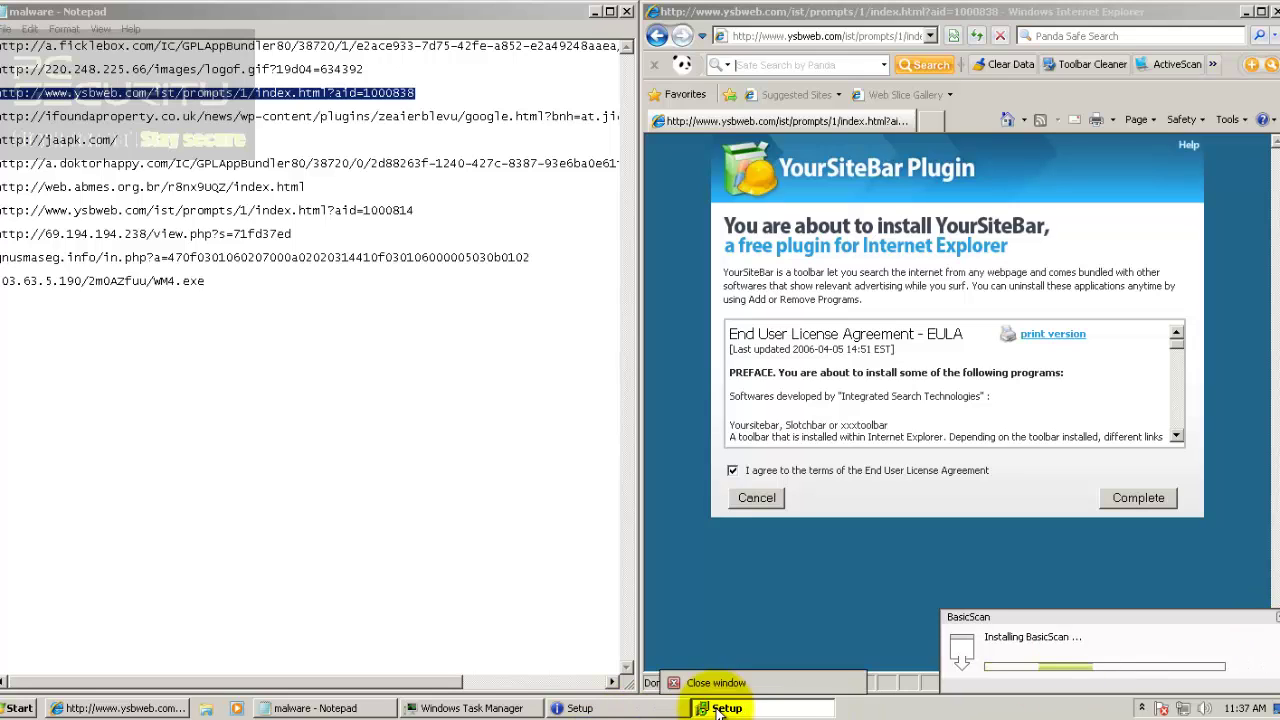
- End the 7zipSetup.exe process in Windows Task Manager and close Task Manager
right_click(872, 708)
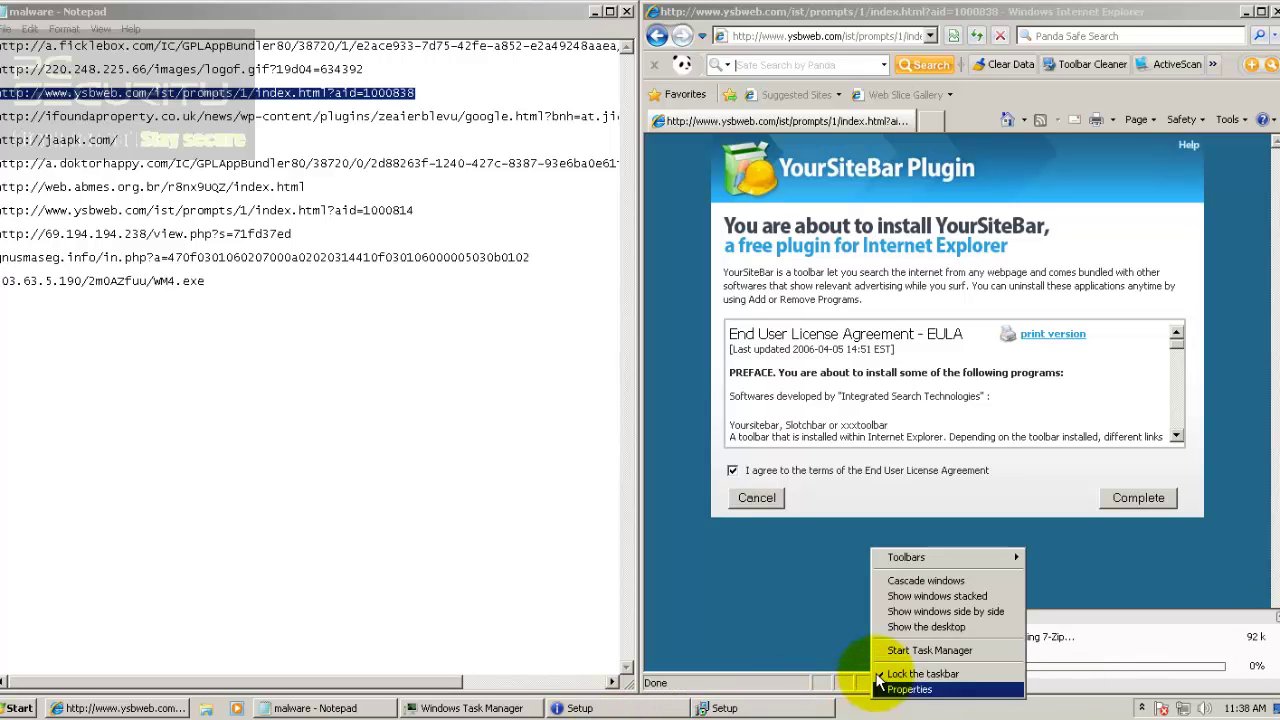
click(929, 650)
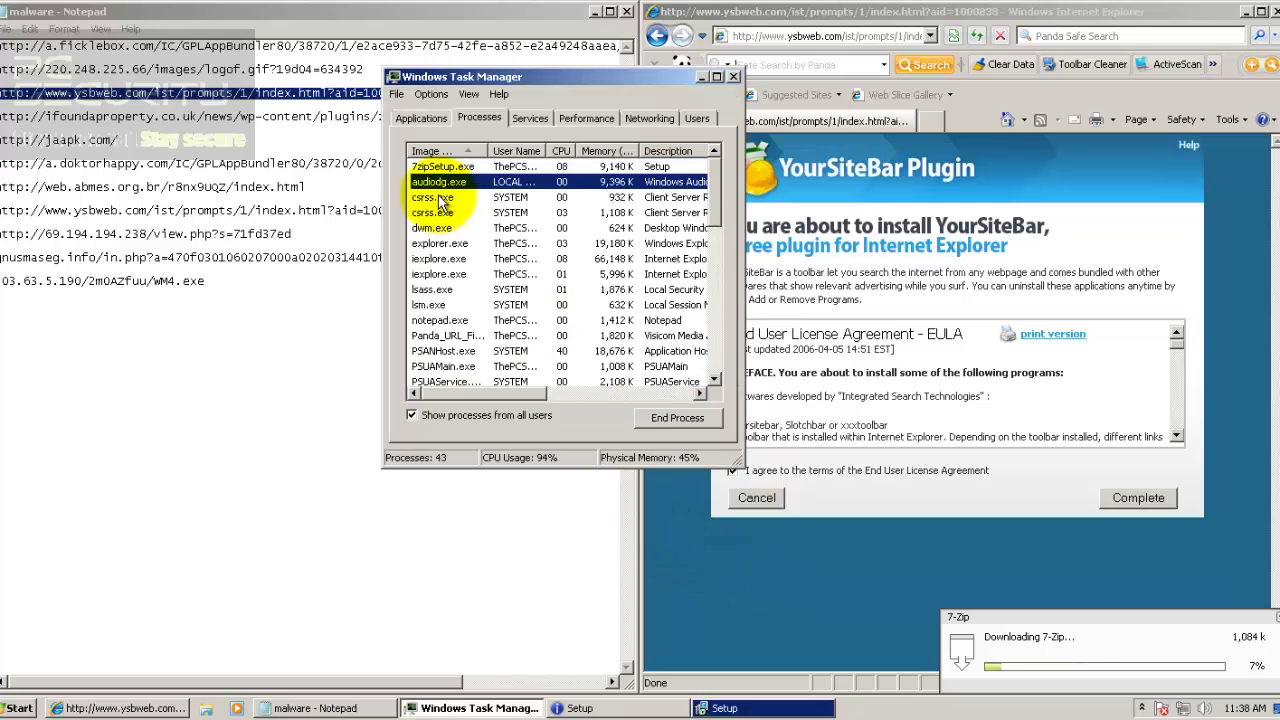
click(432, 166)
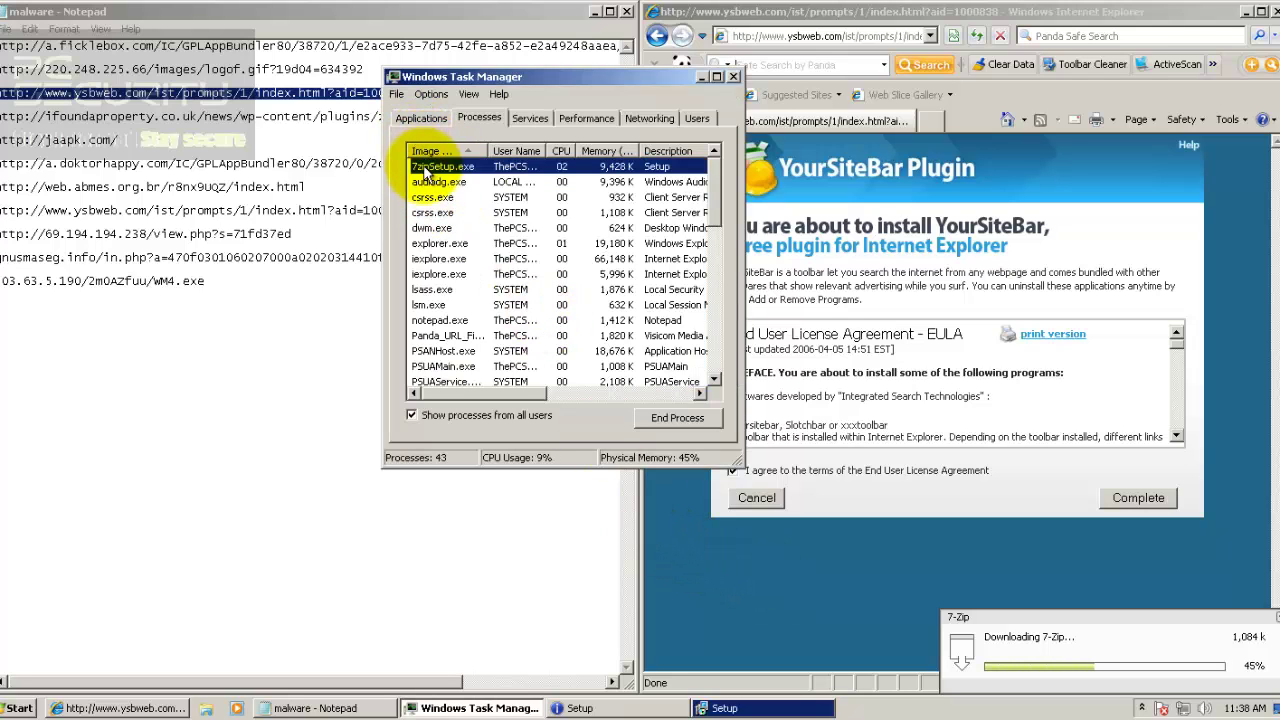
click(655, 417)
click(674, 370)
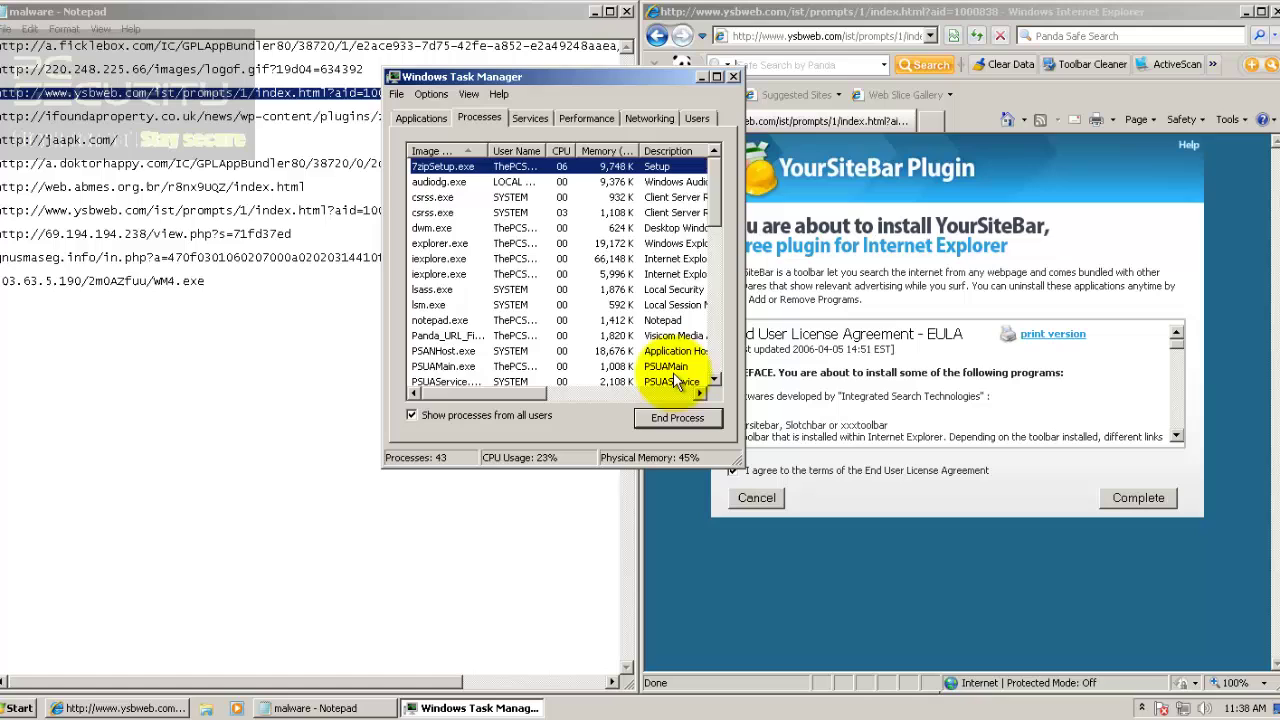
click(733, 76)
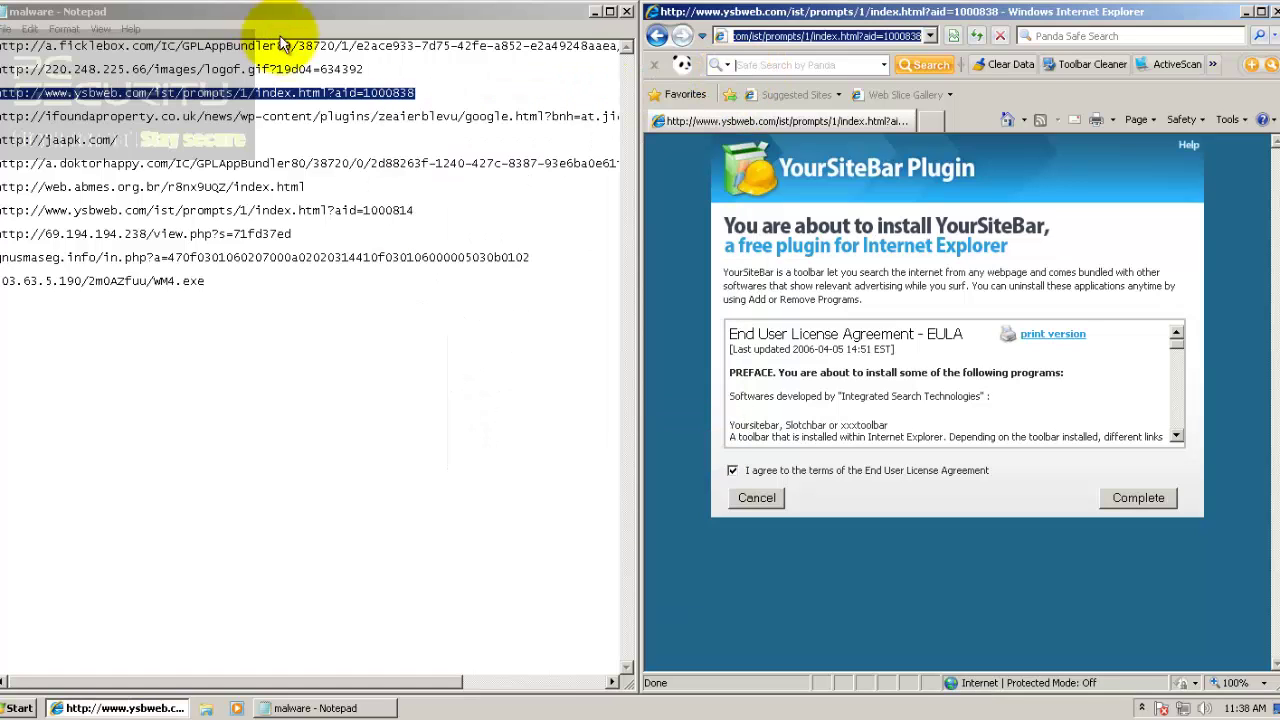
- Reload the ysbweb.com YourSiteBar page in Internet Explorer
click(831, 38)
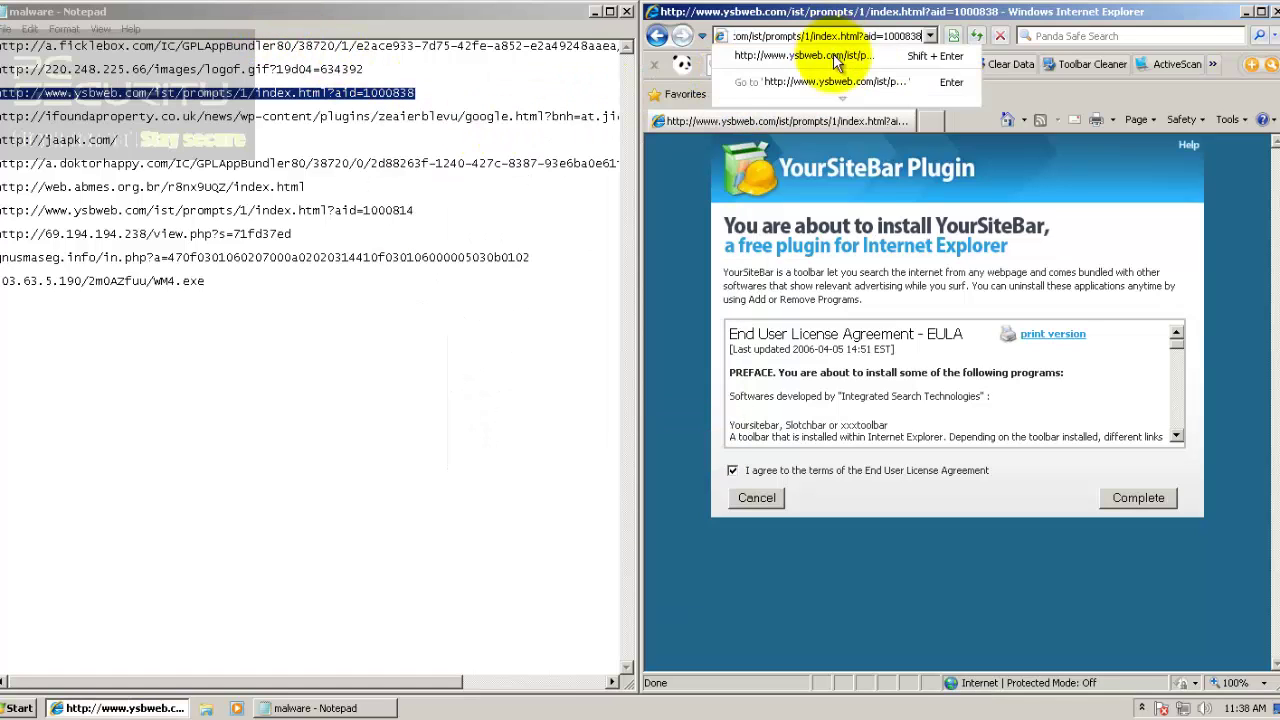
key(Return)
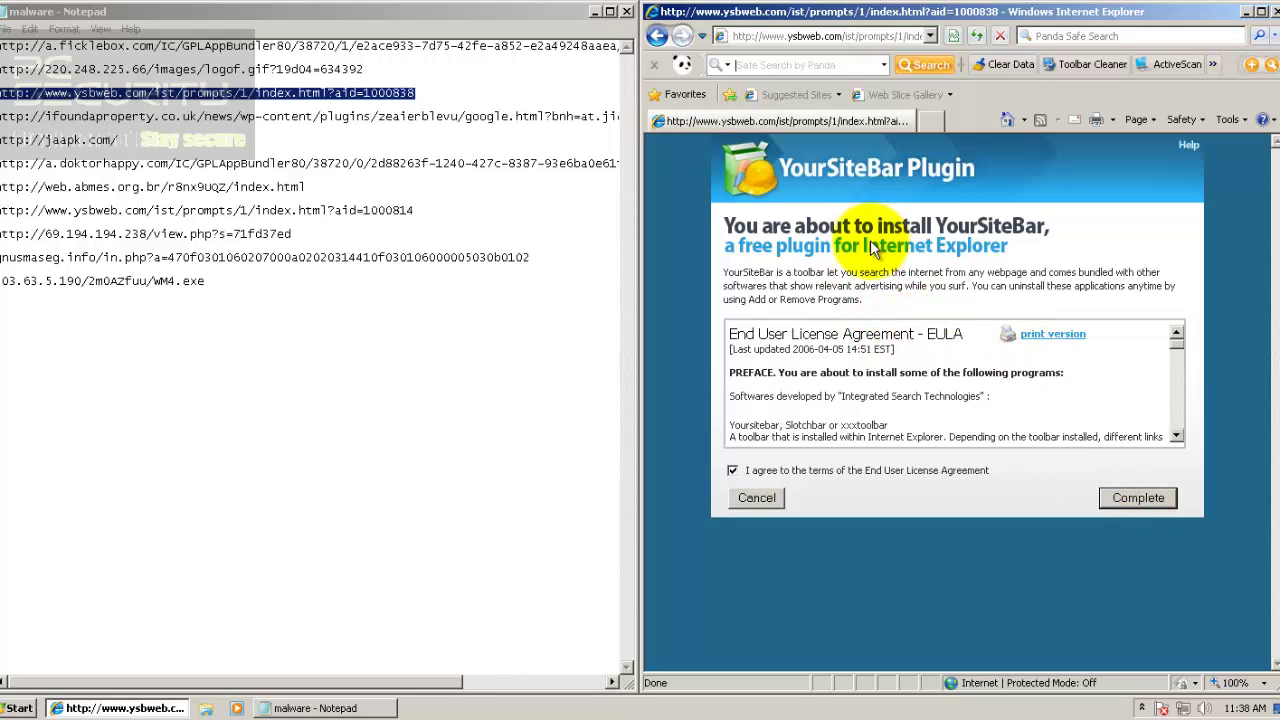
- Select the ifoundaproperty.co.uk URL in the malware list and try to complete the YourSiteBar plugin installation on the web page
drag(26, 116, 12, 110)
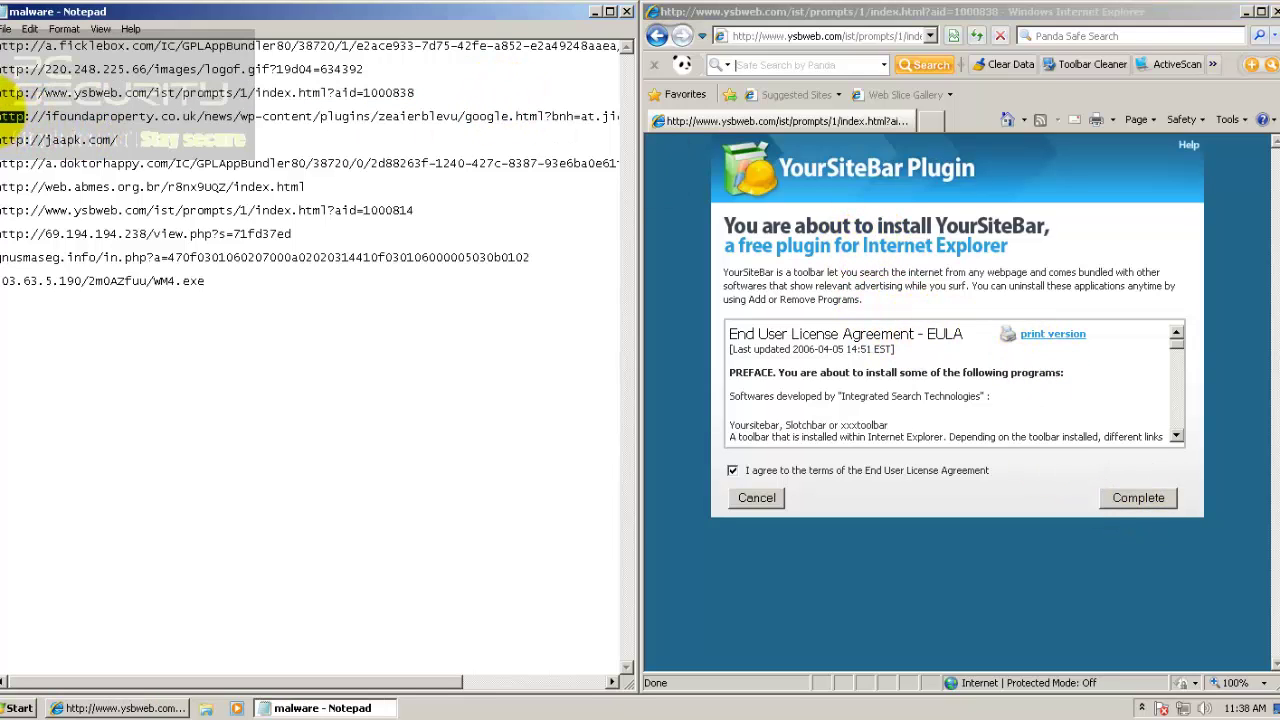
key(shift+End)
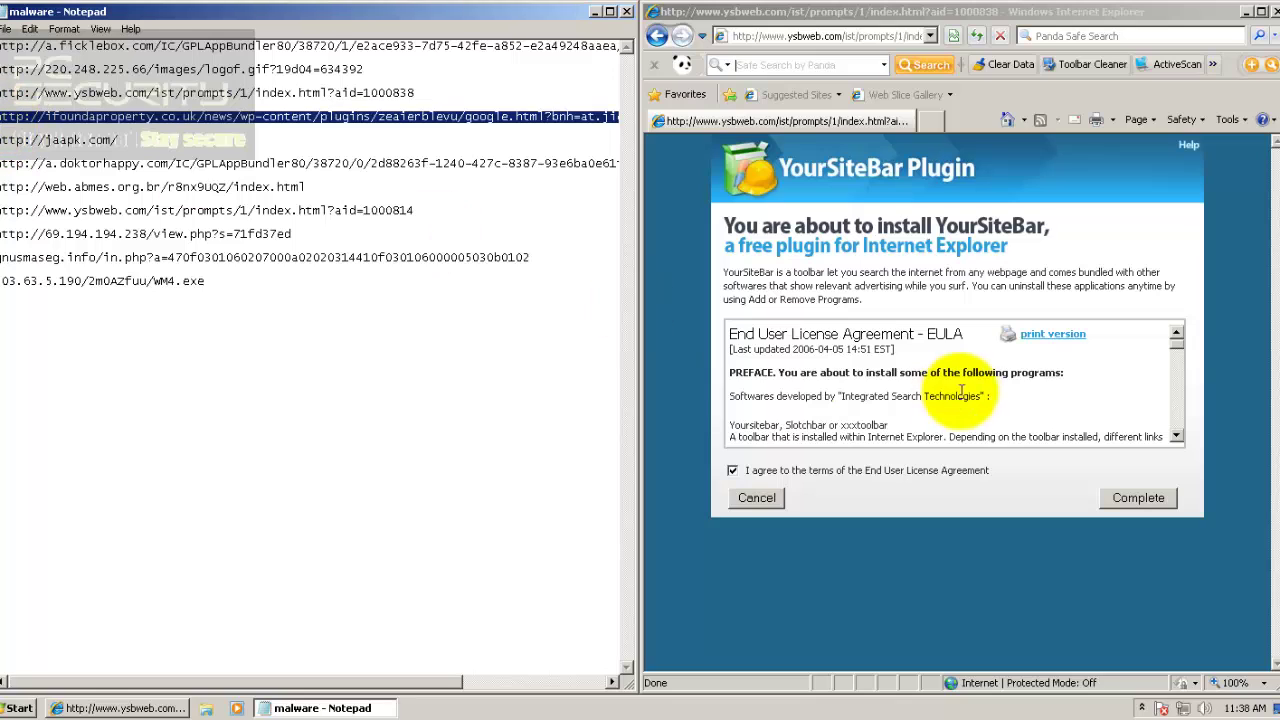
click(1122, 496)
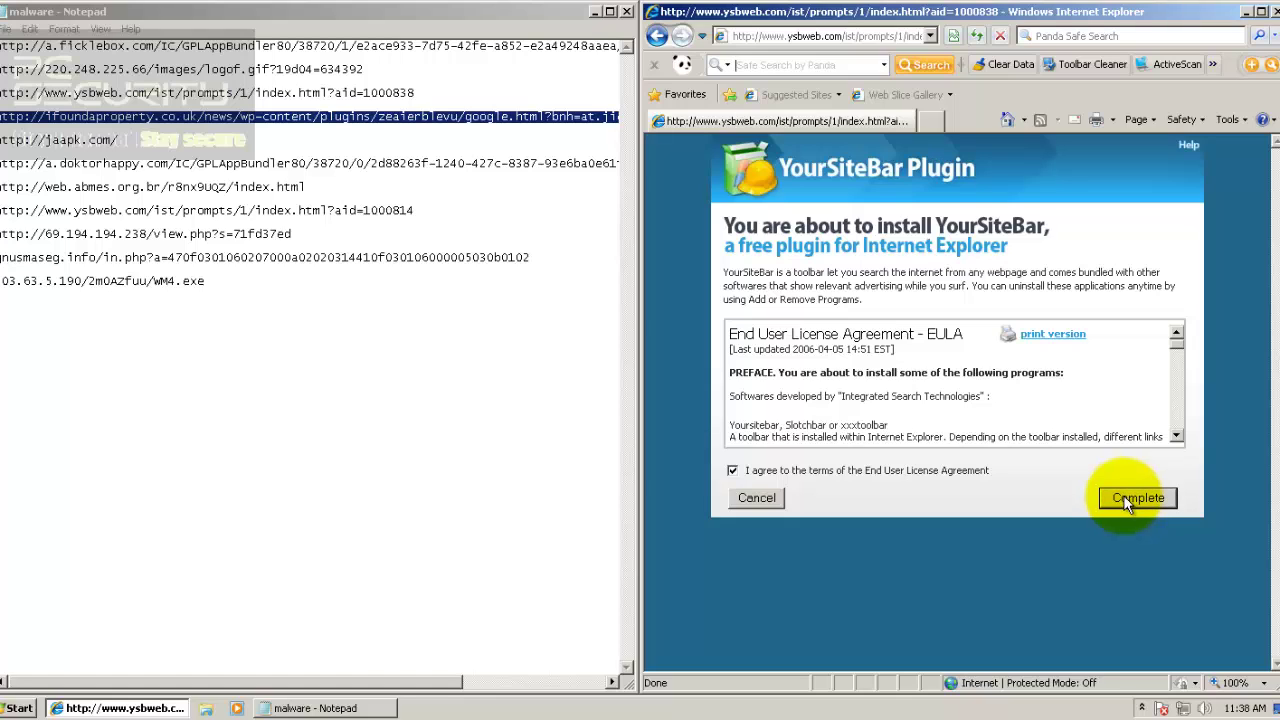
- Open the ifoundaproperty.co.uk URL in Internet Explorer and copy the jaapk.com URL from the malware list
click(815, 37)
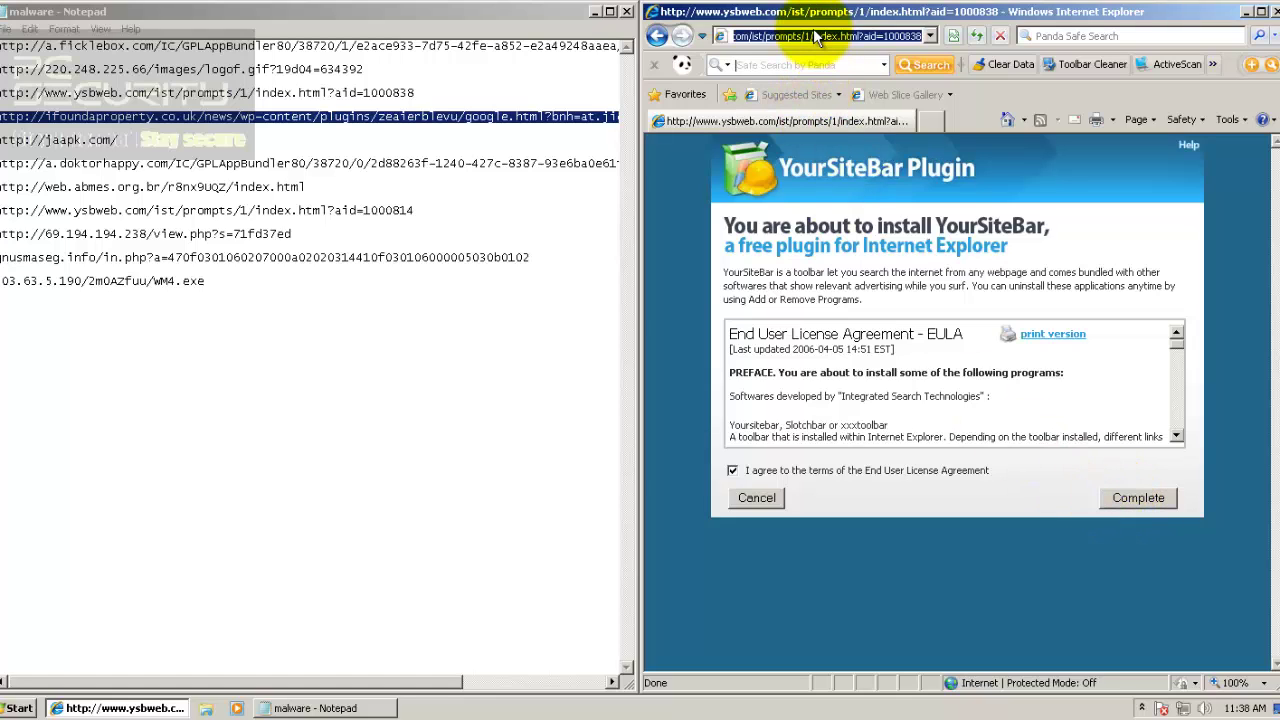
text(http://ifoundaproperty.co.uk/news/wp-content/plugins/zeaierblevu/google.html?bnh=at.jieg)
key(Return)
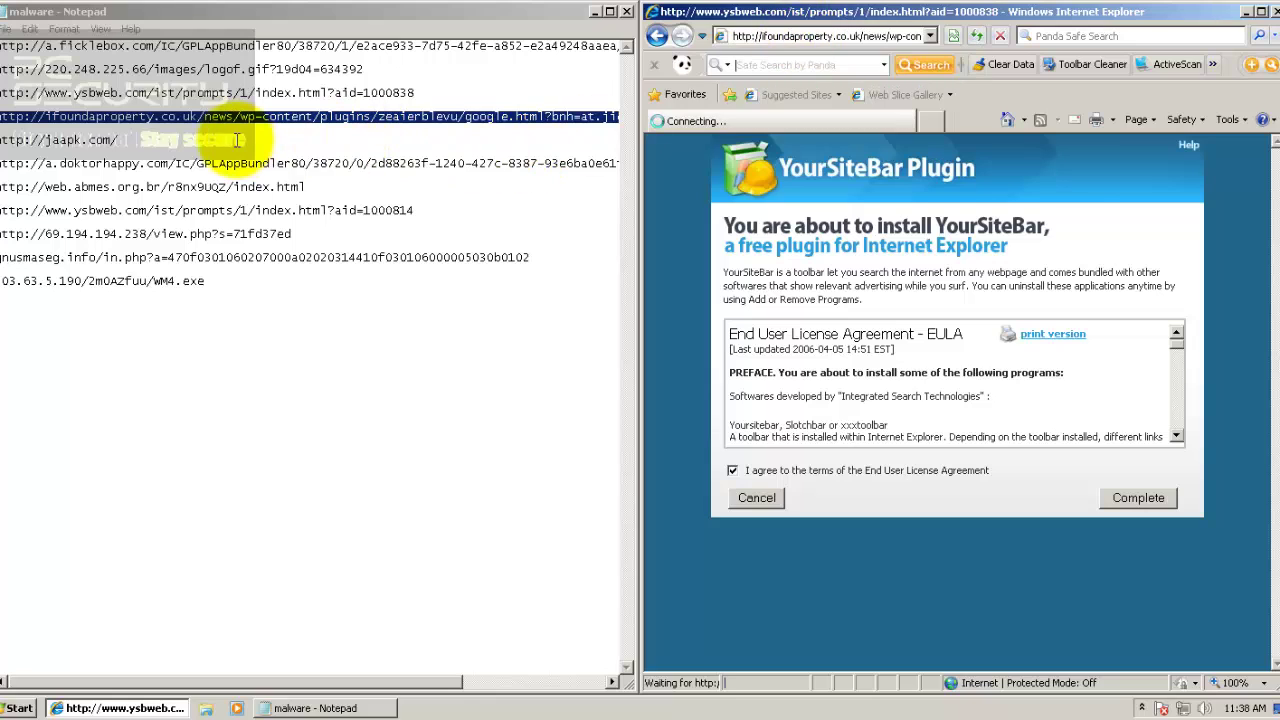
triple_click(214, 138)
key(ctrl+c)
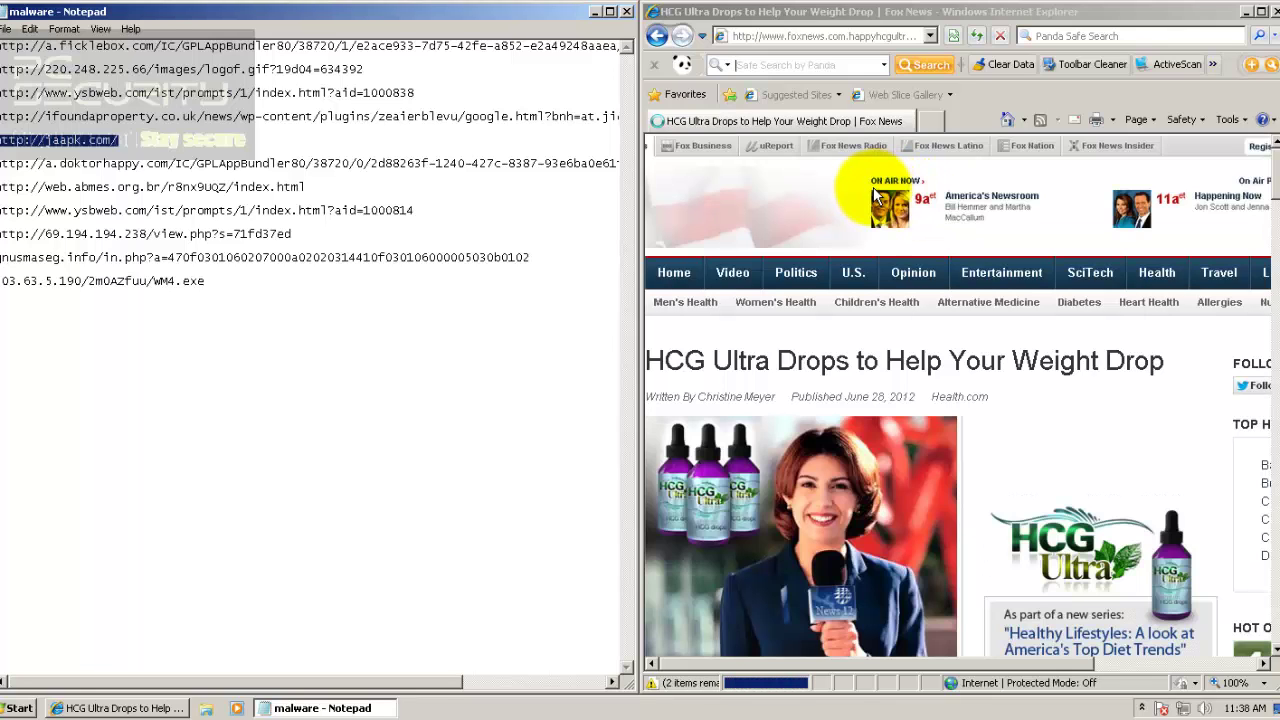
- Examine the HCG Ultra Drops article page, reading down to its results section
click(913, 352)
scroll(905, 345, down, 5)
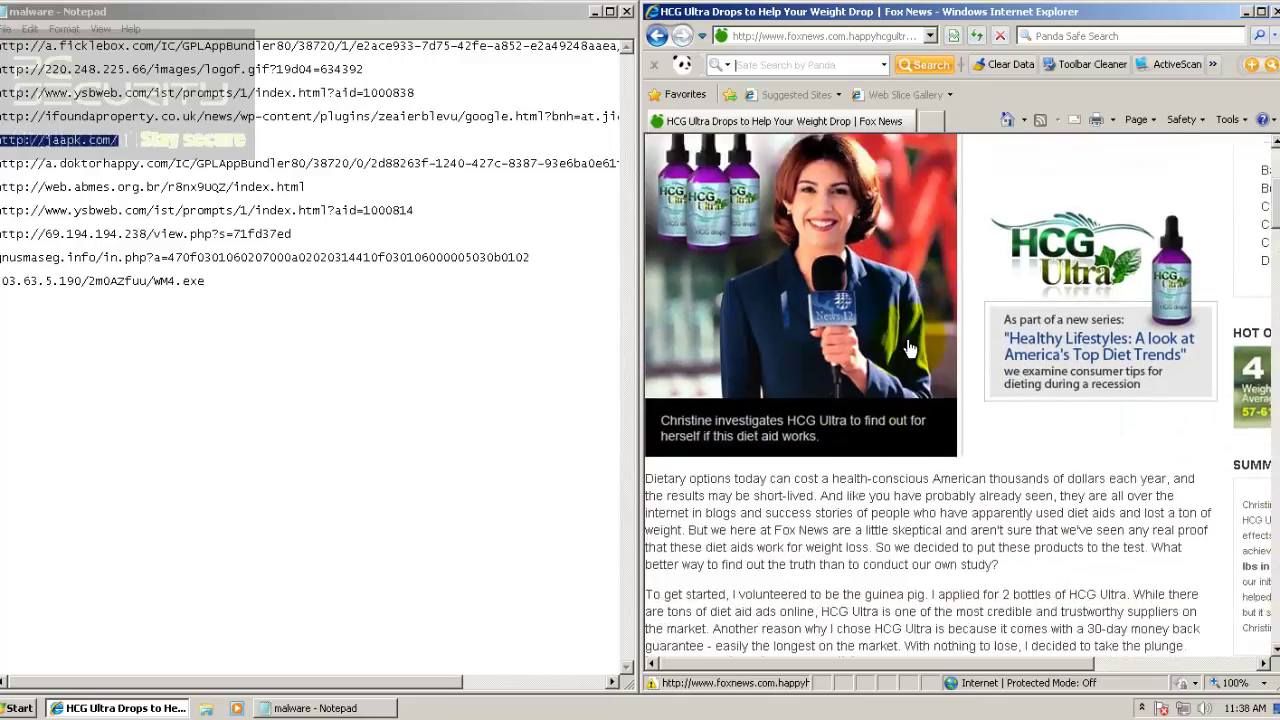
scroll(880, 339, down, 3)
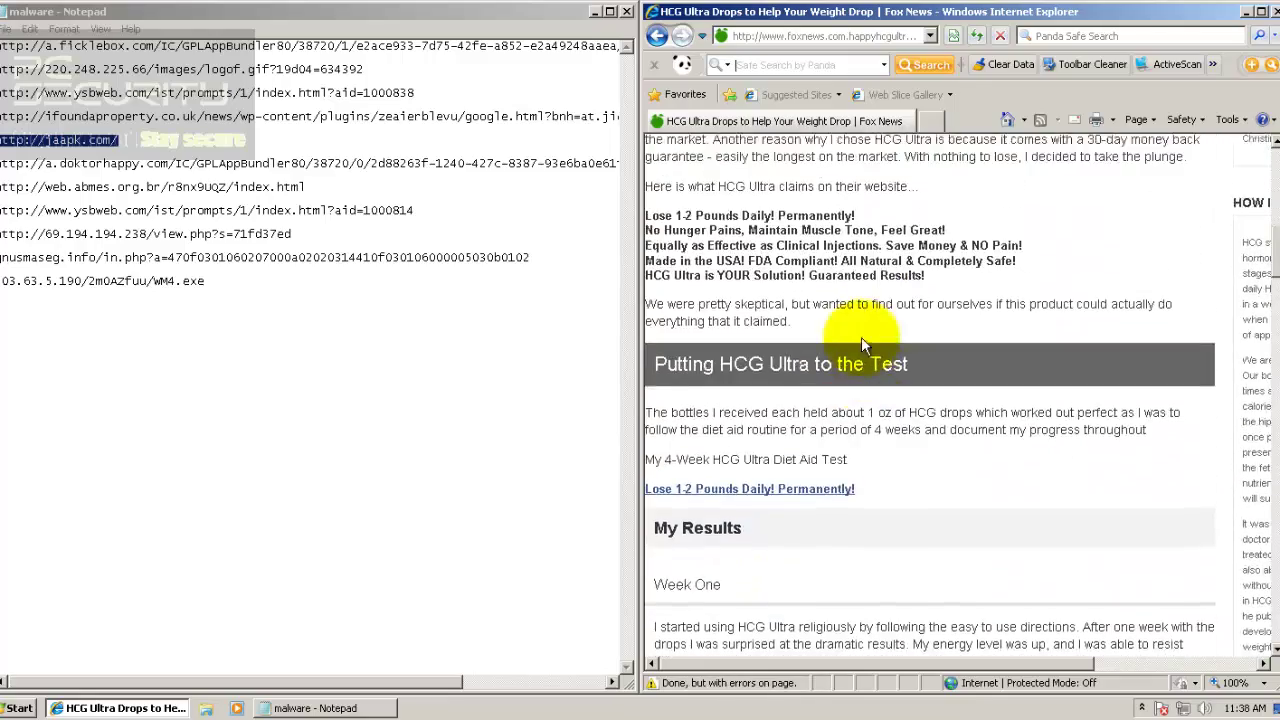
scroll(859, 338, down, 2)
scroll(857, 340, up, 7)
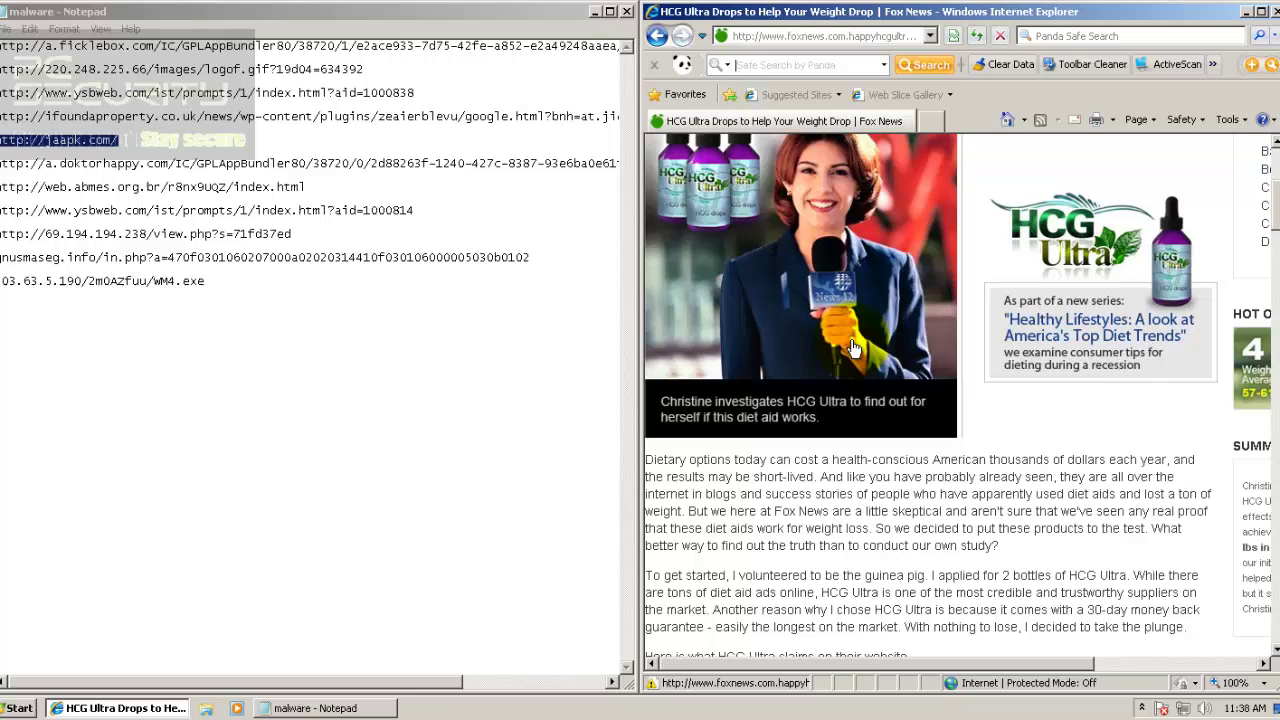
scroll(853, 347, up, 4)
- Open jaapk.com in Internet Explorer and allow Adobe Flash Player to make changes to the computer
click(748, 36)
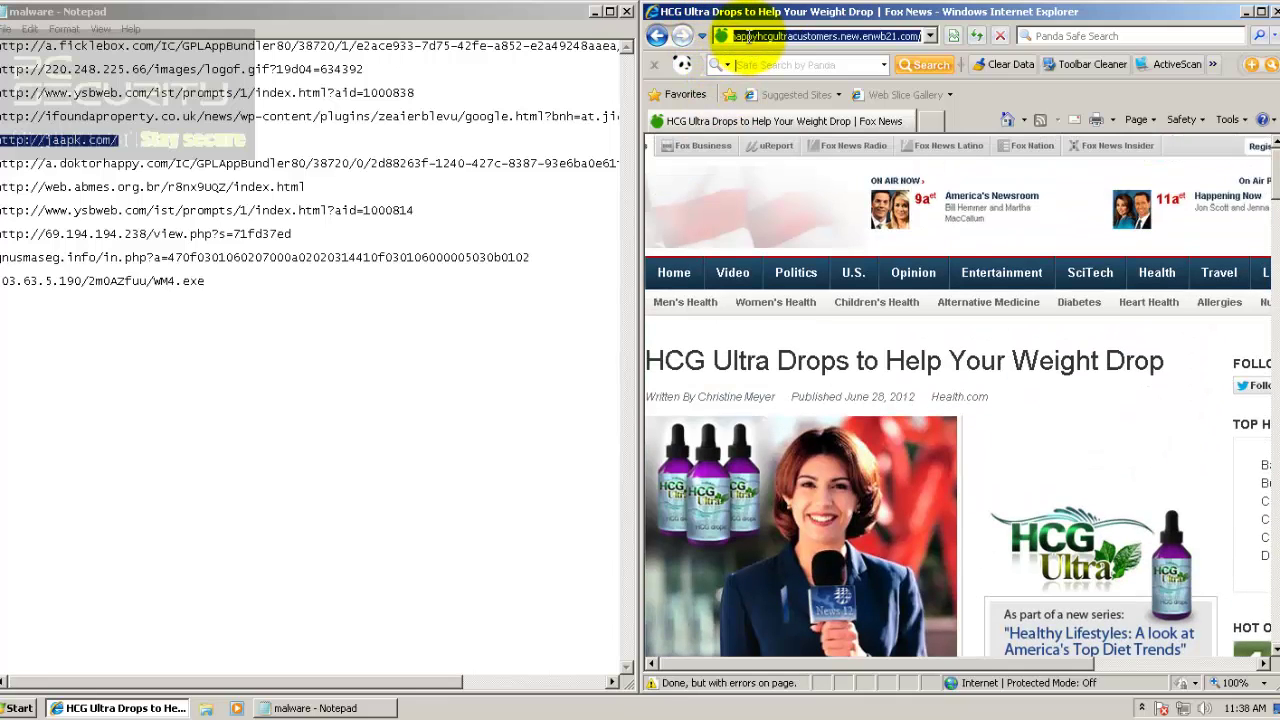
key(ctrl+v)
key(Return)
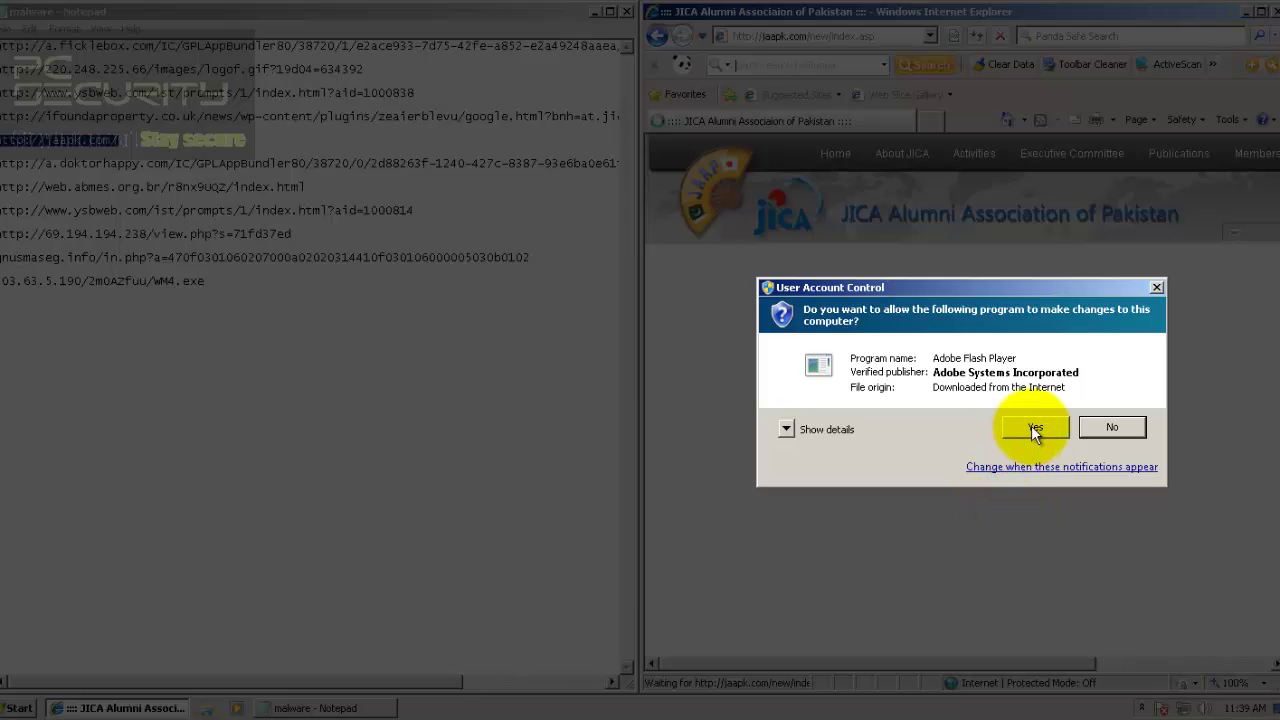
click(1034, 428)
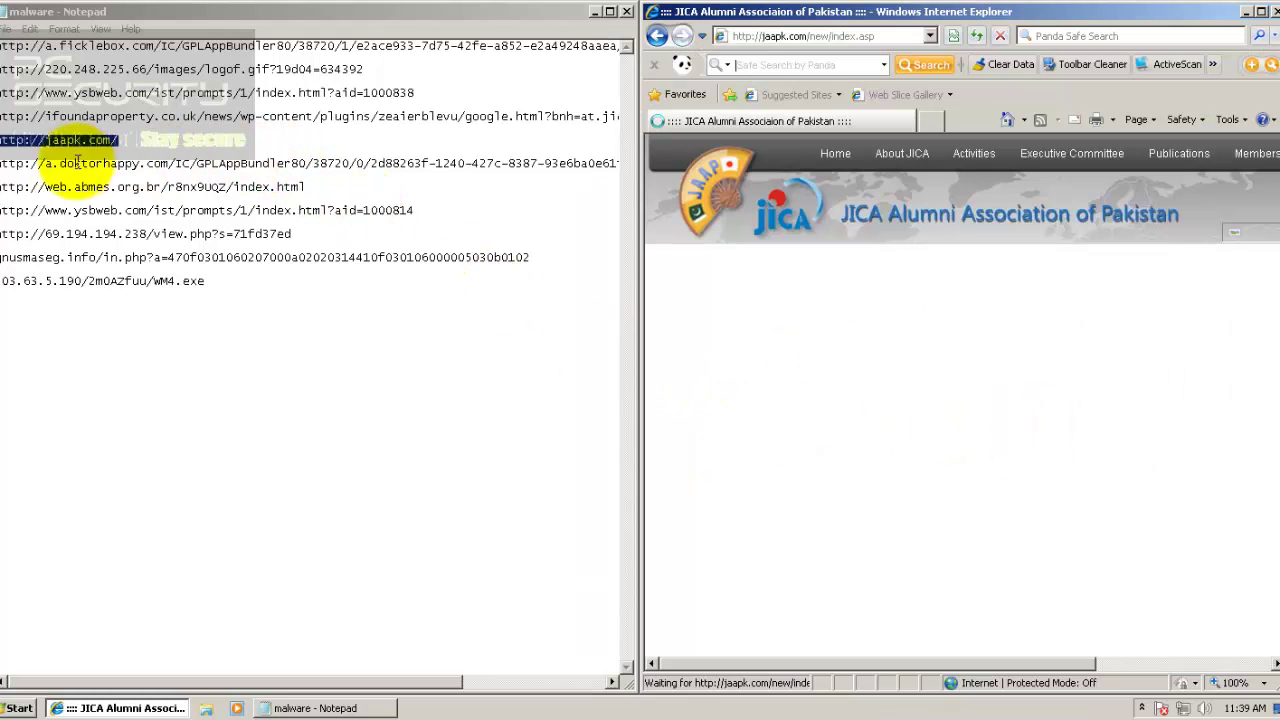
- Copy the a.doktorhappy.com URL from the malware list and open it in Internet Explorer
click(3, 165)
key(shift+End)
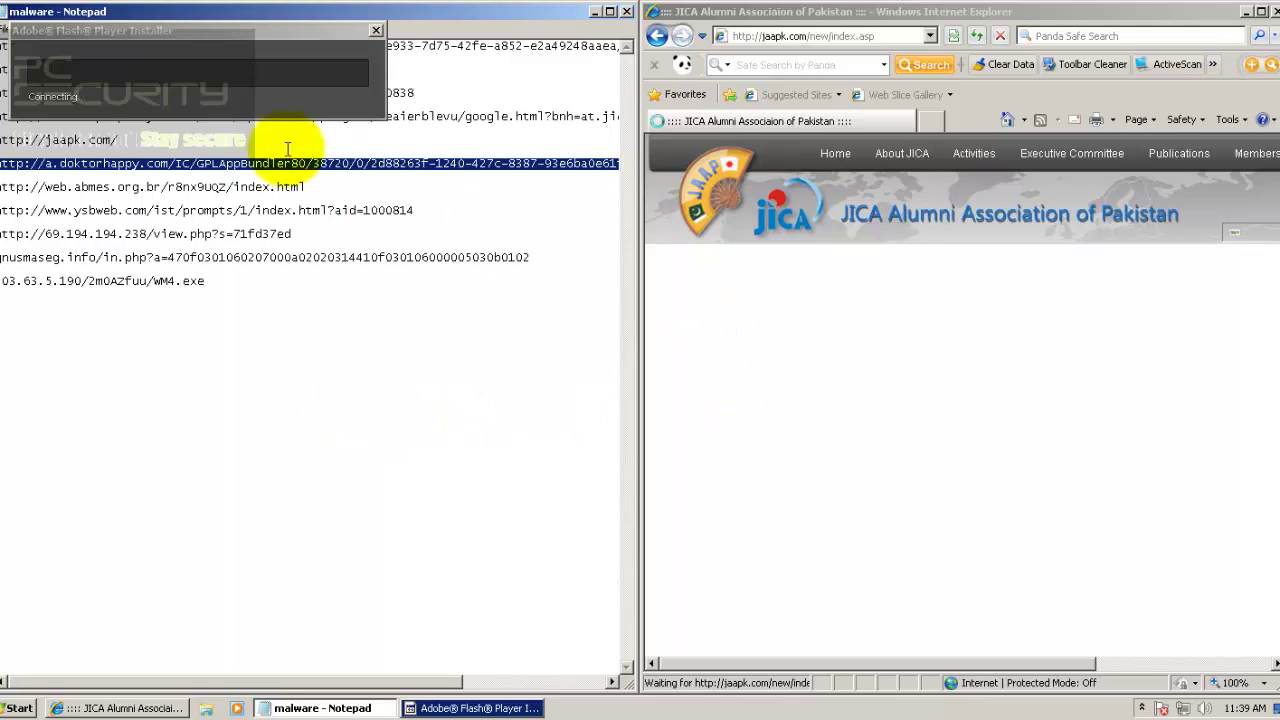
click(480, 706)
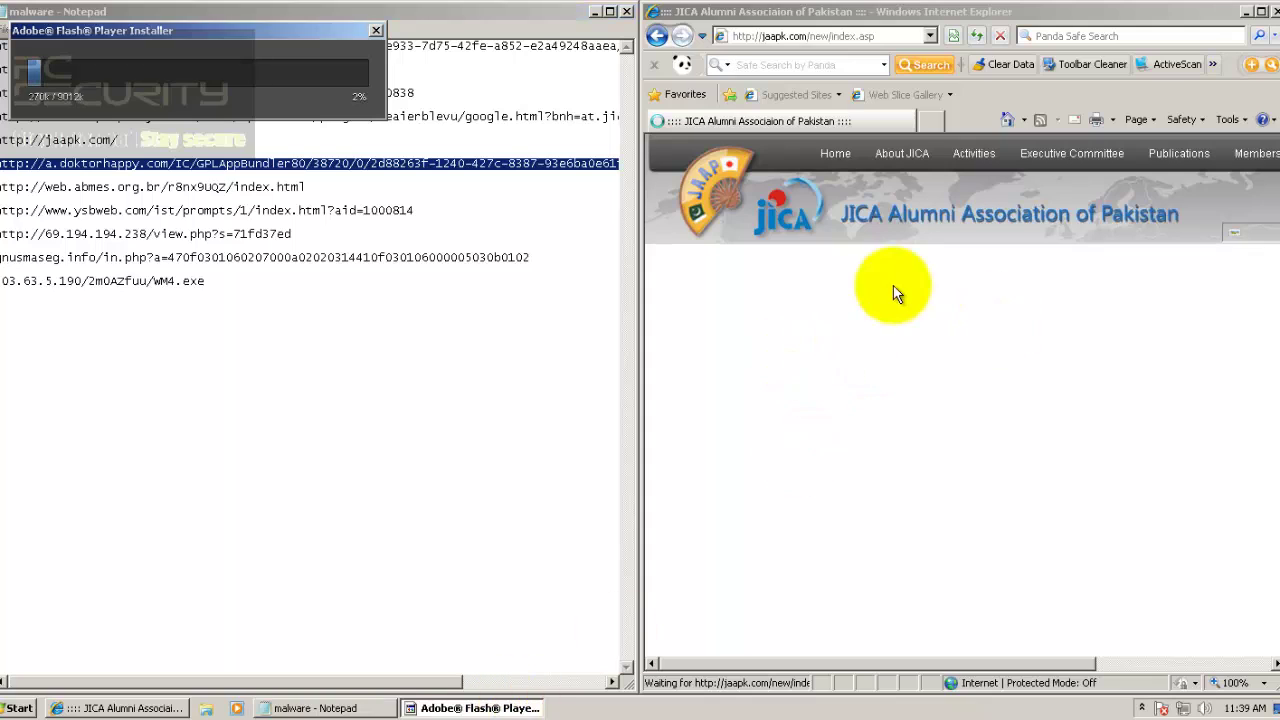
click(859, 292)
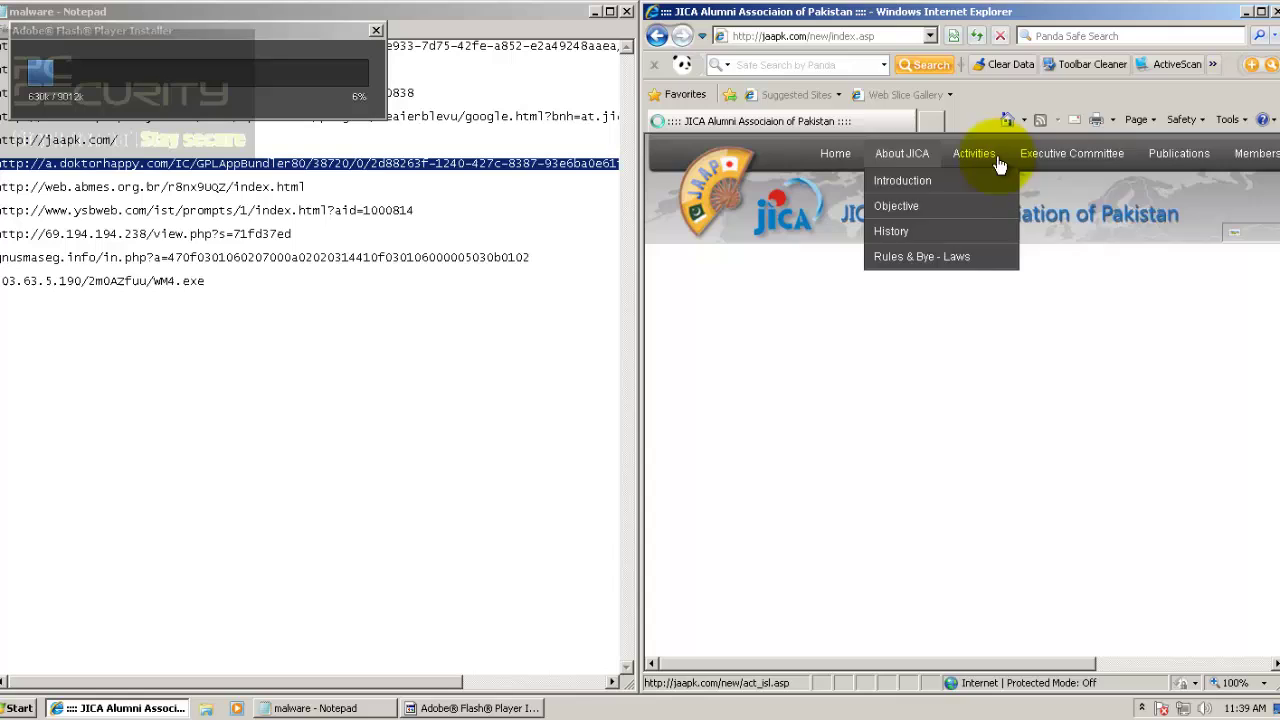
click(324, 92)
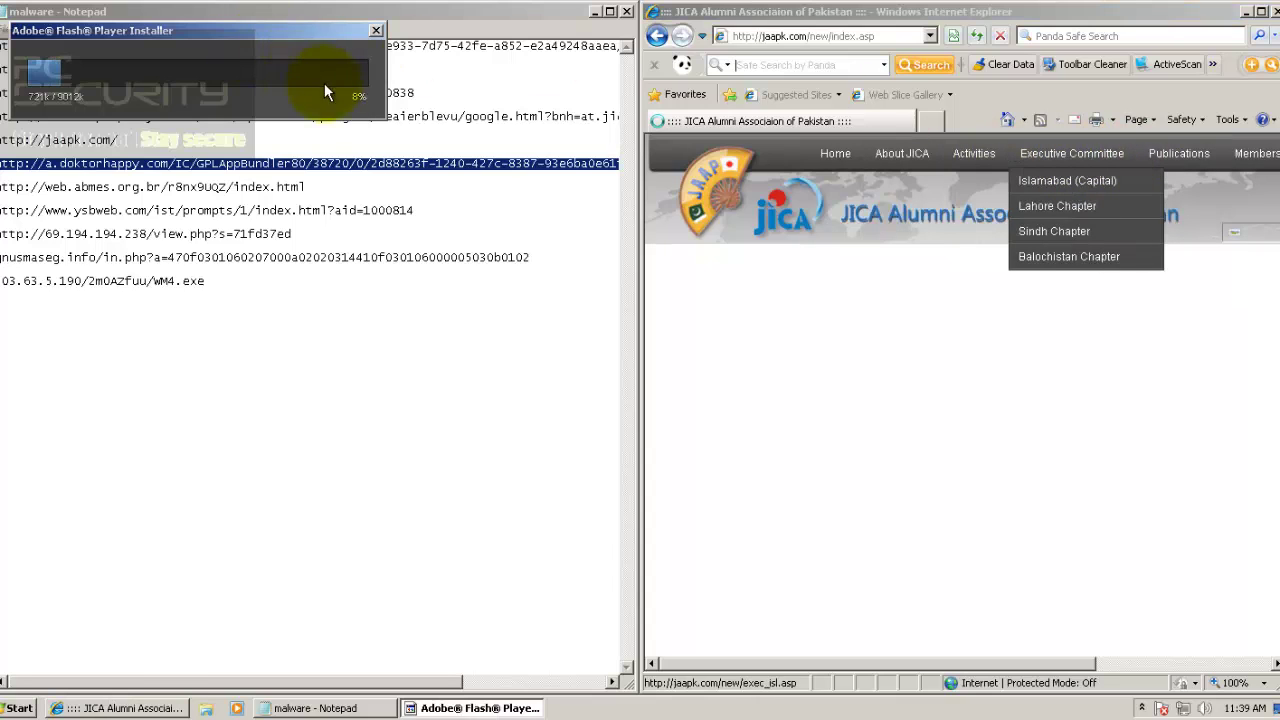
click(811, 37)
key(ctrl+v)
key(Return)
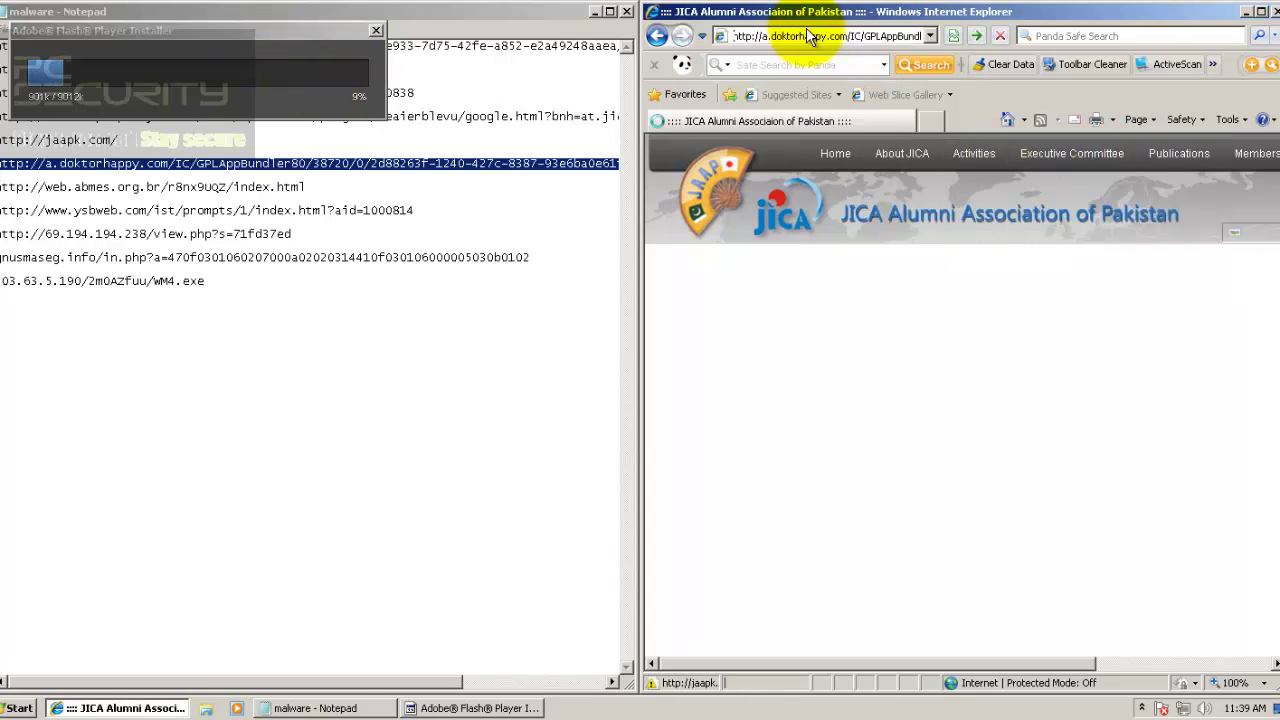
- Select the web.abmes.org.br URL in the malware list and save the offered XvidSetup.exe download to the Desktop
click(318, 177)
key(shift+Home)
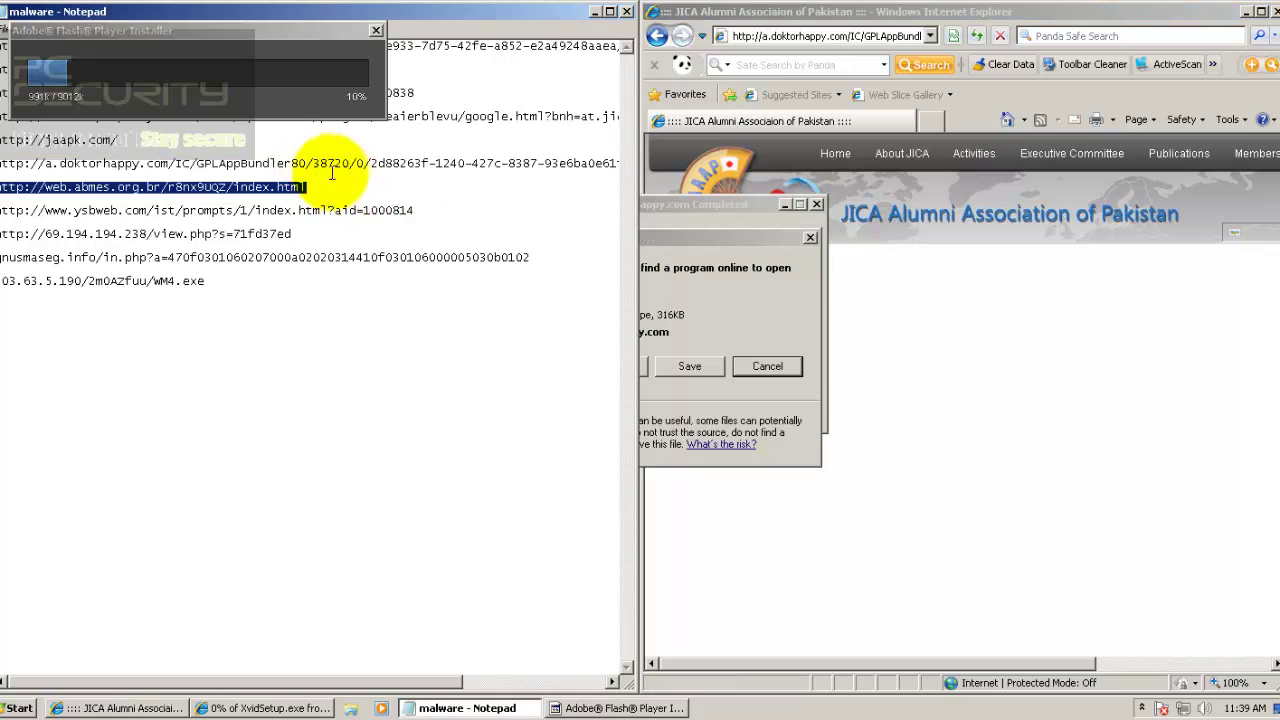
click(698, 375)
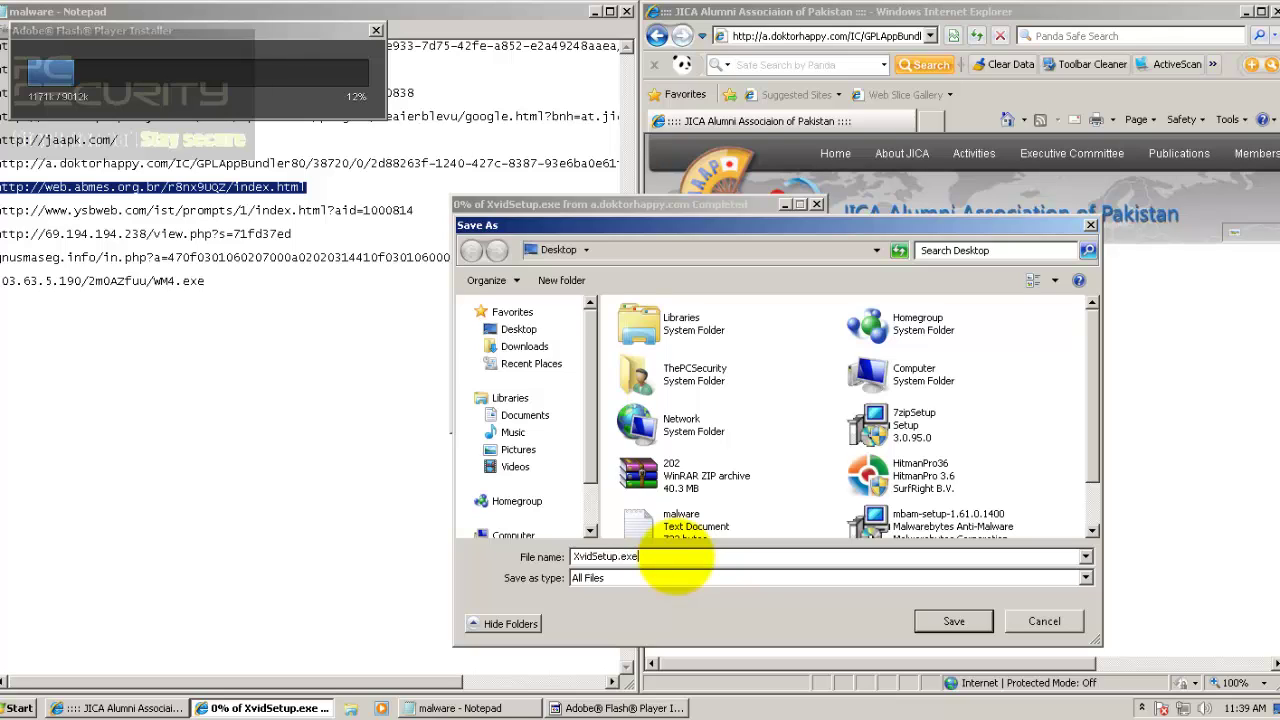
key(Return)
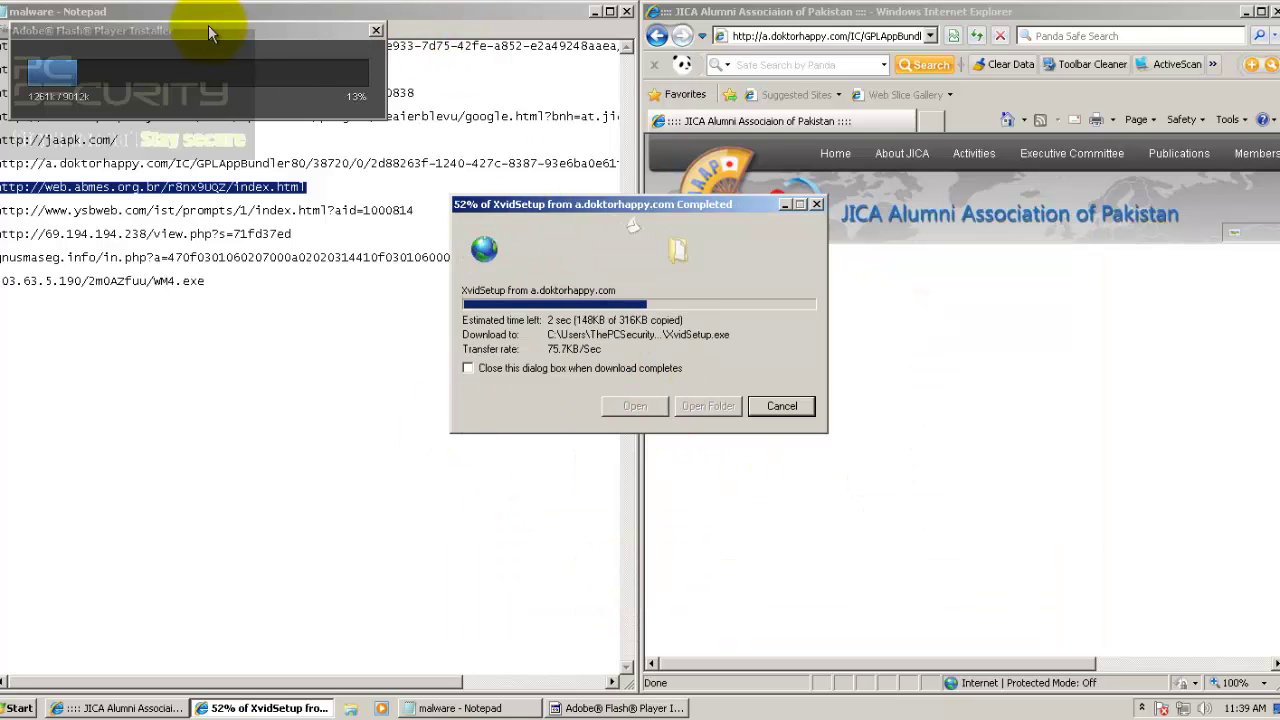
click(209, 31)
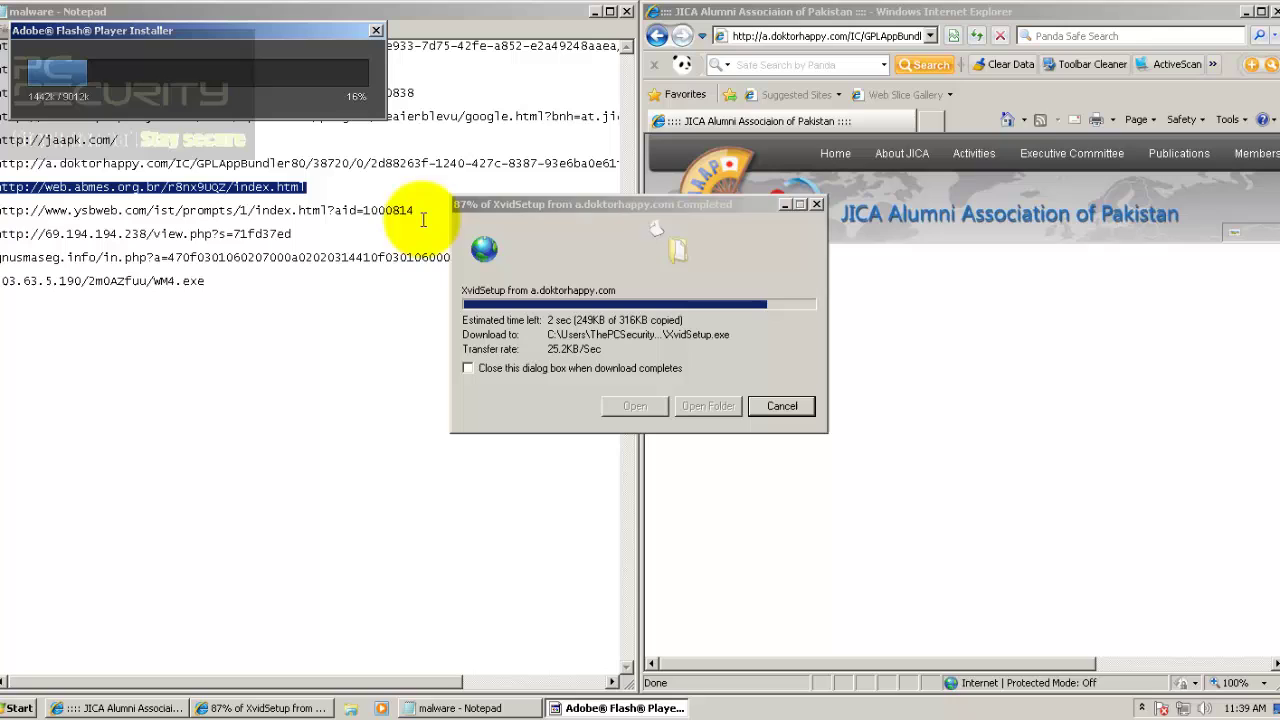
click(927, 269)
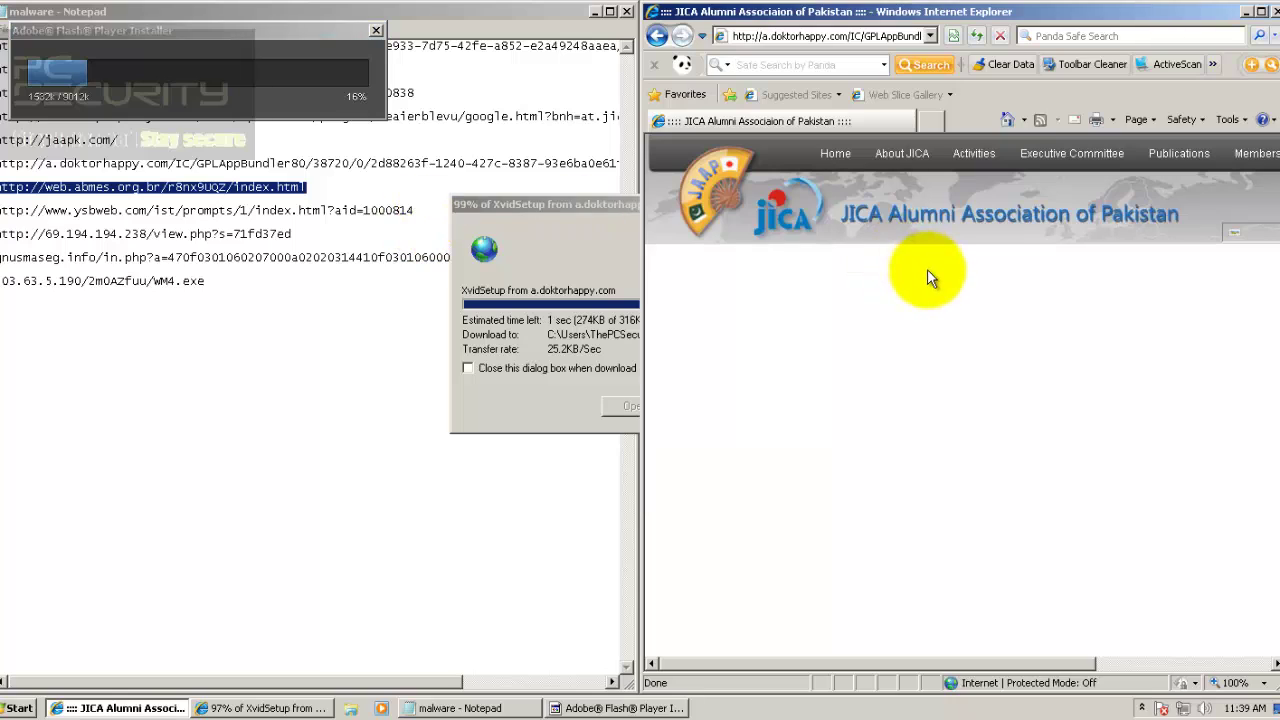
click(541, 207)
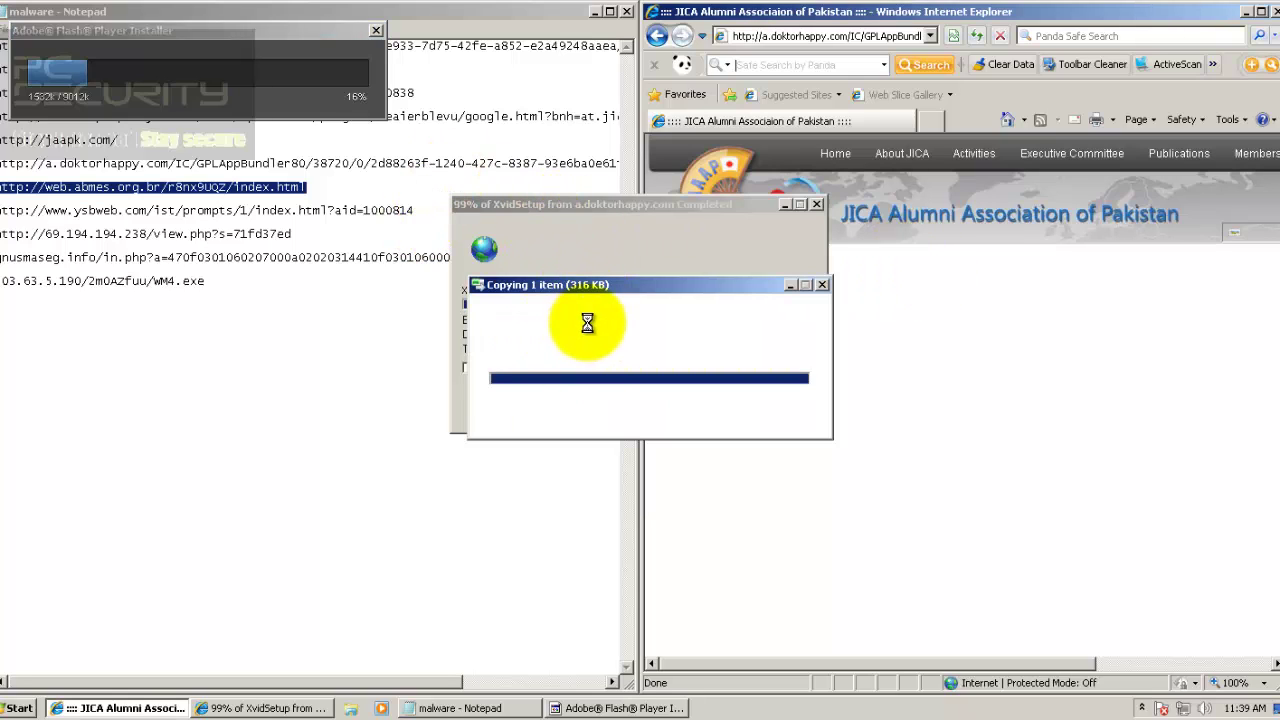
click(214, 63)
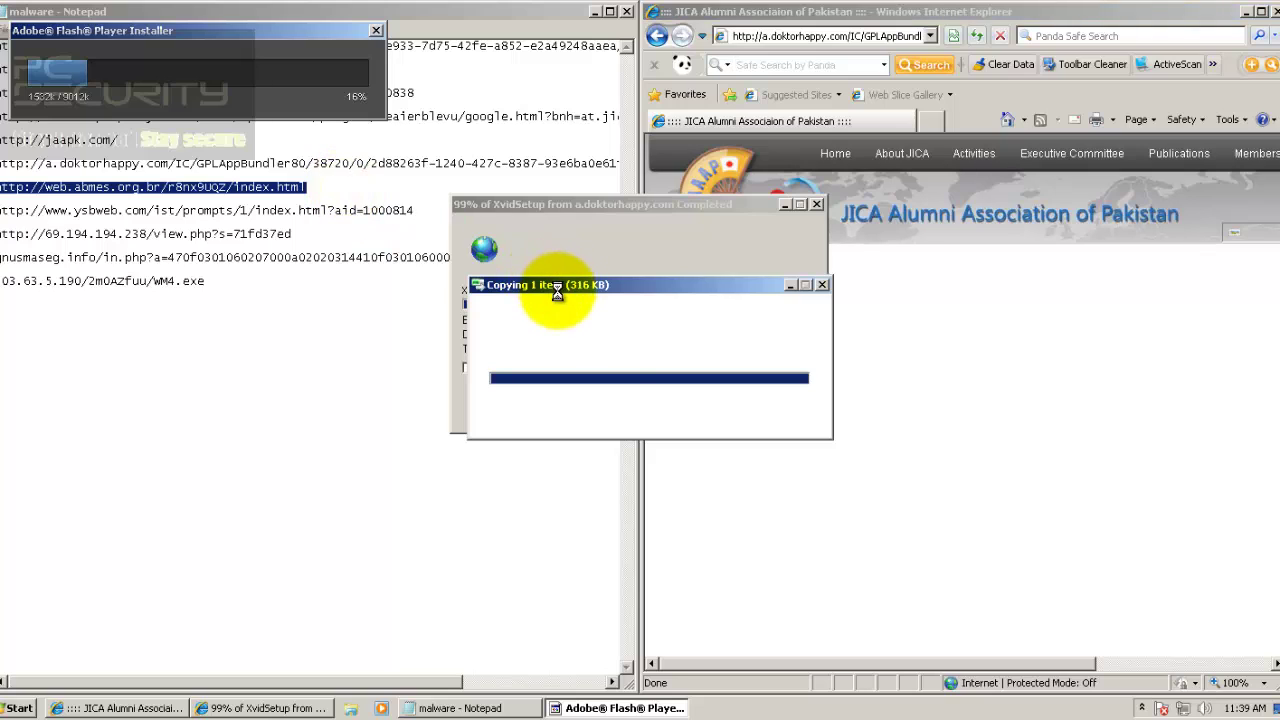
click(560, 189)
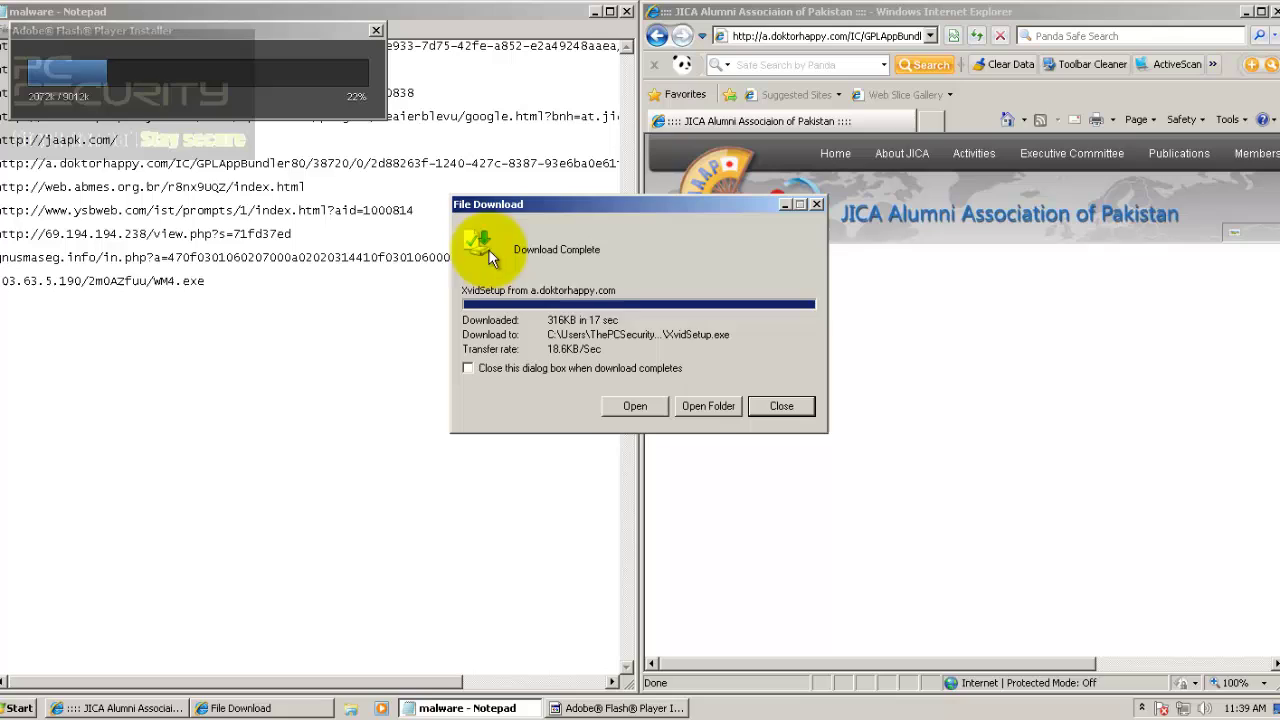
- Run the downloaded XvidSetup.exe, allowing it to make changes, and copy the web.abmes.org.br URL from the malware list
click(630, 405)
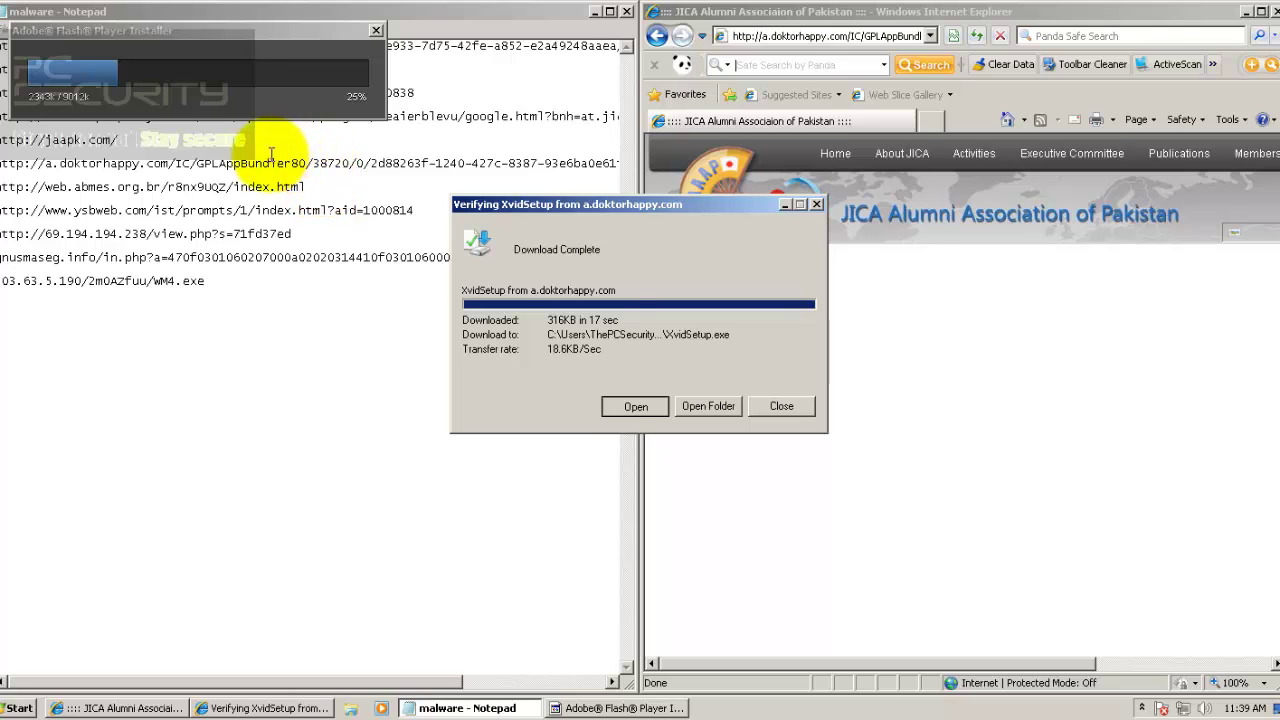
drag(251, 160, 265, 196)
double_click(200, 187)
key(ctrl+c)
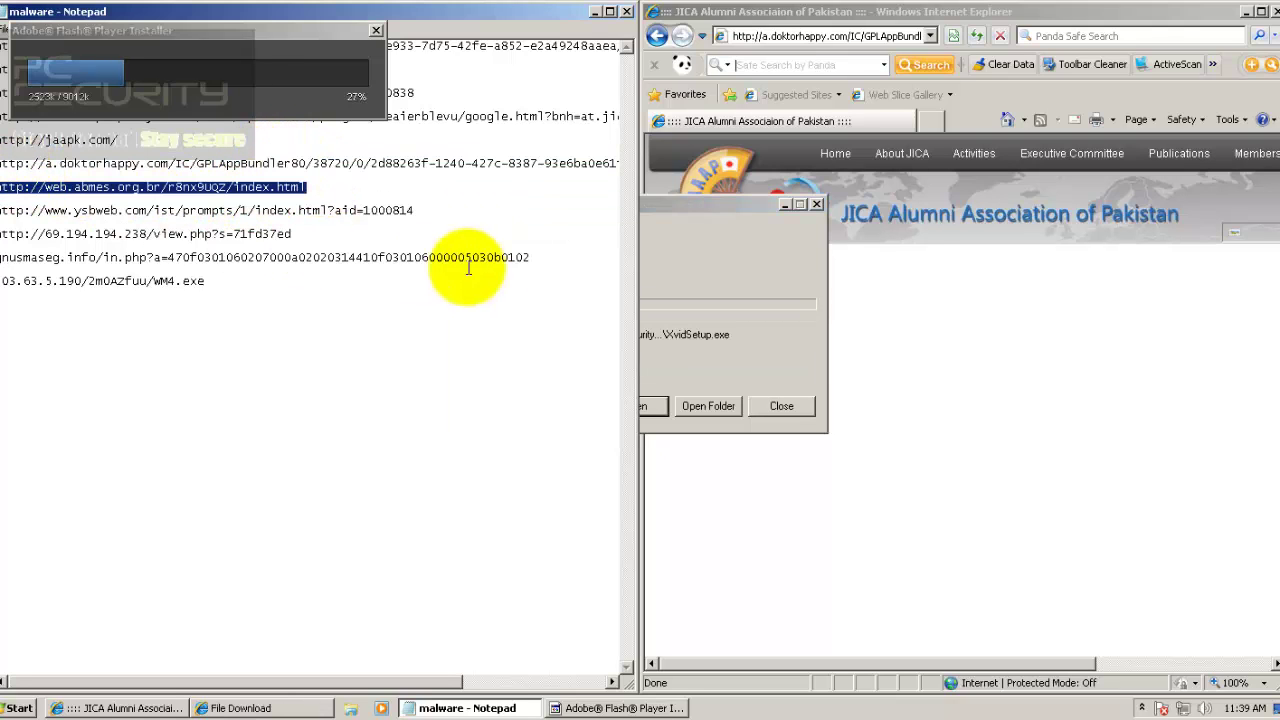
click(671, 229)
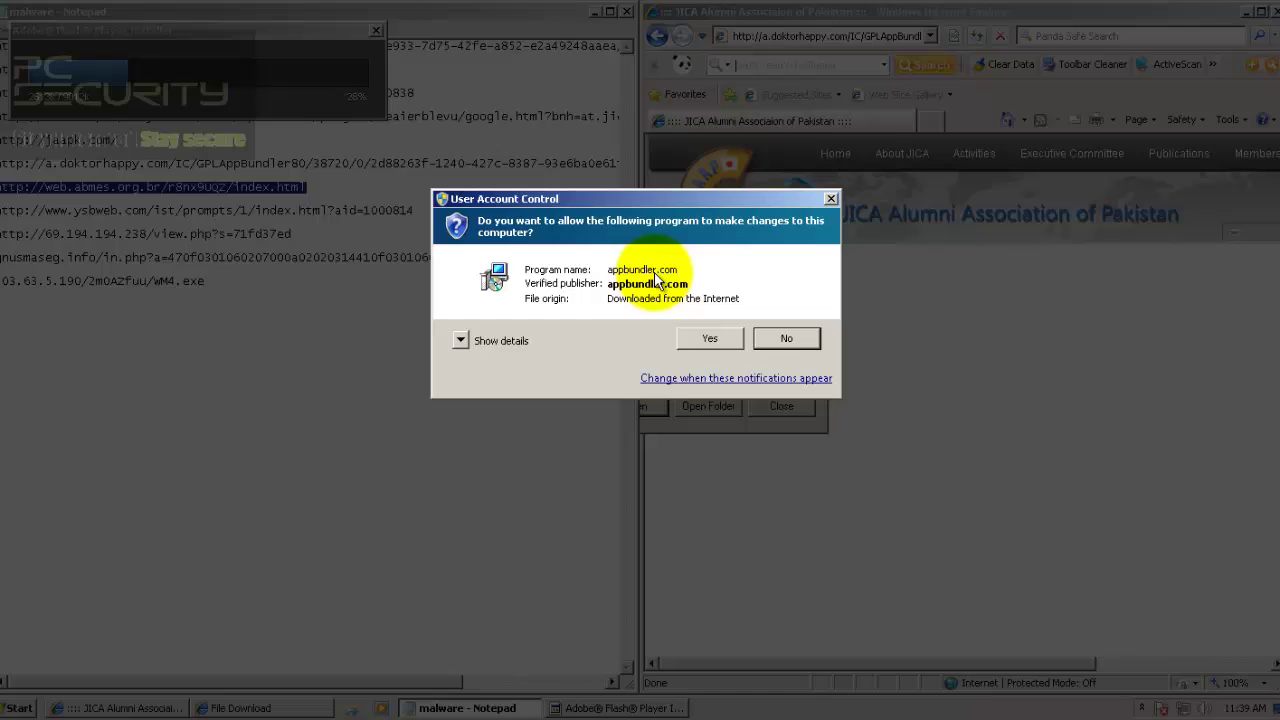
click(708, 422)
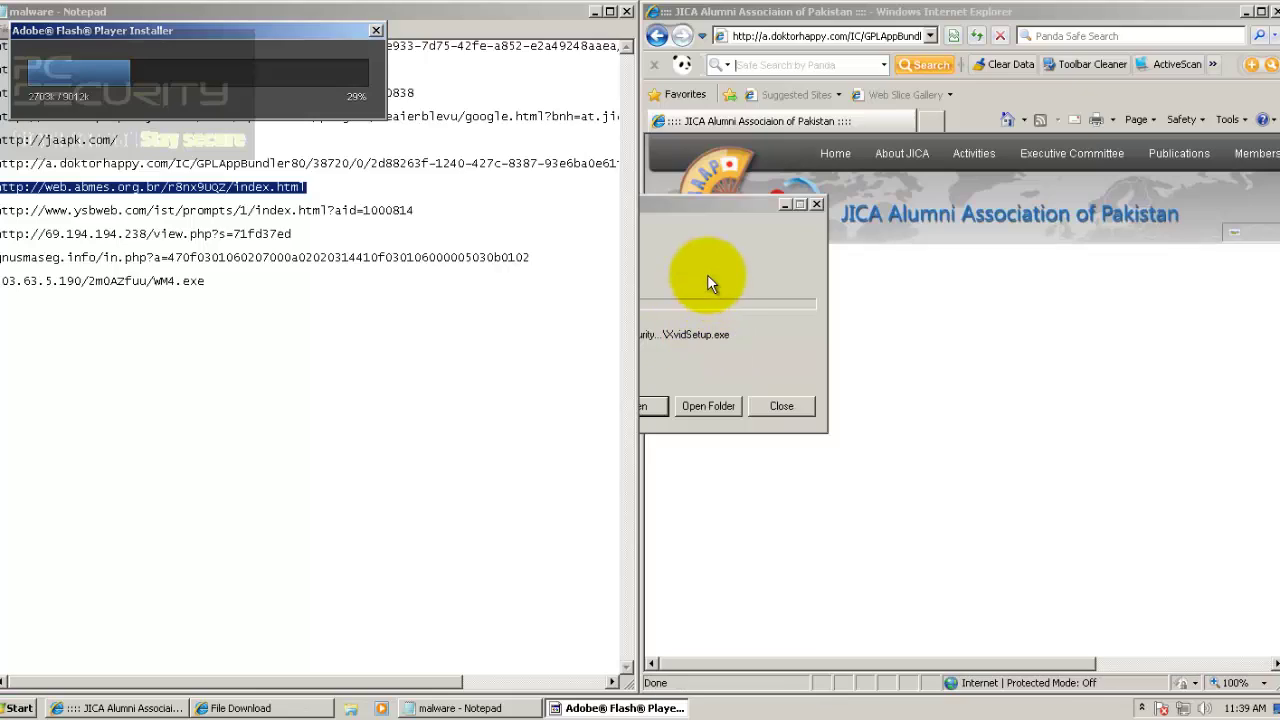
- Open the web.abmes.org.br URL in Internet Explorer and copy the ysbweb.com URL ending in aid=1000814 from the malware list
click(794, 35)
key(ctrl+v)
key(Return)
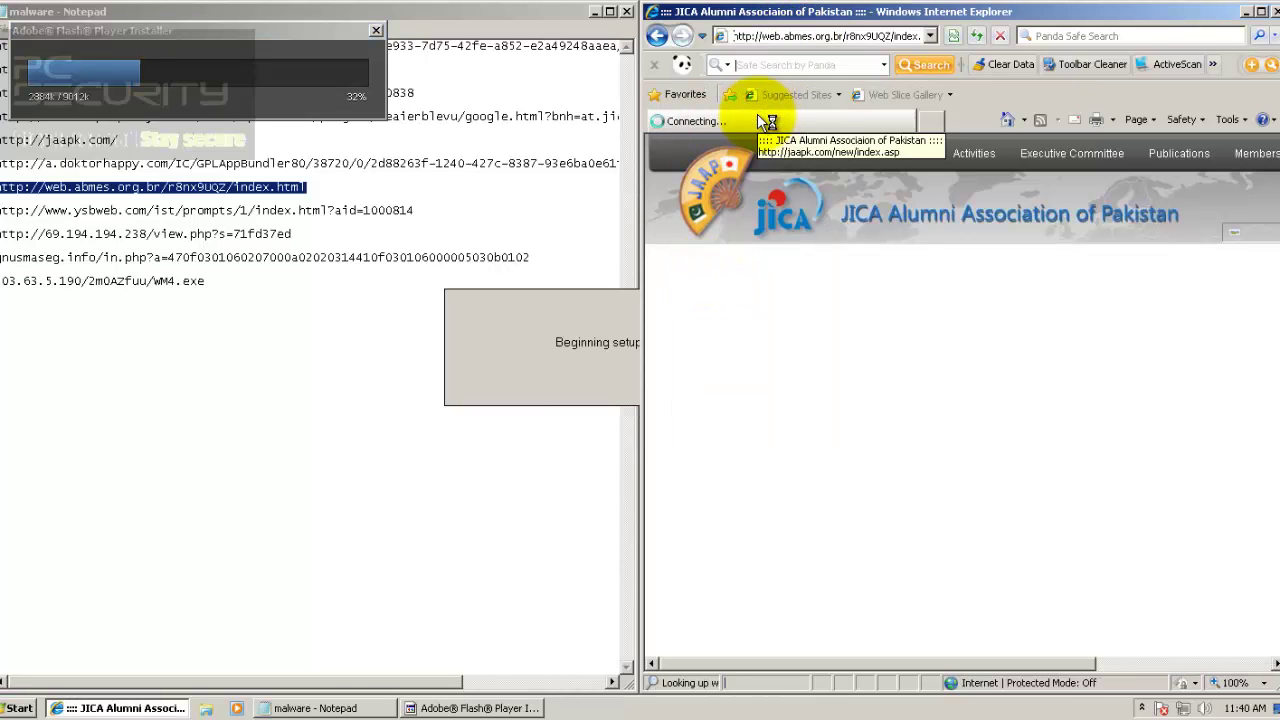
click(416, 209)
key(shift+Home)
key(ctrl+c)
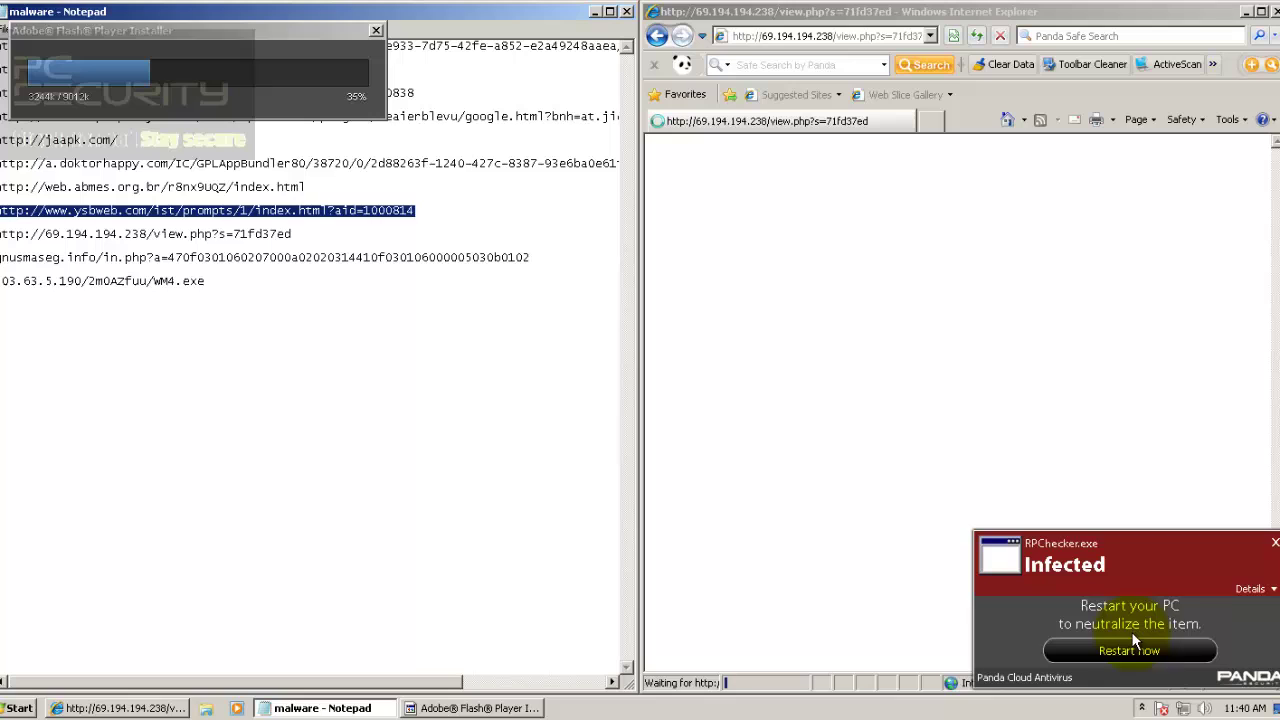
- Dismiss the RPChecker.exe infection alert and the Java message, cancelling the xvid Premium setup and the Adobe Flash Player installer
click(1275, 548)
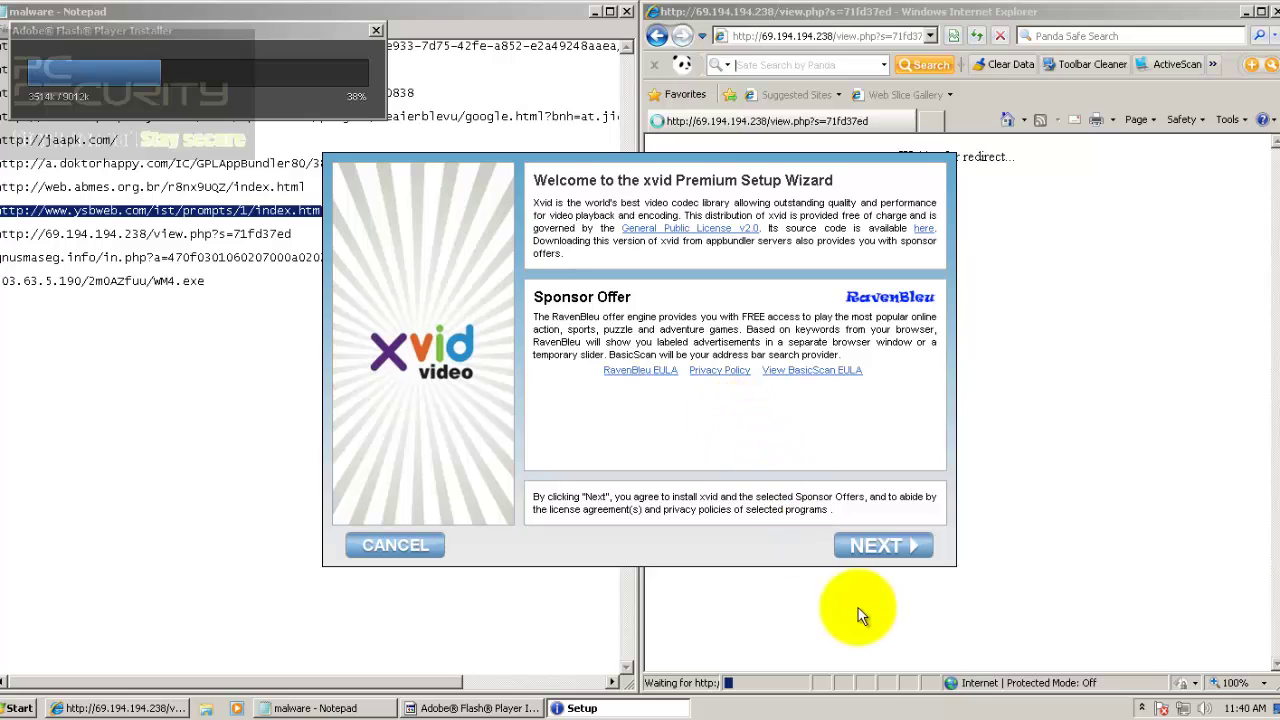
click(416, 535)
click(597, 367)
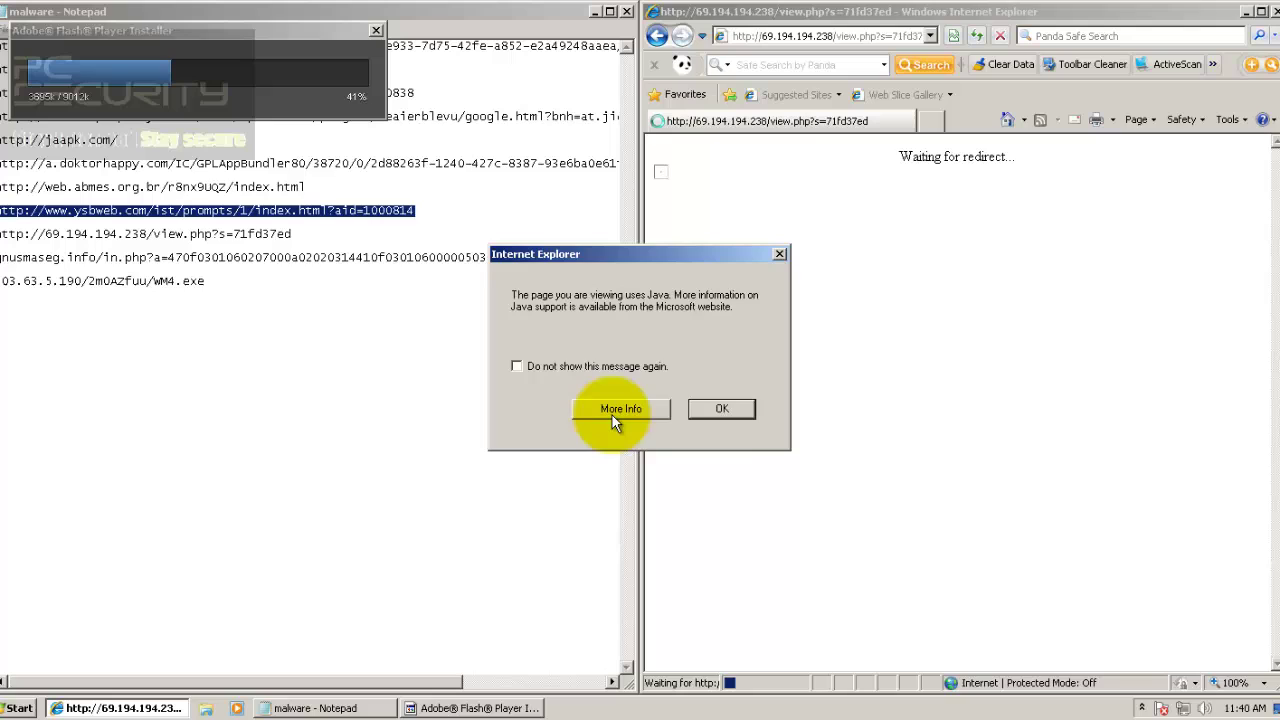
click(721, 408)
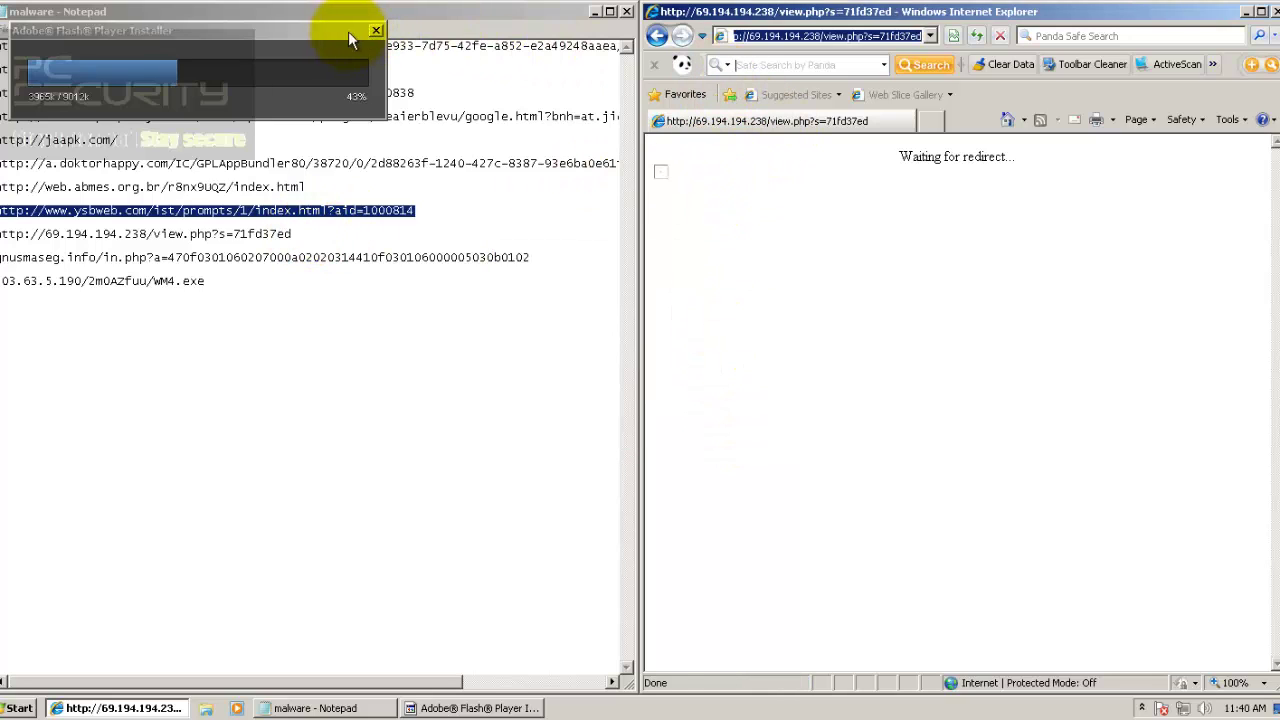
click(376, 31)
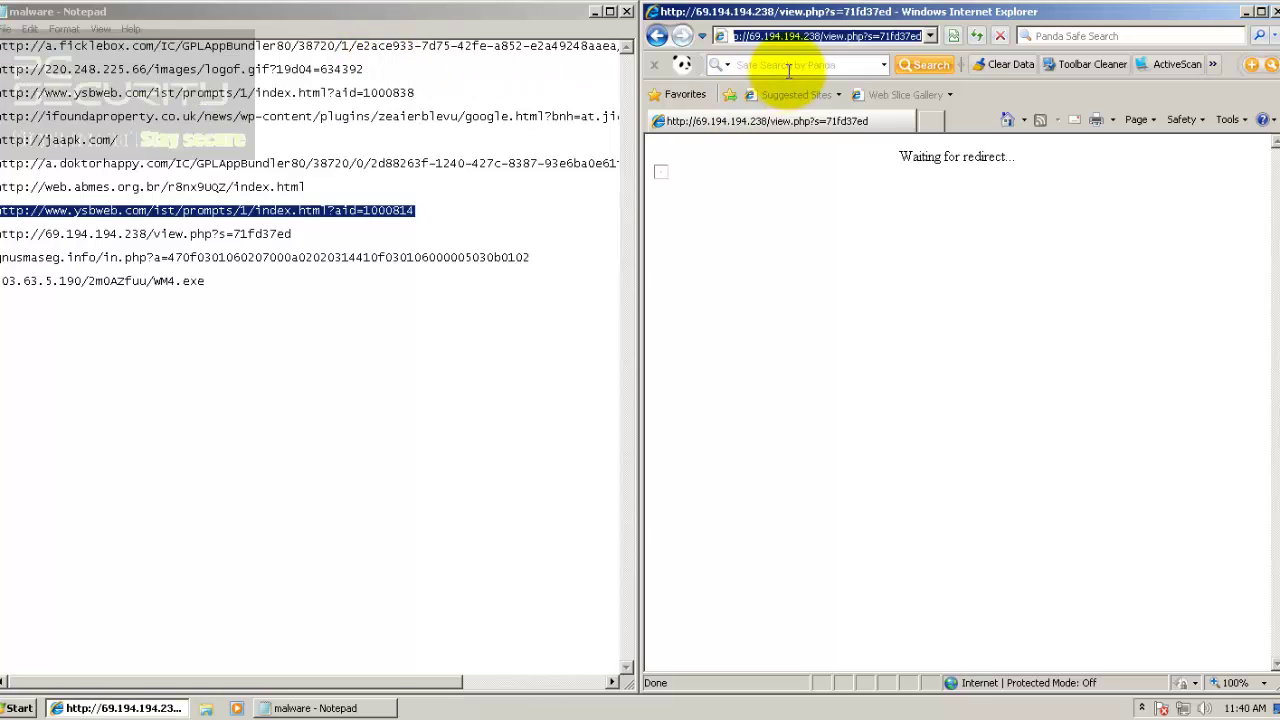
- Enter the ysbweb.com URL ending in aid=1000814 in Internet Explorer, select the 69.194.194.238 URL in the malware list and open a new browser tab
key(ctrl+v)
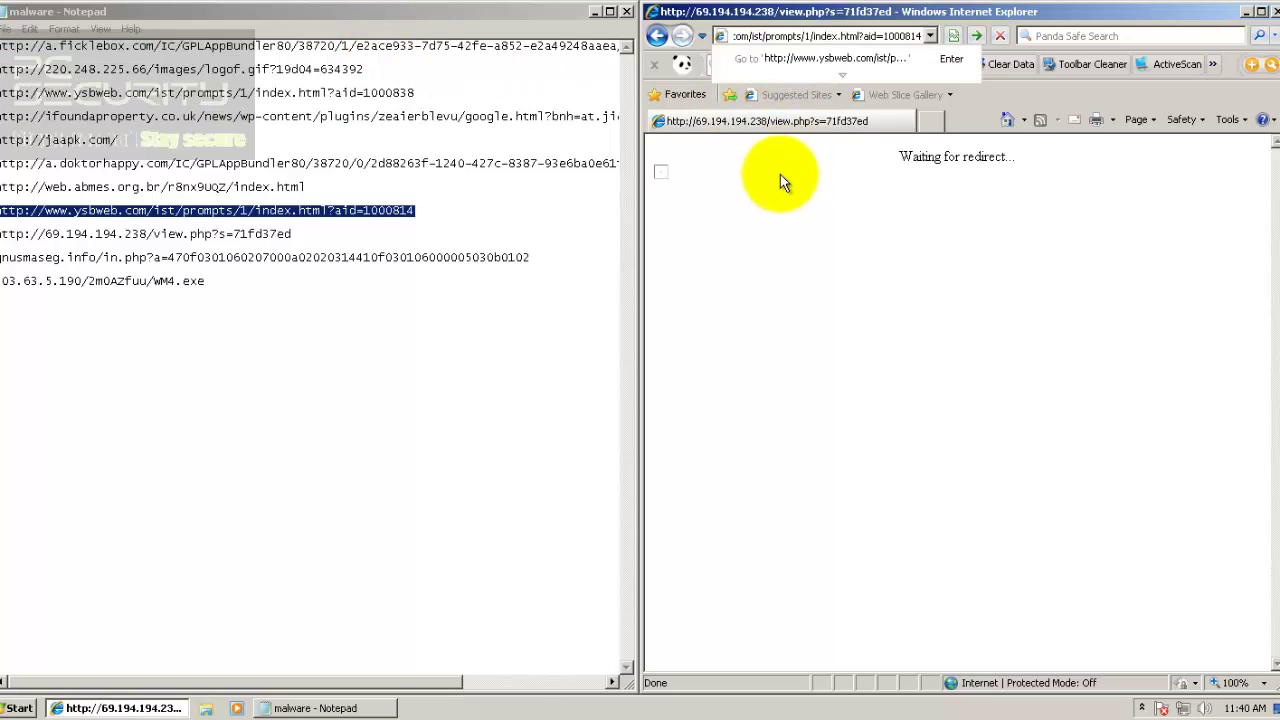
click(330, 180)
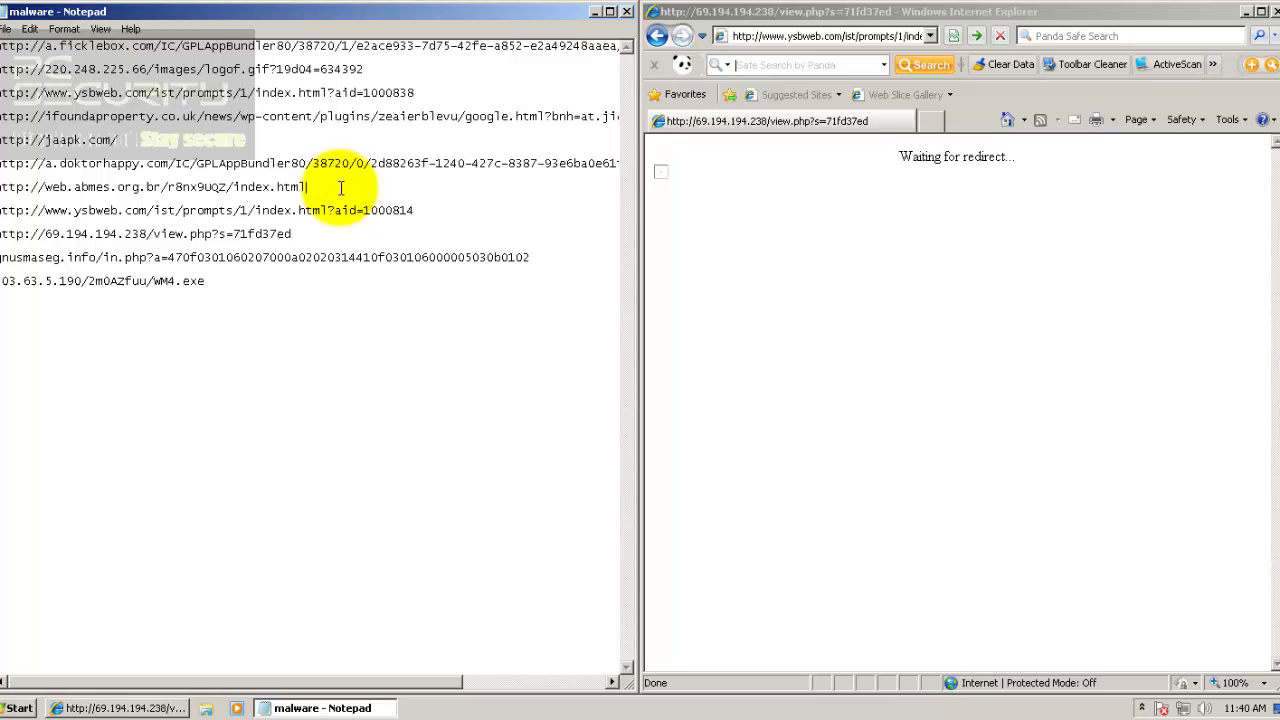
key(shift+Home)
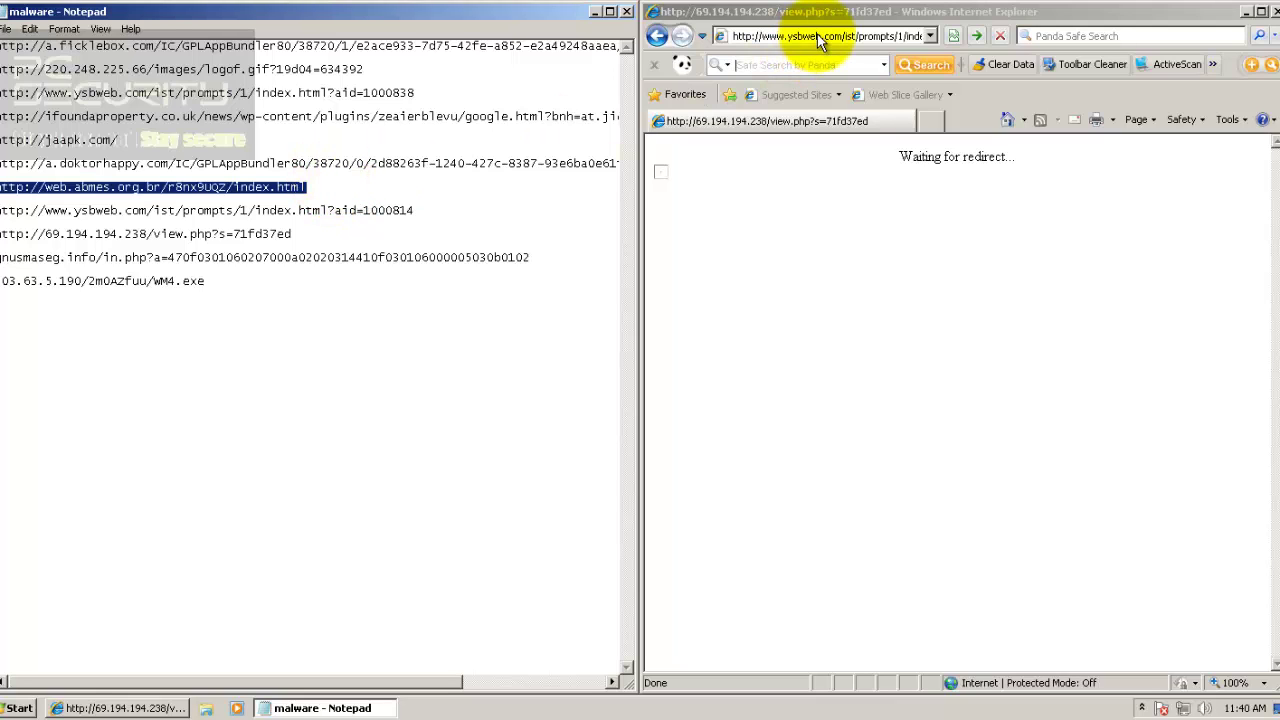
click(444, 210)
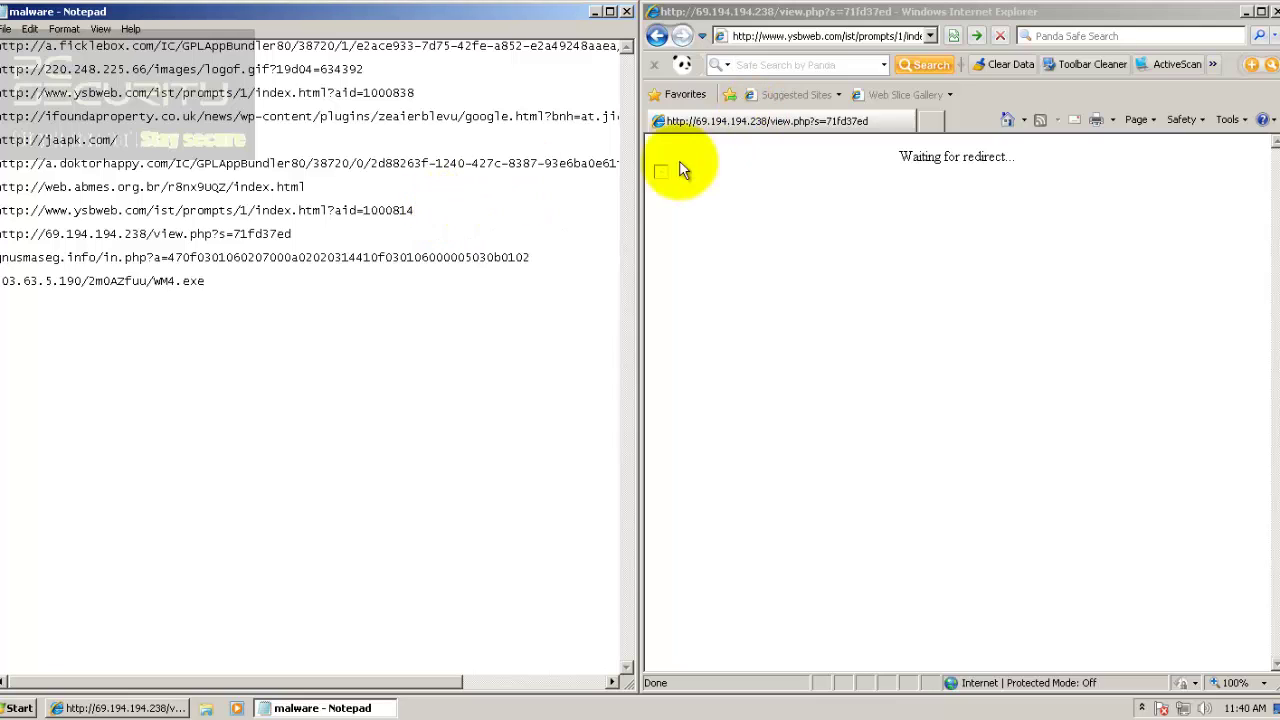
click(283, 229)
key(shift+Home)
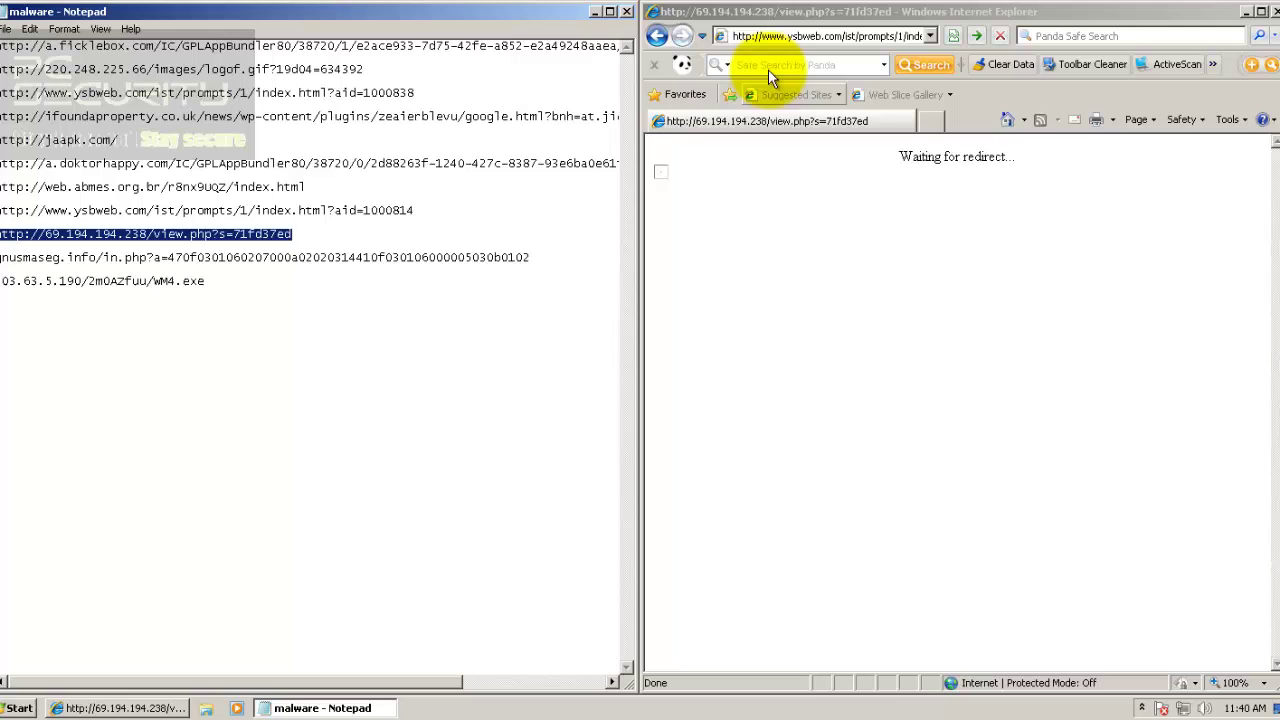
click(781, 36)
click(765, 37)
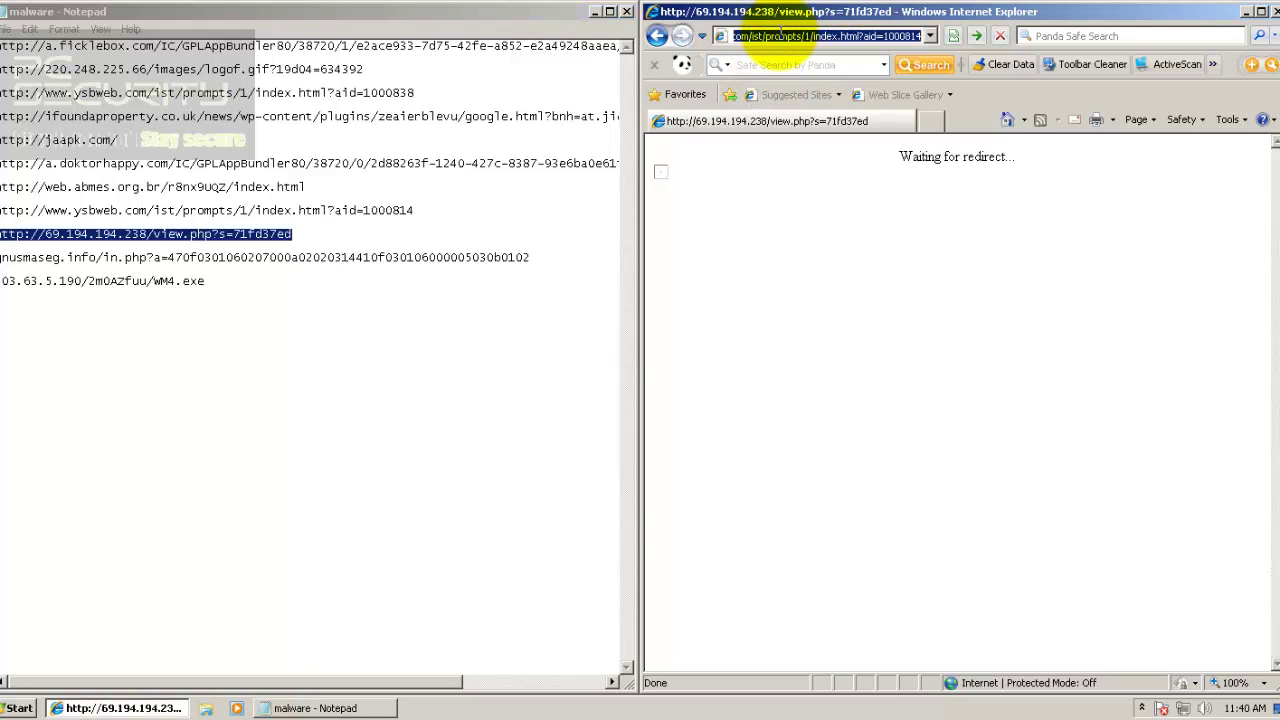
drag(765, 37, 940, 120)
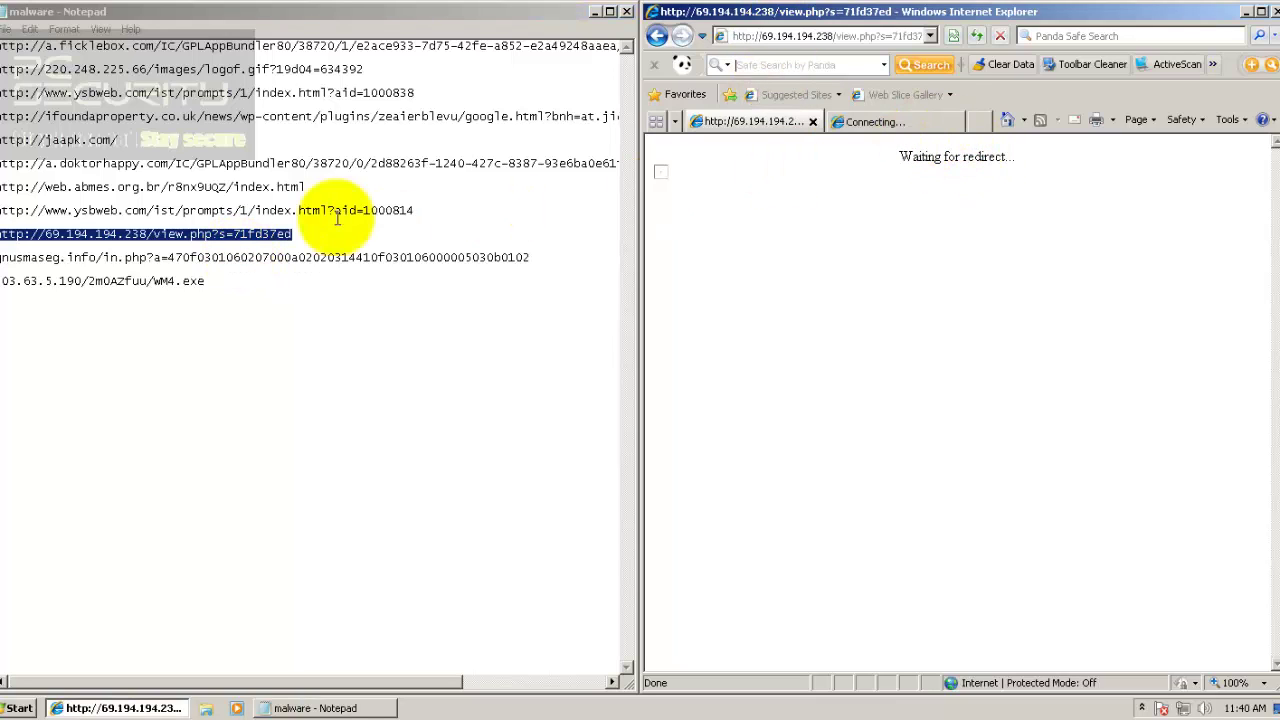
- Copy the 69.194.194.238/view.php?s=71fd37ed URL from the malware list and open it in the new tab
double_click(434, 211)
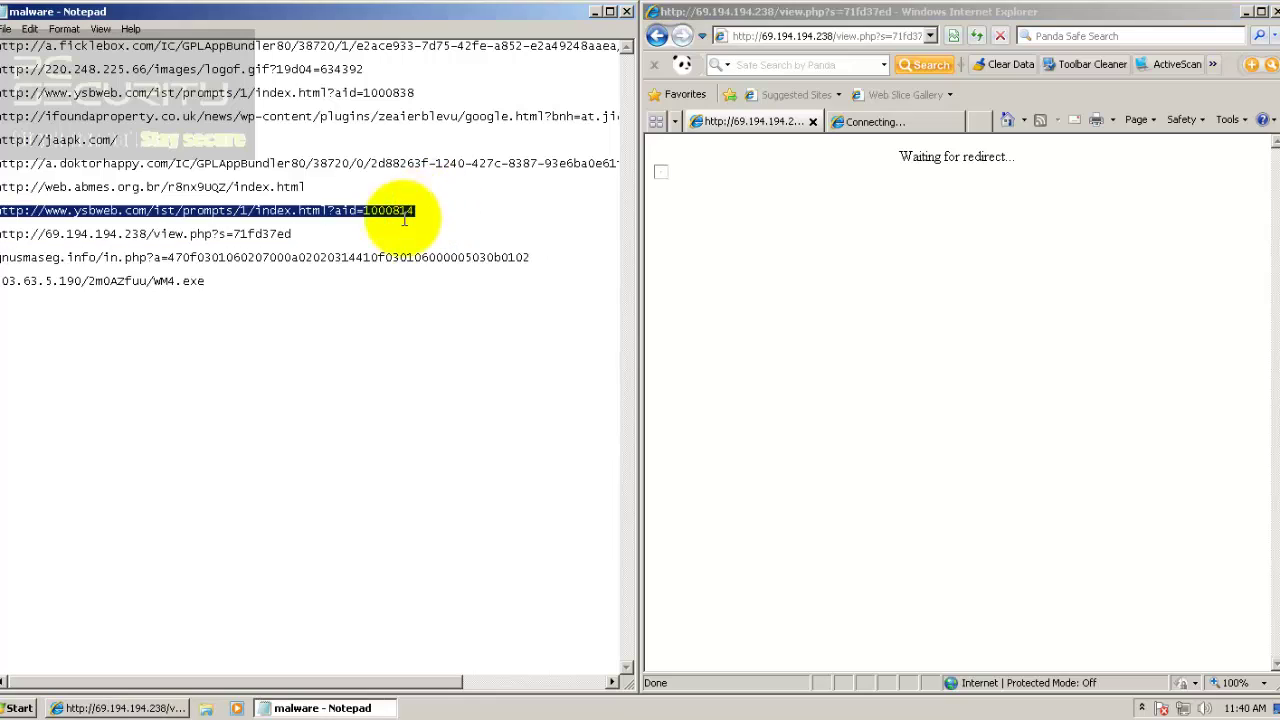
click(357, 228)
double_click(340, 232)
key(ctrl+c)
click(845, 120)
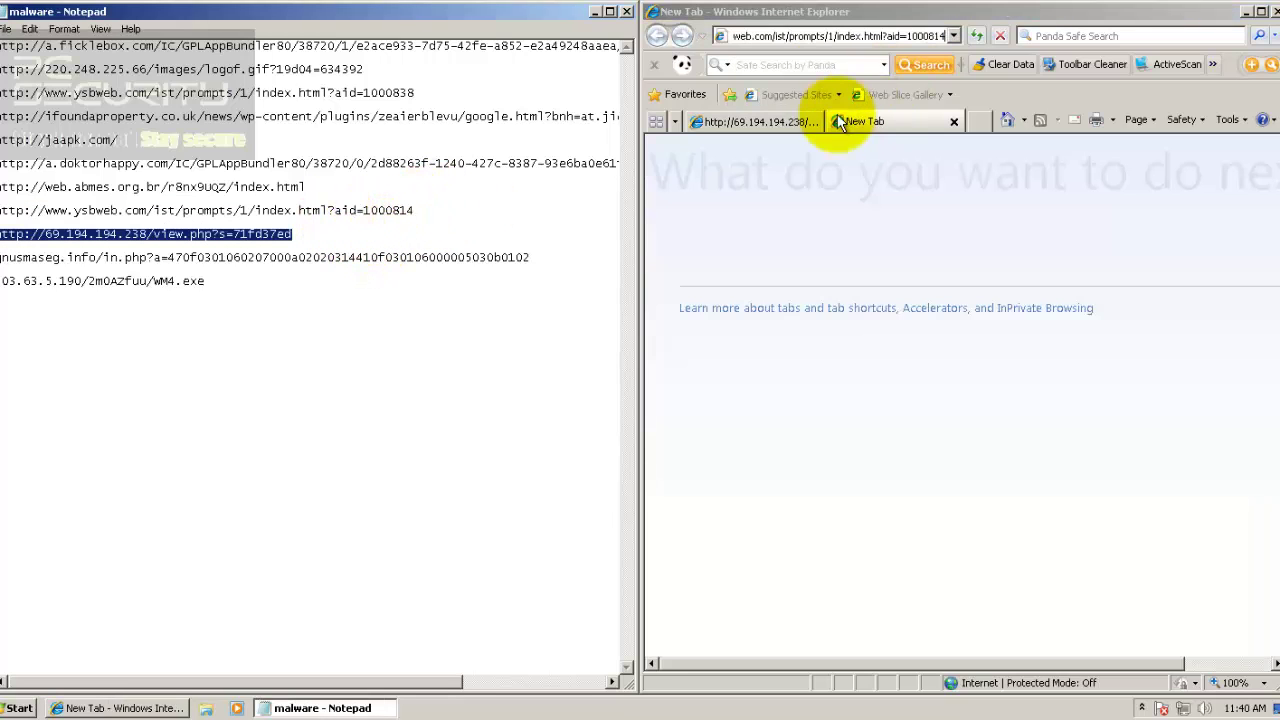
click(818, 36)
key(ctrl+v)
key(Return)
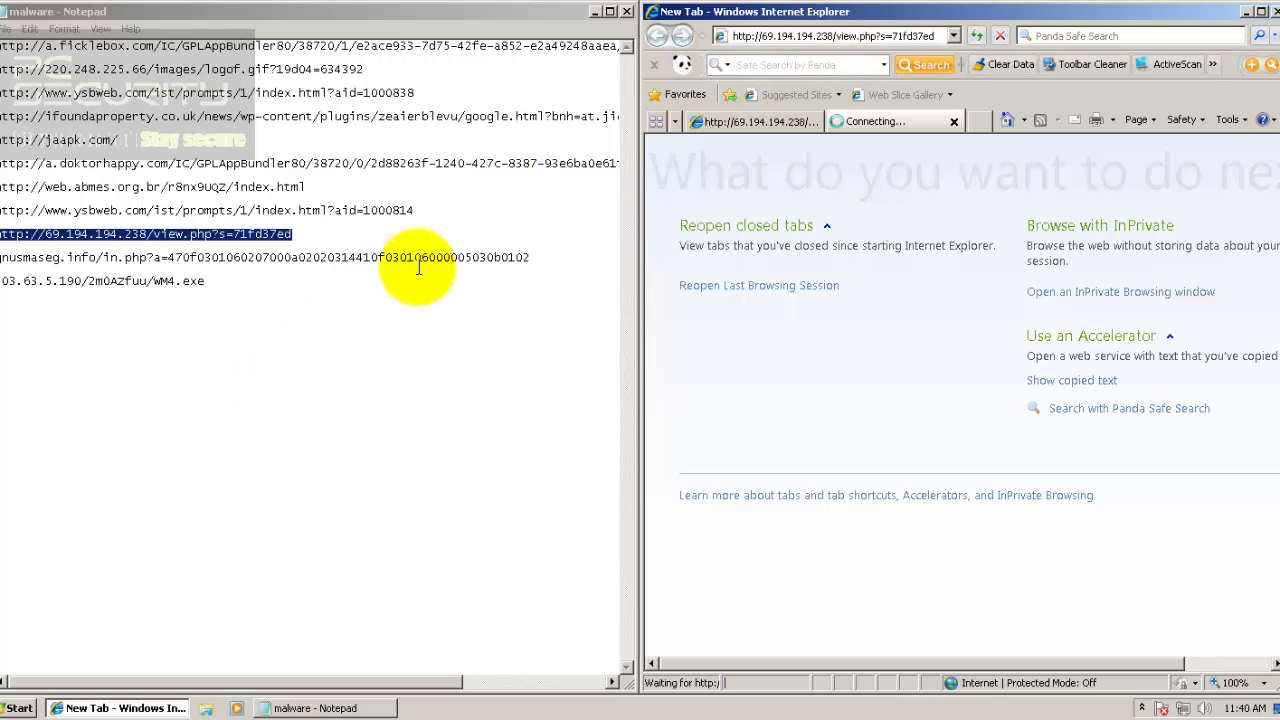
- Copy the gnusmaseg.info URL from the malware list and open it in the first browser tab, dismissing the Java messages
click(523, 255)
double_click(523, 255)
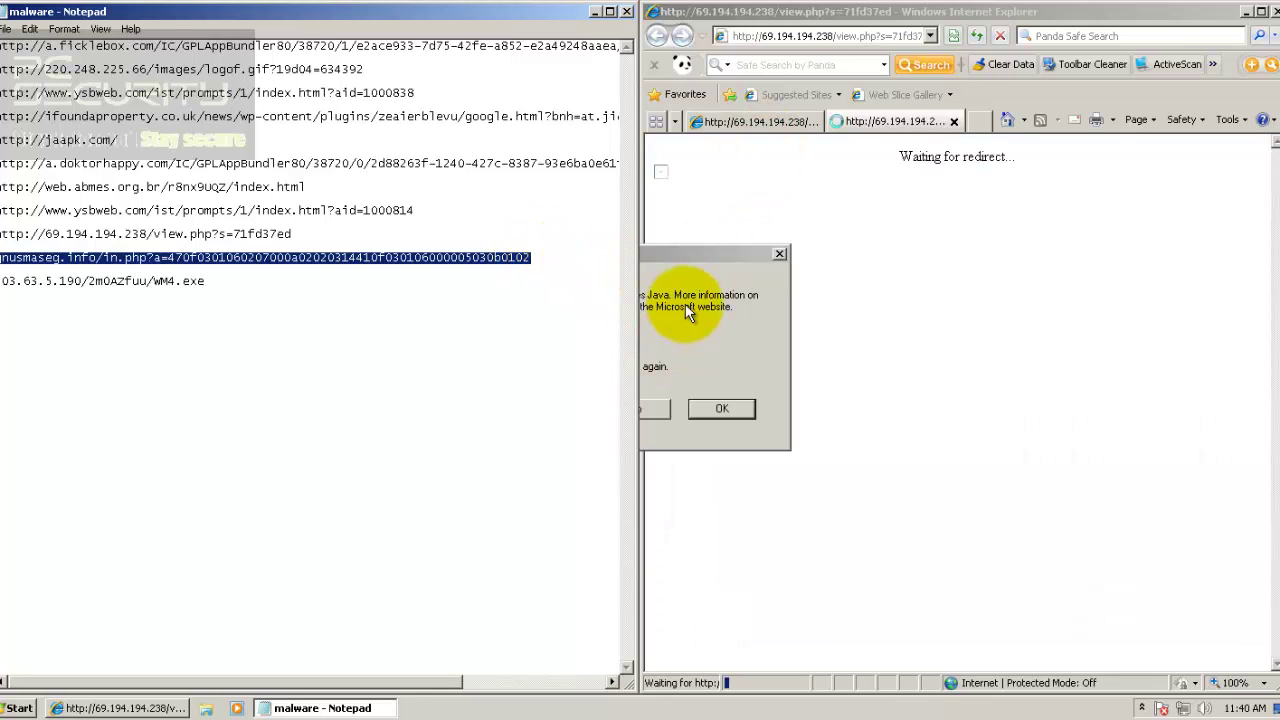
click(717, 406)
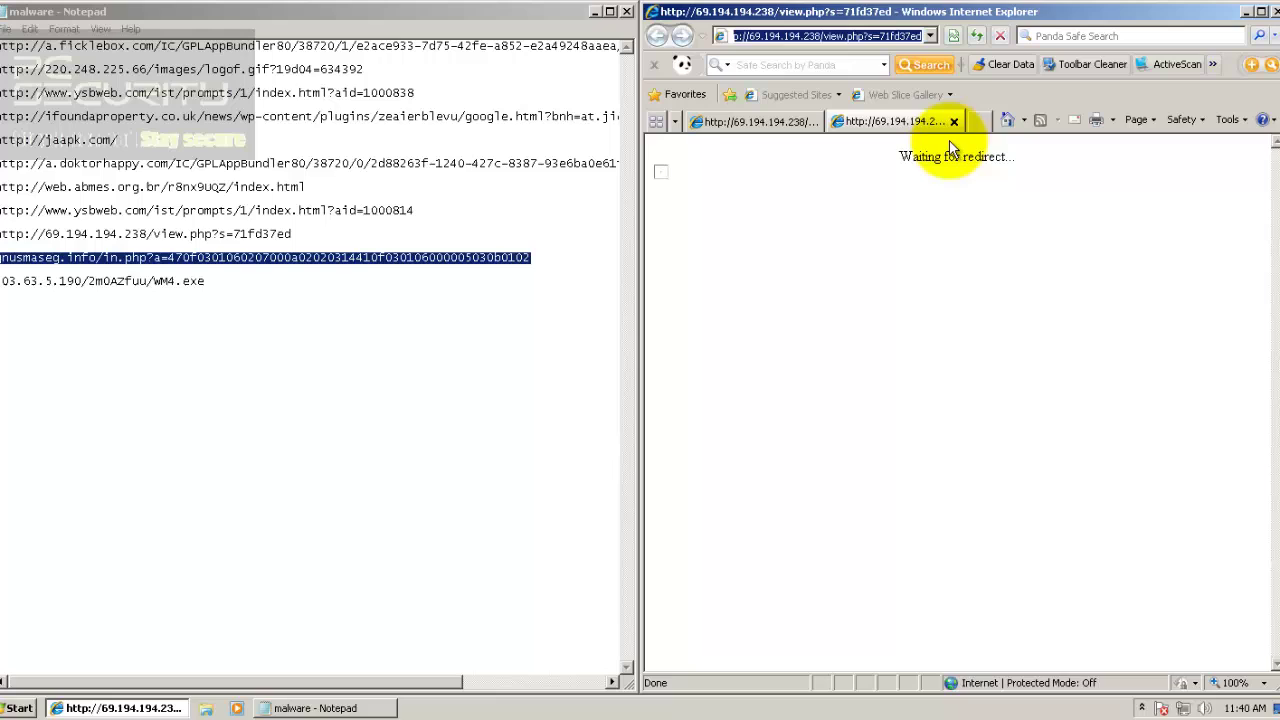
click(768, 124)
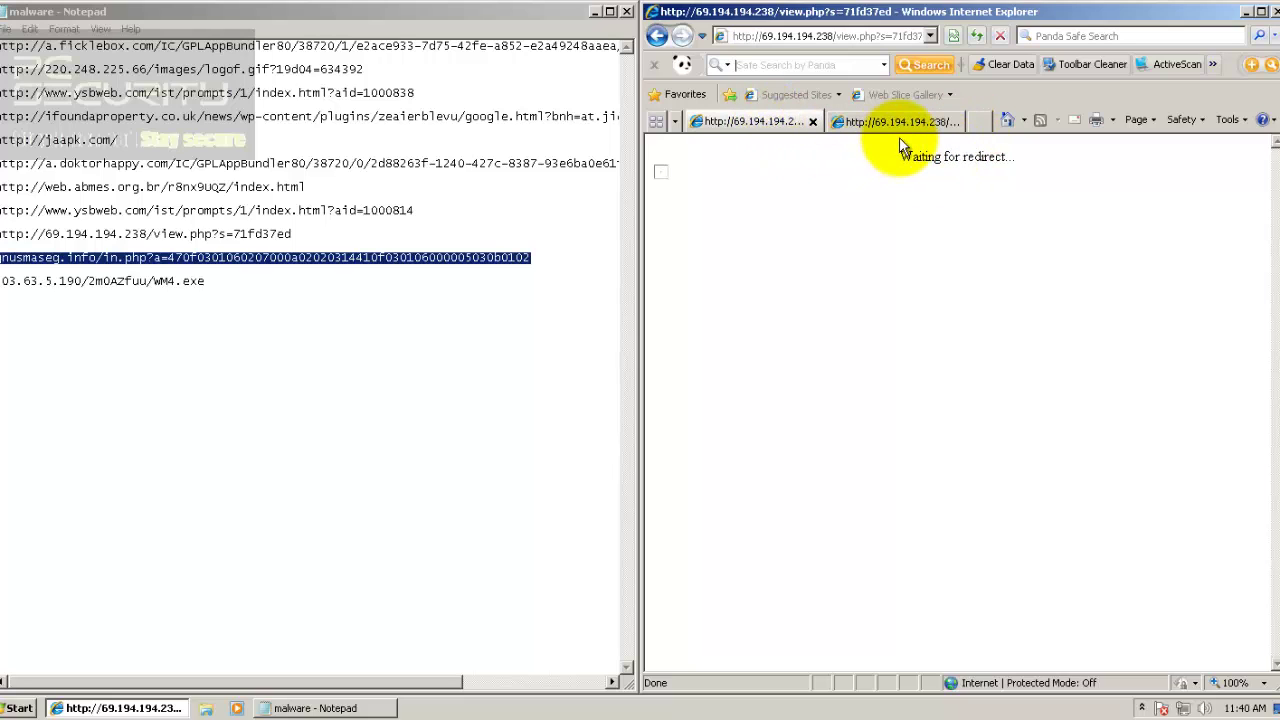
click(775, 36)
key(ctrl+v)
key(Return)
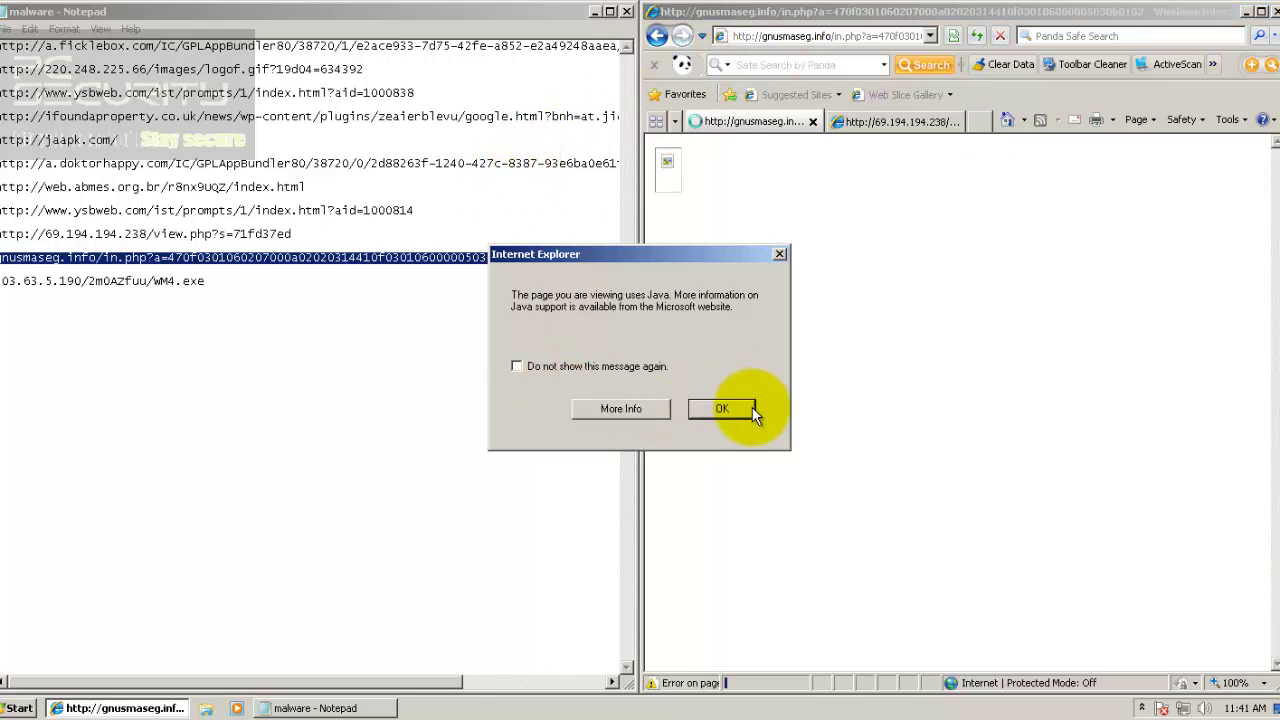
click(744, 406)
click(706, 402)
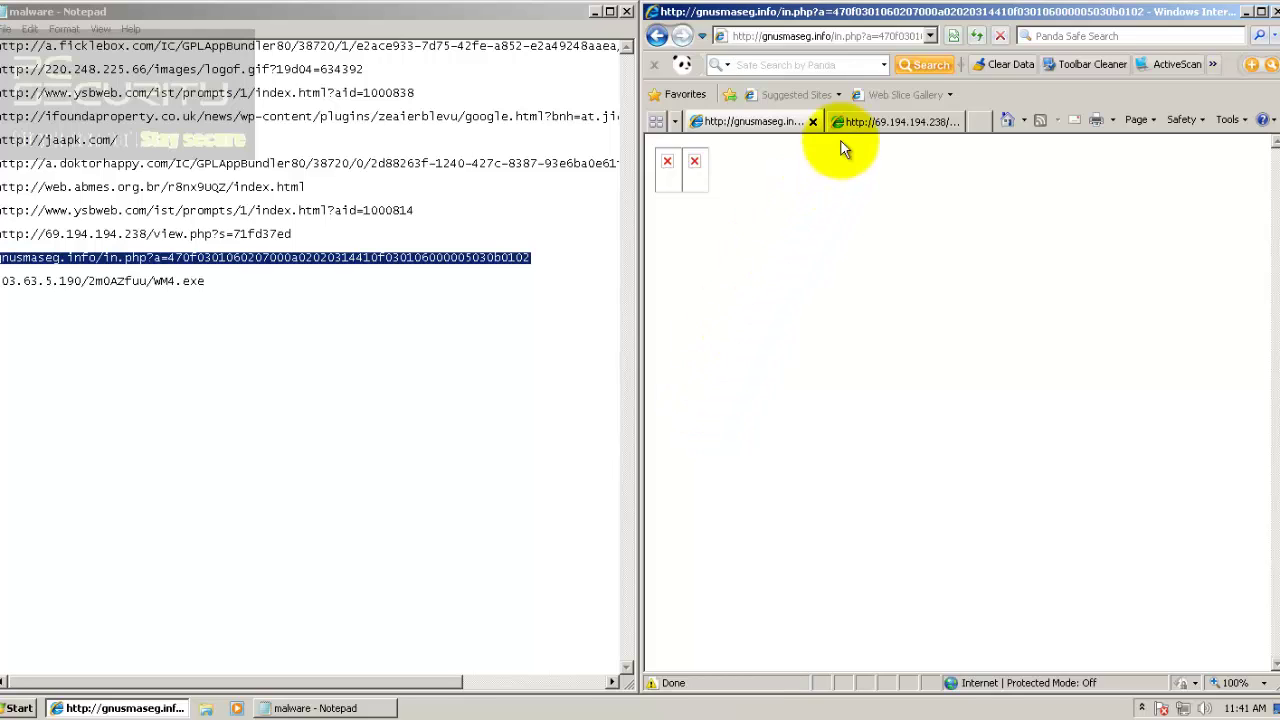
- Open 203.63.5.190/2m0AZfuu/WM4.exe from the malware list in a new tab and run the offered WM4.exe download
click(877, 128)
click(730, 125)
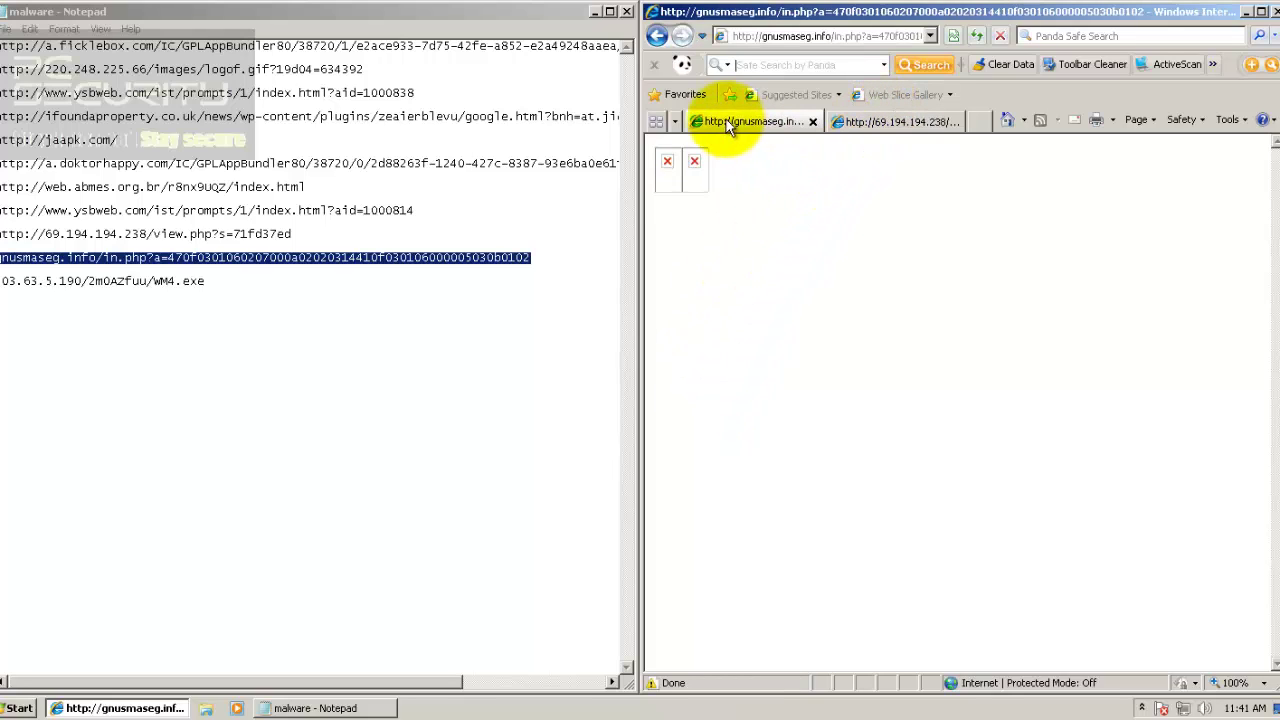
double_click(300, 283)
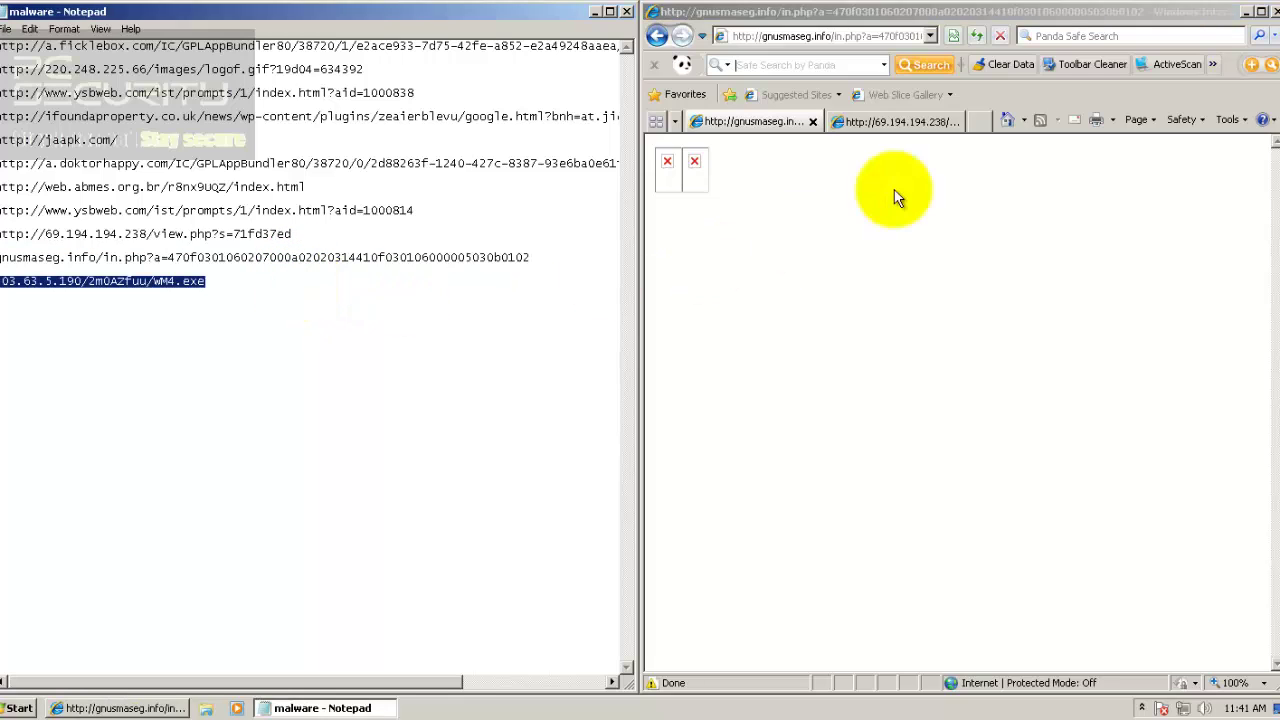
click(980, 121)
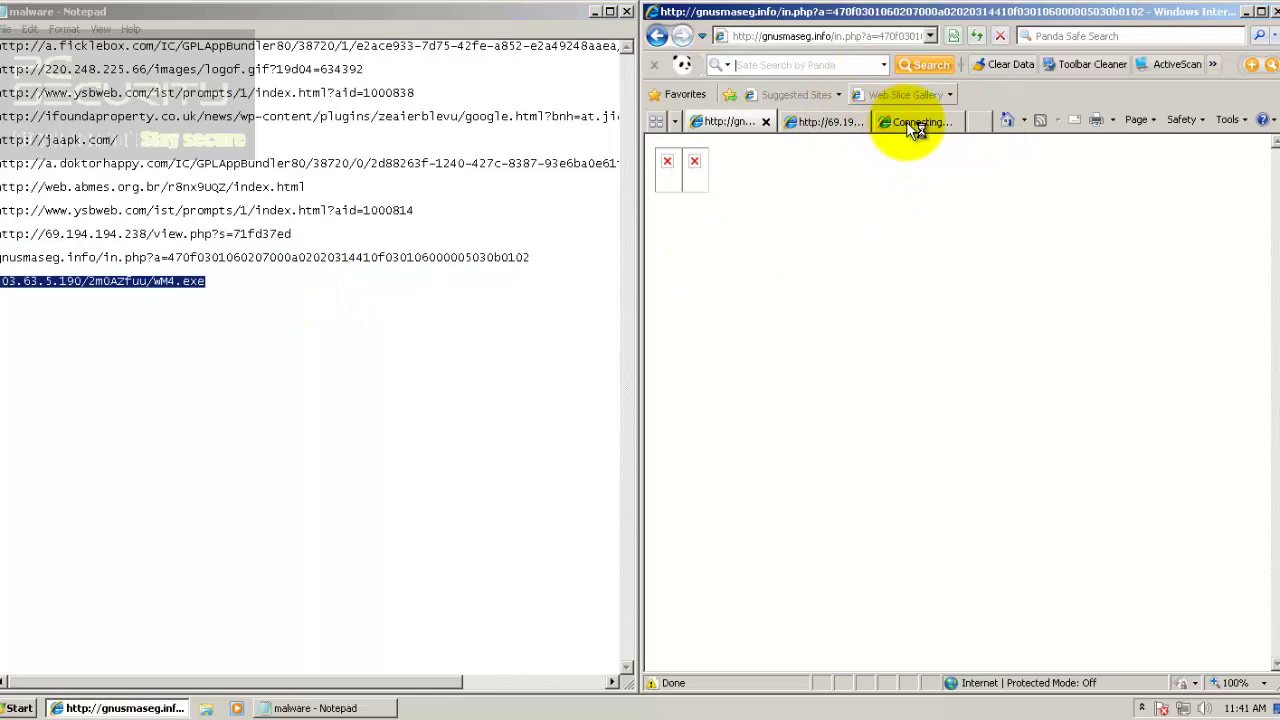
click(767, 36)
text(203.63.5.190/2m0AZfuu/WM4.exe)
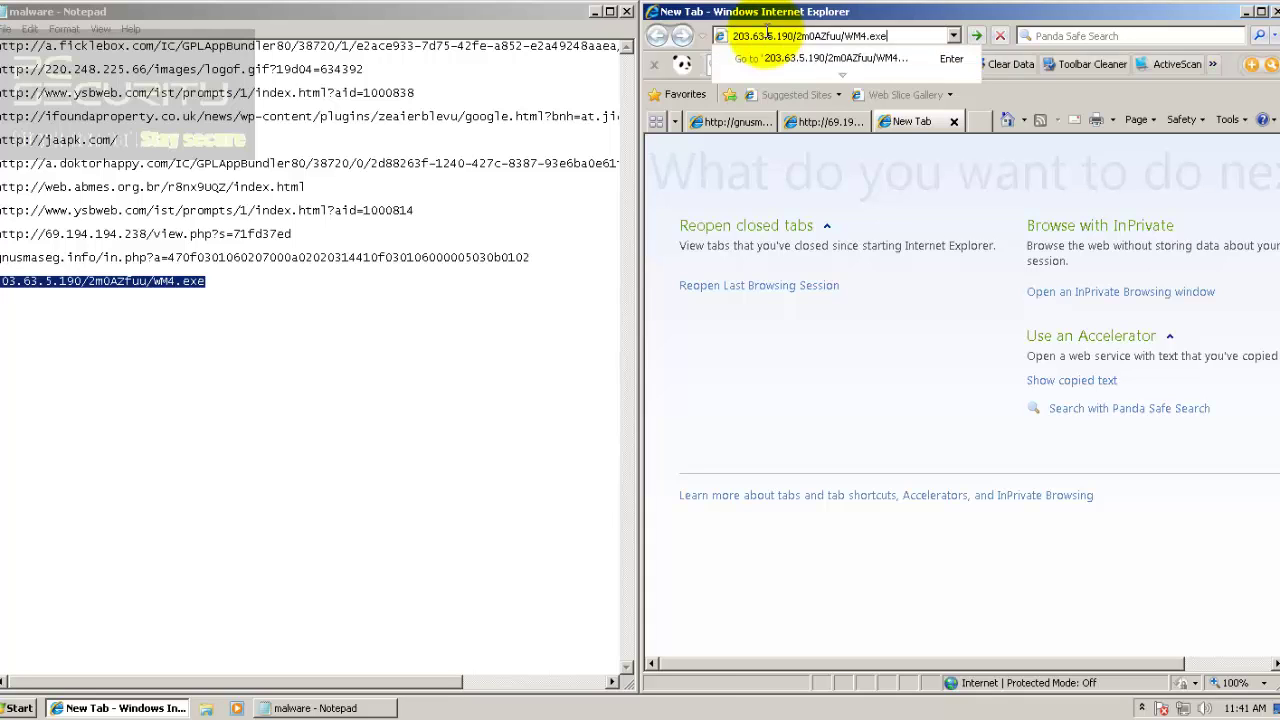
key(Return)
click(822, 121)
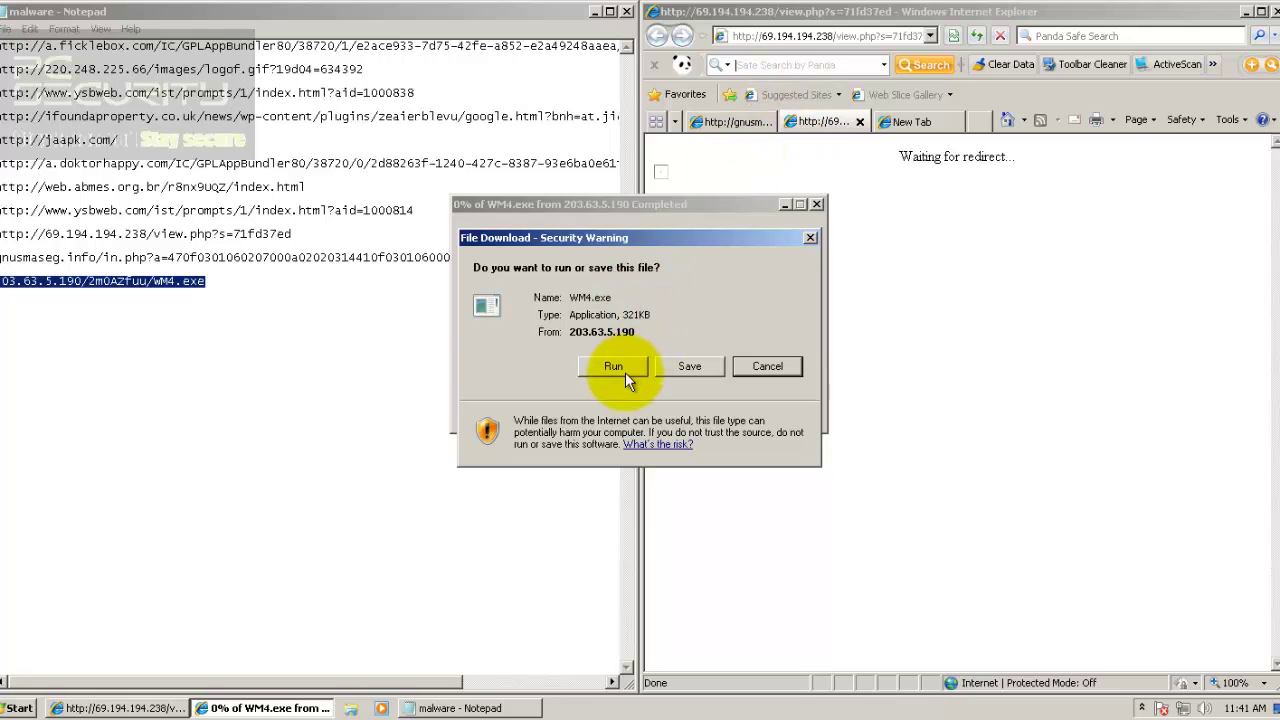
click(613, 367)
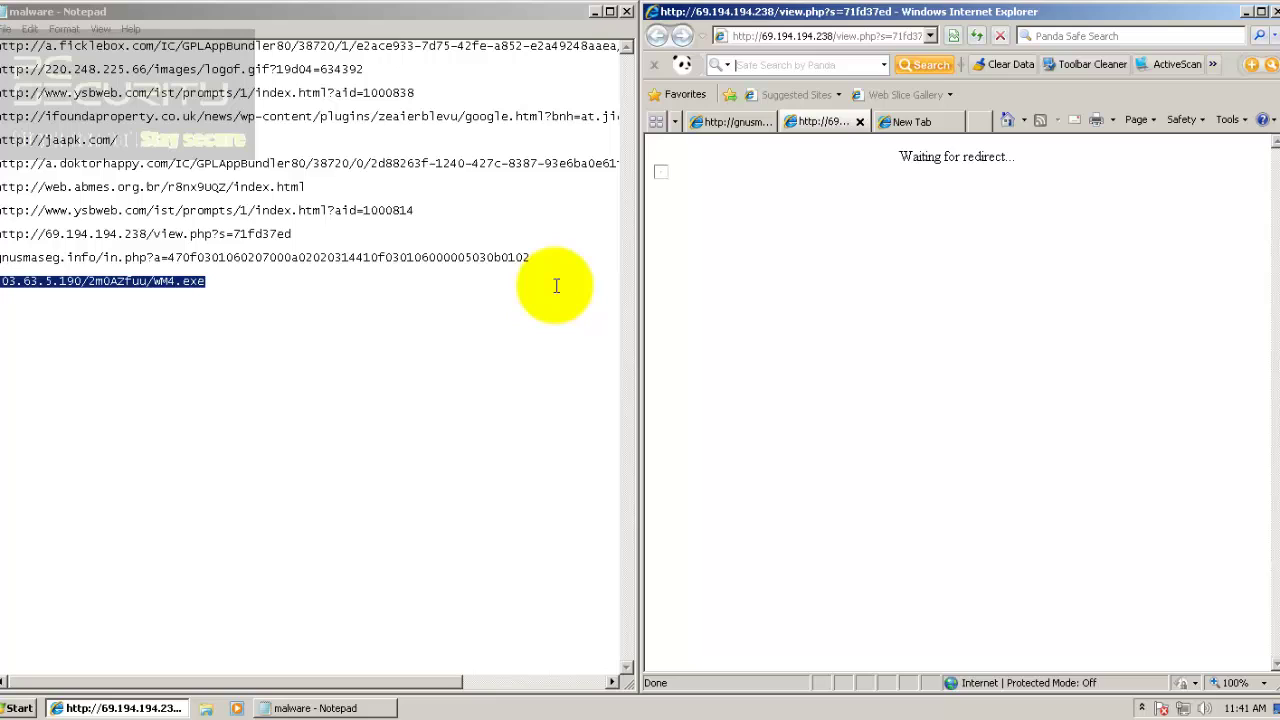
- Minimize the malware list and close Internet Explorer with all its tabs
click(600, 16)
click(596, 14)
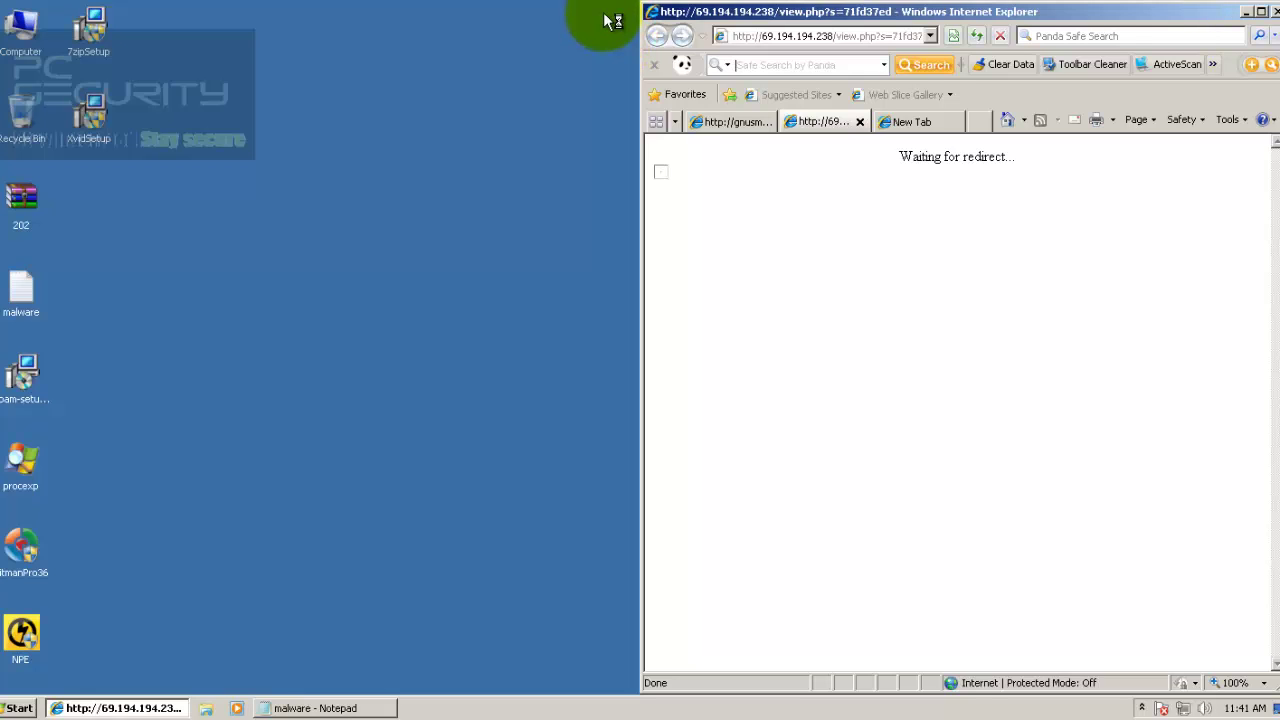
click(1275, 12)
click(934, 360)
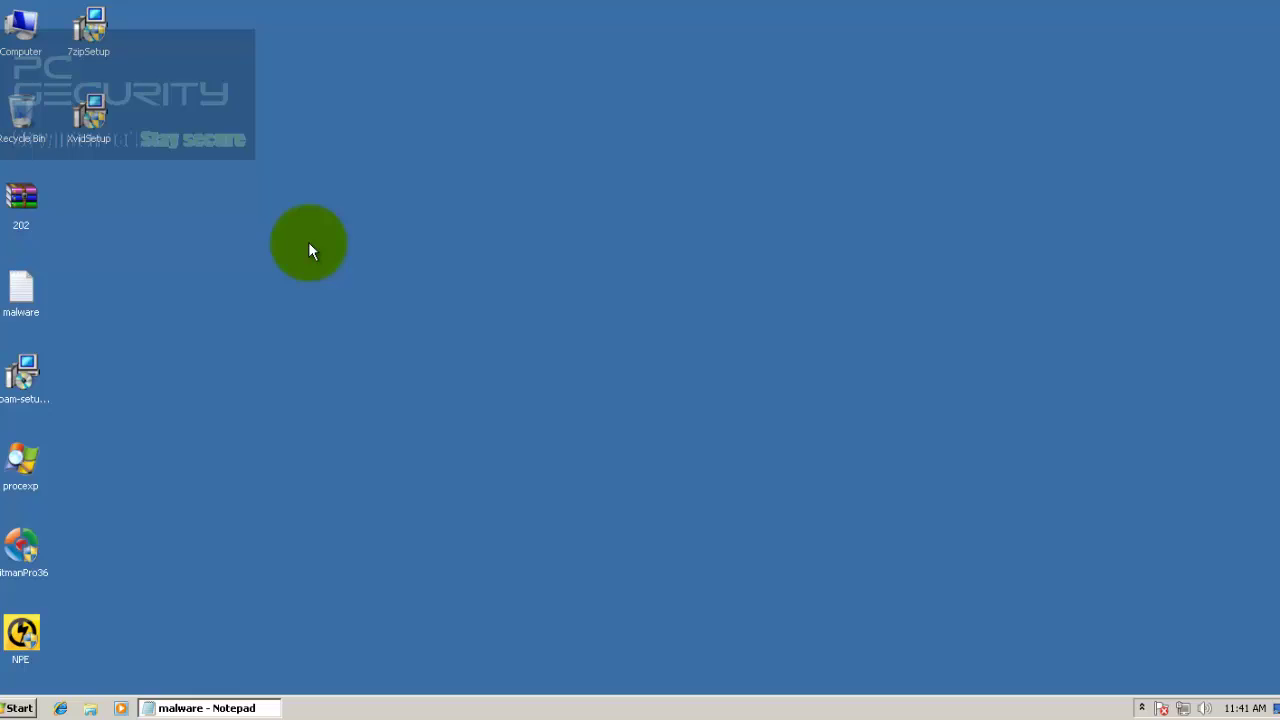
- Dismiss Panda's deleted-virus notification, then restore the malware list and close it
right_click(508, 711)
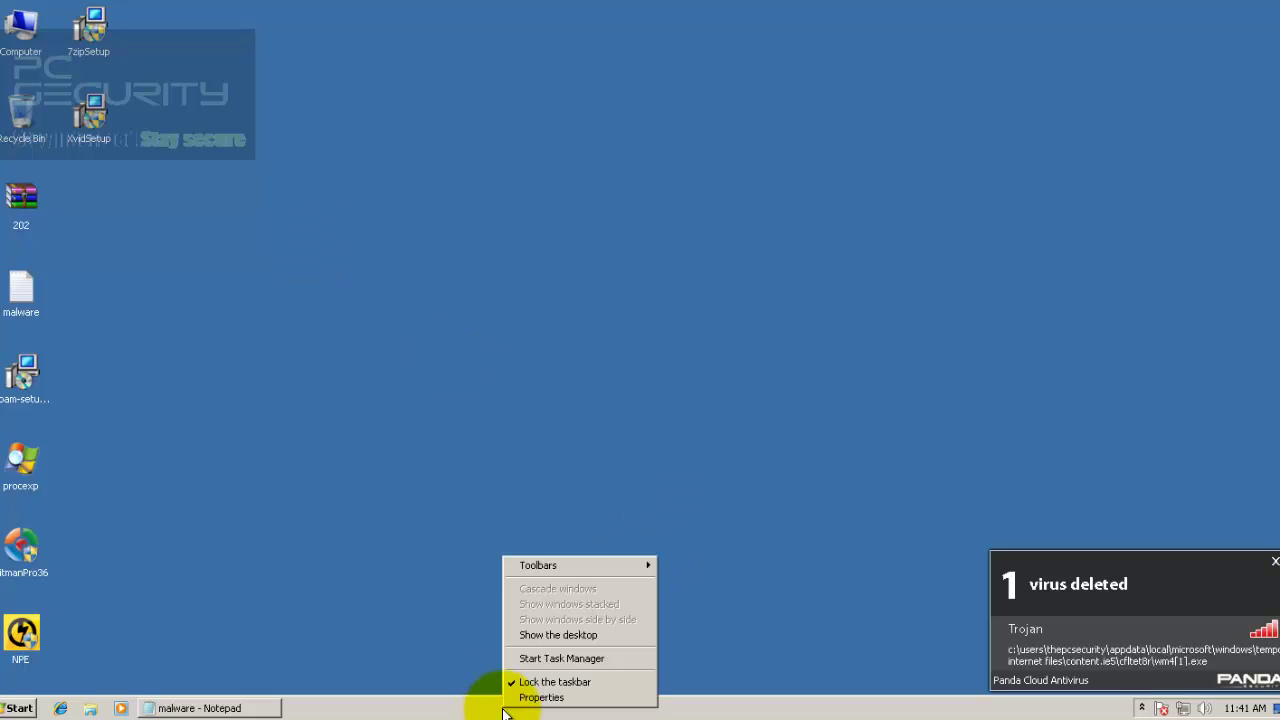
click(929, 523)
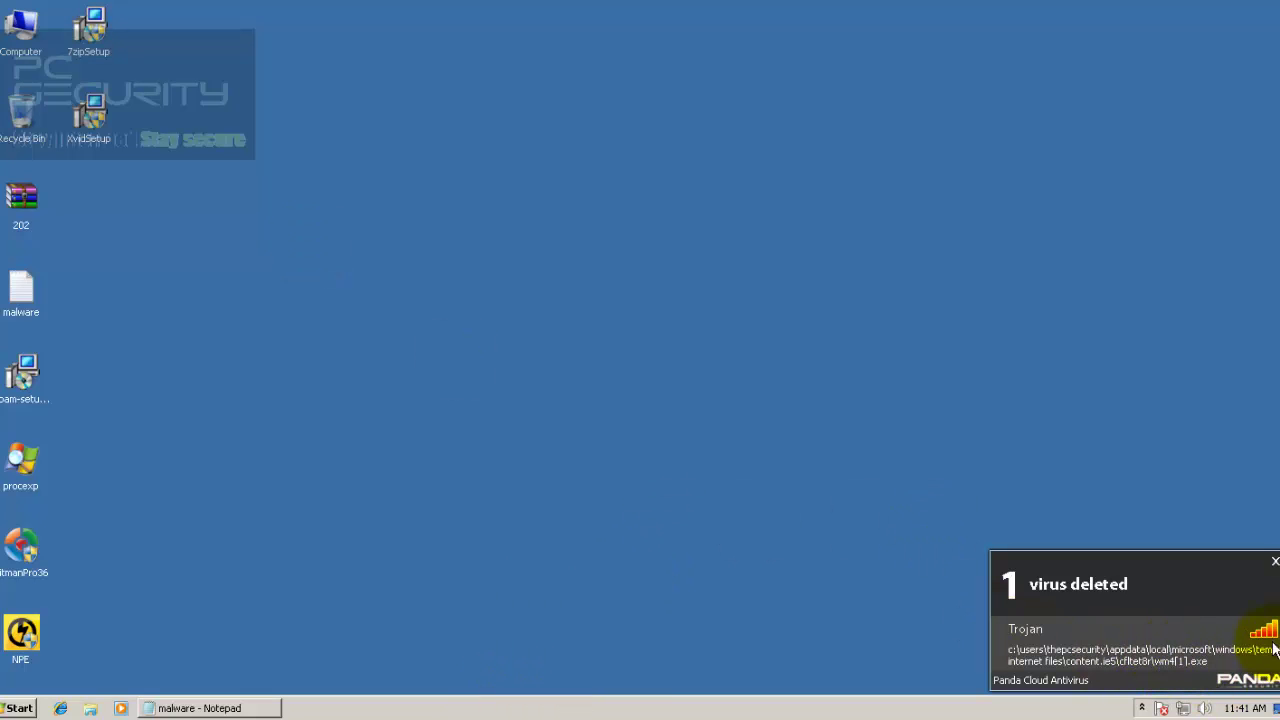
click(1276, 566)
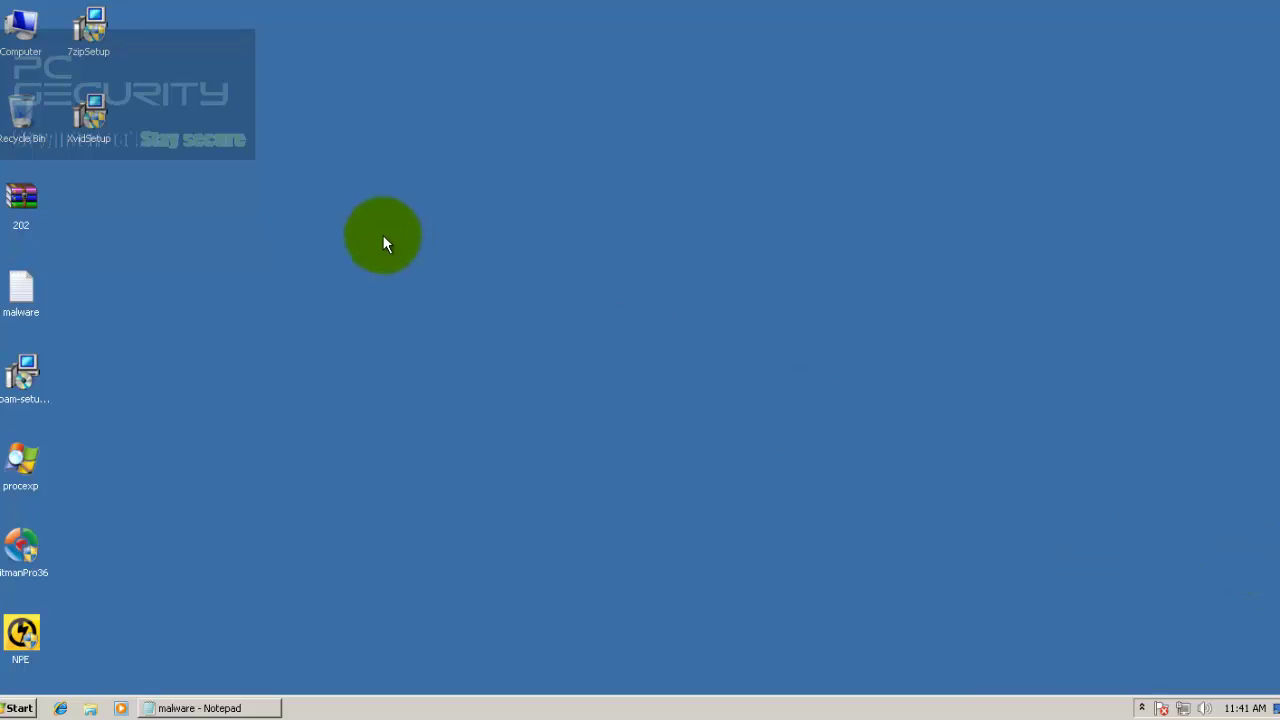
right_click(382, 234)
click(394, 272)
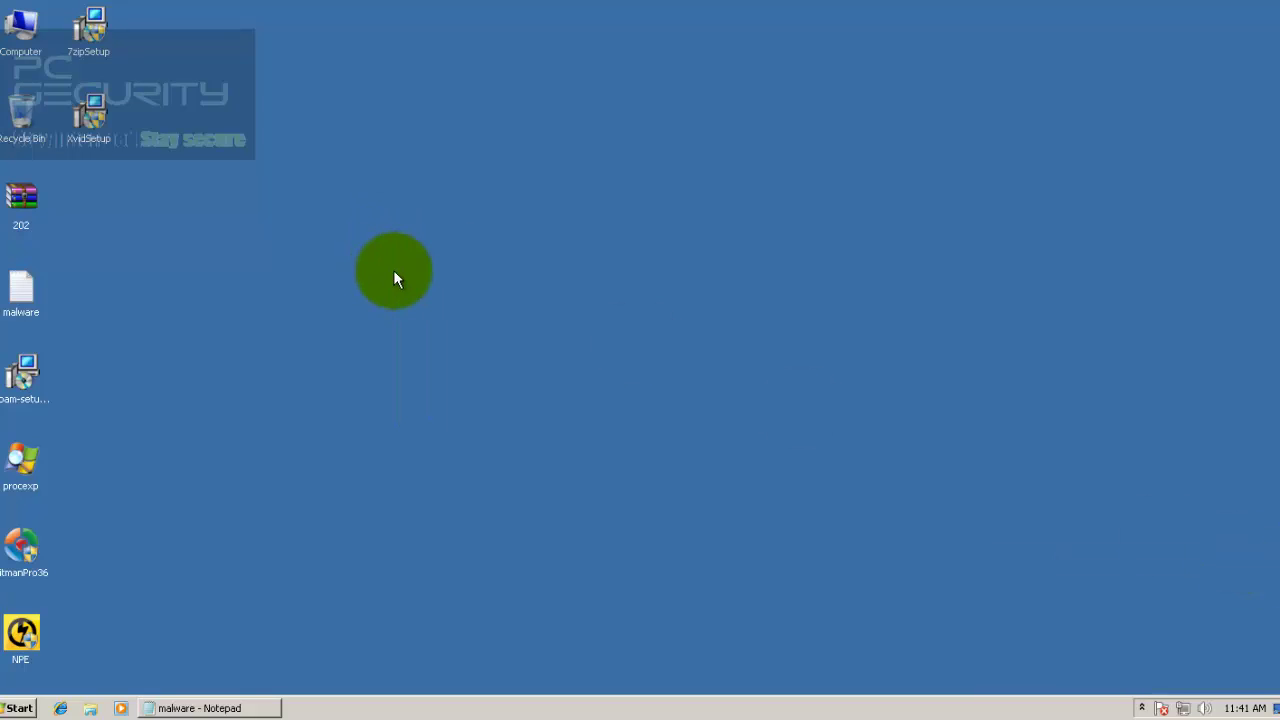
click(163, 707)
double_click(458, 14)
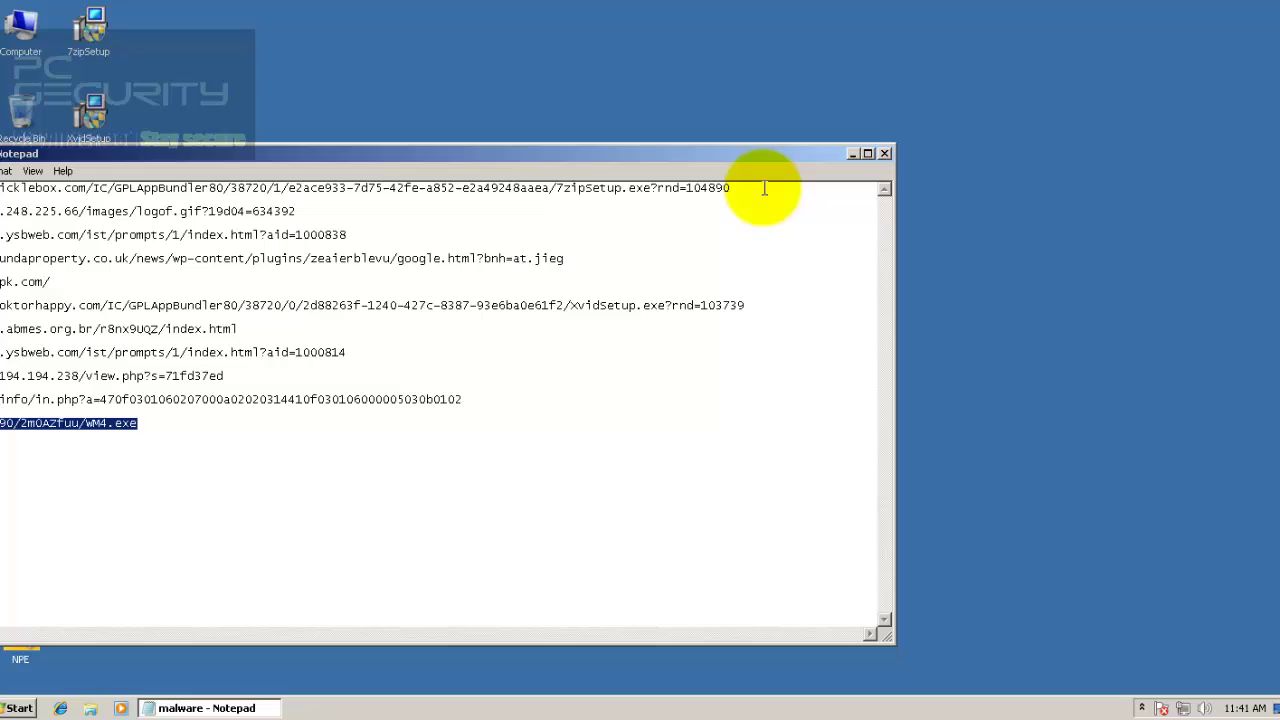
click(886, 152)
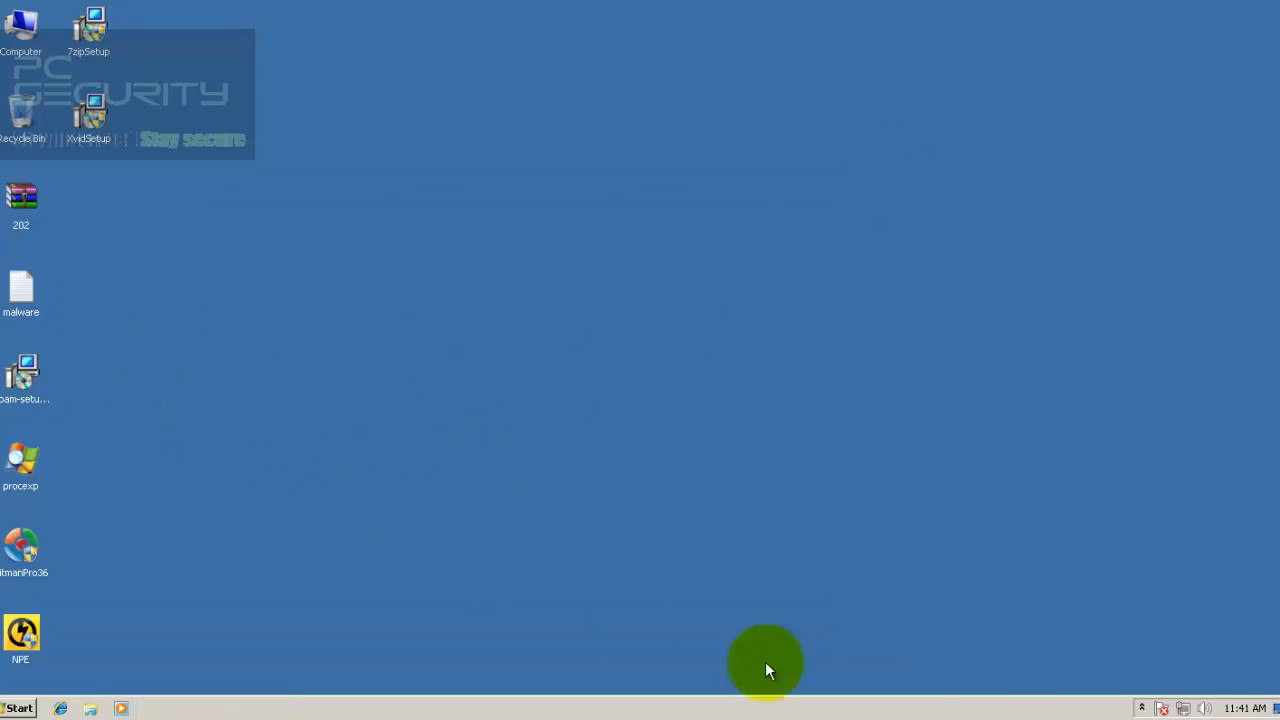
- Open Panda Cloud Antivirus, continue past the pending-restart notice to review its main status screen, and close it
click(1142, 708)
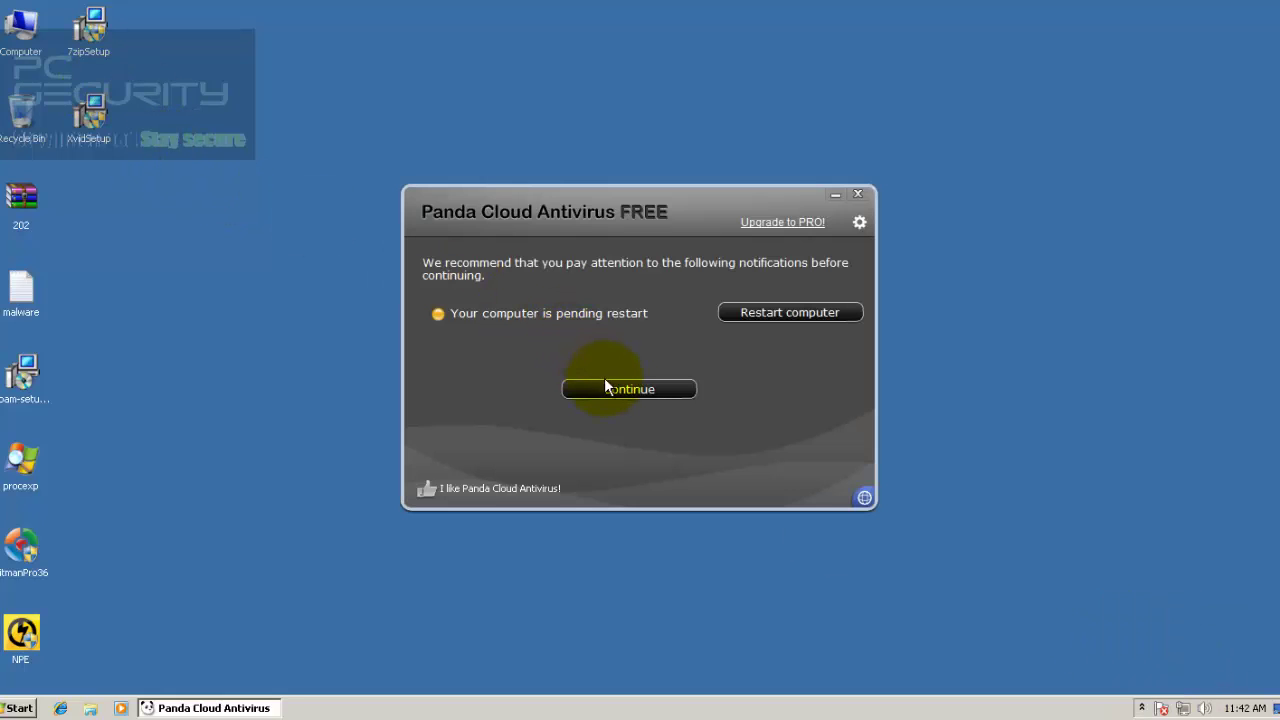
click(661, 389)
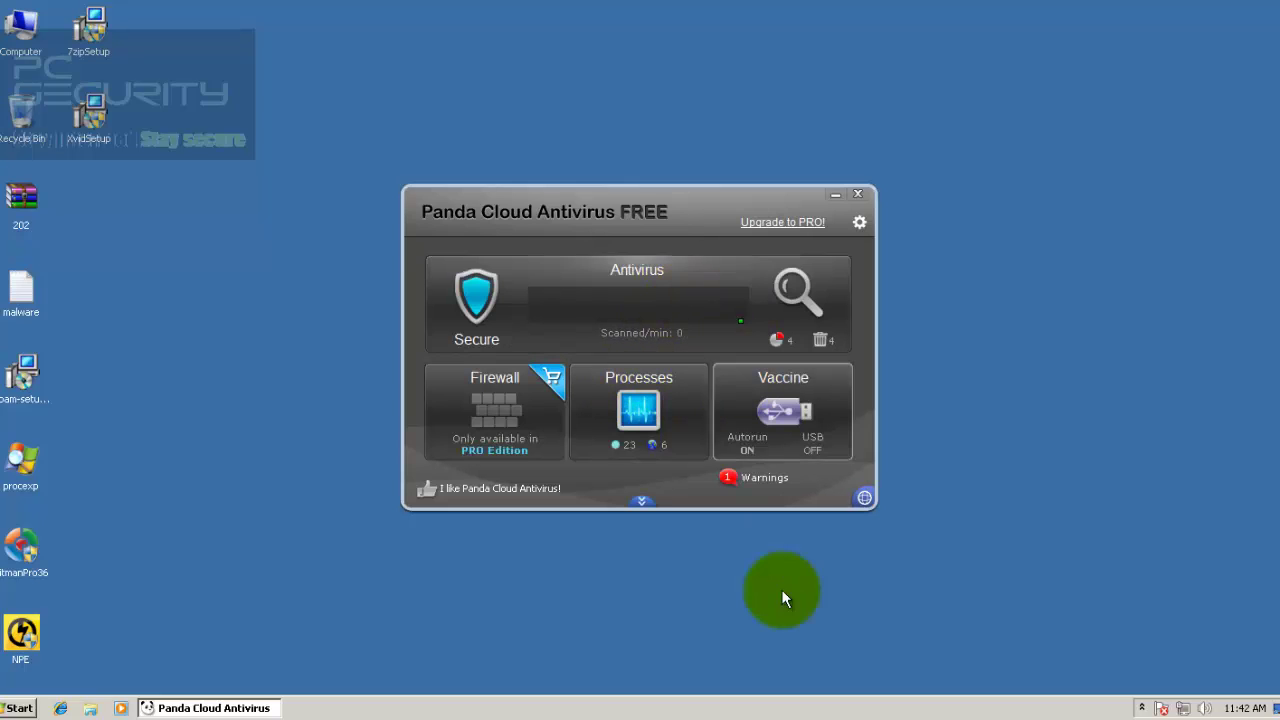
click(857, 194)
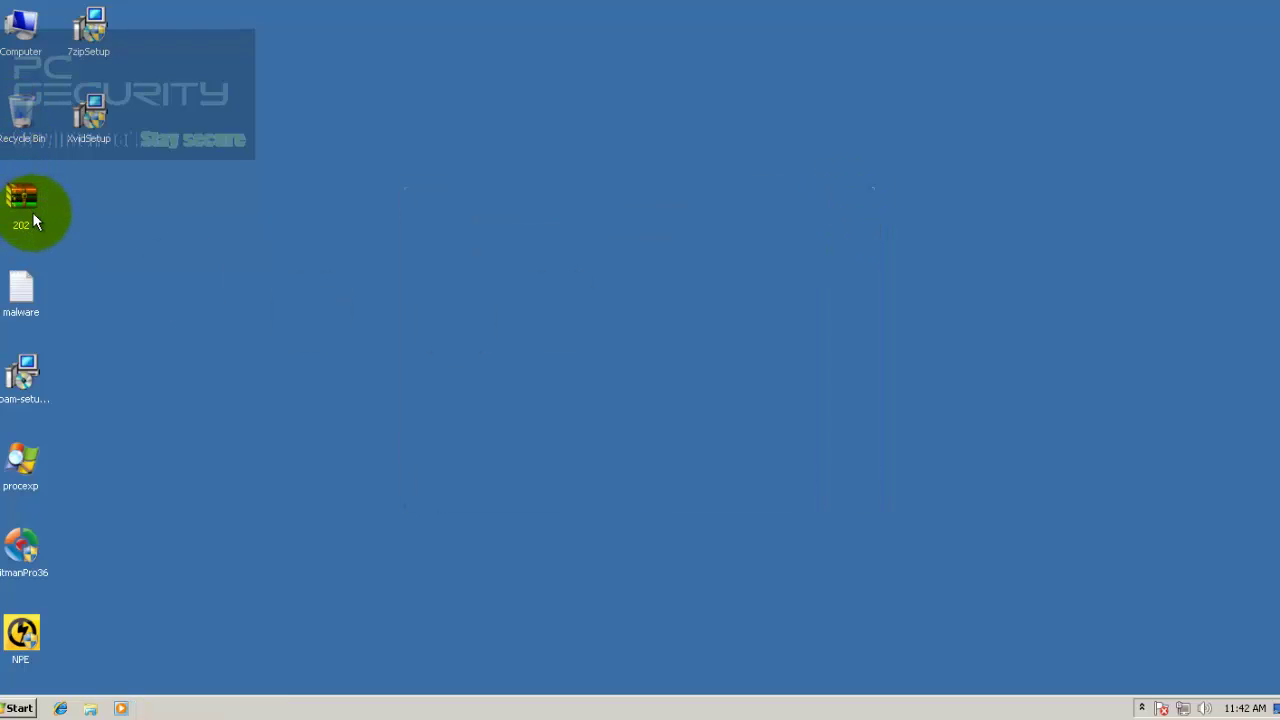
- Disable the antivirus protection in Panda Cloud Antivirus and select the New folder on the desktop
click(1141, 708)
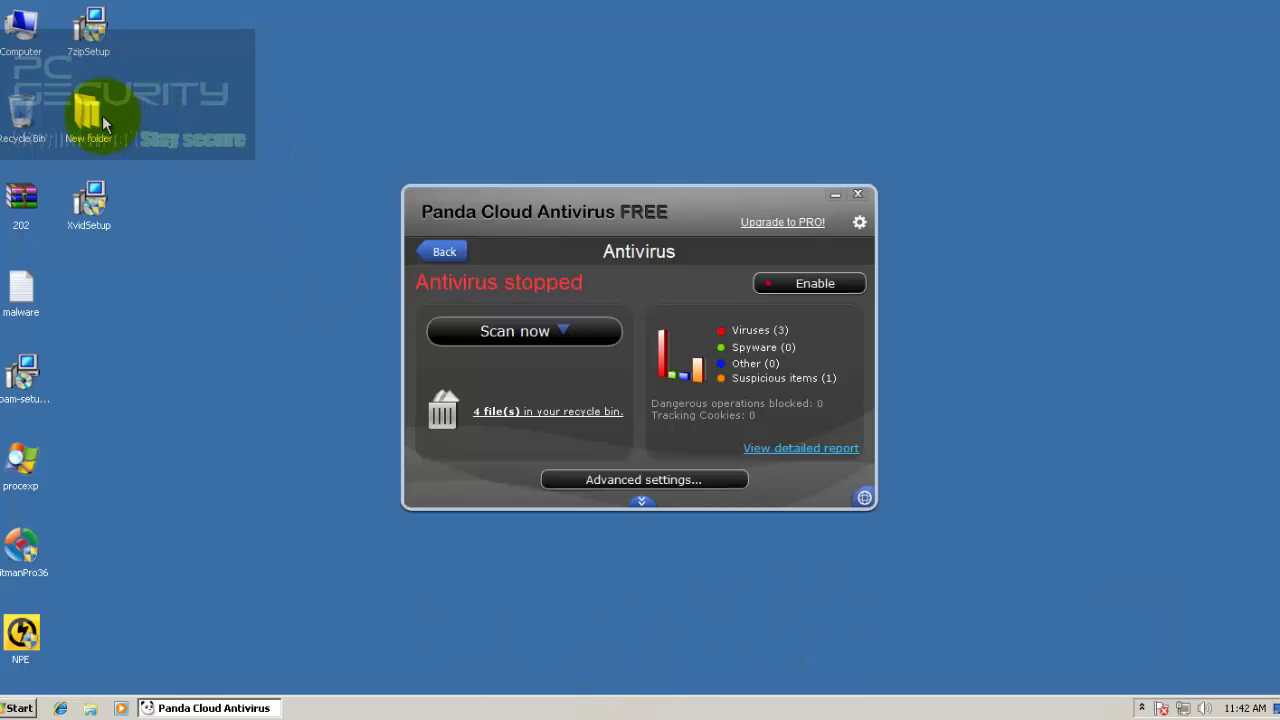
right_click(104, 122)
click(181, 390)
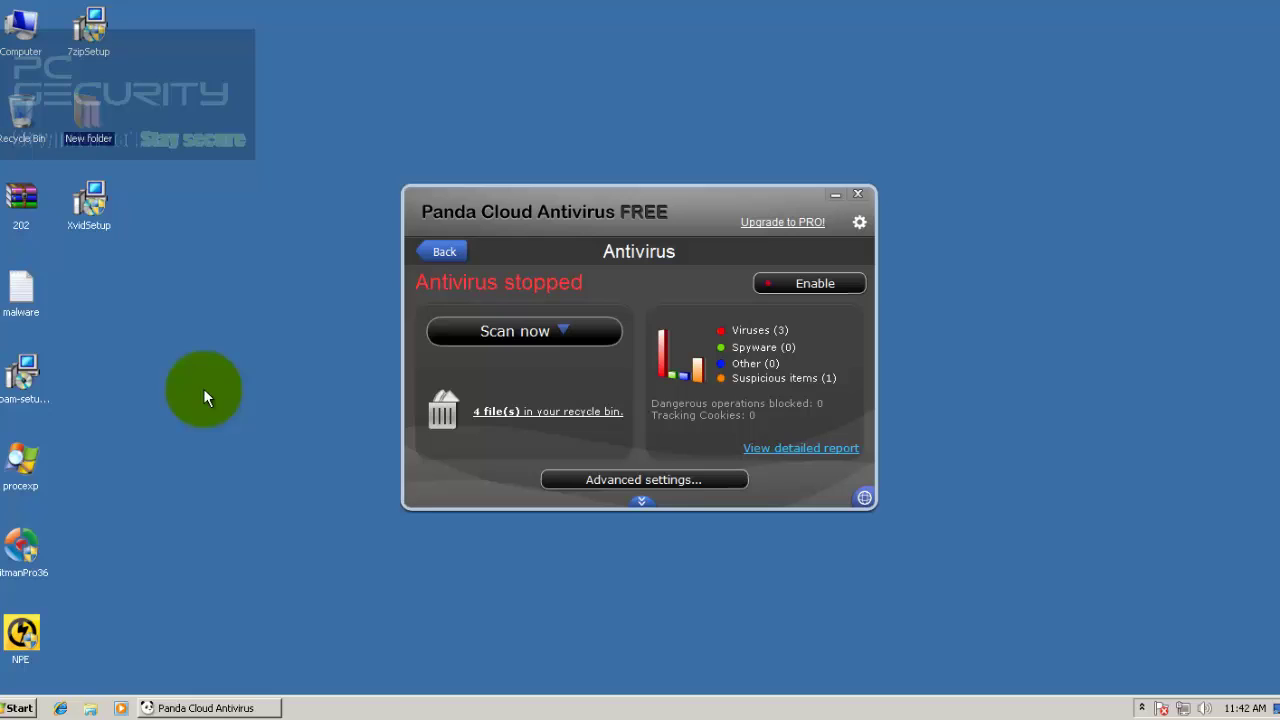
click(424, 125)
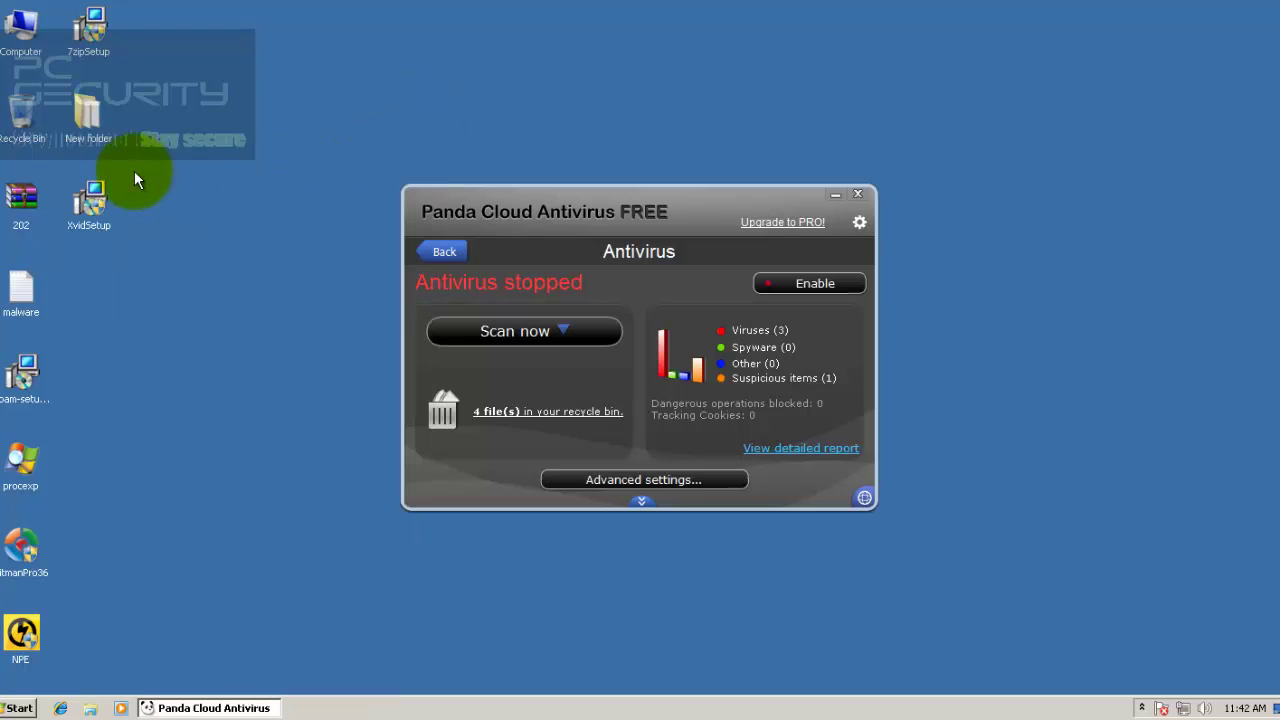
- Scan the New folder on the desktop with Panda Cloud Antivirus and open the list of neutralized items
right_click(87, 123)
click(122, 266)
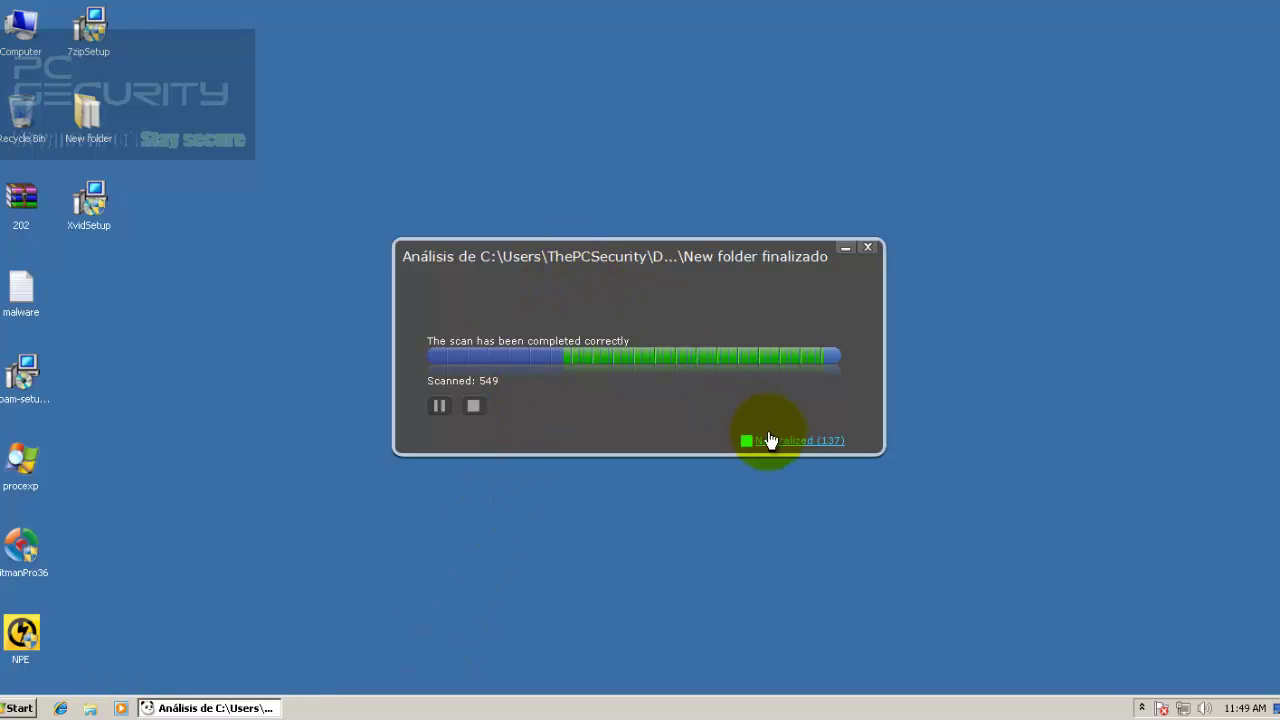
mouse_move(609, 353)
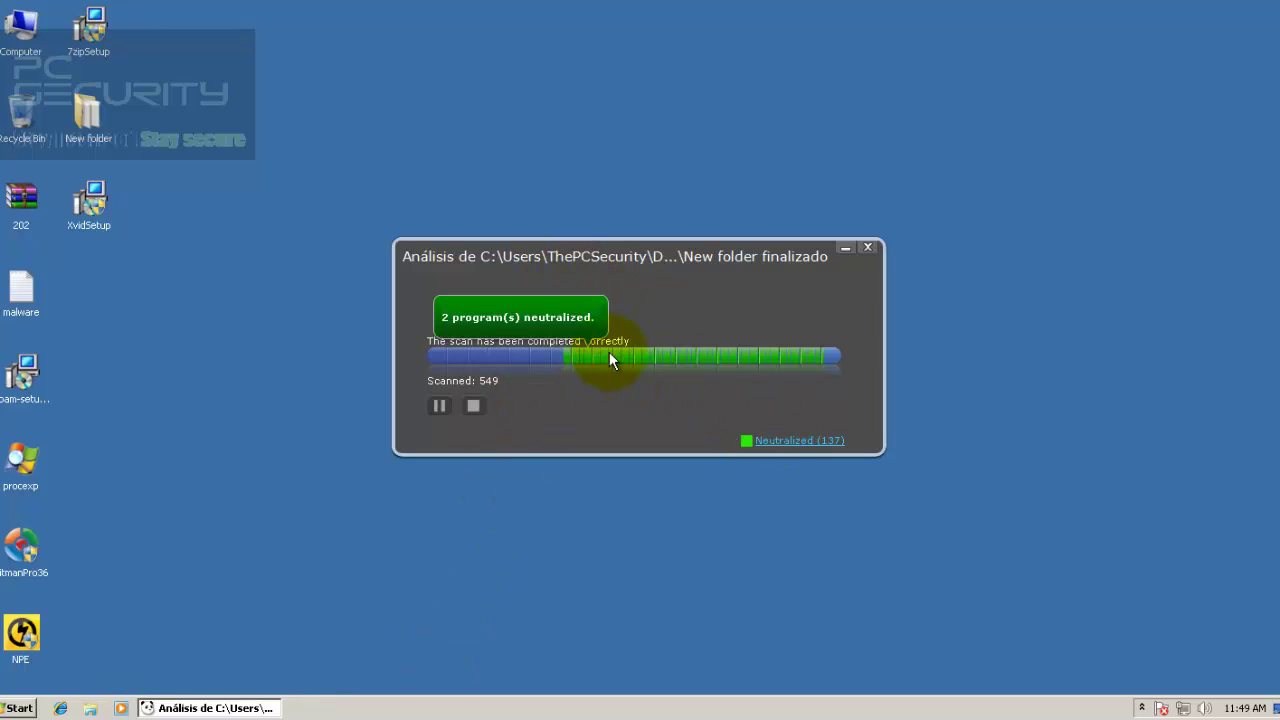
click(765, 442)
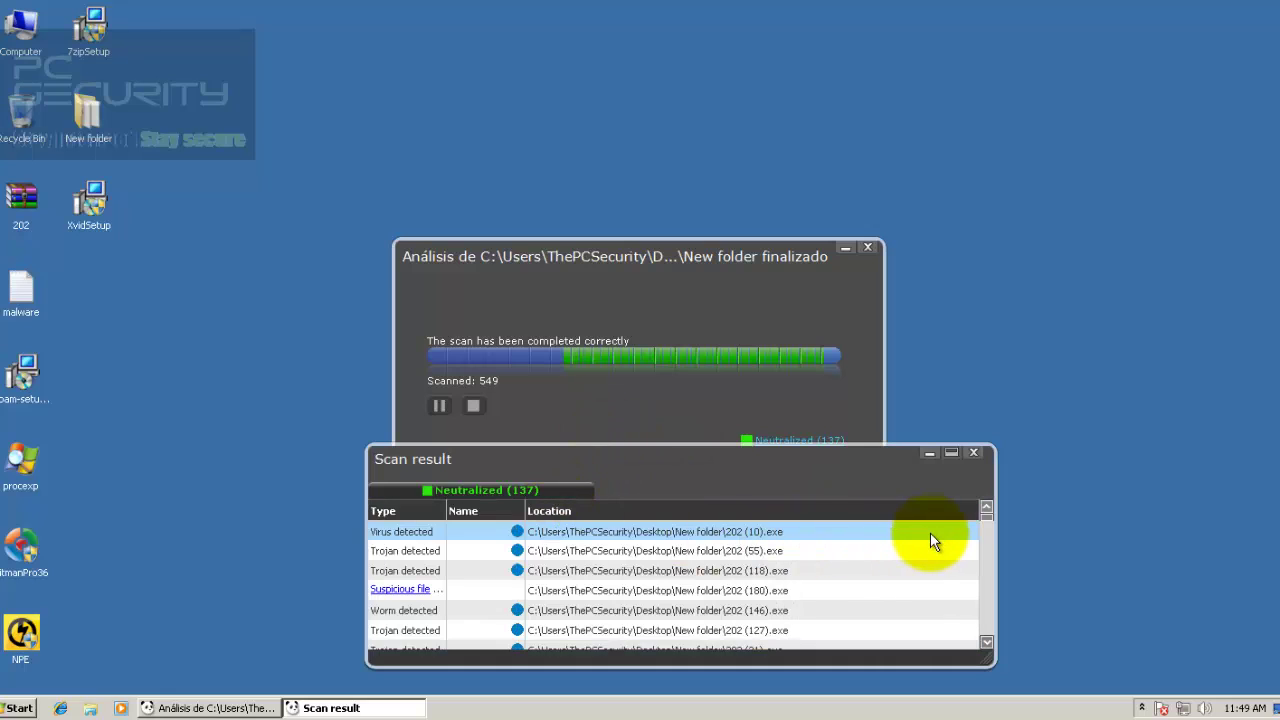
- Examine the types, names and locations of the neutralized files, then close the result list and scan window
drag(982, 517, 990, 620)
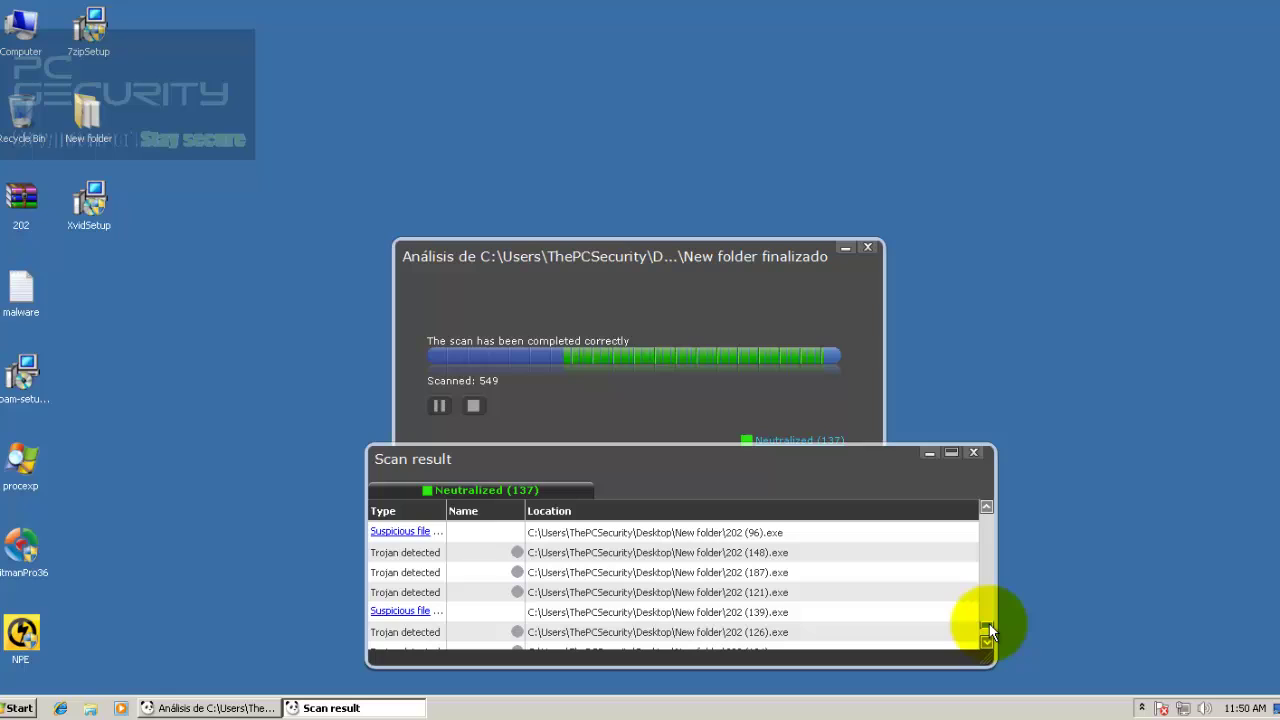
click(513, 529)
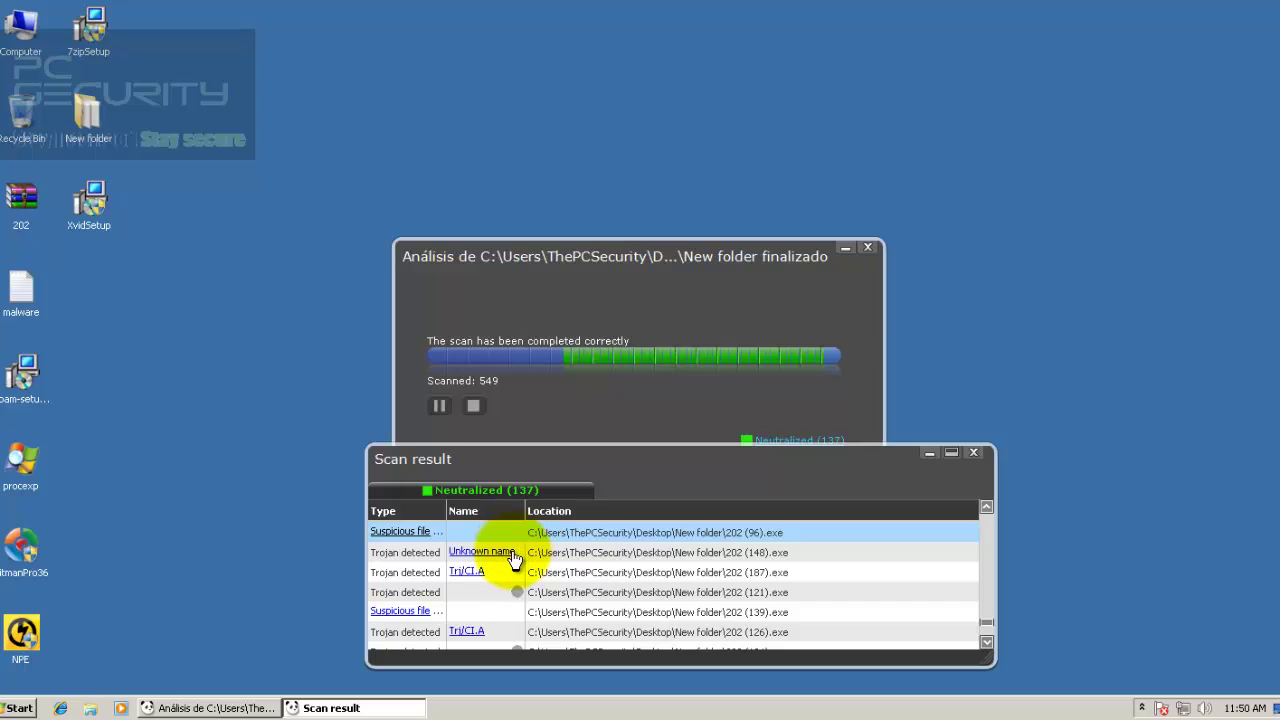
click(738, 552)
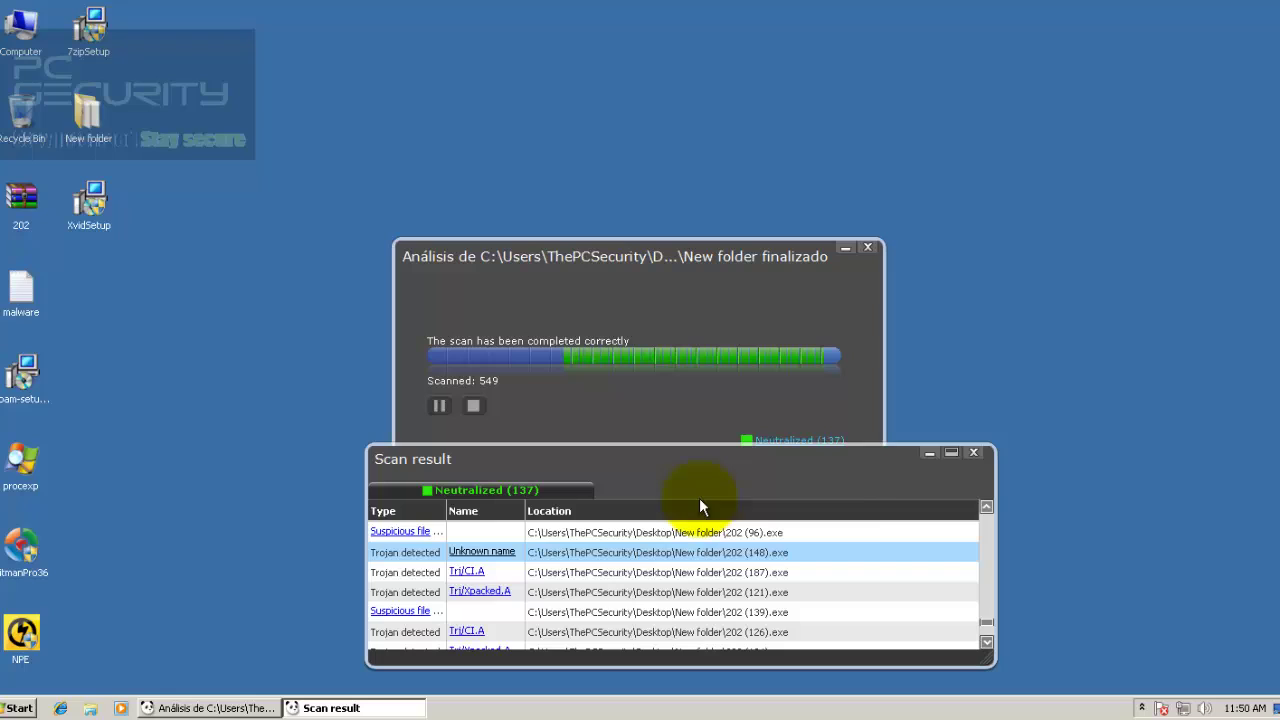
click(972, 454)
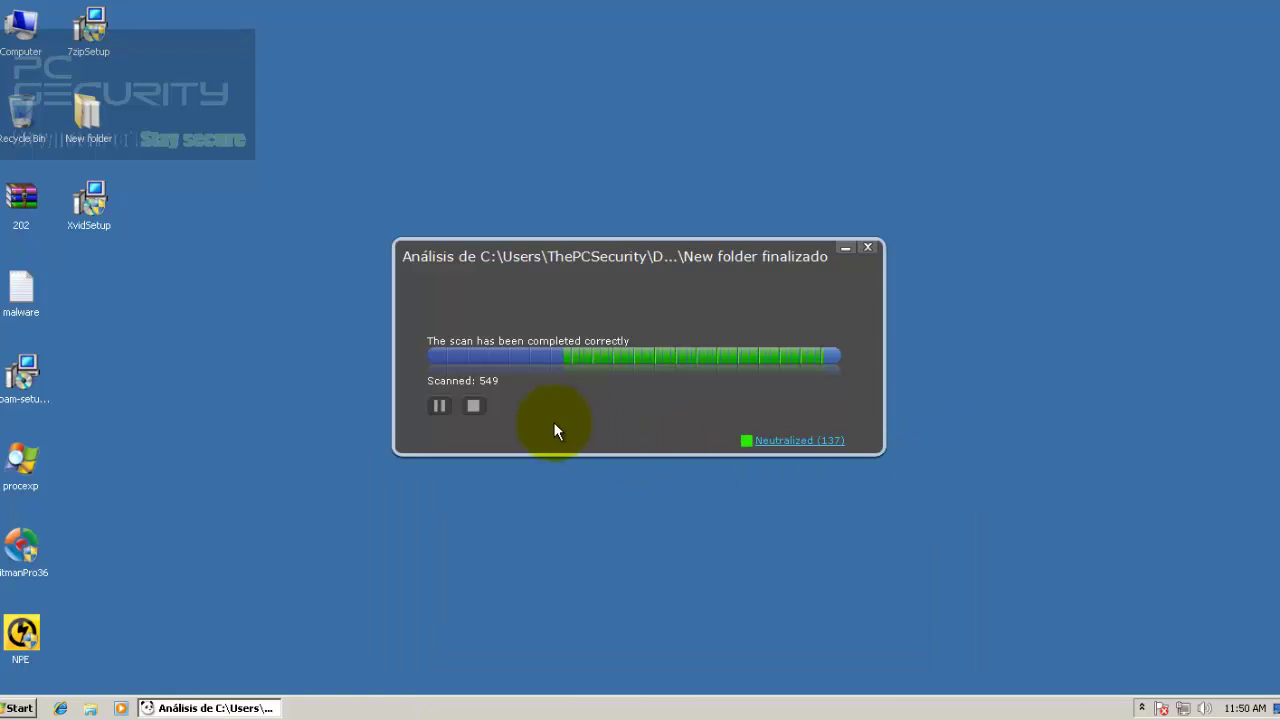
click(867, 247)
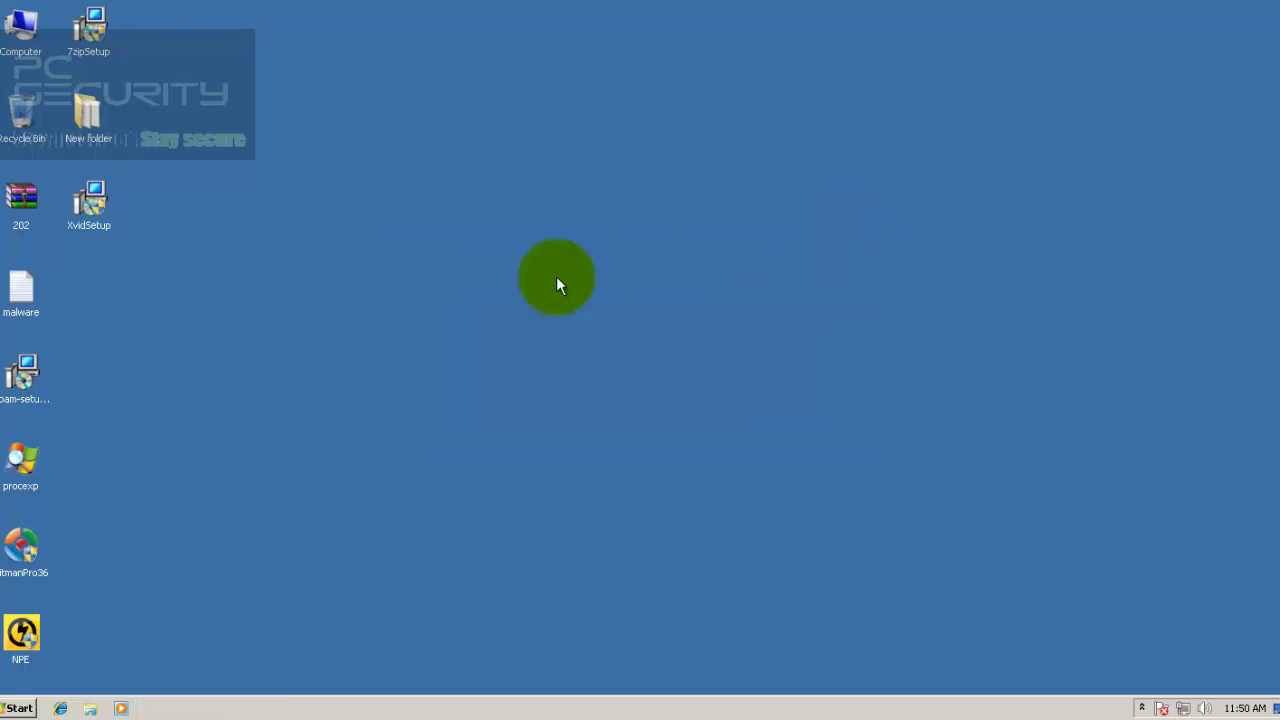
- Open the New folder to inspect the malware samples left after the scan, then close it
double_click(87, 112)
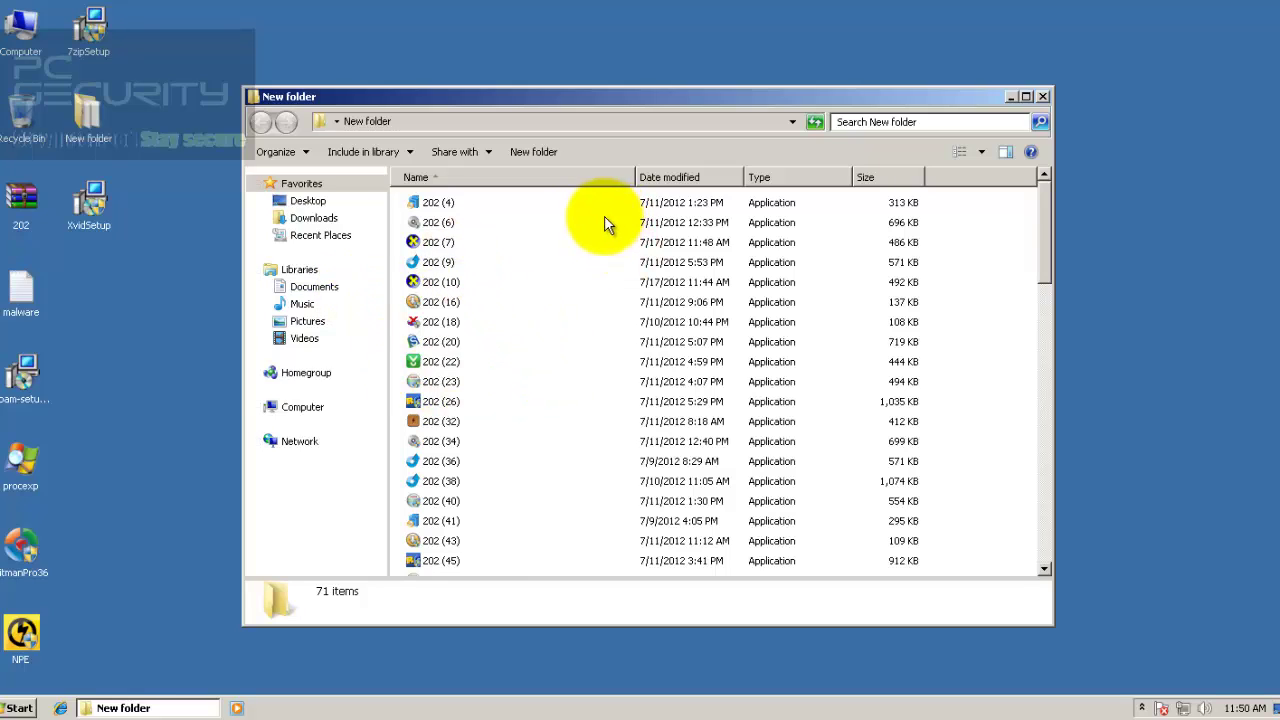
click(456, 204)
click(480, 341)
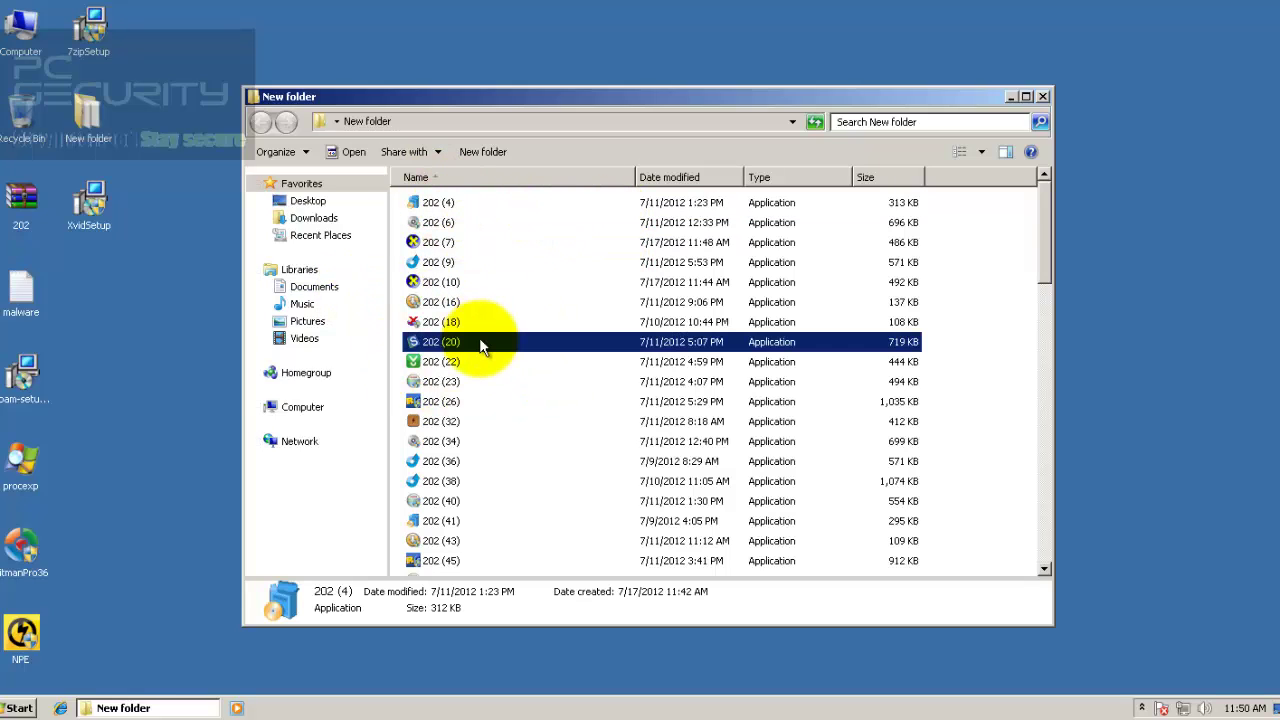
scroll(484, 345, down, 5)
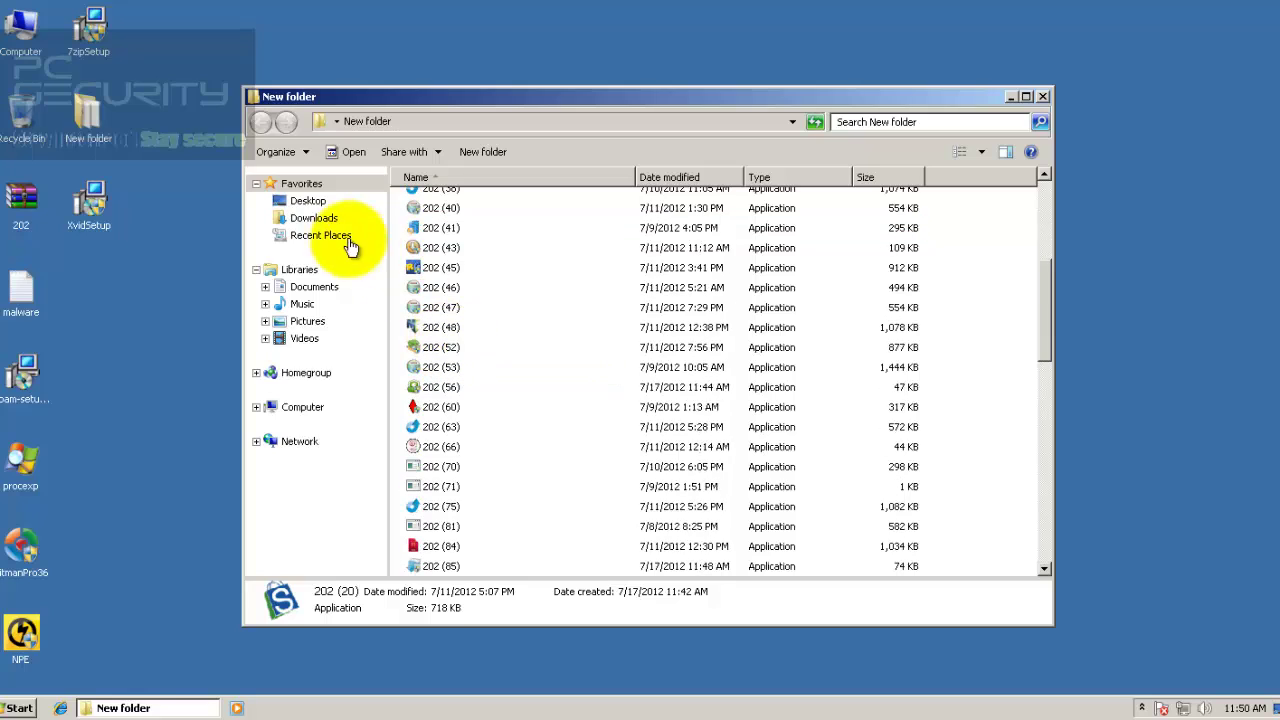
click(1042, 96)
- Rescan the New folder with Panda Cloud Antivirus, opening Calculator while the scan runs
right_click(97, 146)
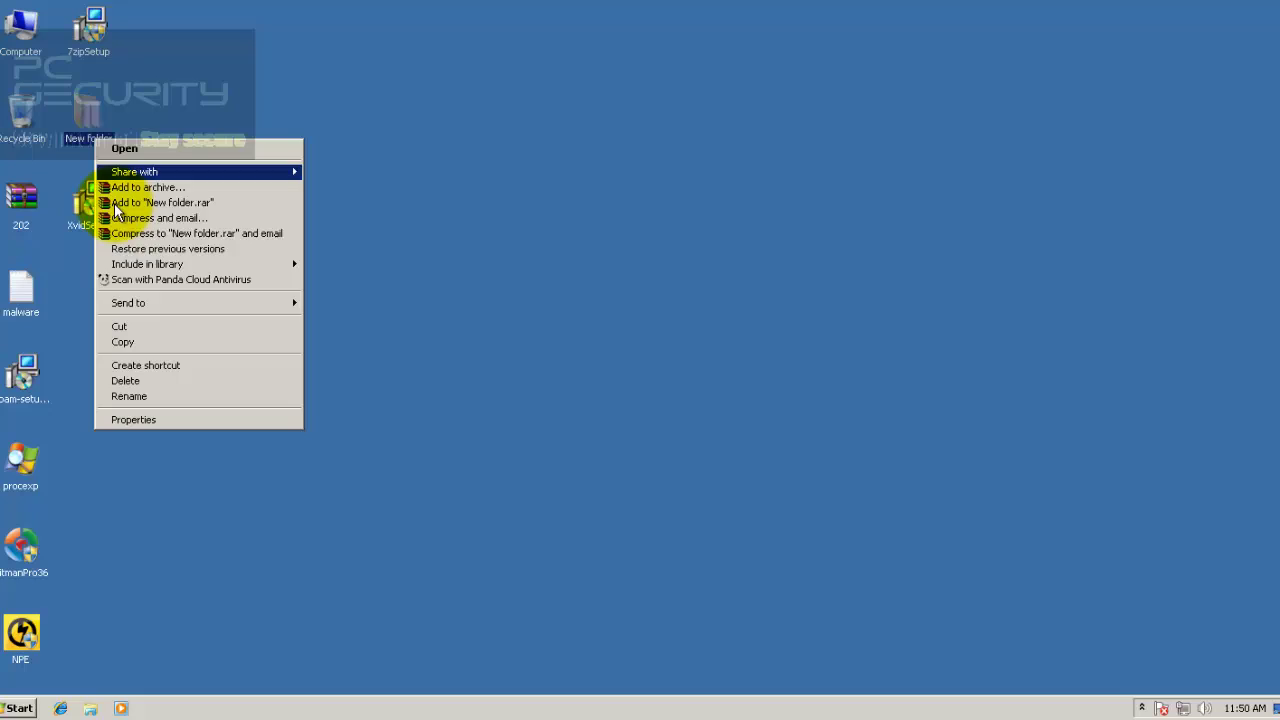
click(137, 278)
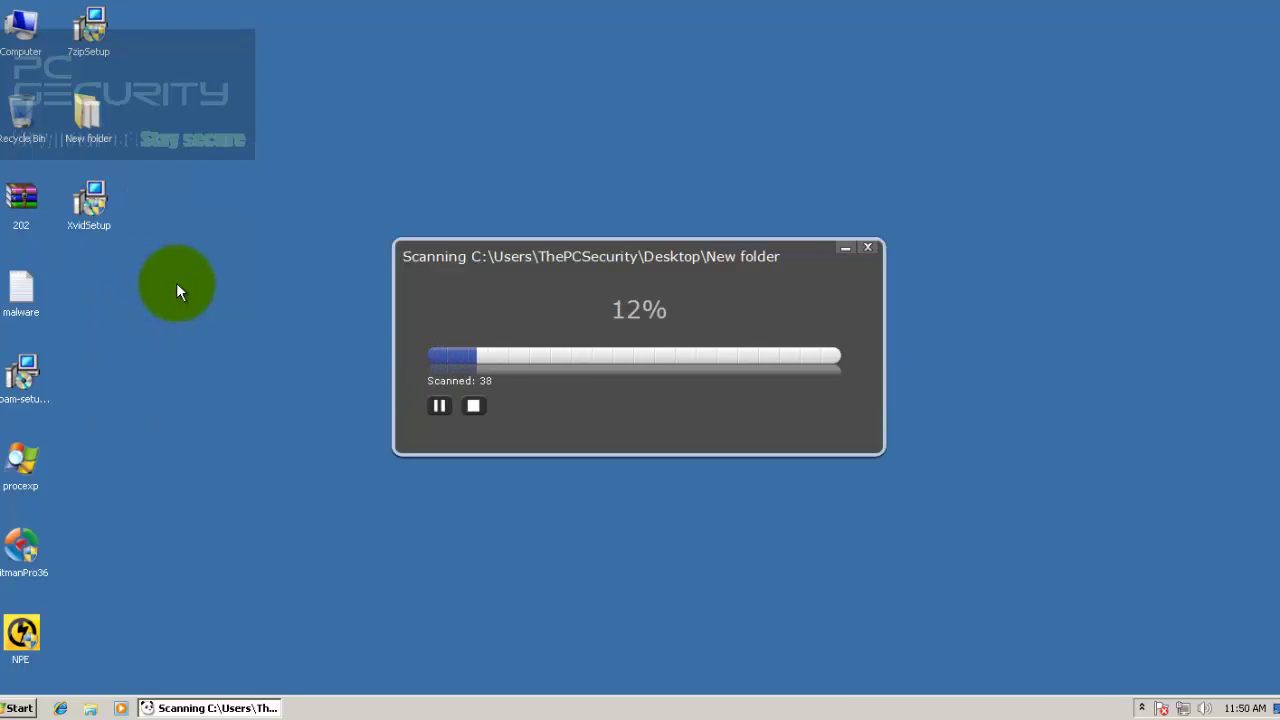
click(14, 708)
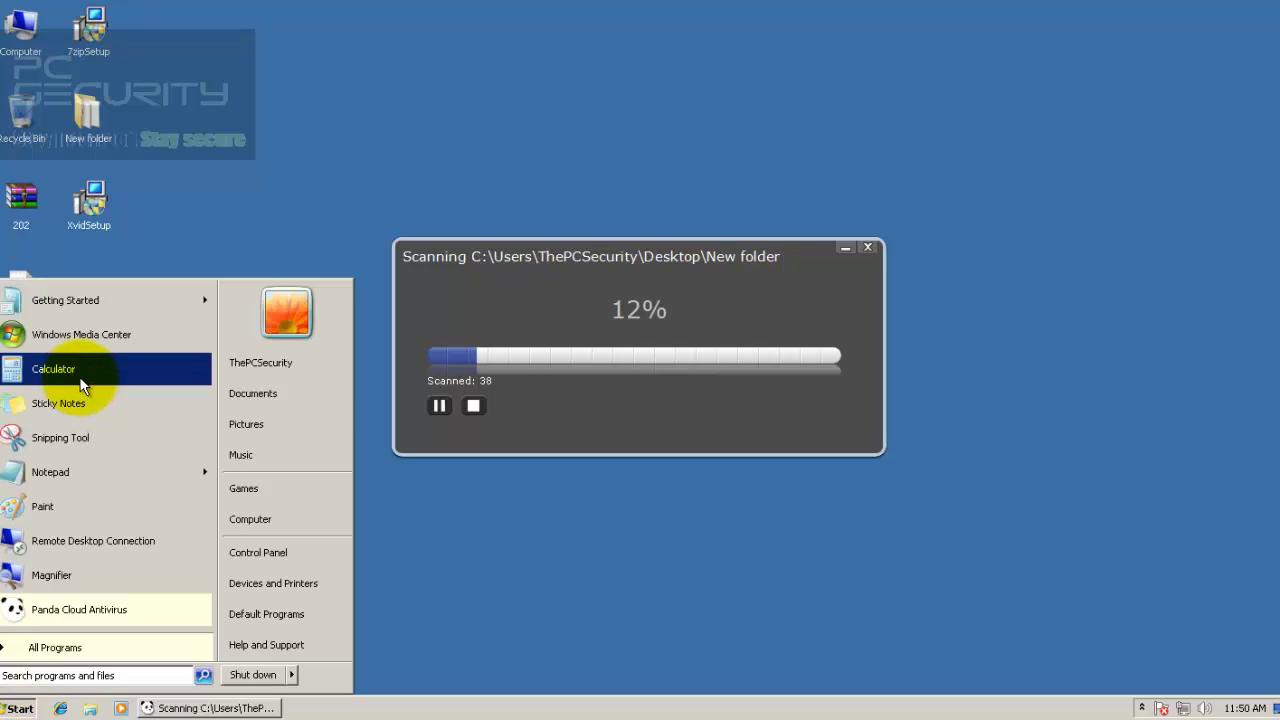
click(80, 378)
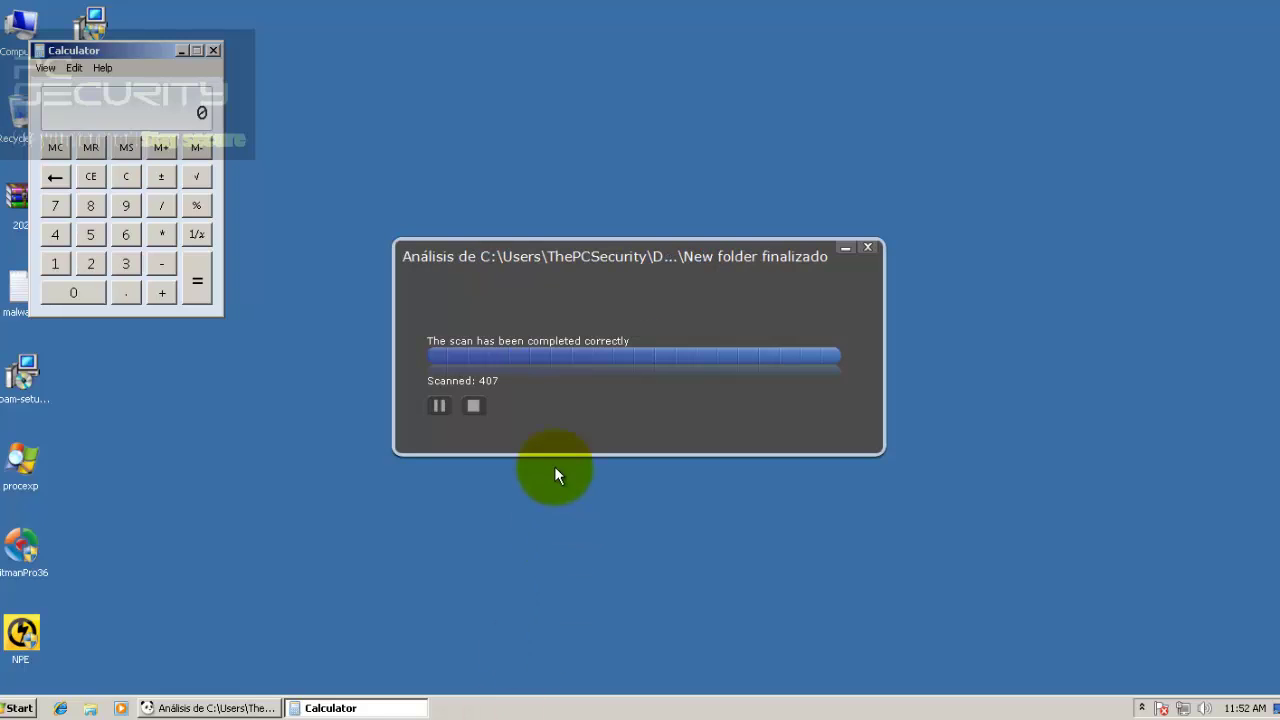
click(867, 247)
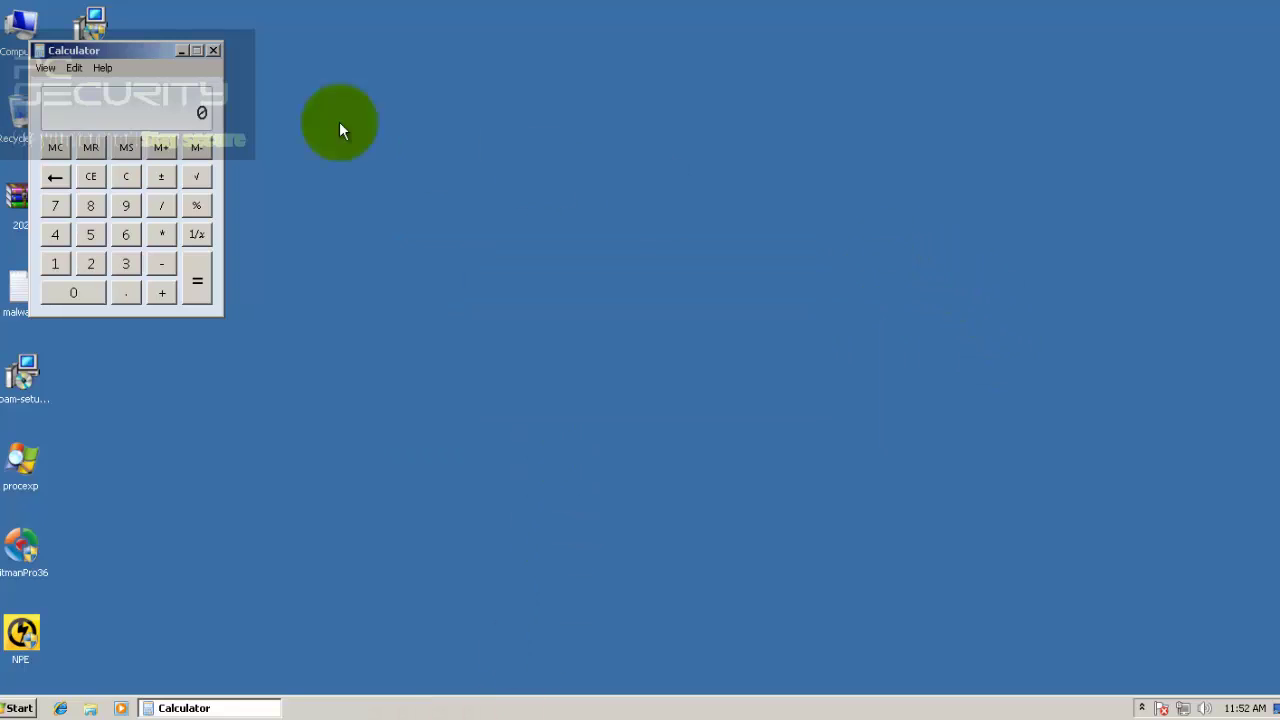
- Move Calculator clear of the desktop icons and check the item count in the New folder
drag(90, 54, 340, 116)
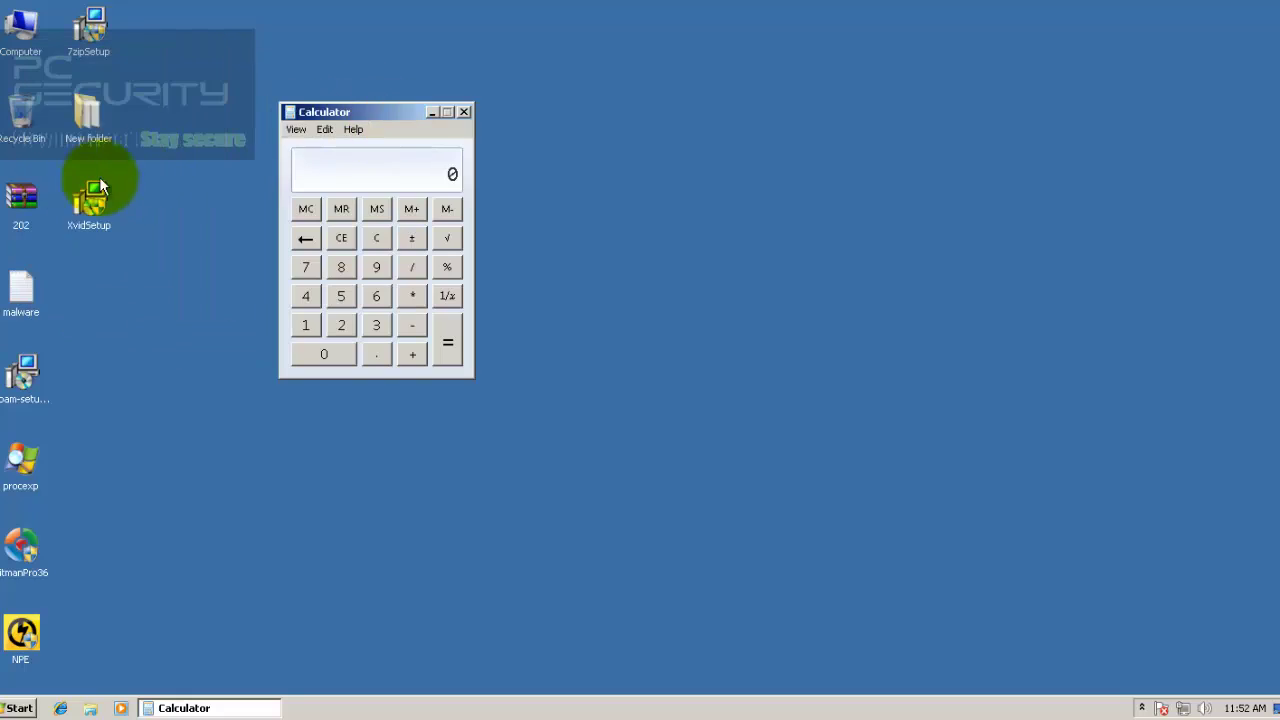
double_click(97, 125)
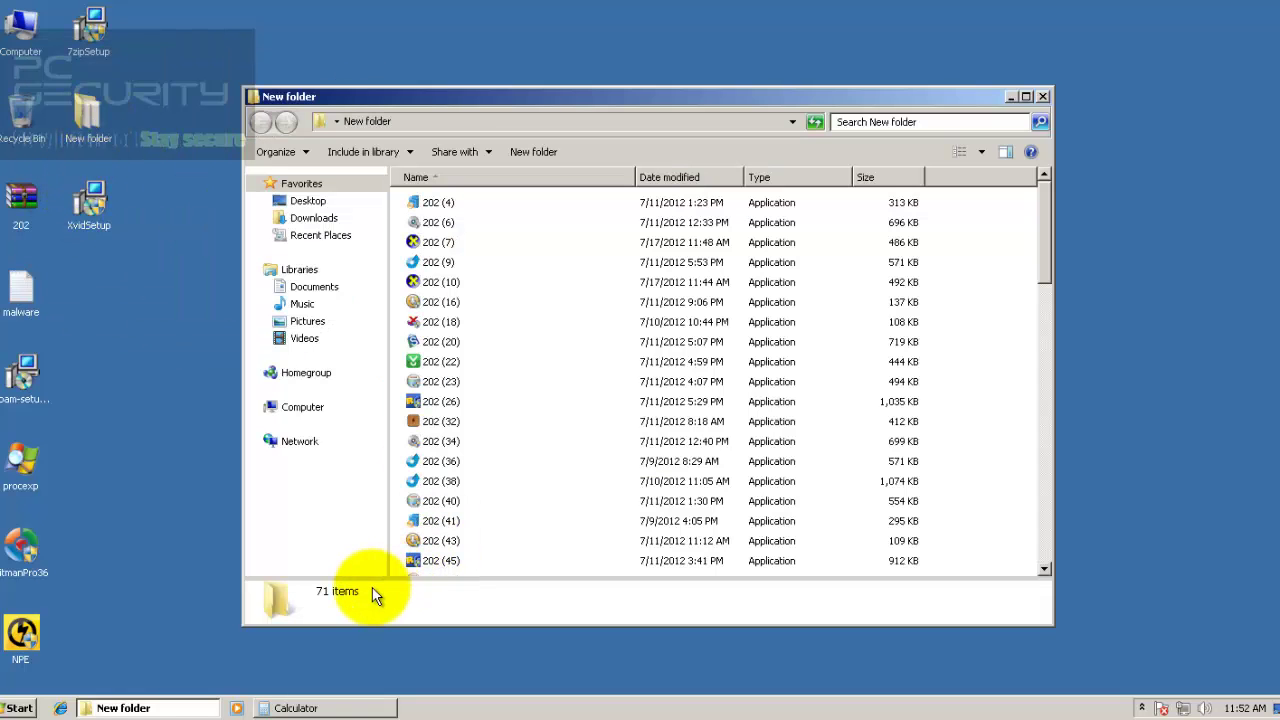
click(1044, 96)
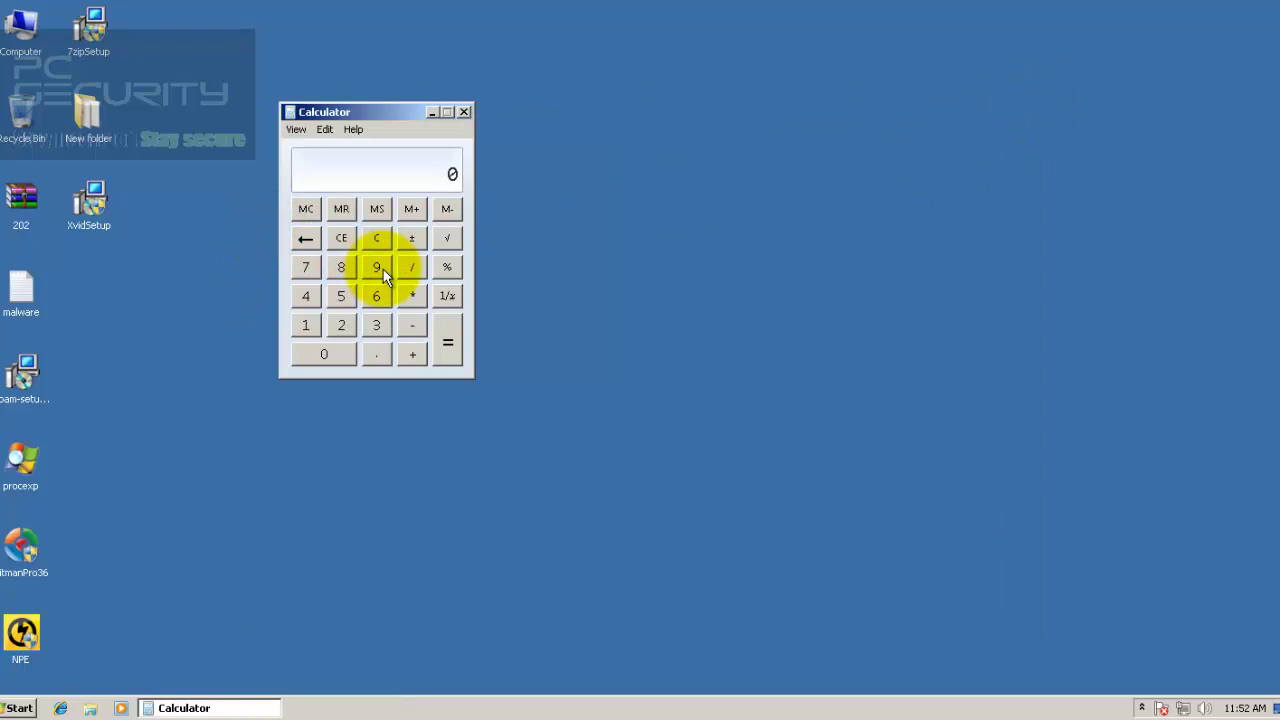
- Calculate the detection ratio in Calculator by subtracting 71 from 202 and dividing by 202, then close it
text(202)
key(minus)
text(71)
key(Return)
key(slash)
text(202)
key(Return)
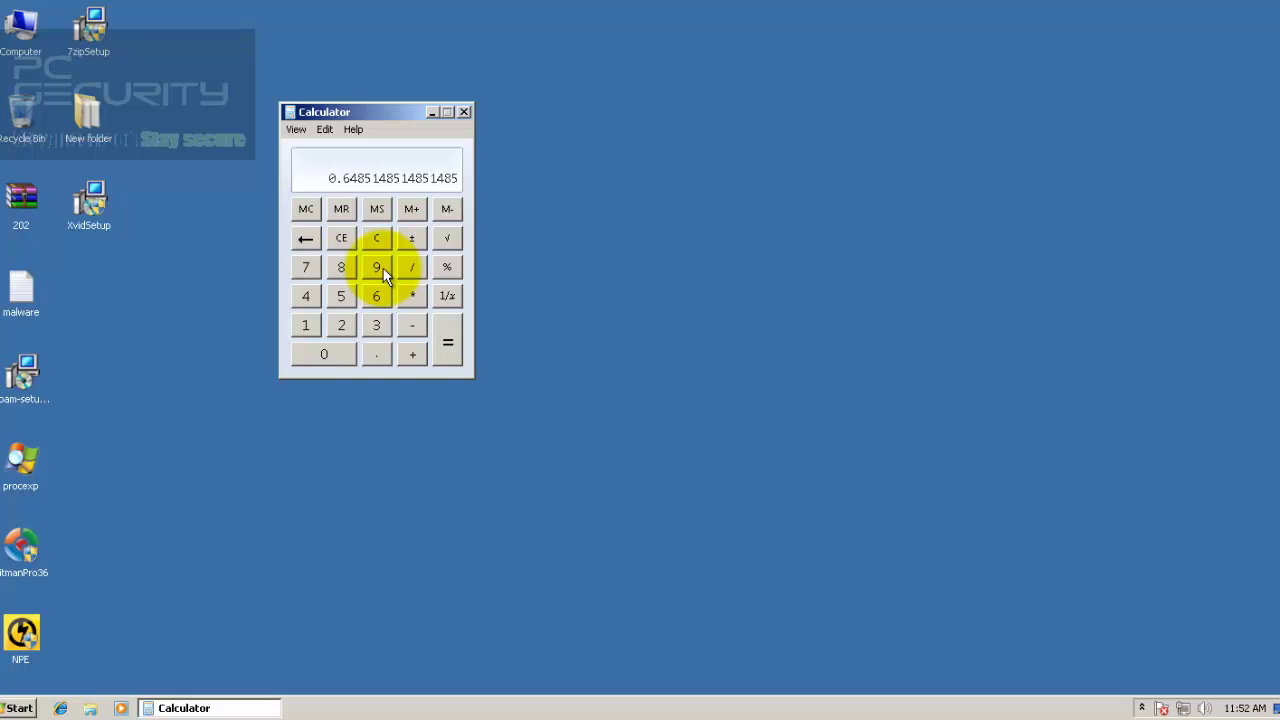
click(464, 113)
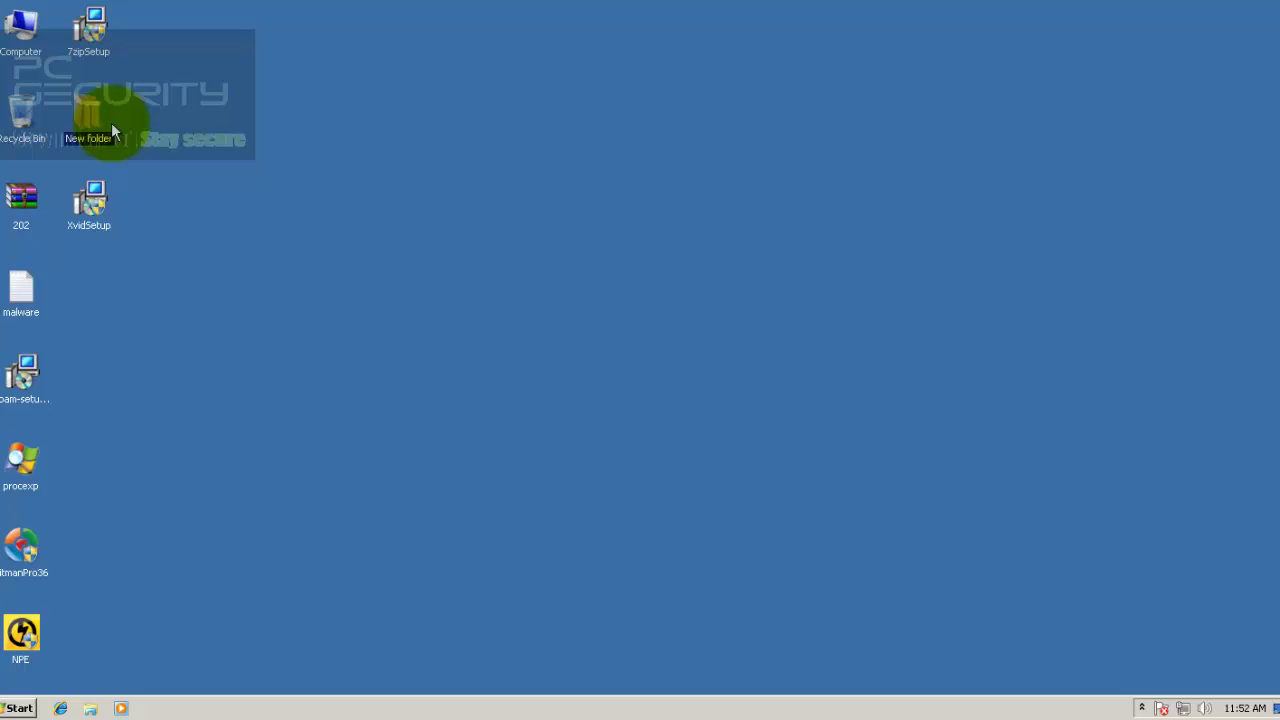
- Reopen the New folder, look through the remaining malware samples and select 202 (4)
double_click(85, 121)
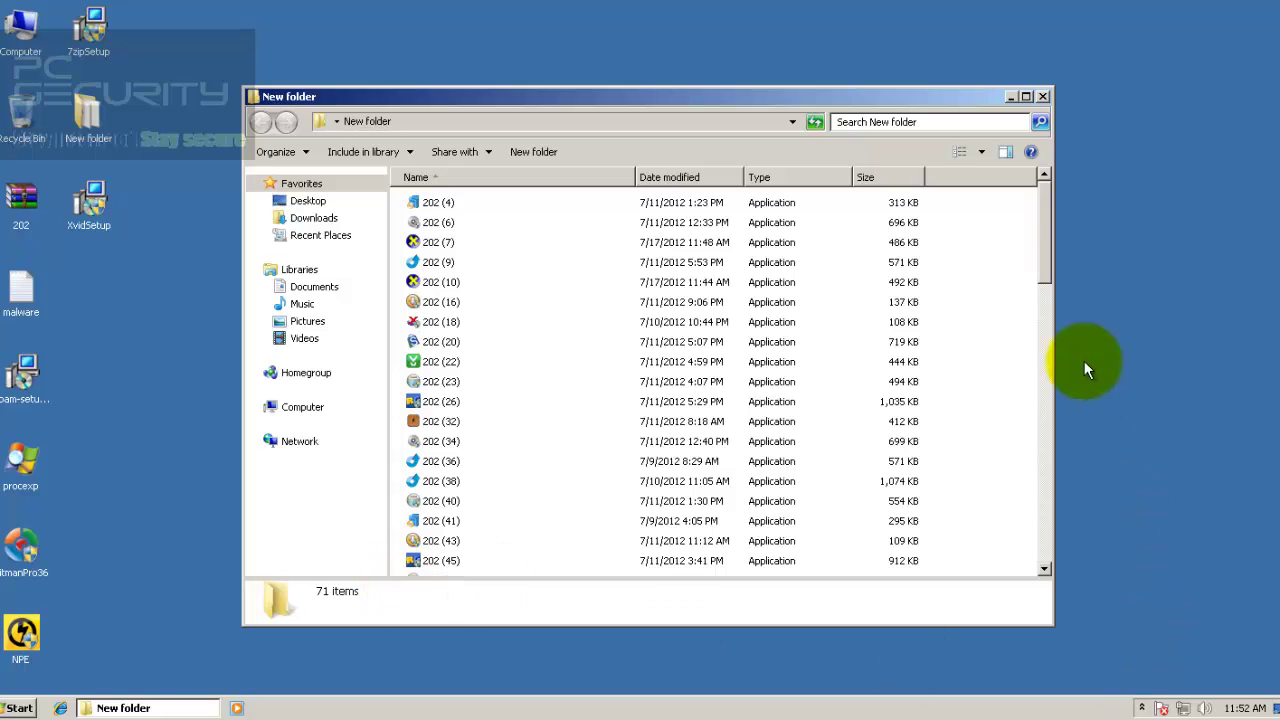
scroll(1055, 289, down, 3)
scroll(1064, 247, up, 3)
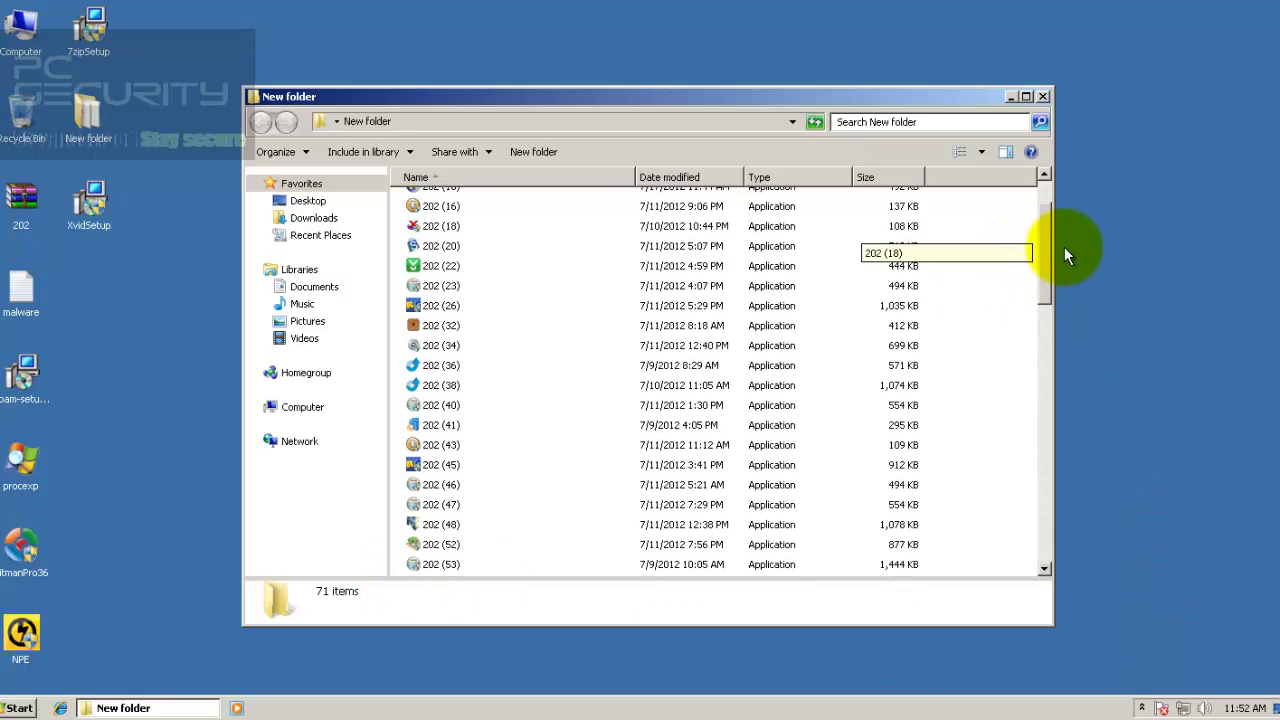
scroll(1020, 391, down, 15)
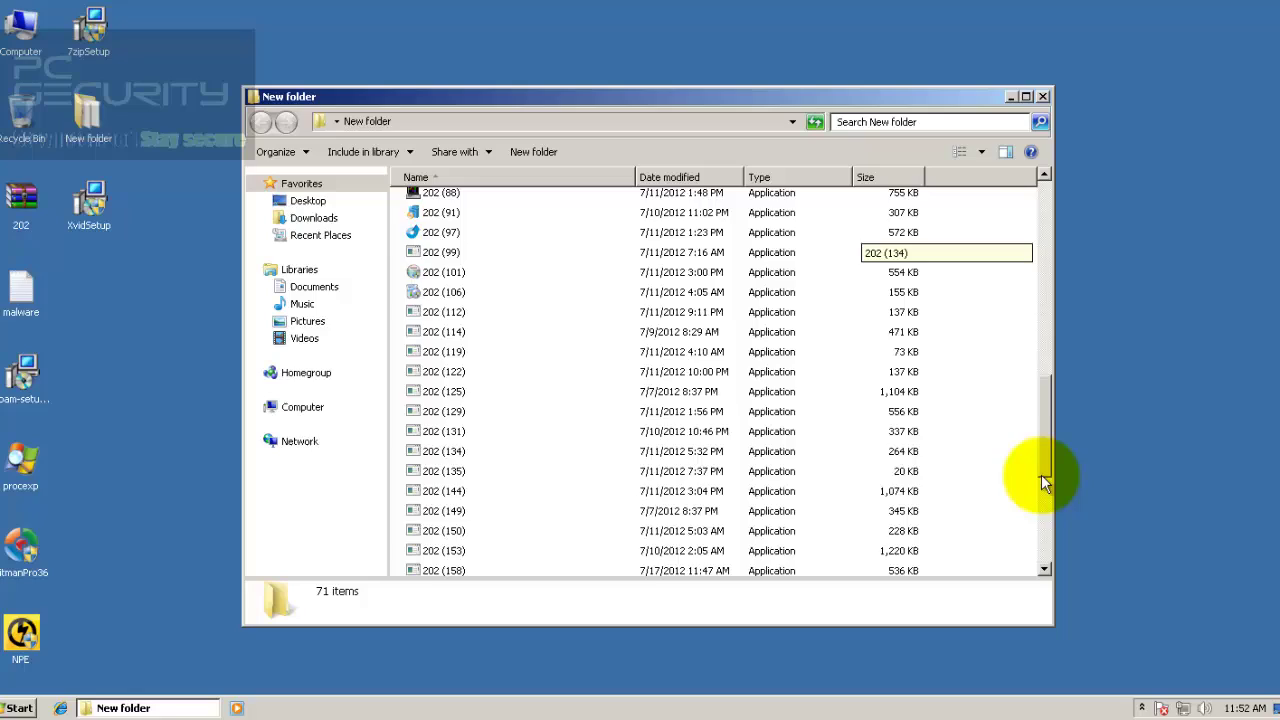
drag(1050, 540, 1053, 214)
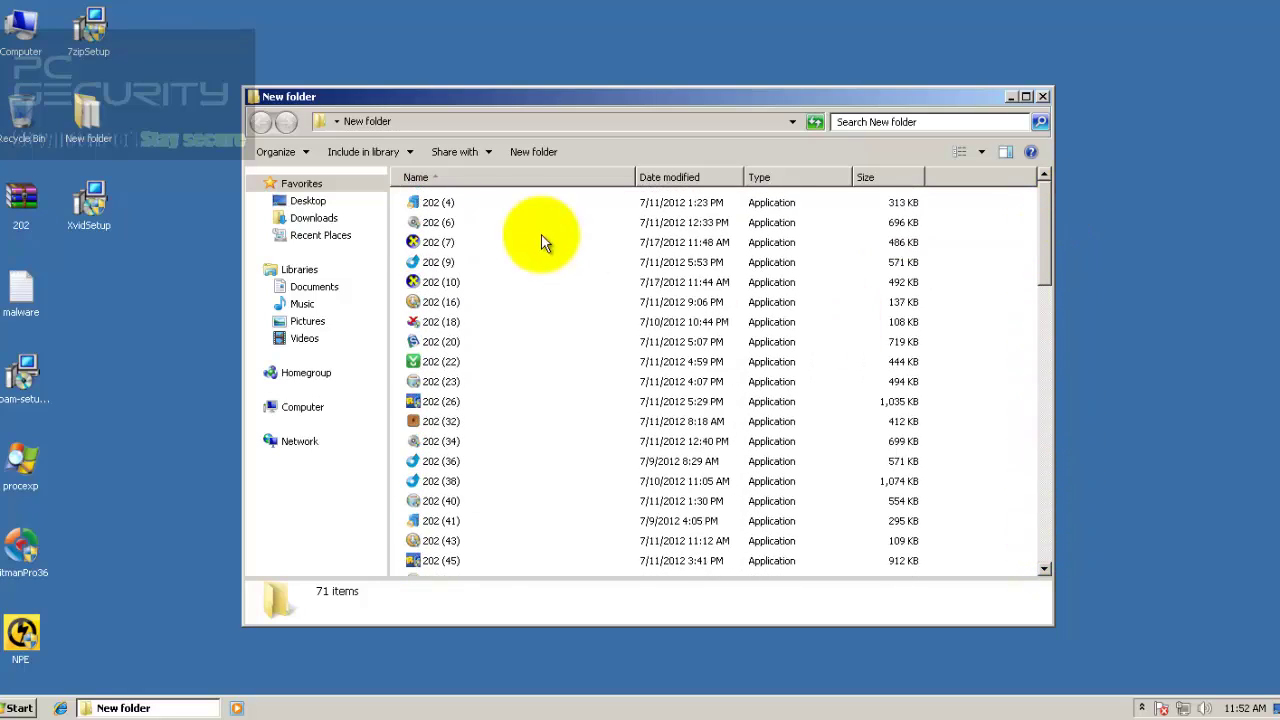
click(489, 209)
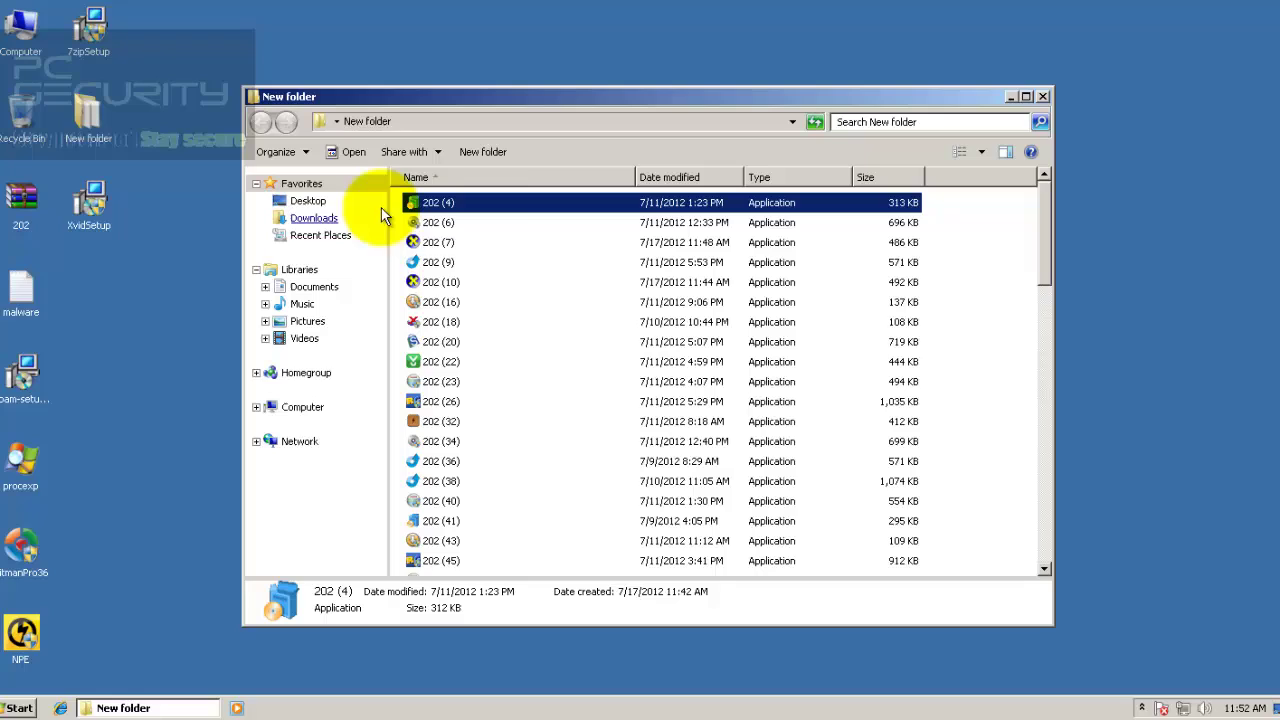
click(461, 226)
click(455, 204)
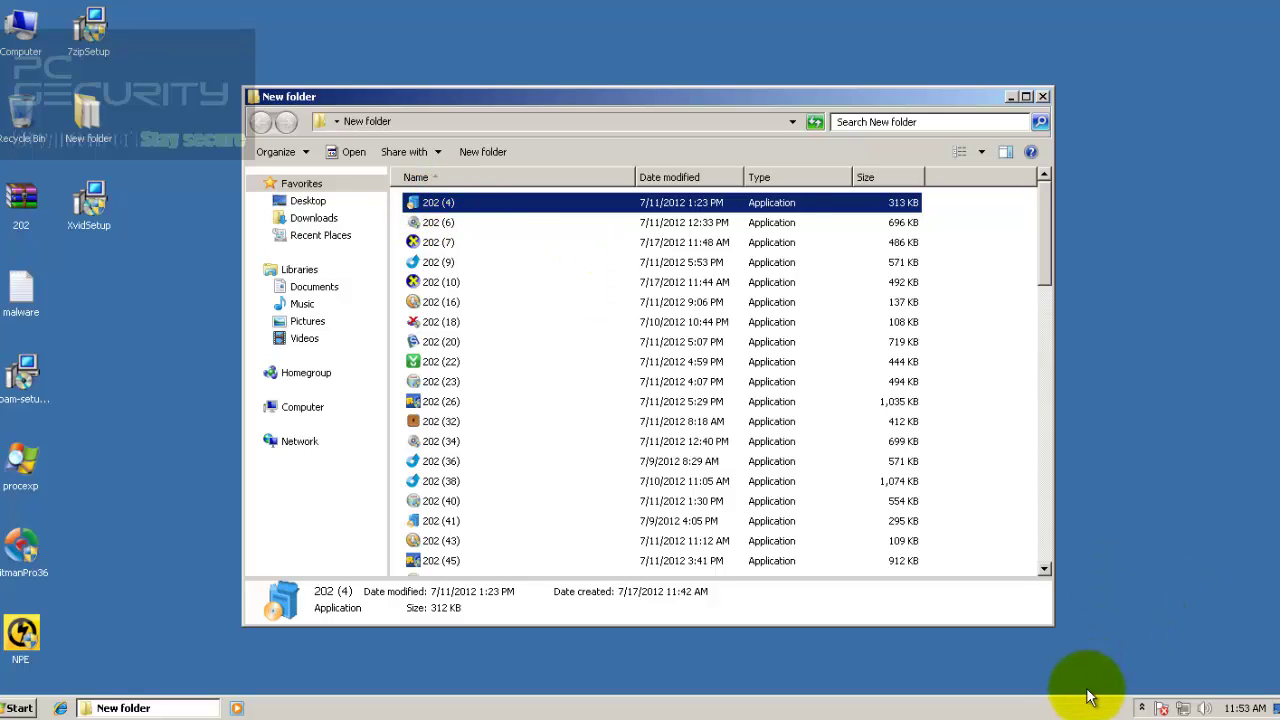
- Open Panda Cloud Antivirus past the pending-restart notice, re-enable the antivirus protection, and close the program
click(1141, 707)
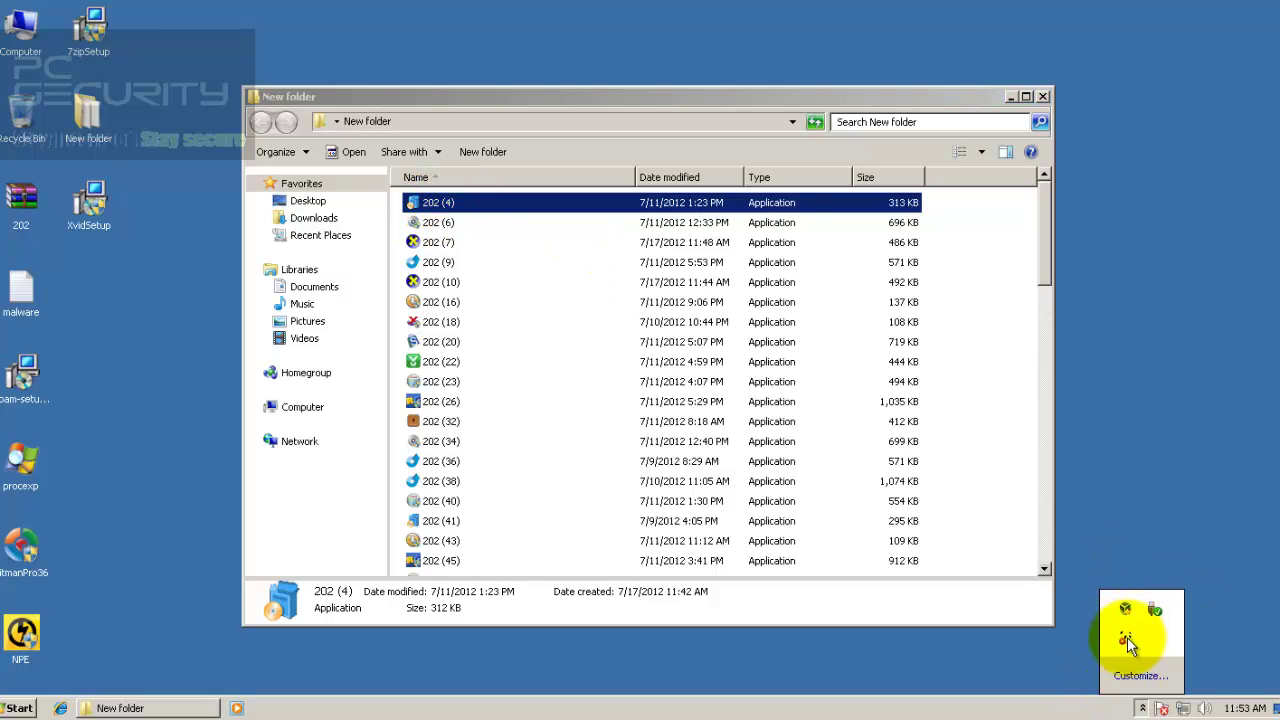
right_click(1125, 637)
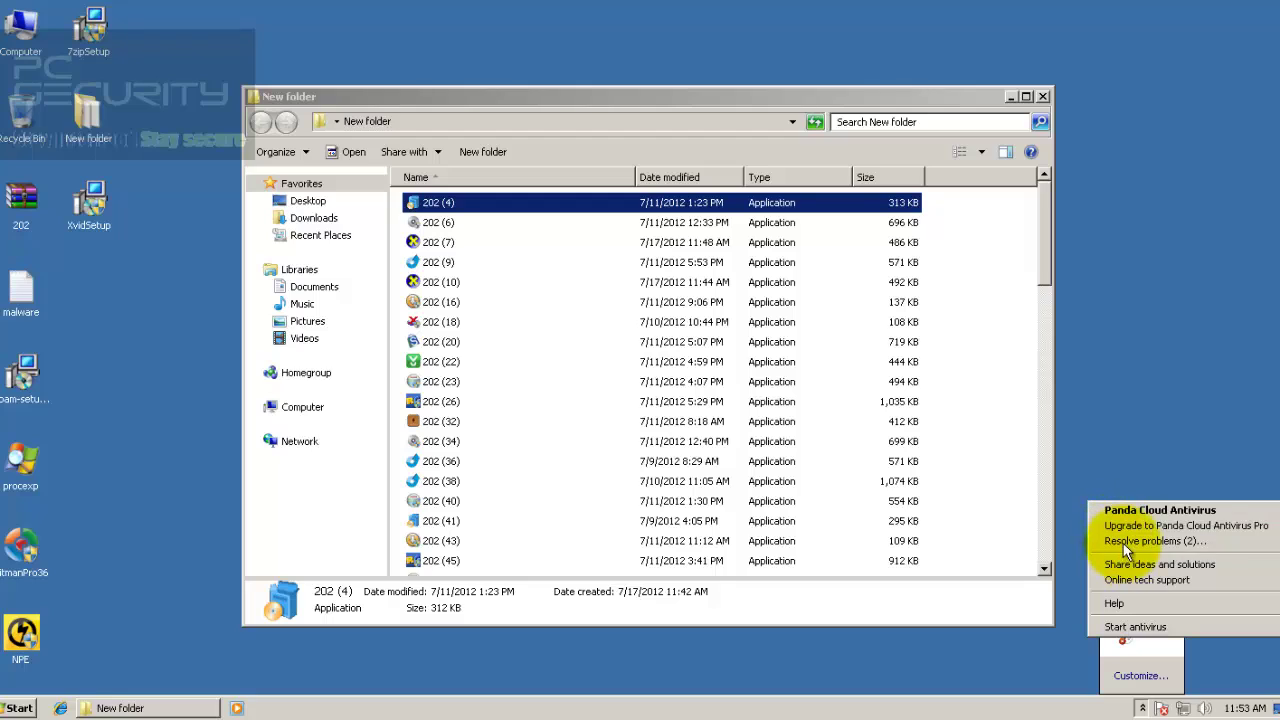
click(1137, 511)
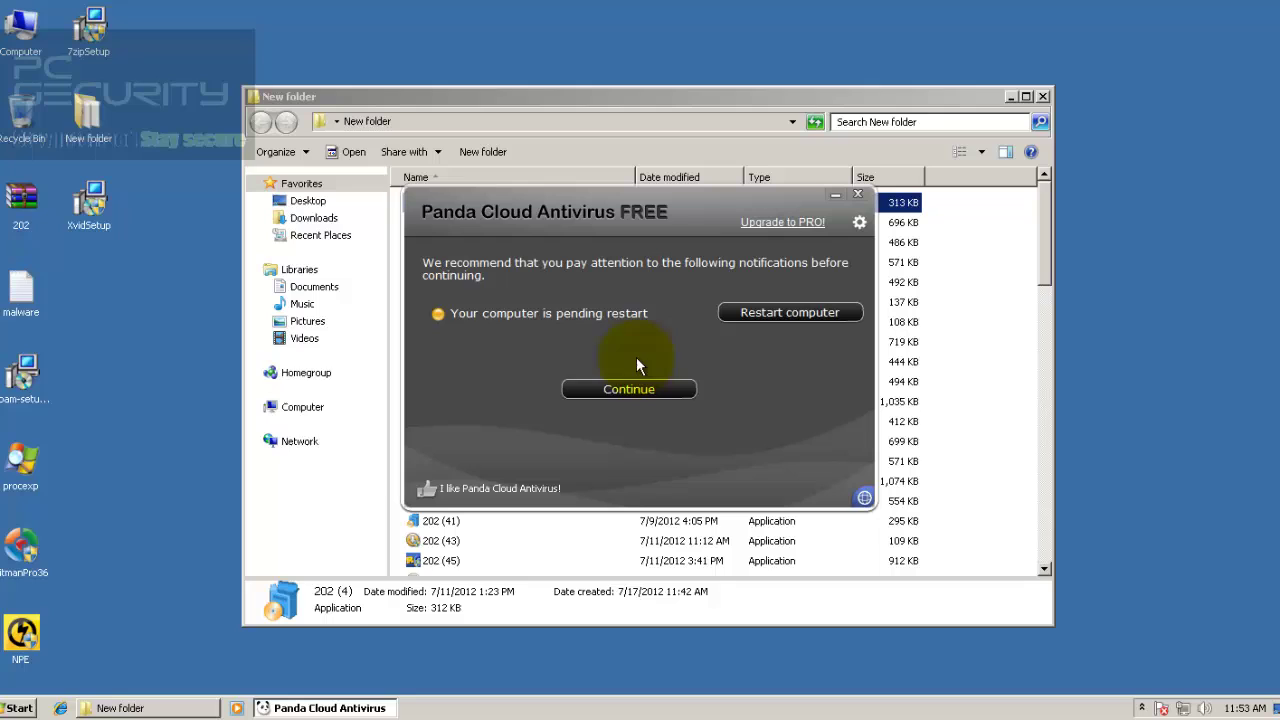
click(605, 392)
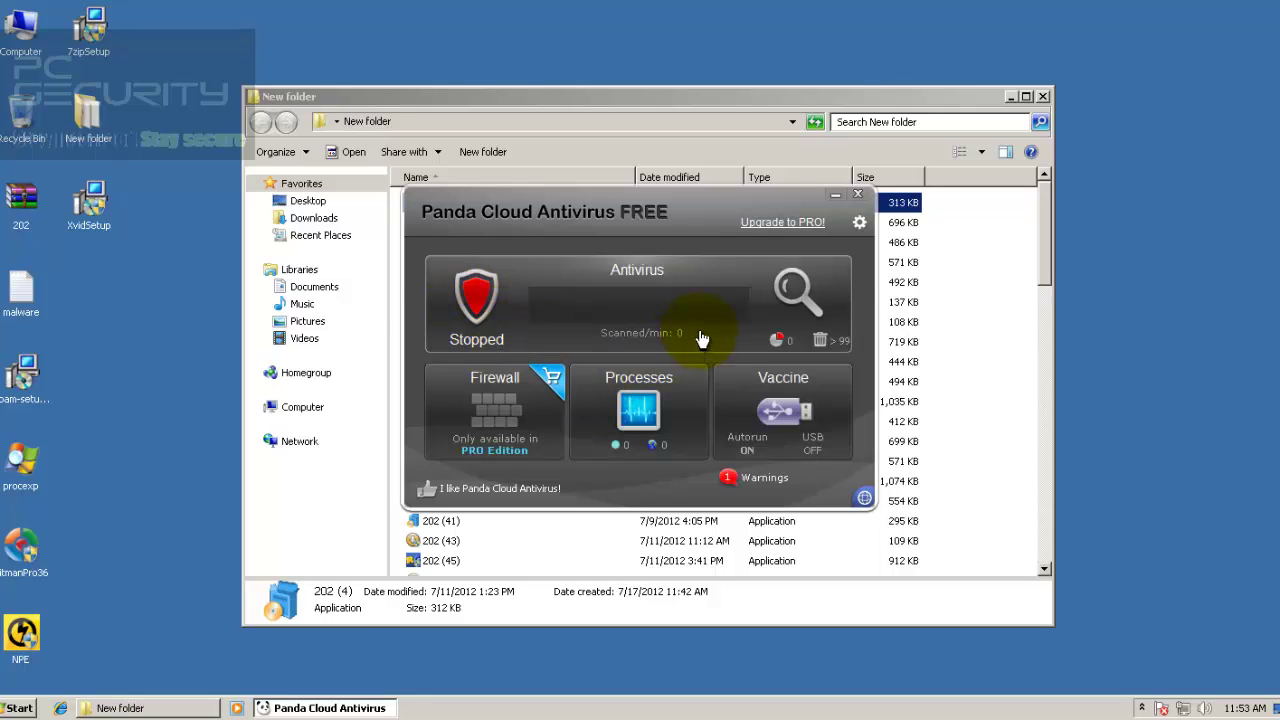
click(700, 335)
click(786, 290)
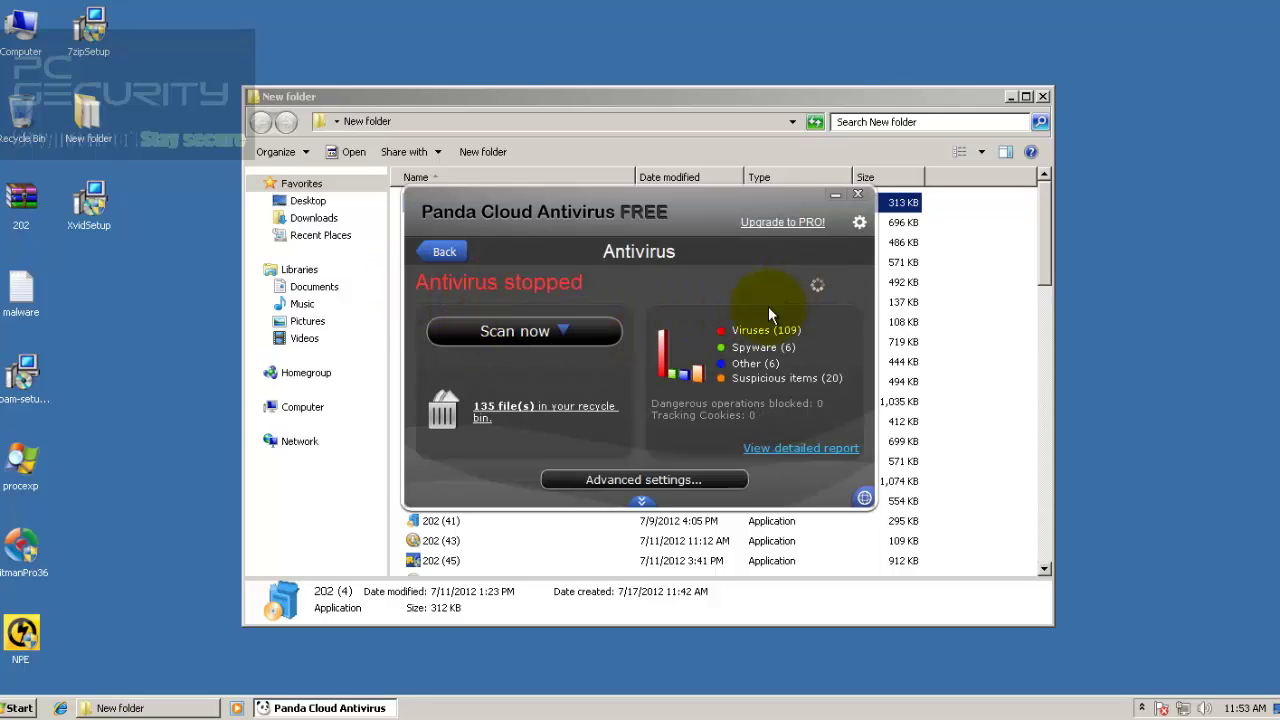
click(444, 251)
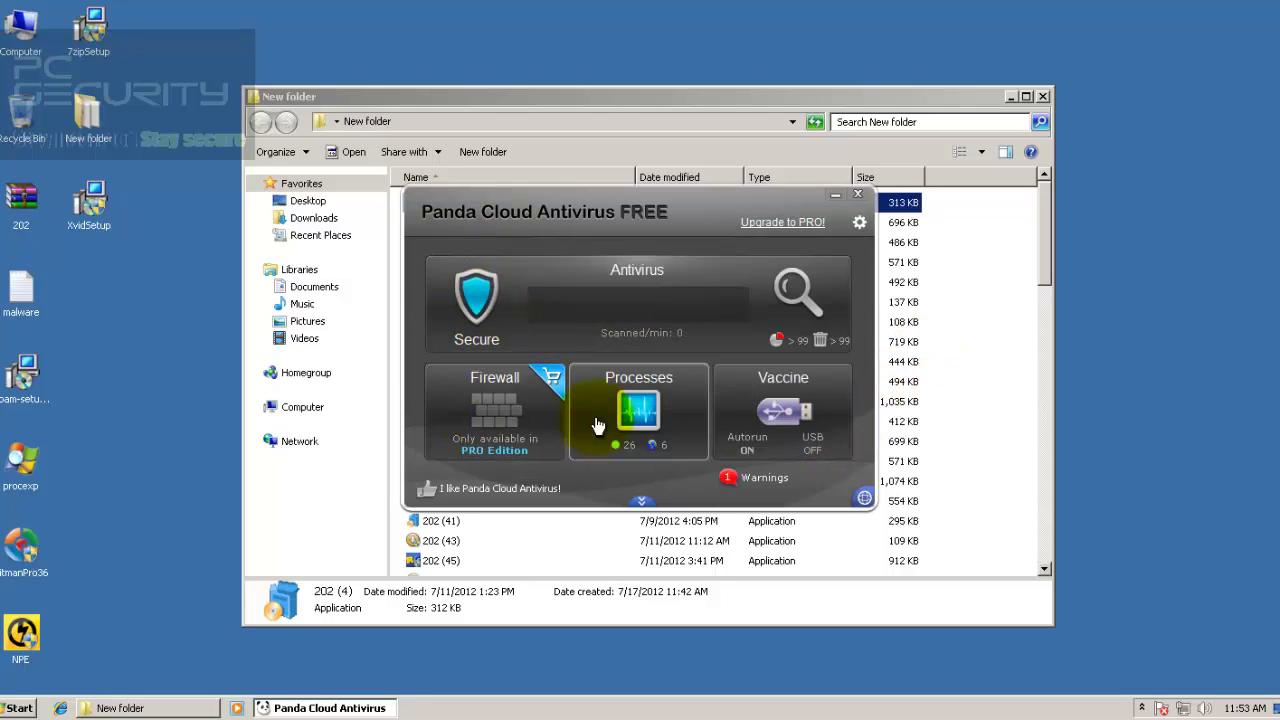
click(857, 194)
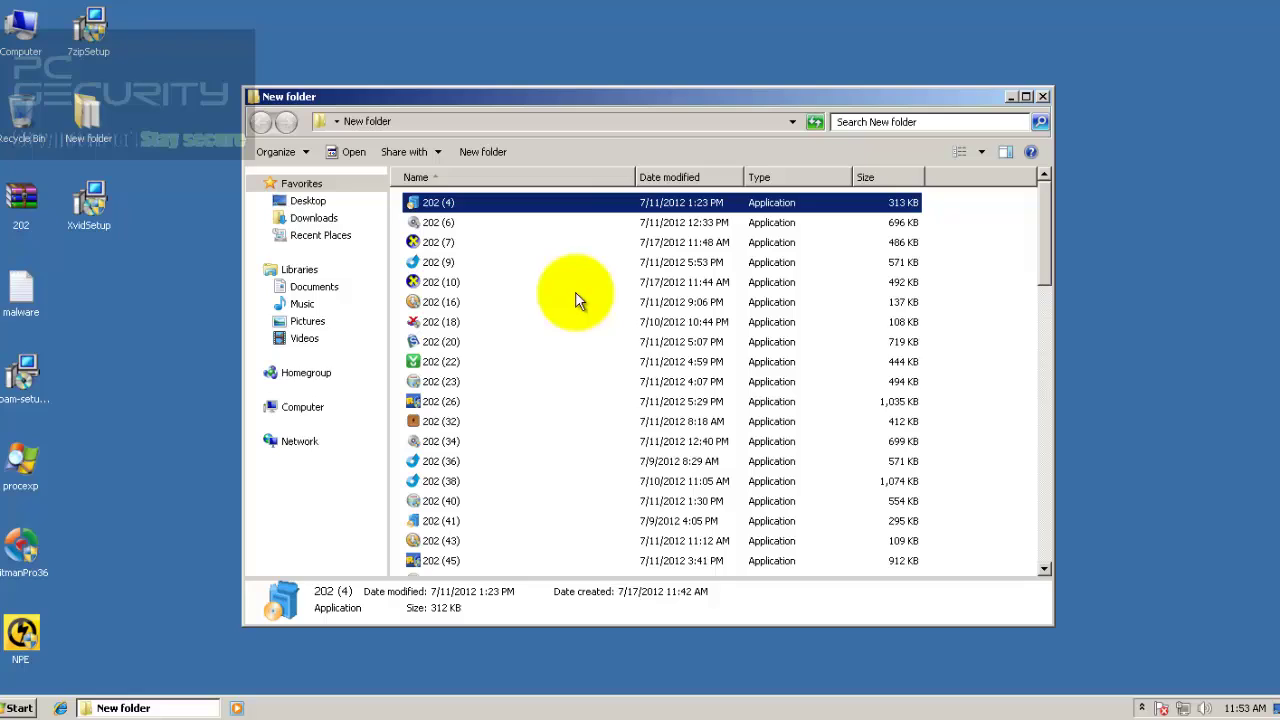
- Run samples 202 (4) and 202 (7) from the New folder and allow Softonic Downloader to make changes to the computer
double_click(462, 206)
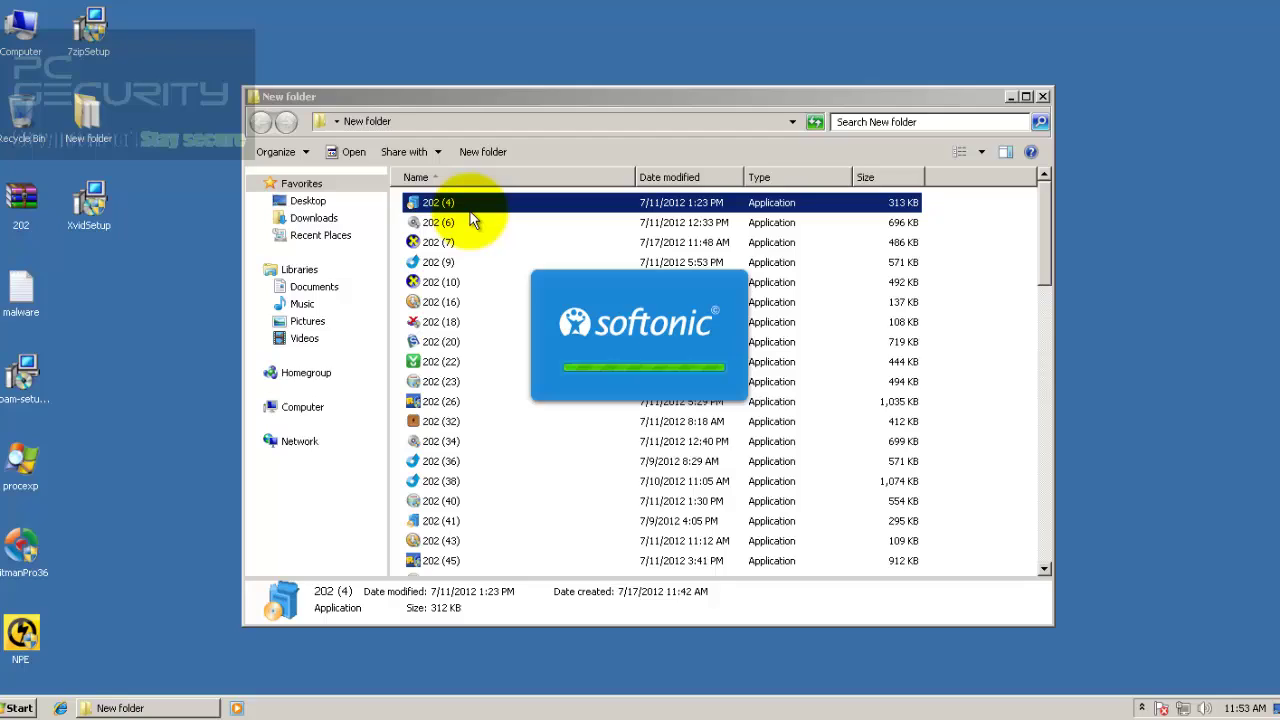
click(473, 219)
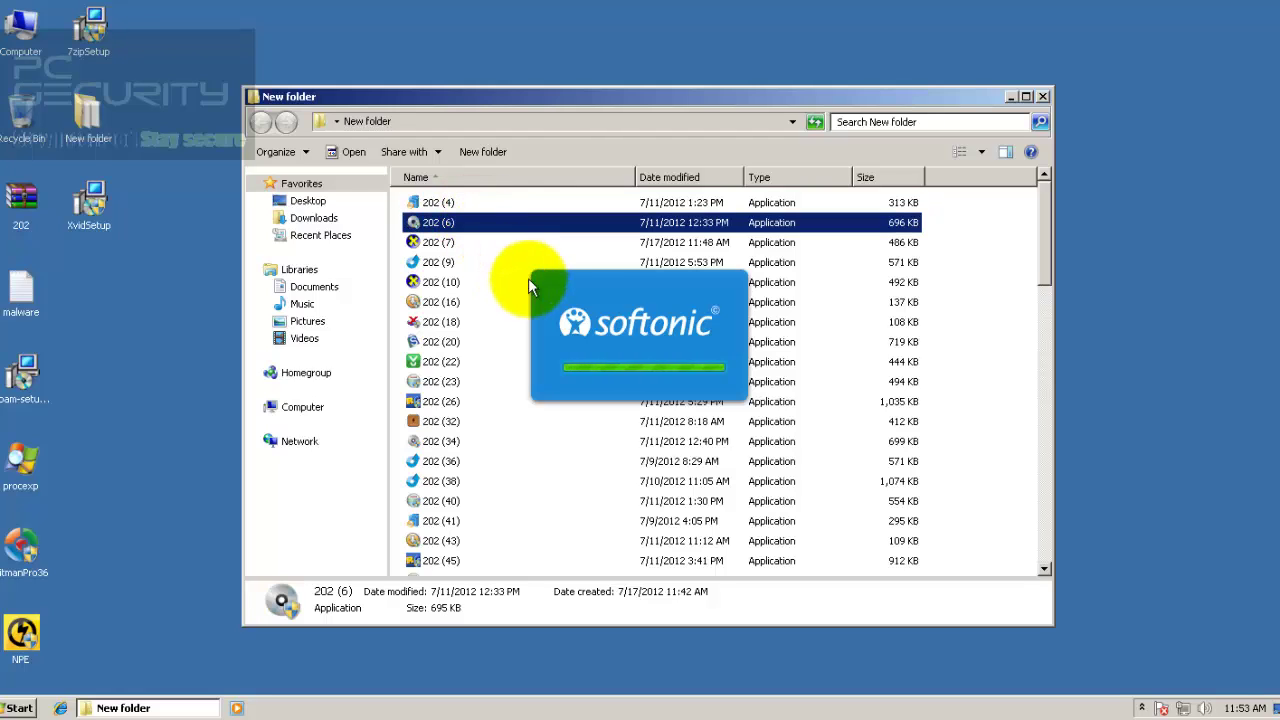
click(606, 320)
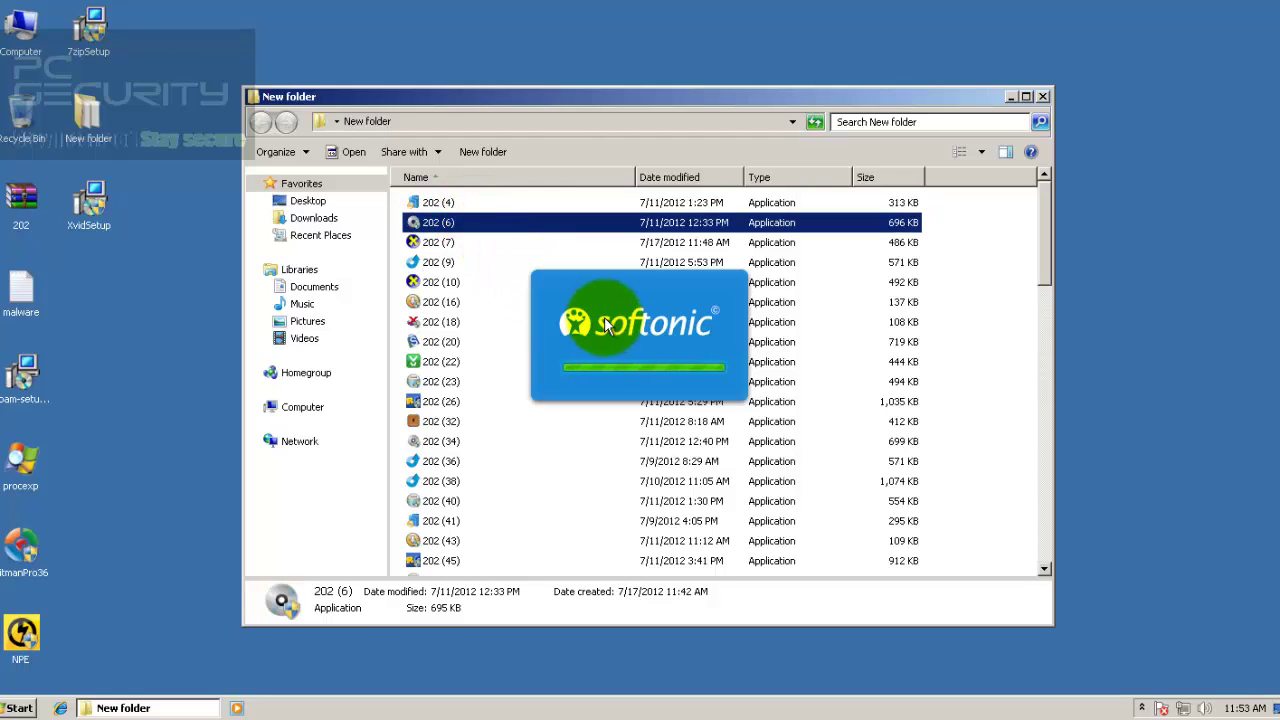
double_click(435, 242)
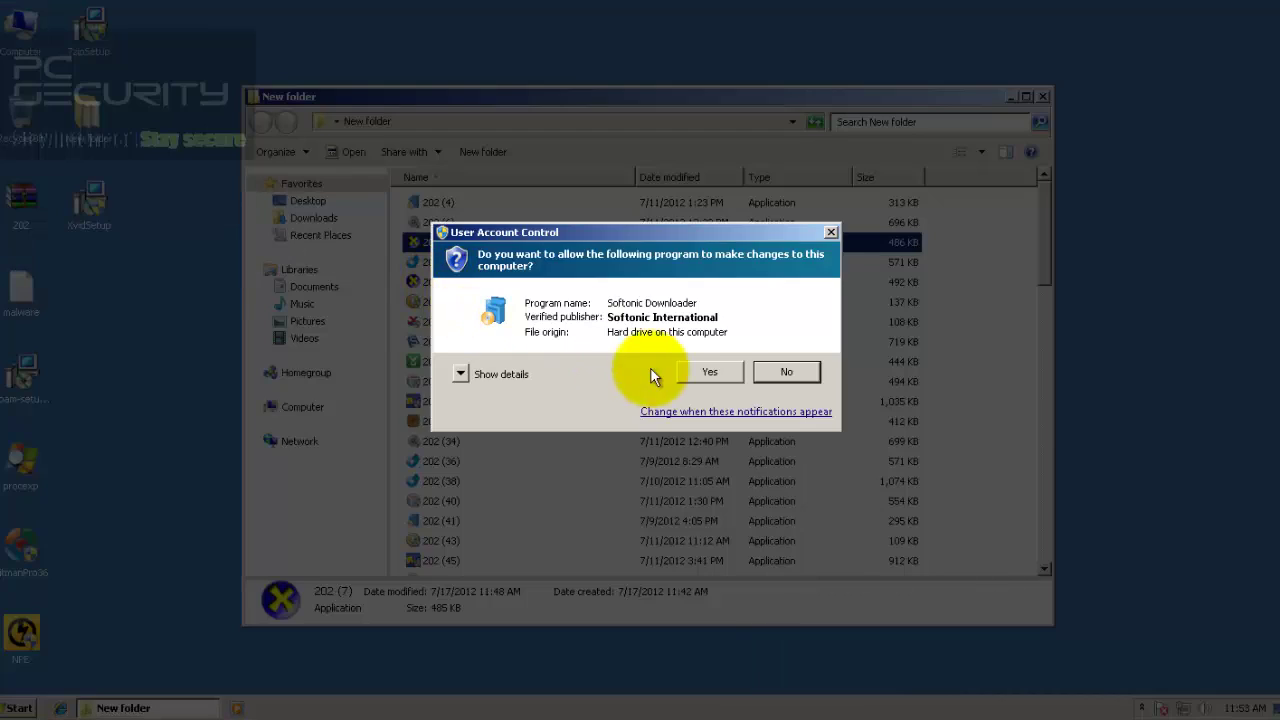
click(678, 362)
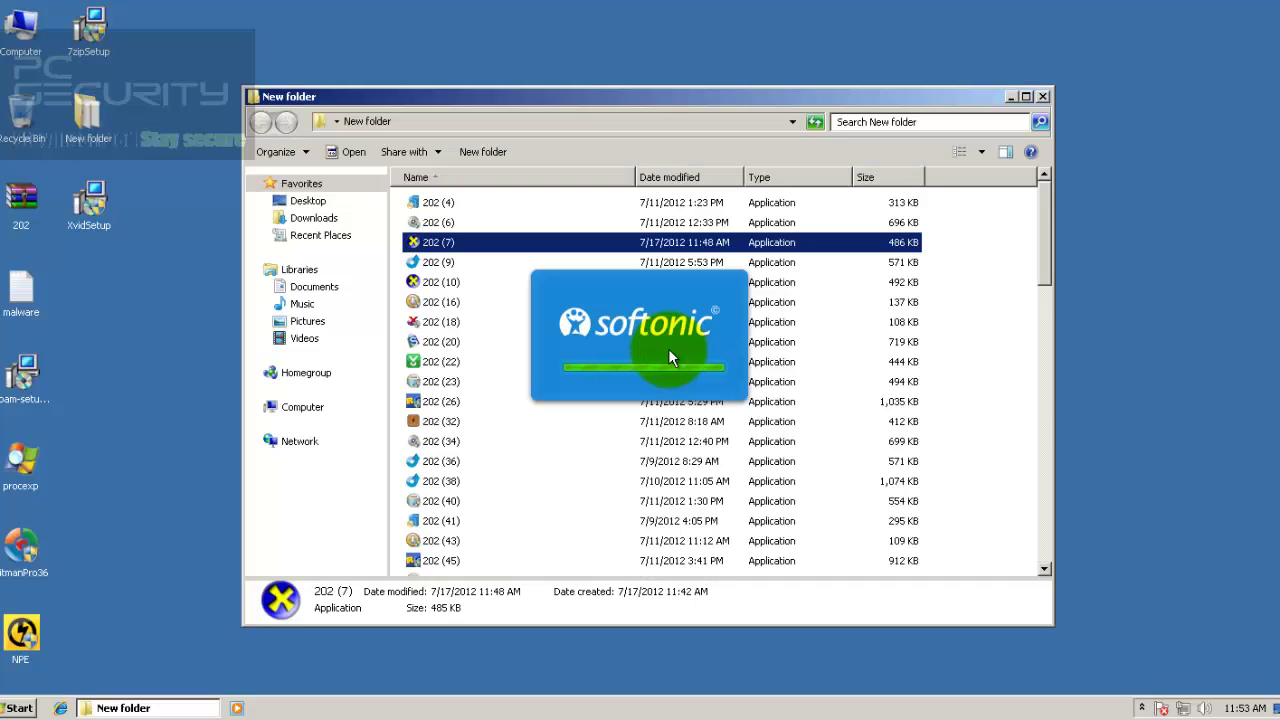
- Look through the samples further down the New folder and run 202 (66)
click(450, 443)
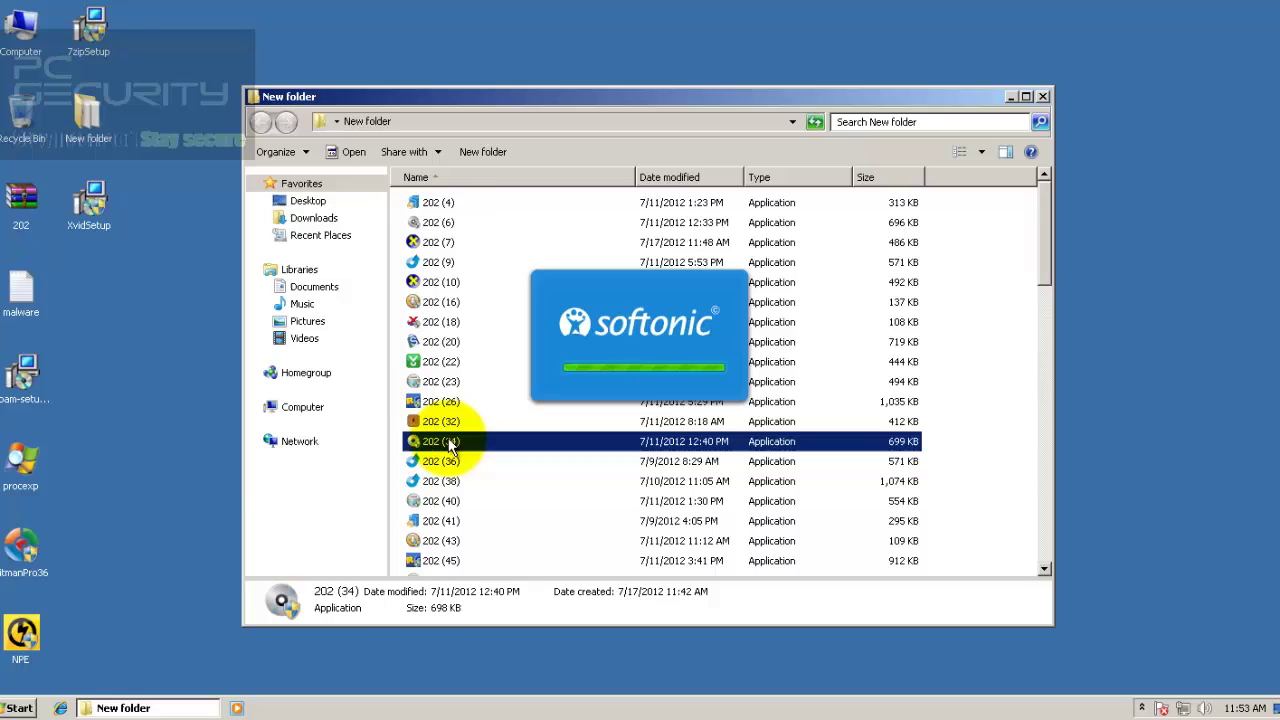
click(438, 382)
click(437, 362)
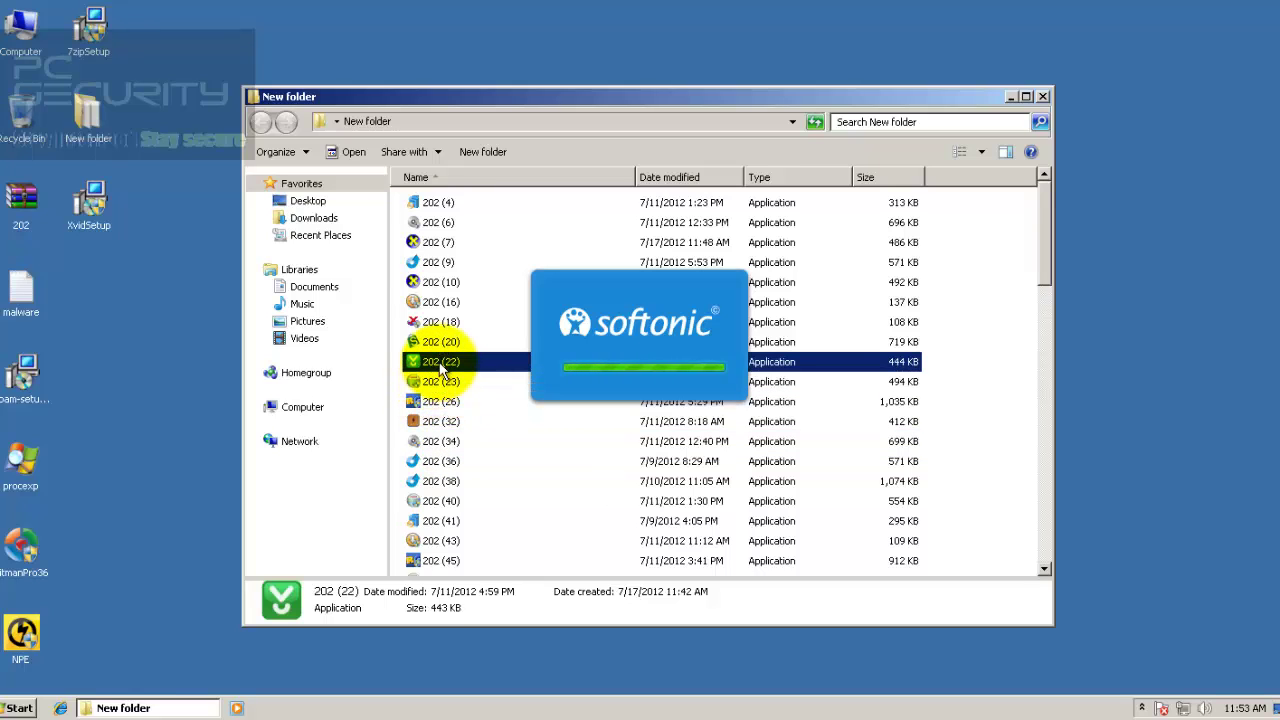
scroll(438, 363, down, 4)
click(437, 508)
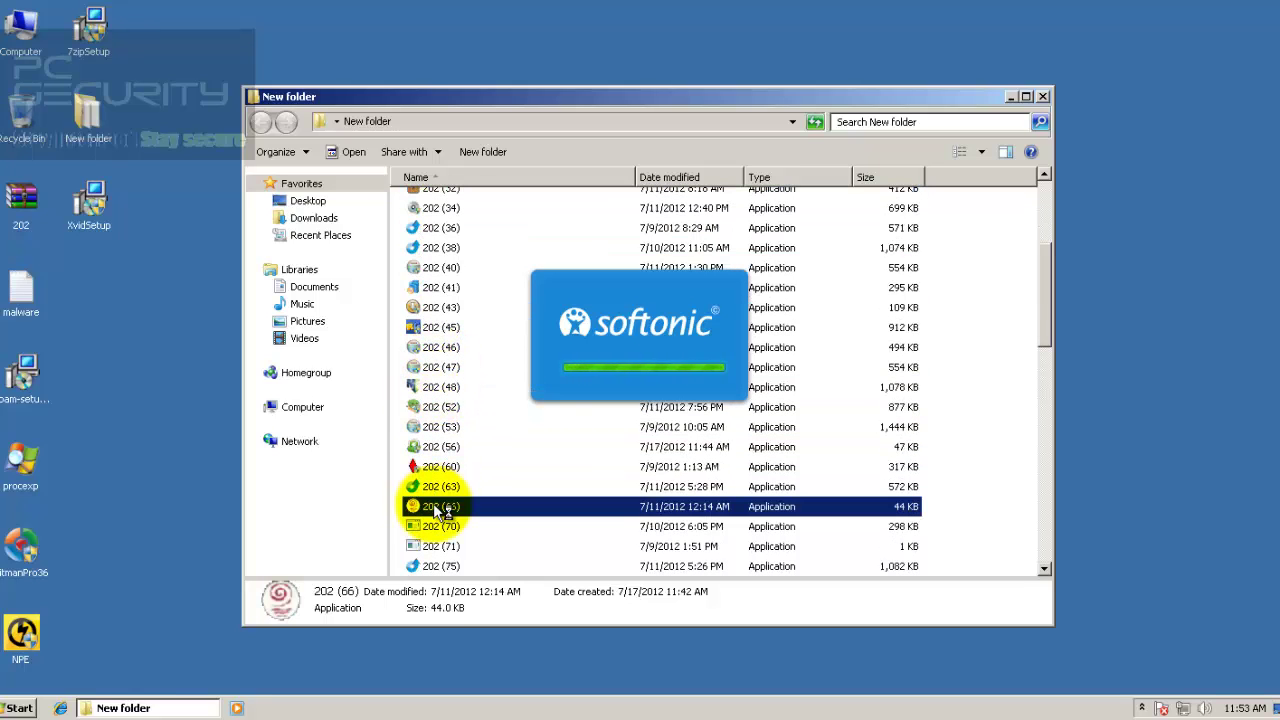
double_click(437, 508)
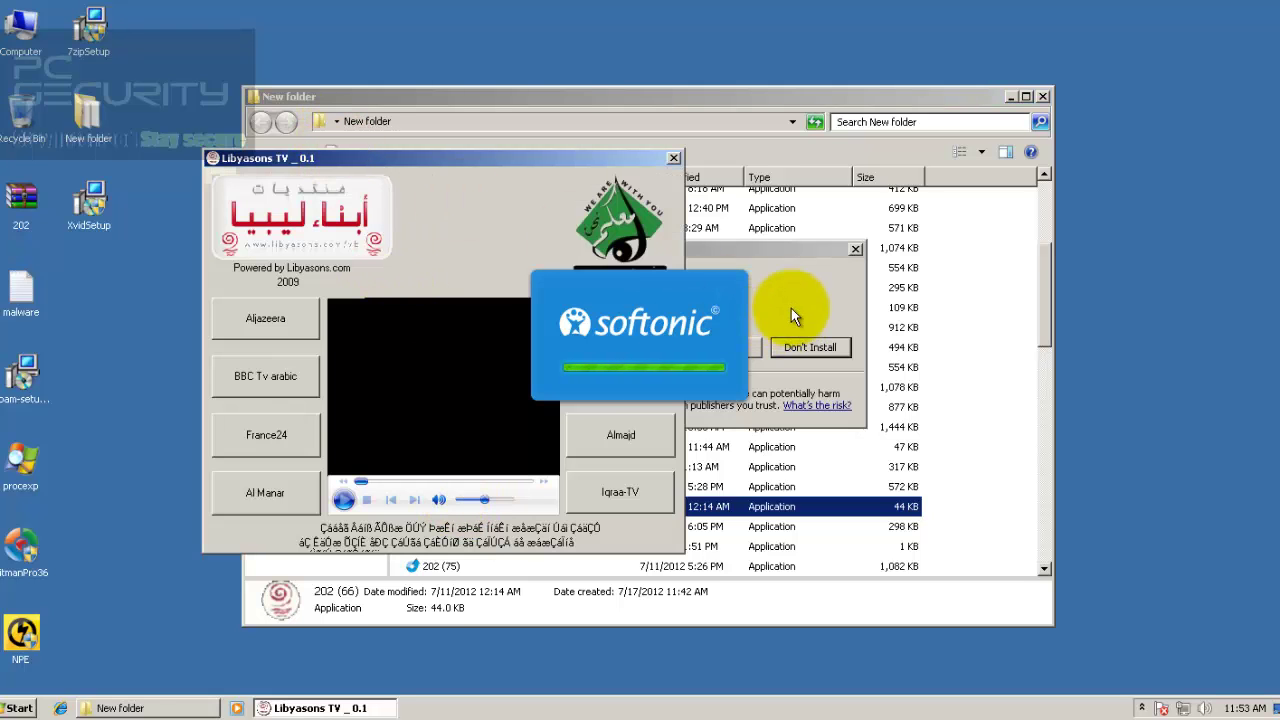
- Move the Softonic Downloader security warning clear of the other windows and decline the Adobe Flash Player installation
click(791, 316)
drag(624, 253, 975, 233)
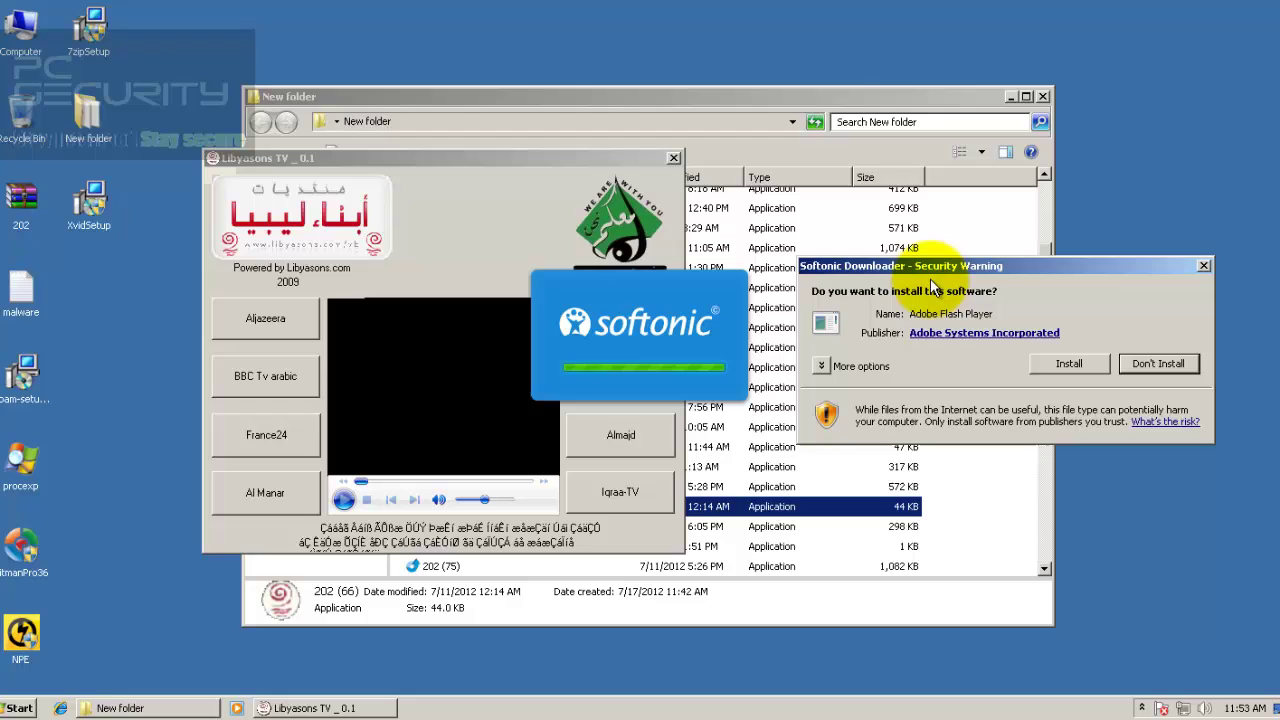
click(1138, 360)
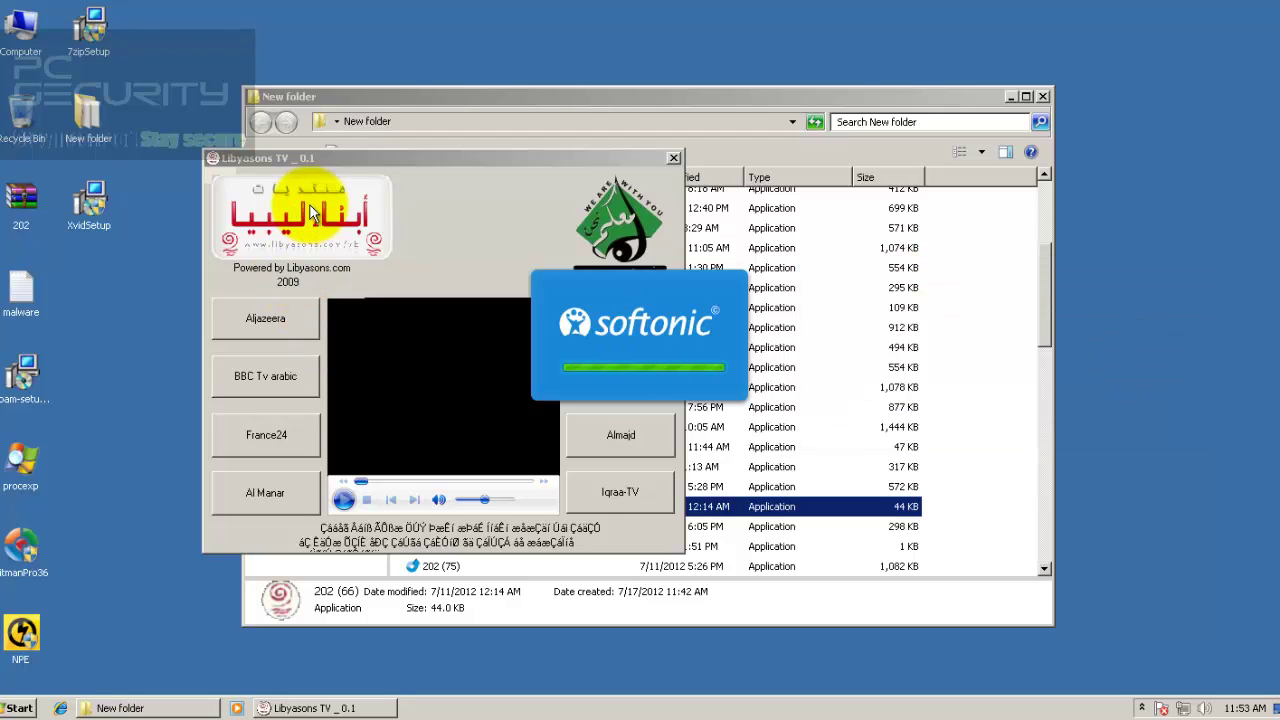
- Try the Aljazeera and Iqraa-TV channels in Libyasons TV and close the program
click(272, 330)
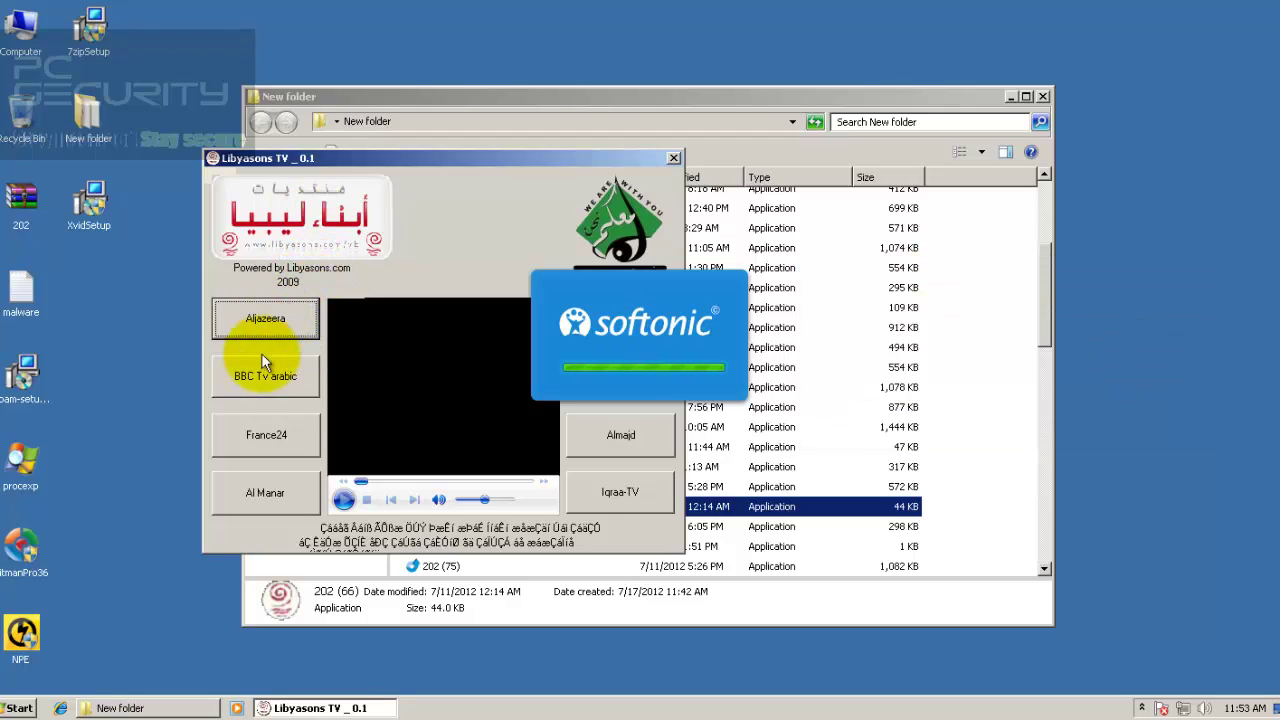
click(637, 487)
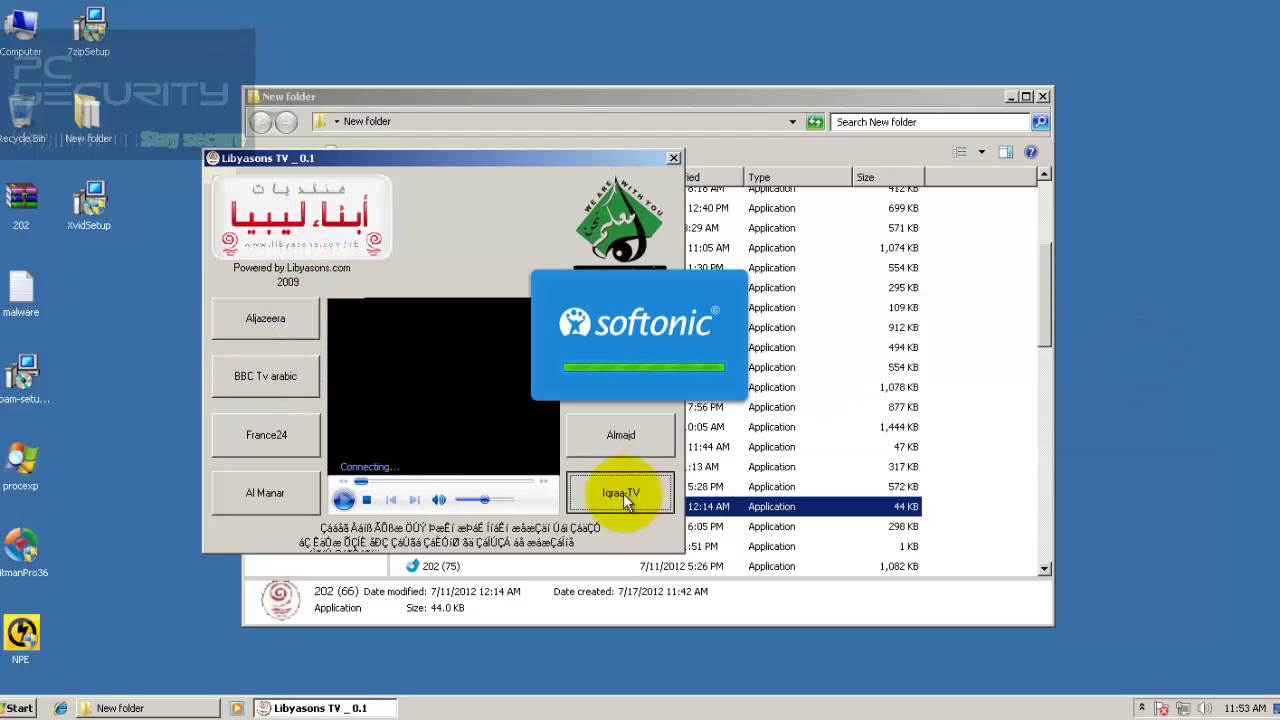
click(674, 158)
- Run sample 202 (70), dismiss its crash dialog, and decline the Adobe Flash Player installation for Softonic Downloader
click(445, 527)
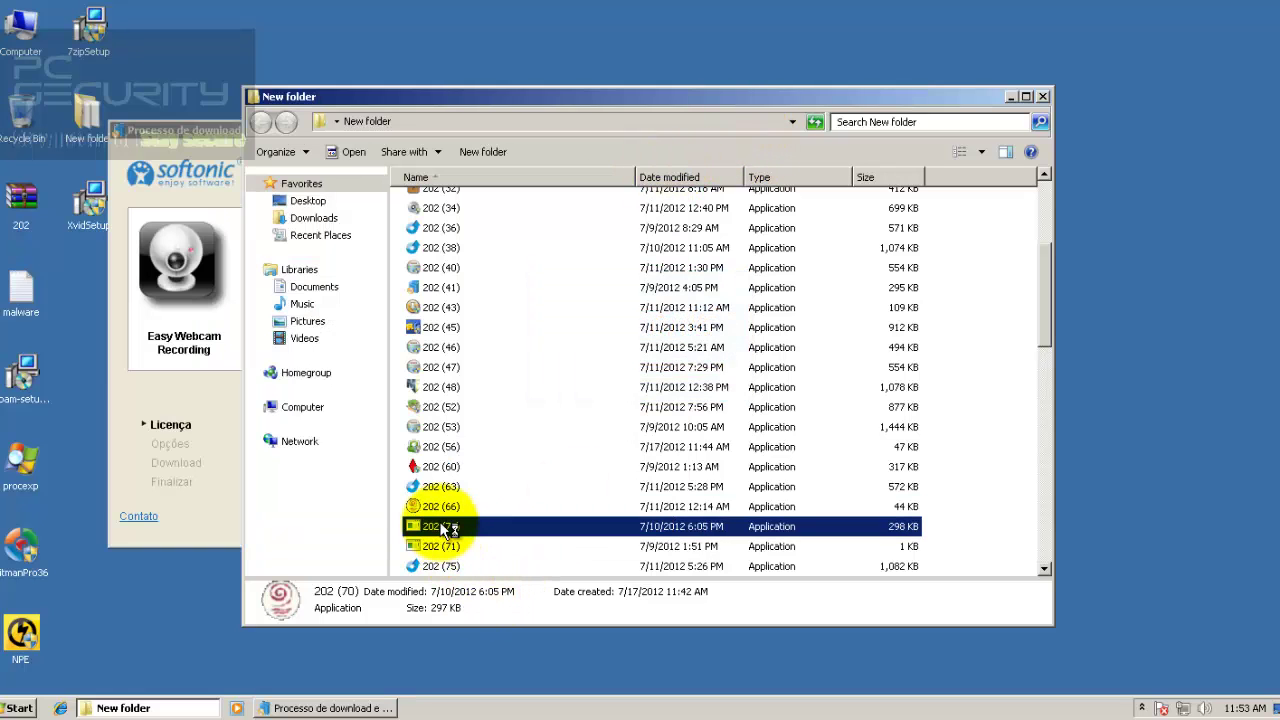
click(199, 134)
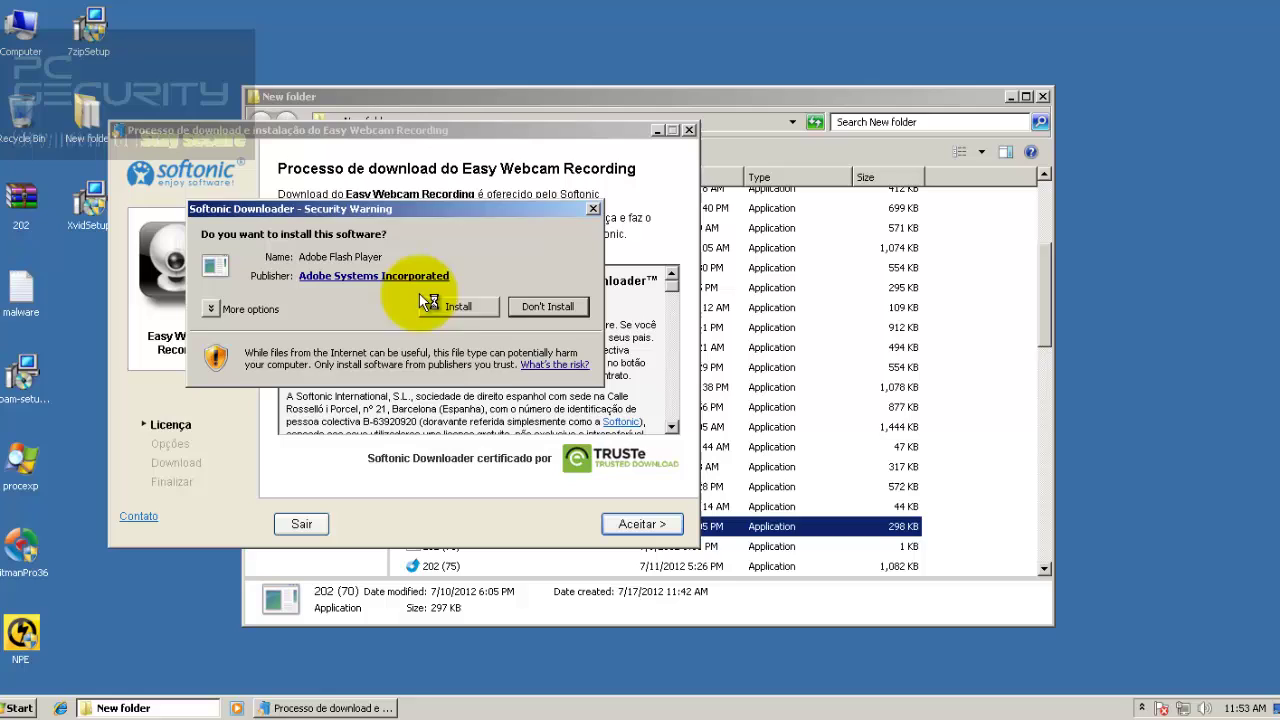
click(540, 306)
click(526, 356)
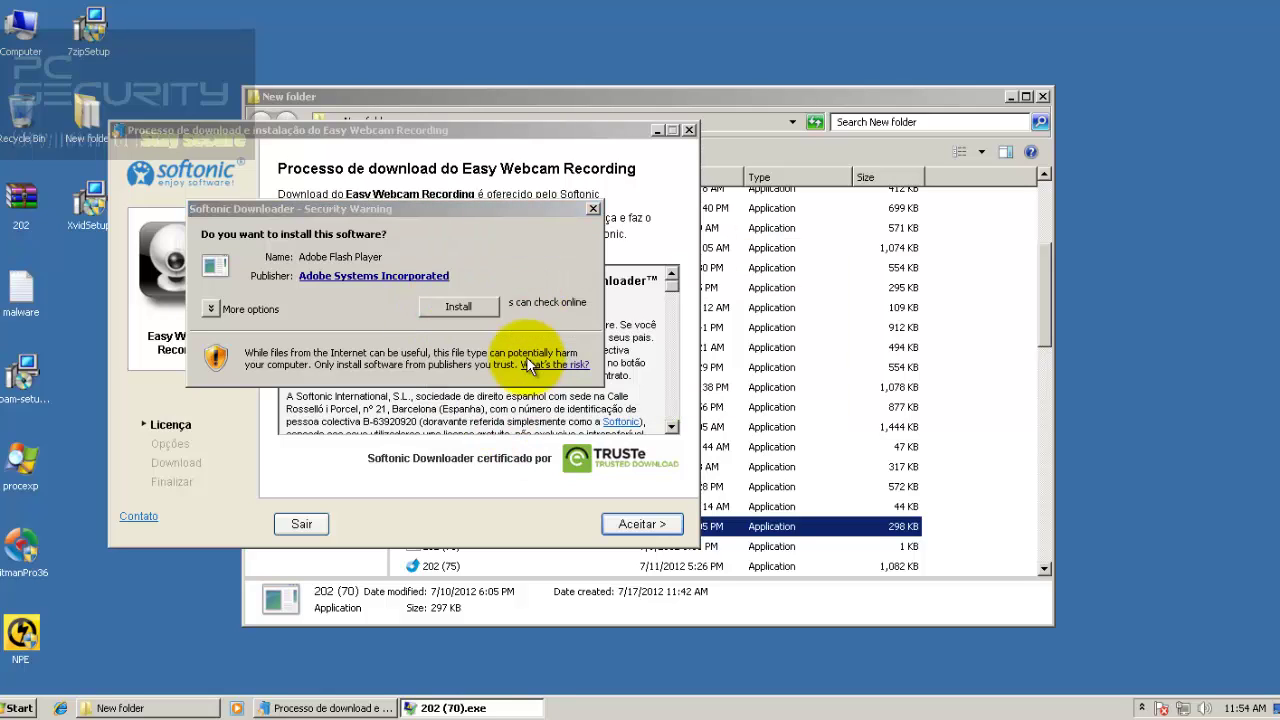
click(533, 302)
- Accept the Softonic licence, keep the toolbar and Karos Online offers, start the Easy Webcam Recording download and minimize the downloader
click(643, 527)
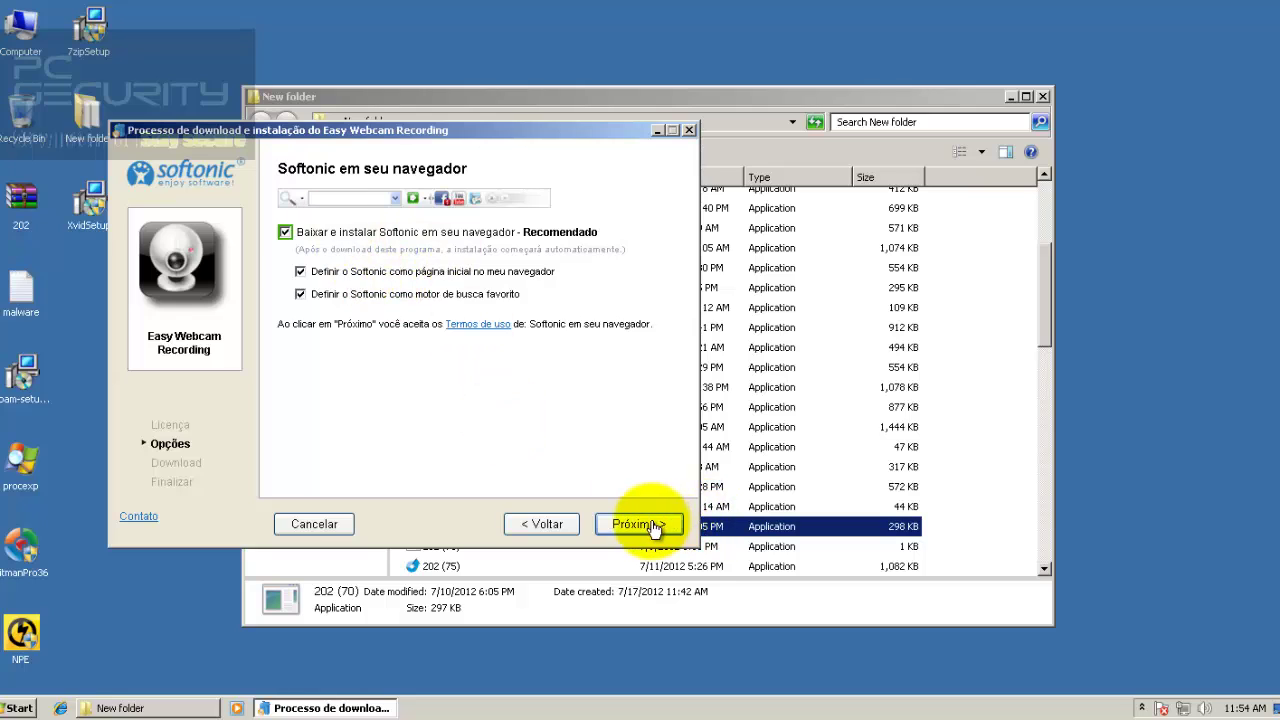
click(652, 526)
click(375, 461)
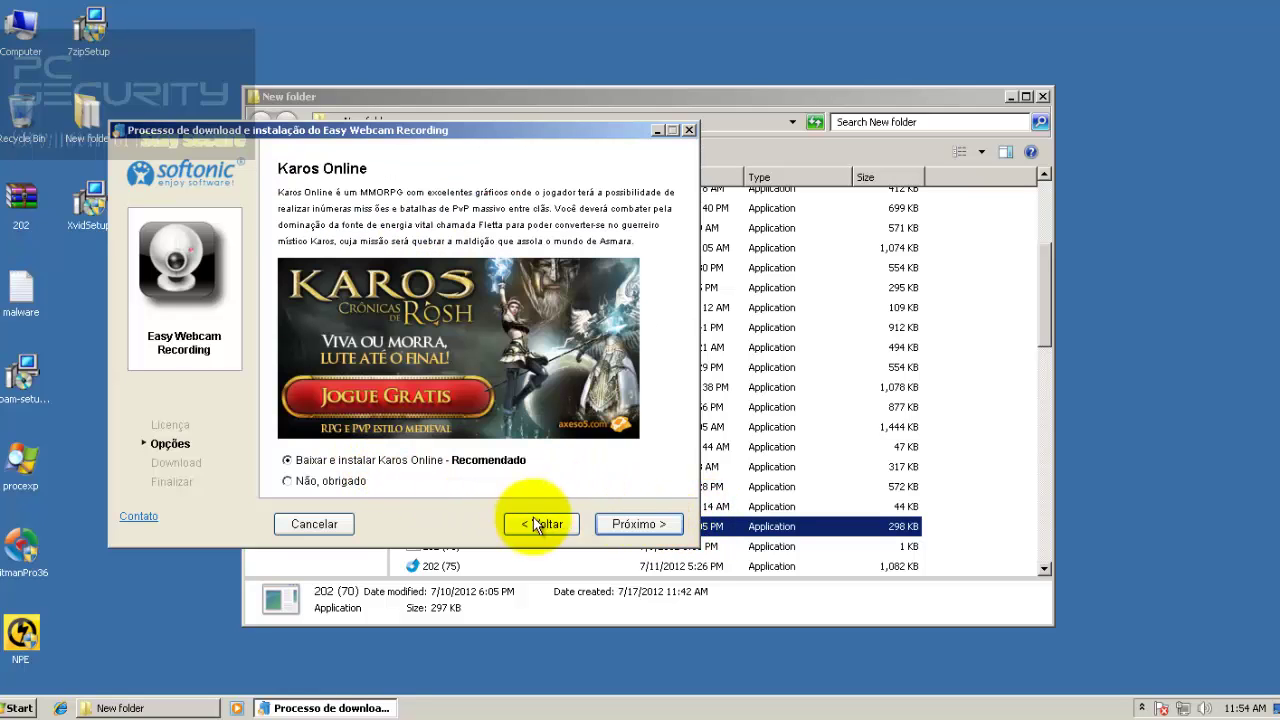
click(645, 525)
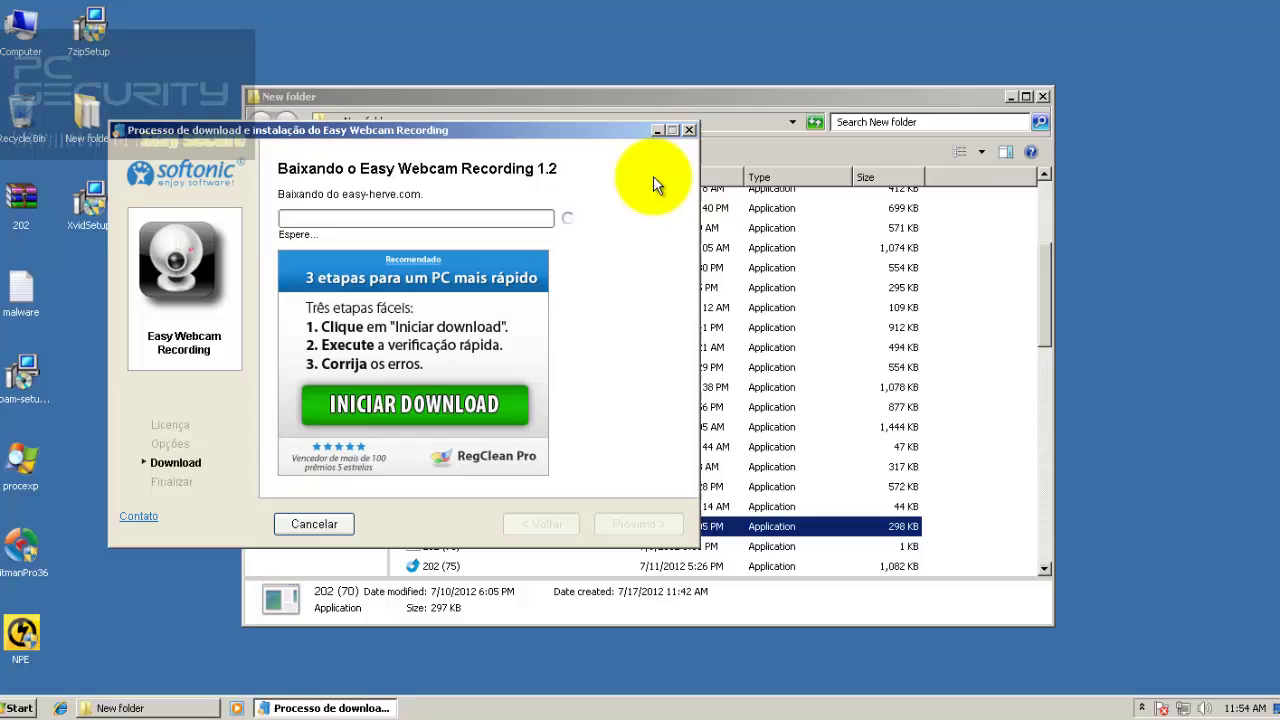
click(659, 130)
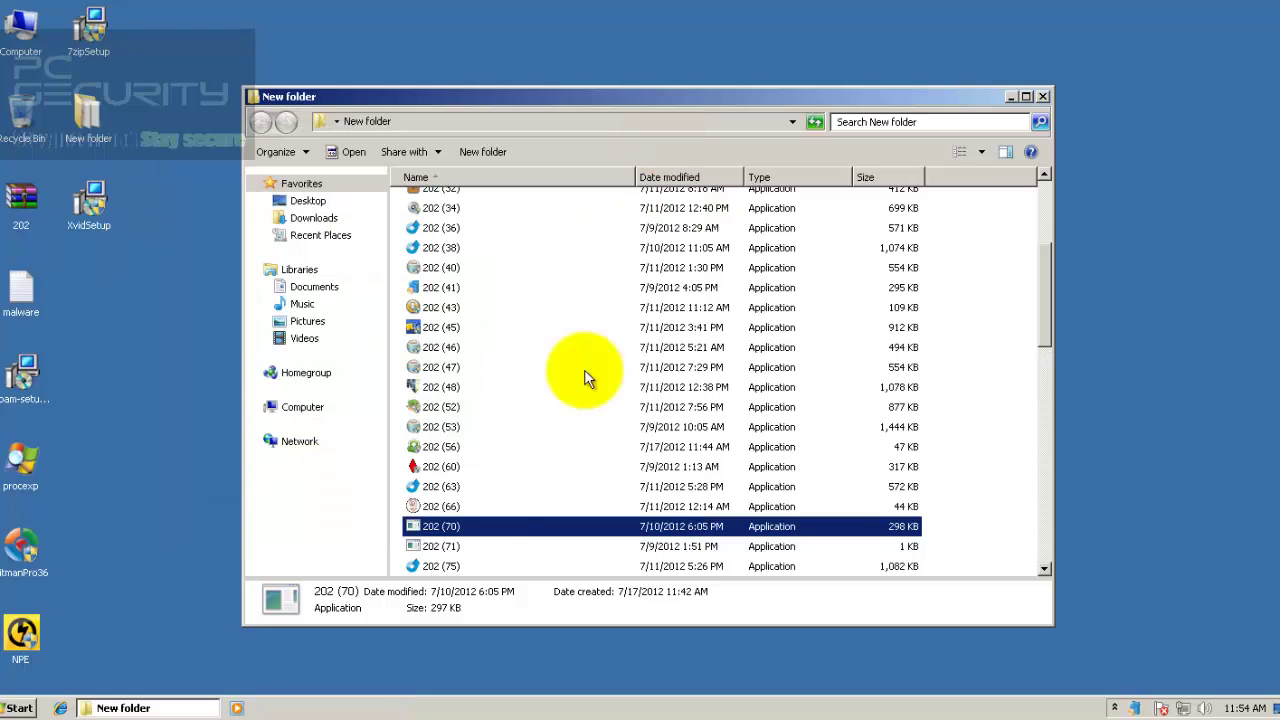
- Try running samples 202 (71), 202 (75), 202 (84) and 202 (81), dismissing the application error dialogs
click(452, 548)
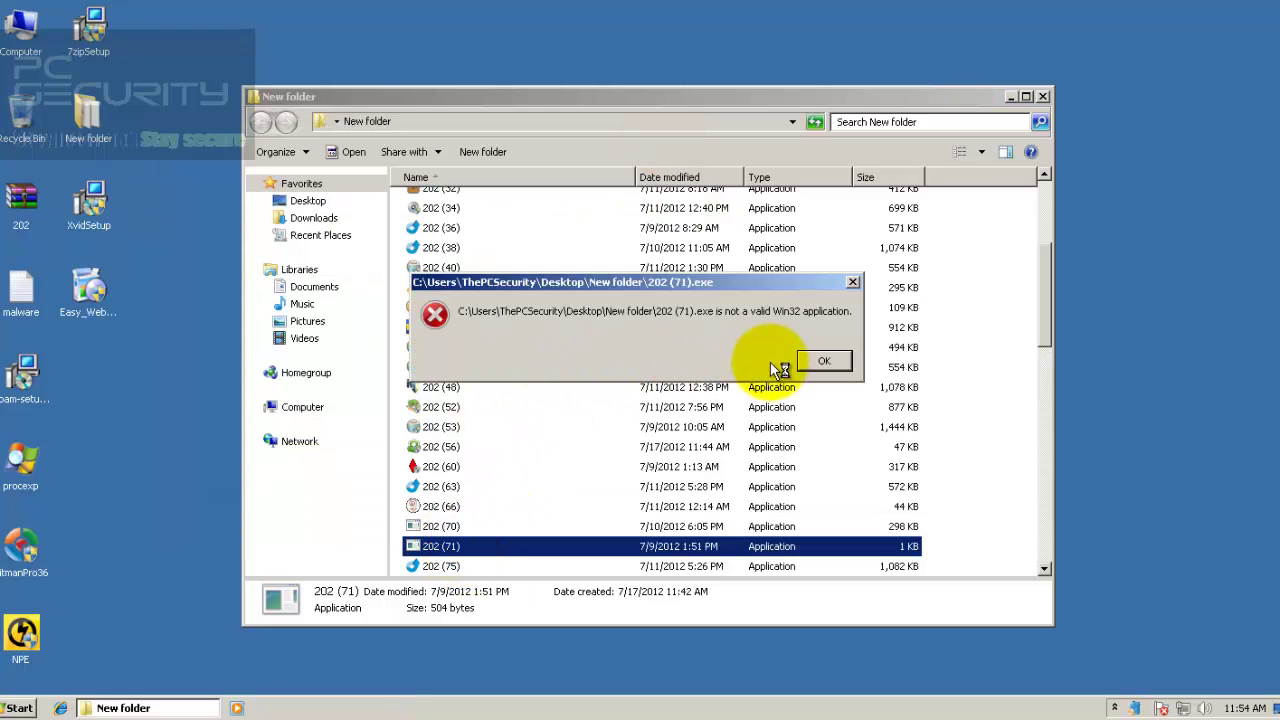
click(820, 362)
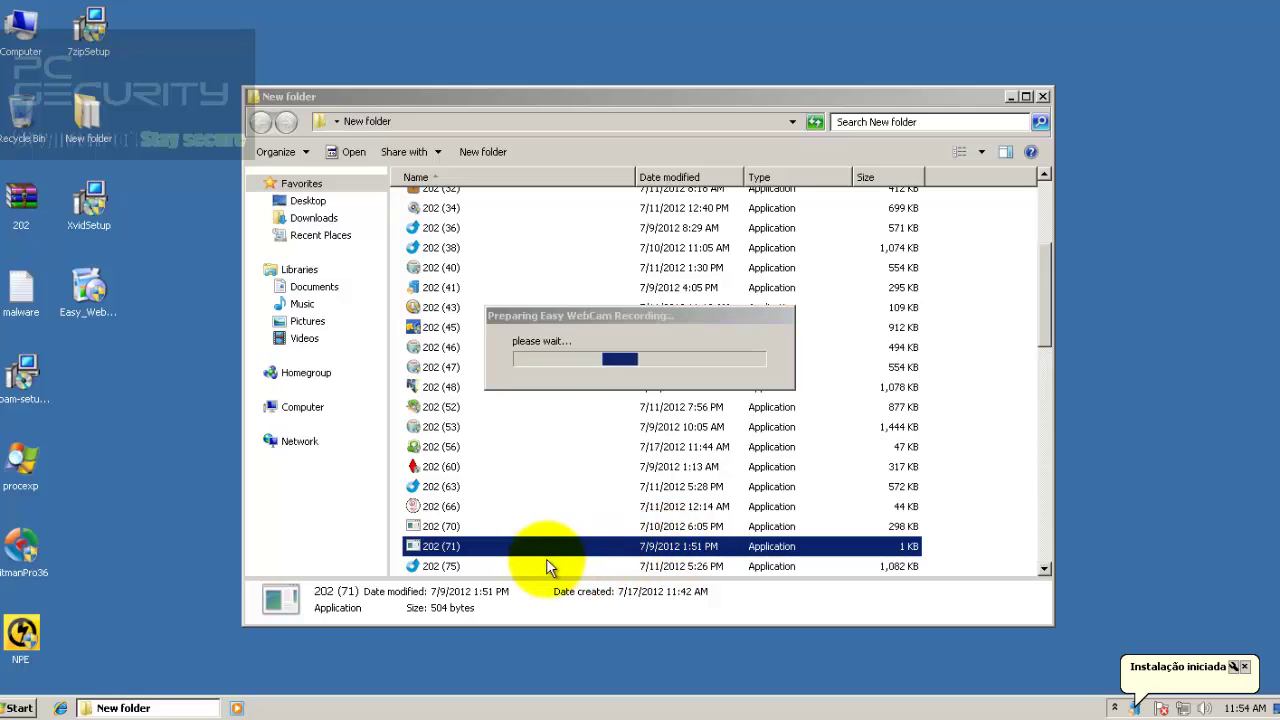
click(507, 569)
scroll(500, 570, down, 1)
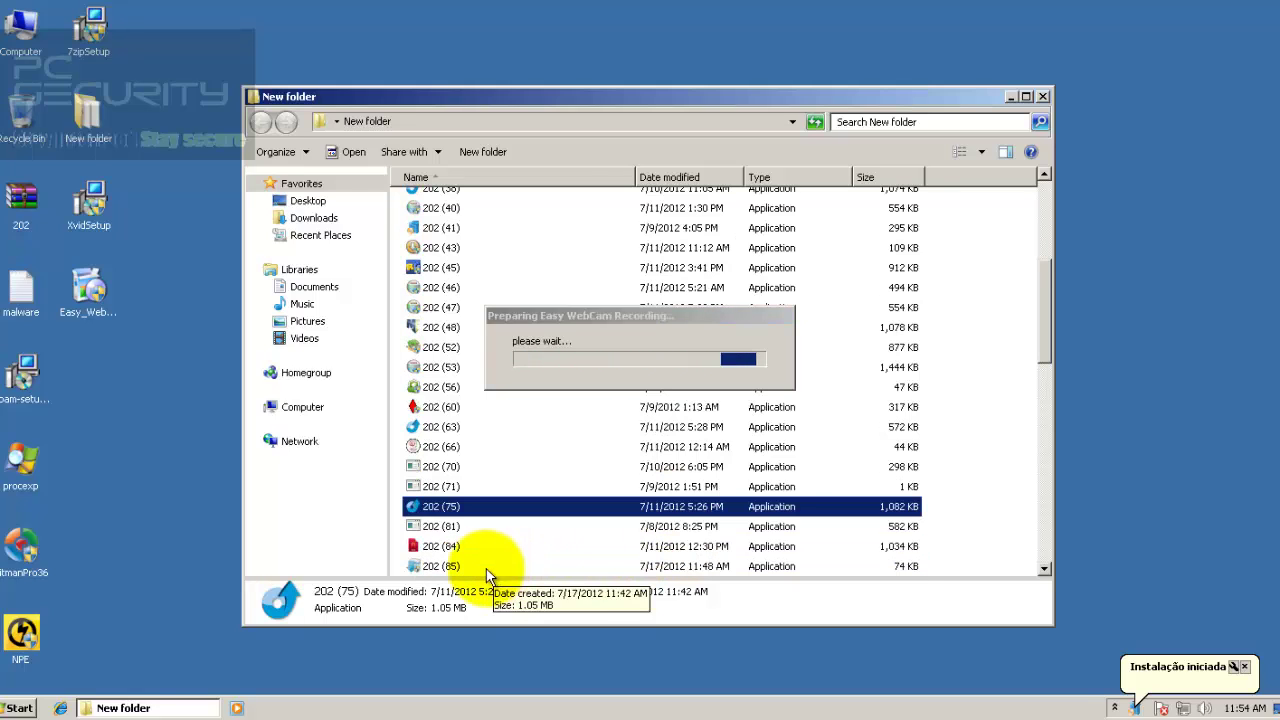
click(455, 548)
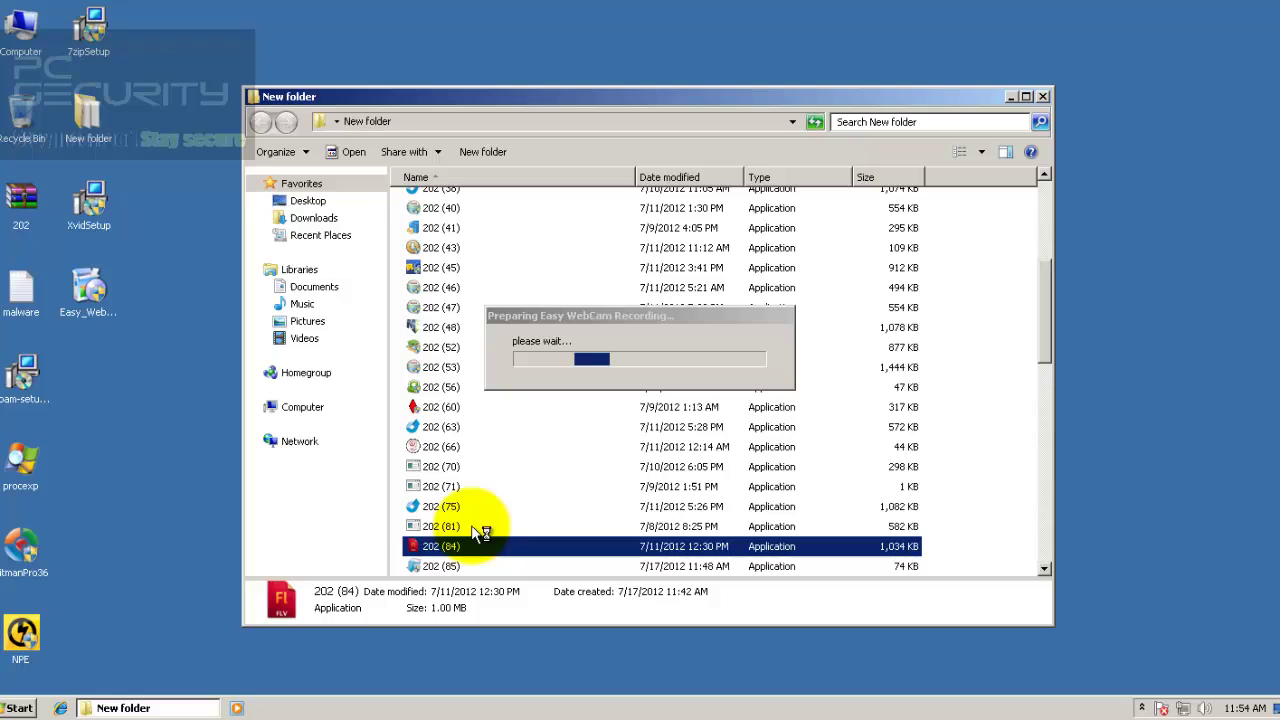
click(478, 530)
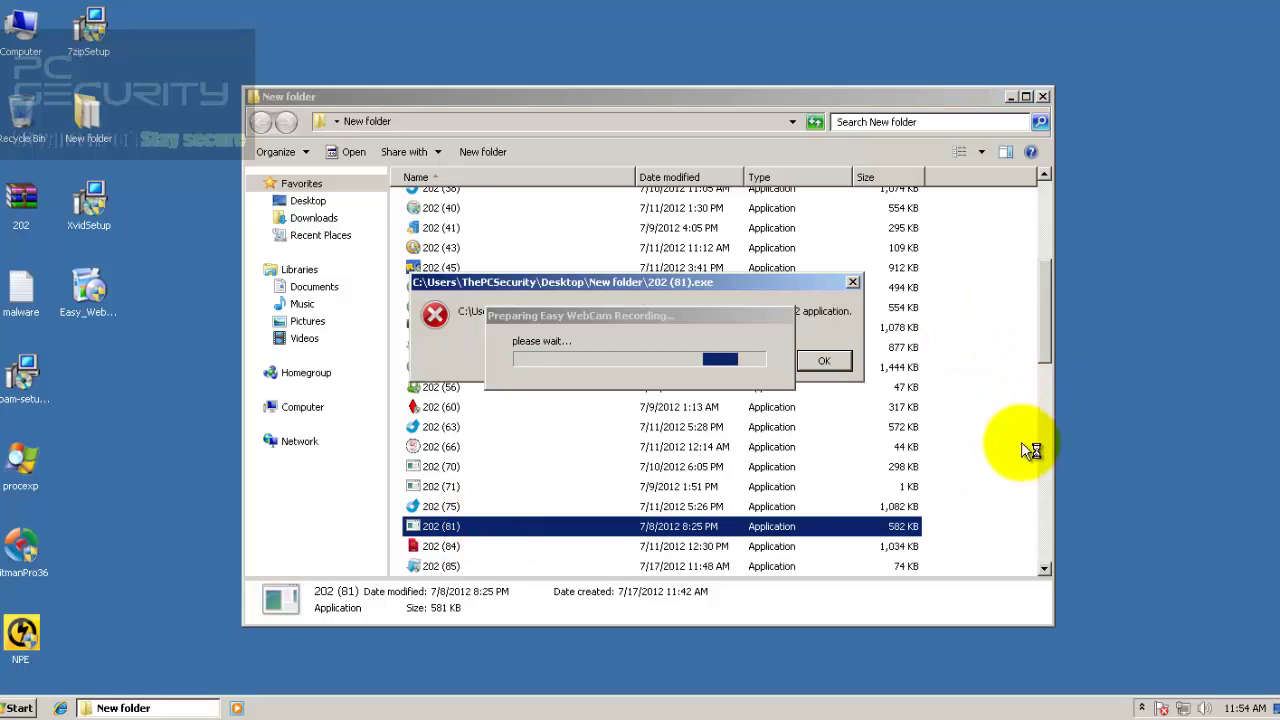
click(830, 362)
- Continue the Easy WebCam Recording setup with the default IncrediBar options and minimize the wizard
drag(1043, 320, 1041, 410)
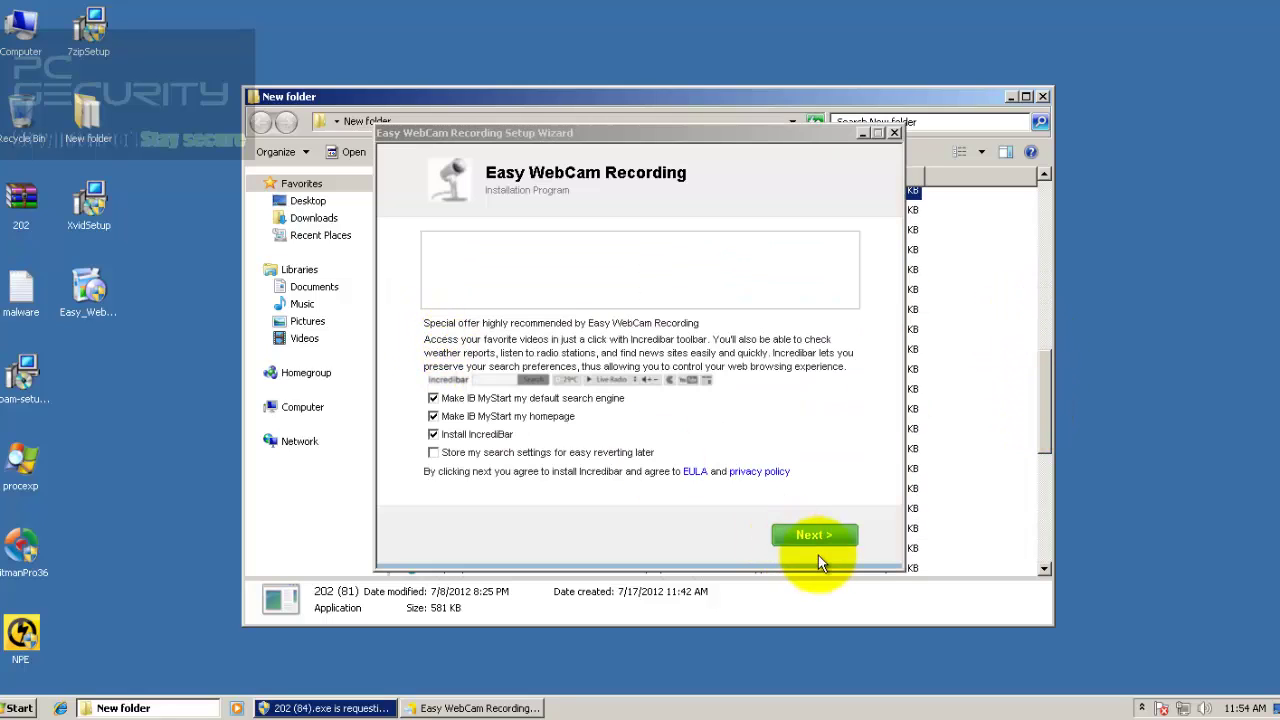
click(810, 536)
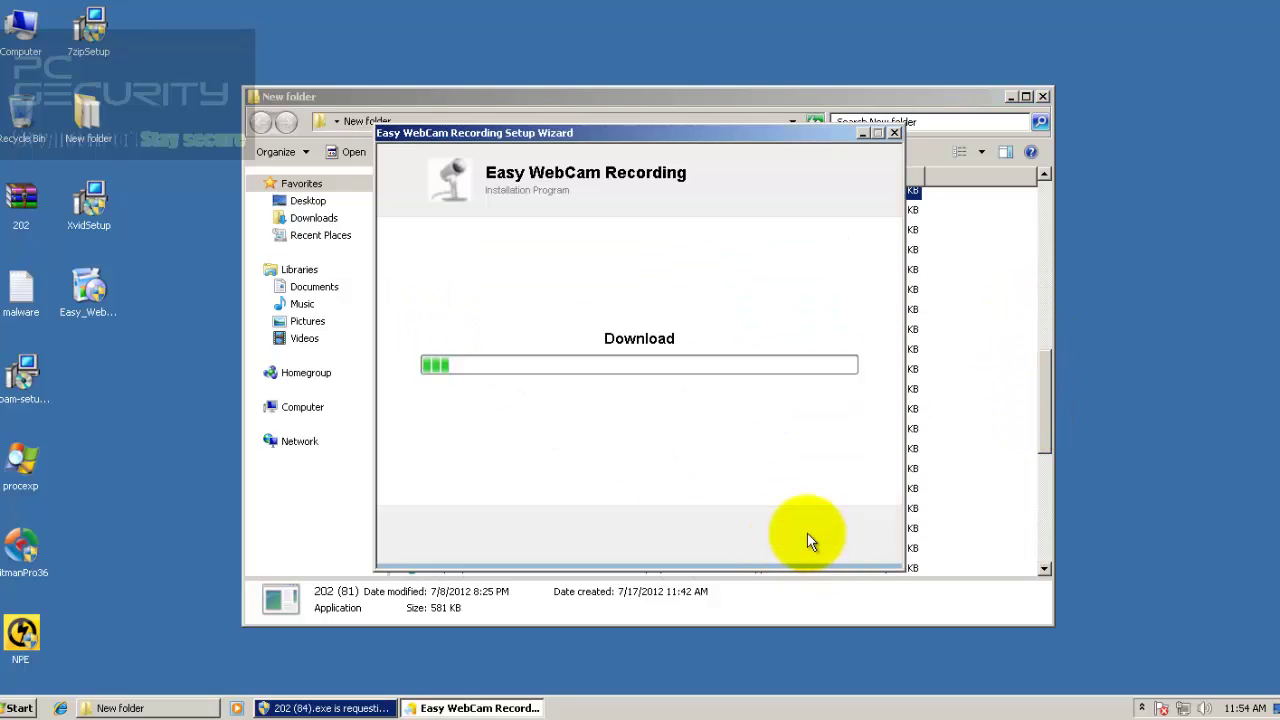
click(858, 132)
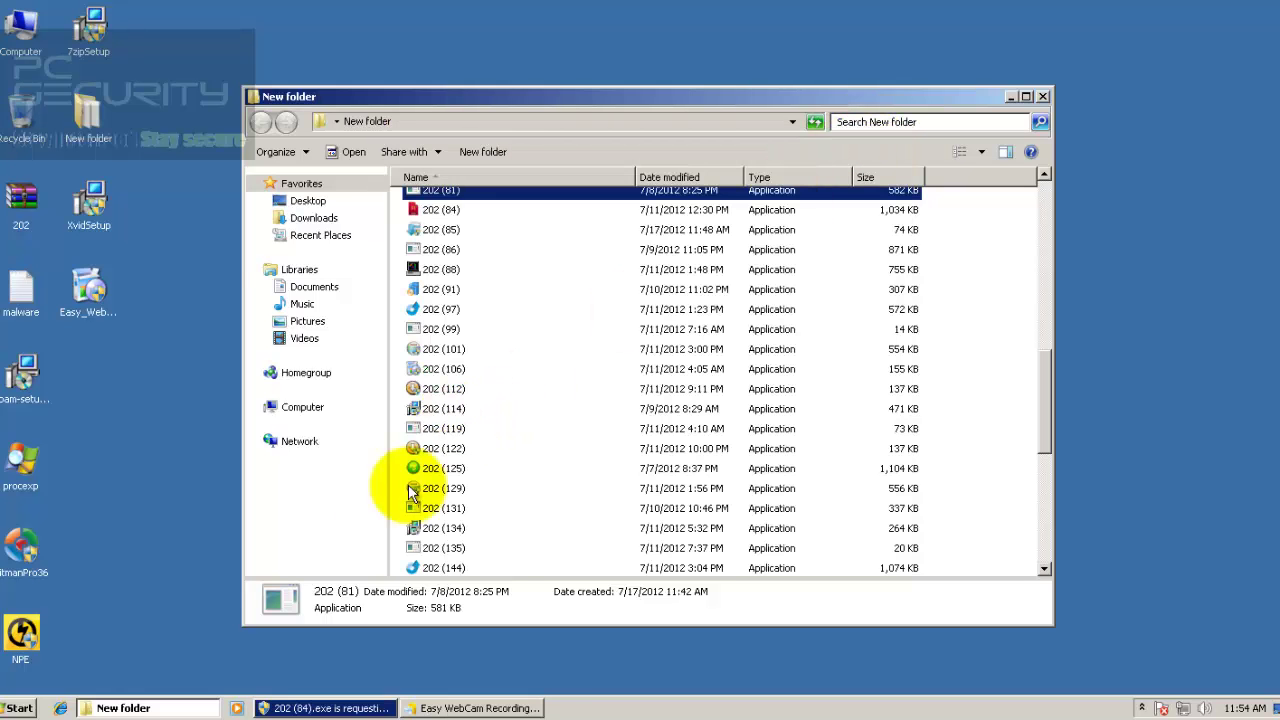
- Allow 202 (84).exe to make changes to the computer and run sample 202 (119)
click(325, 707)
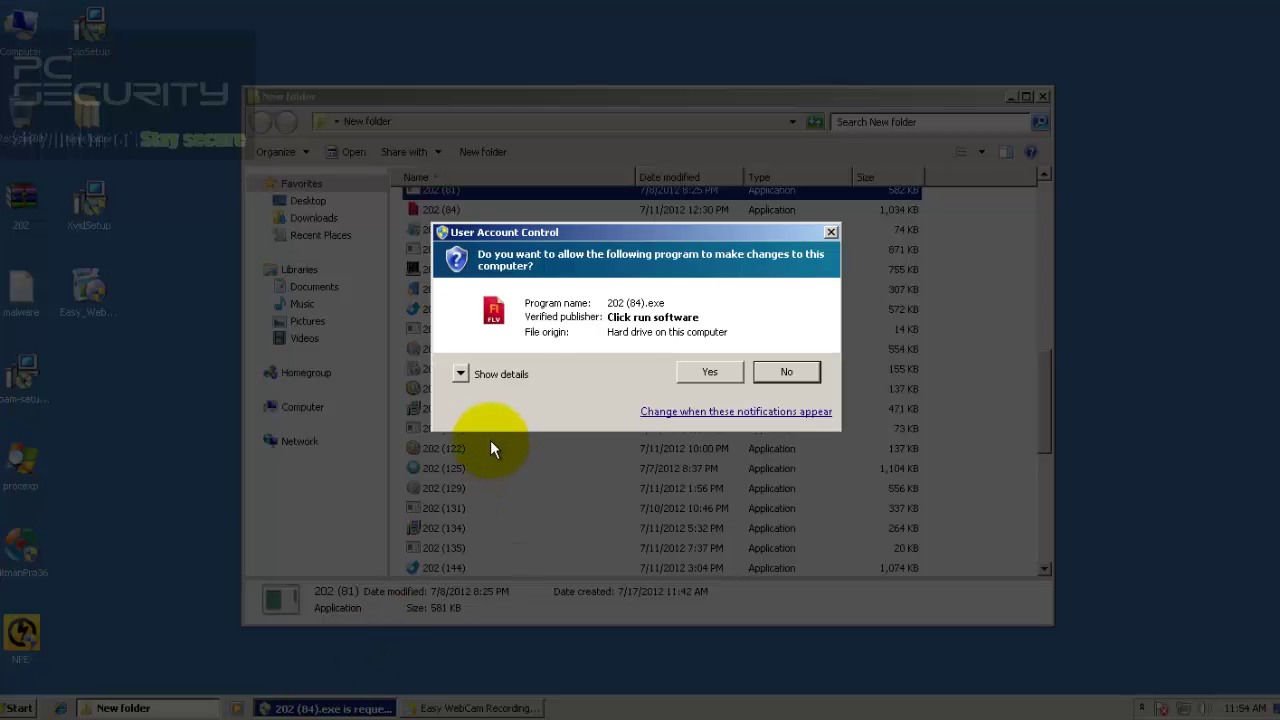
click(707, 373)
click(447, 430)
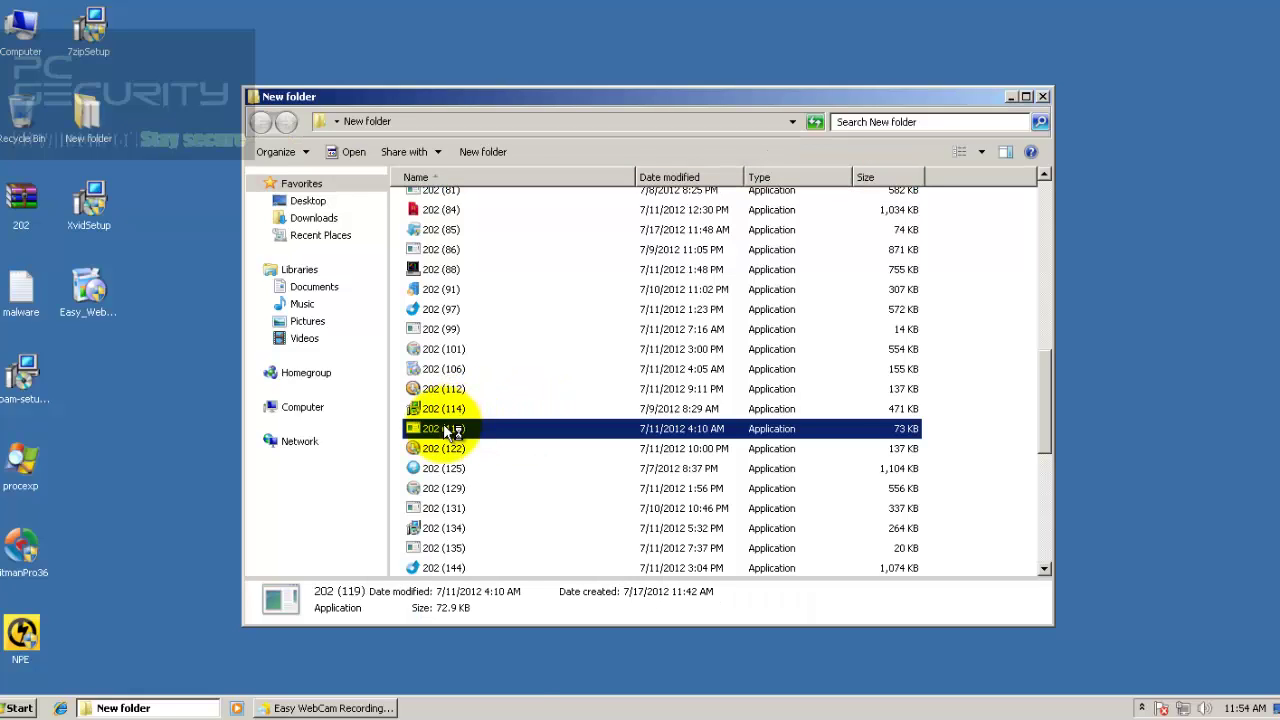
double_click(447, 430)
click(770, 415)
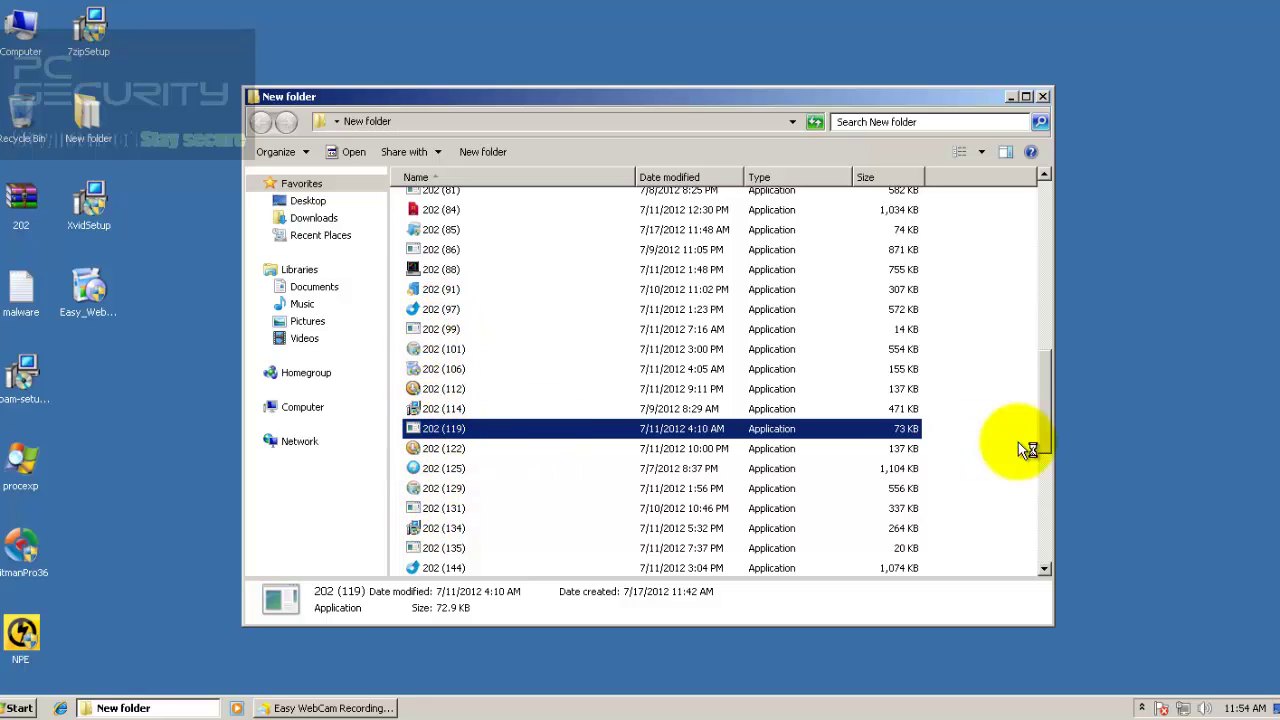
- Proceed past the FLV Player setup welcome page, run sample 202 (165) and close its StillCap window
drag(1050, 368, 1050, 418)
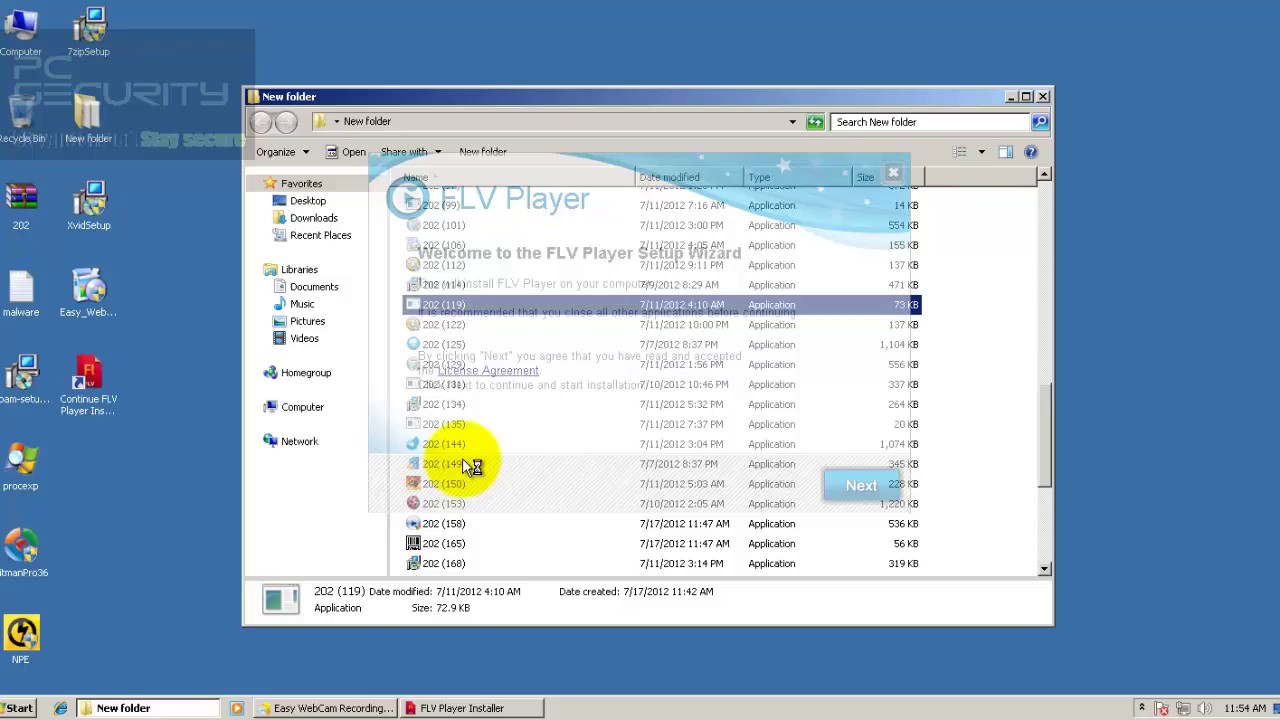
click(850, 485)
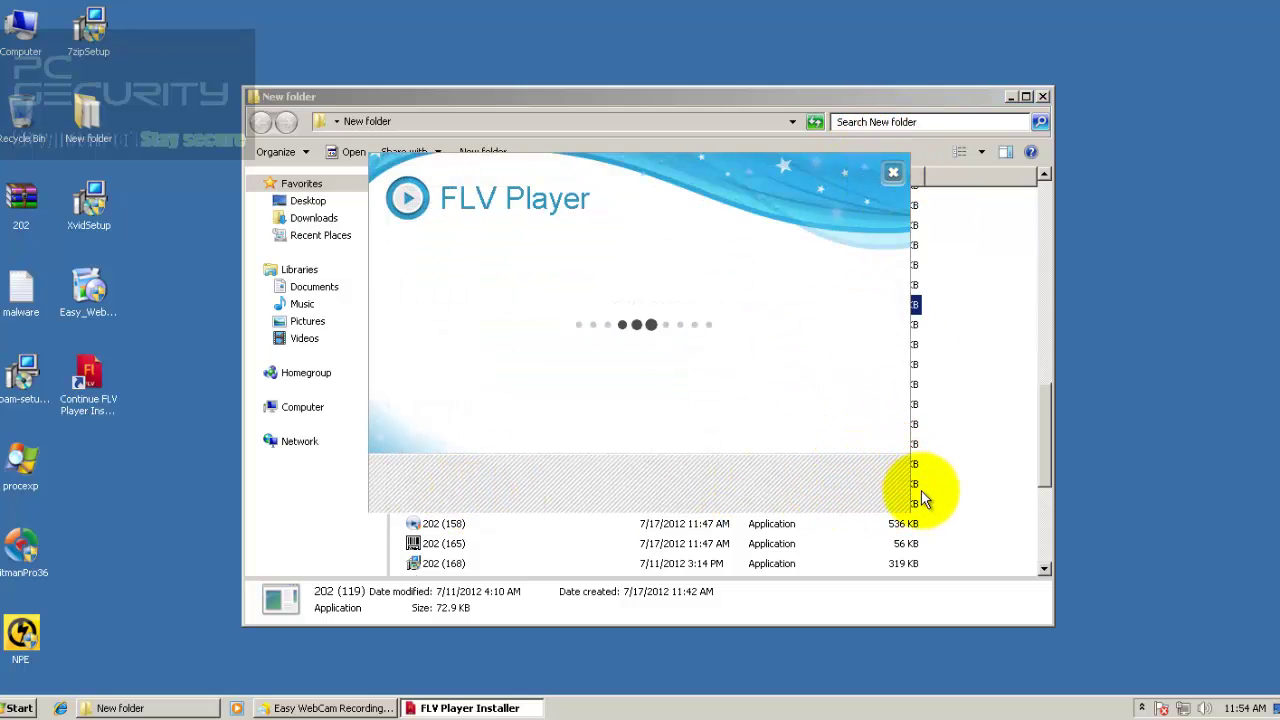
double_click(445, 543)
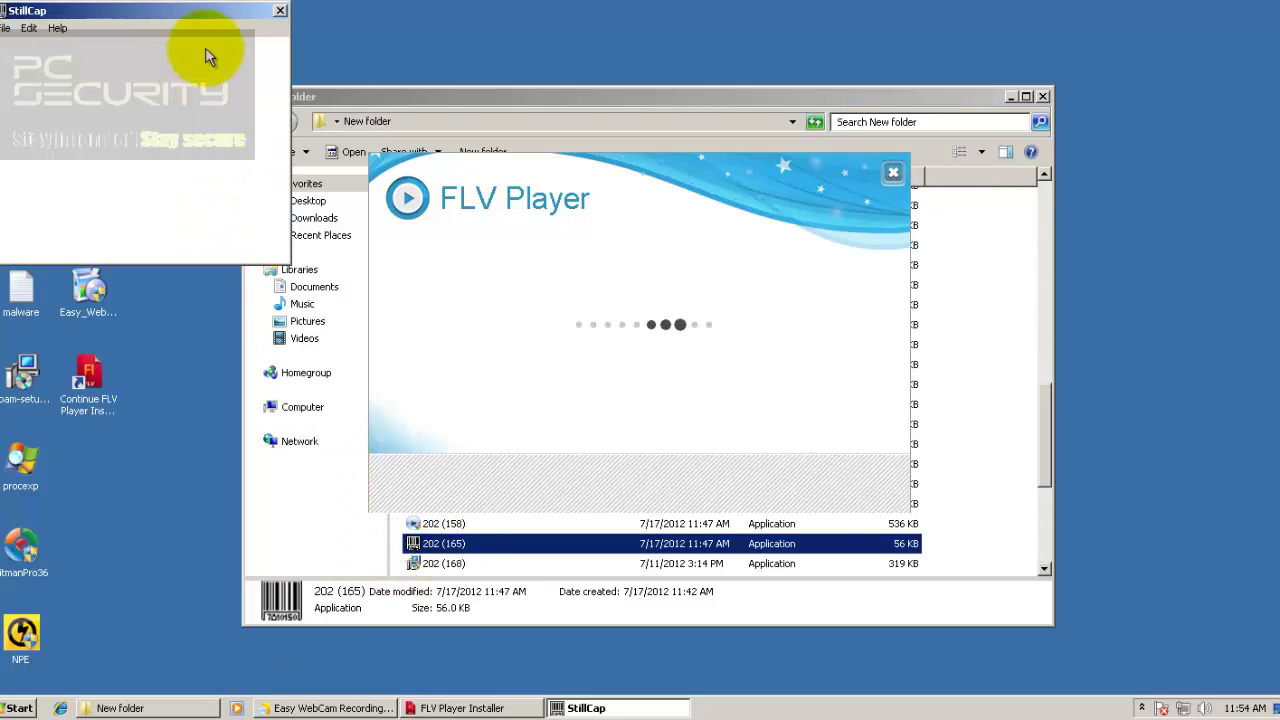
click(280, 11)
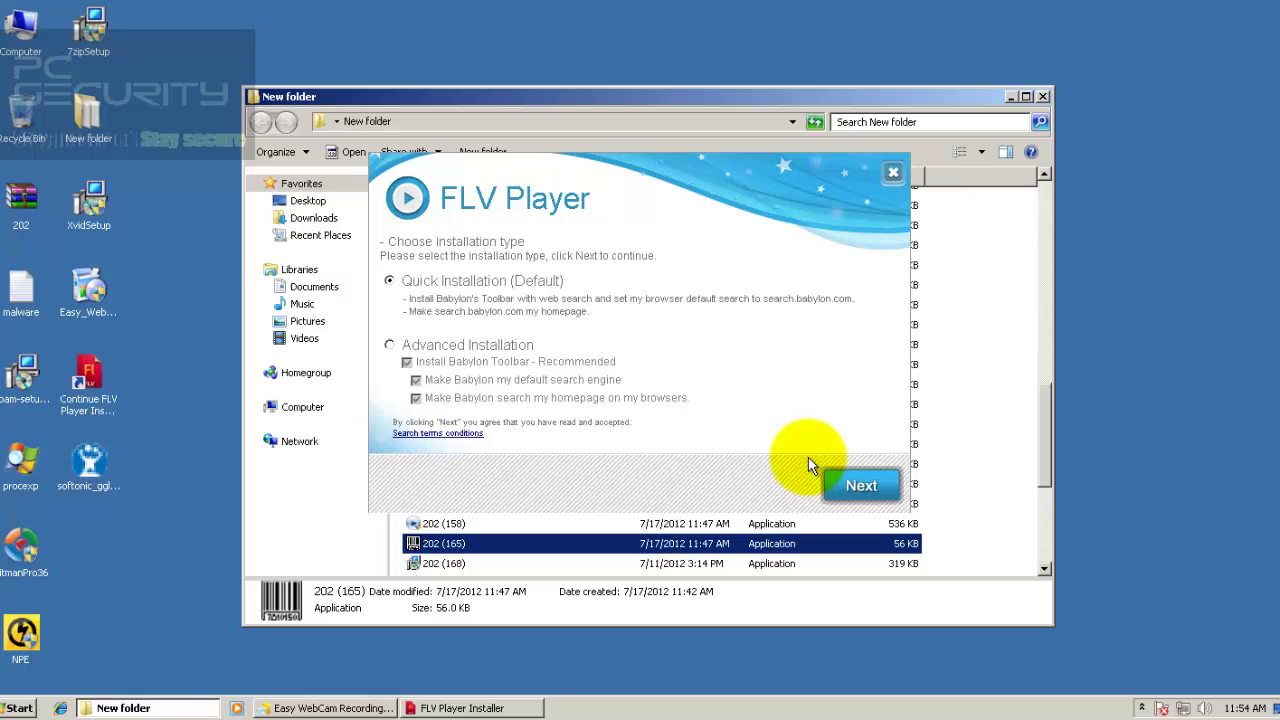
- Start the FLV Player quick installation and try running samples 202 (184), 202 (178) and 202 (183)
click(876, 484)
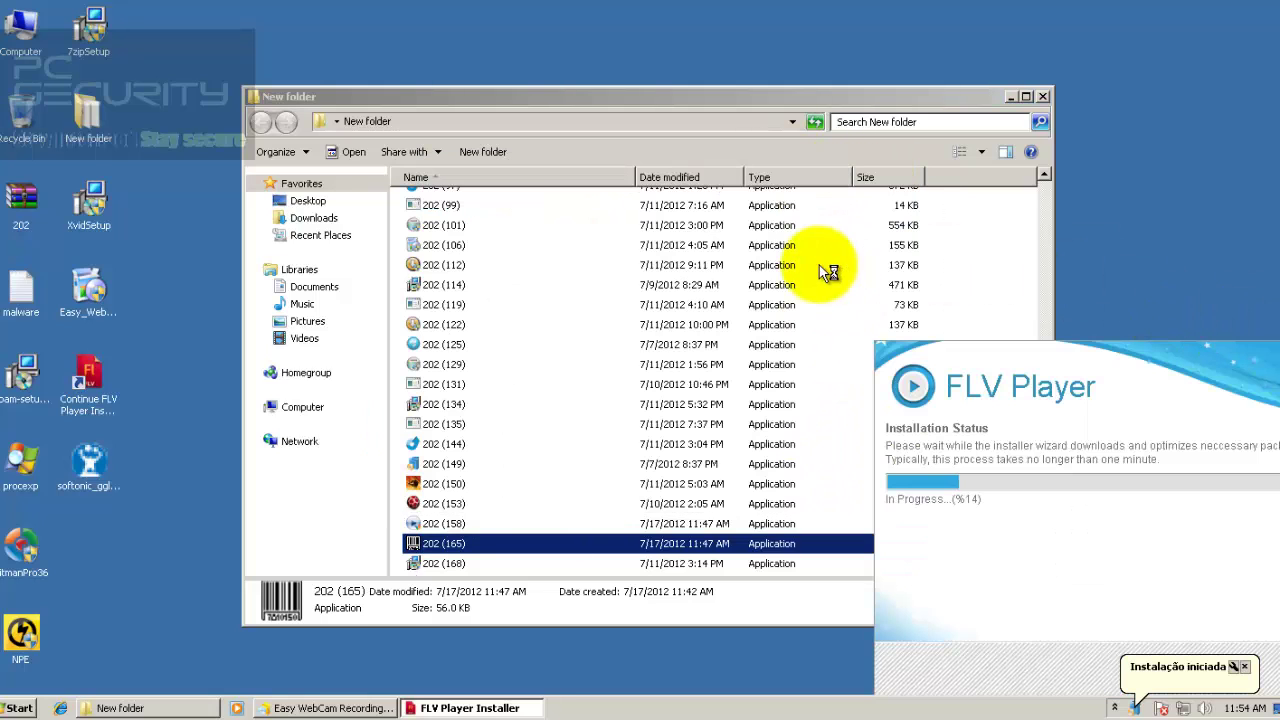
scroll(462, 470, down, 3)
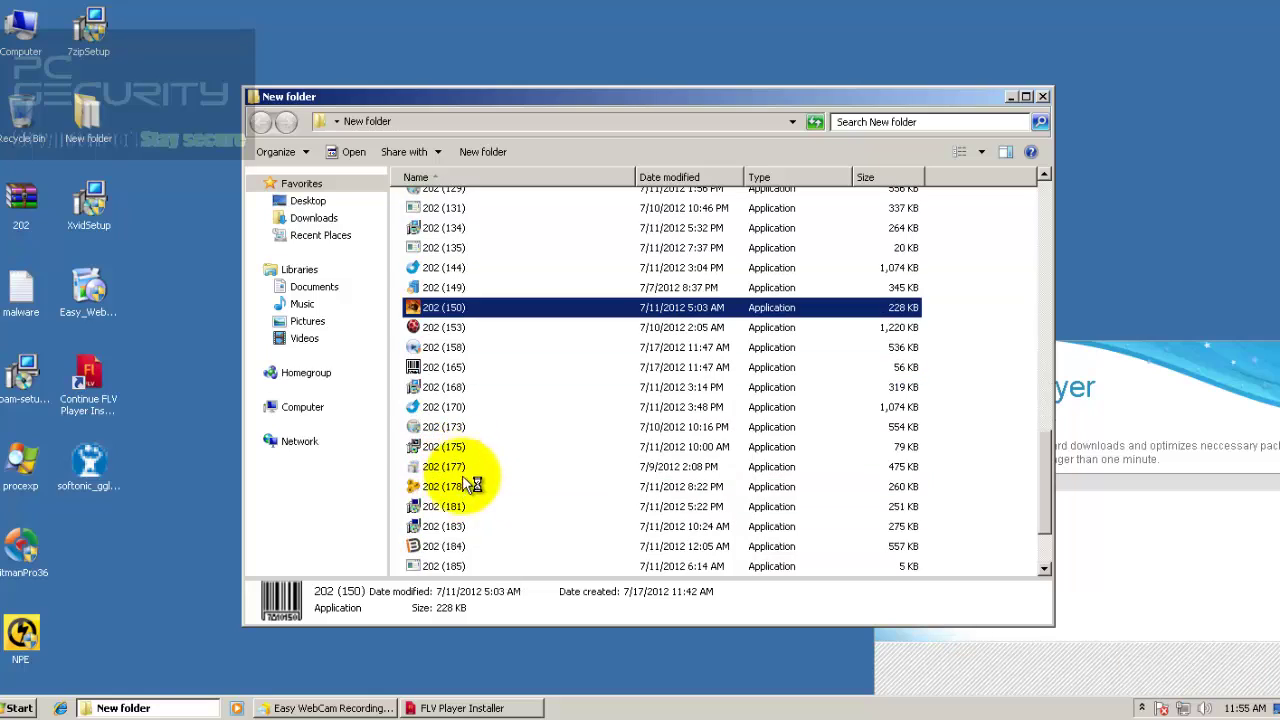
click(448, 546)
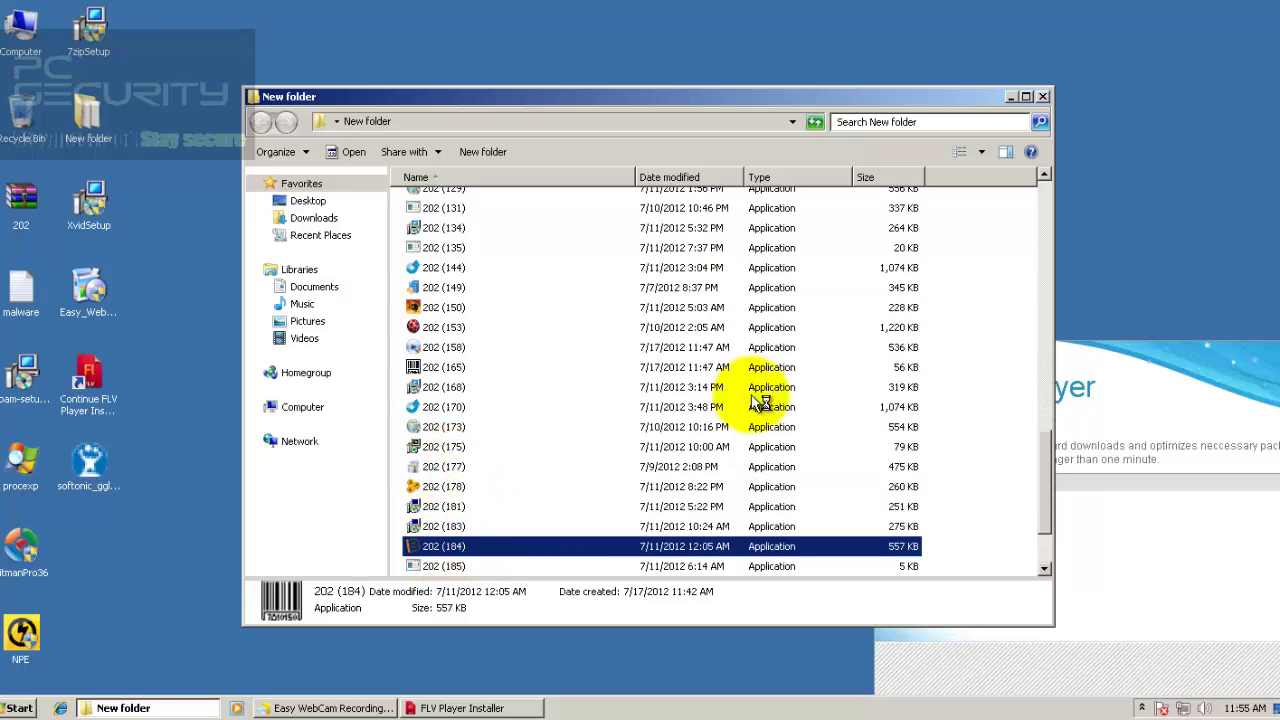
click(430, 488)
click(432, 546)
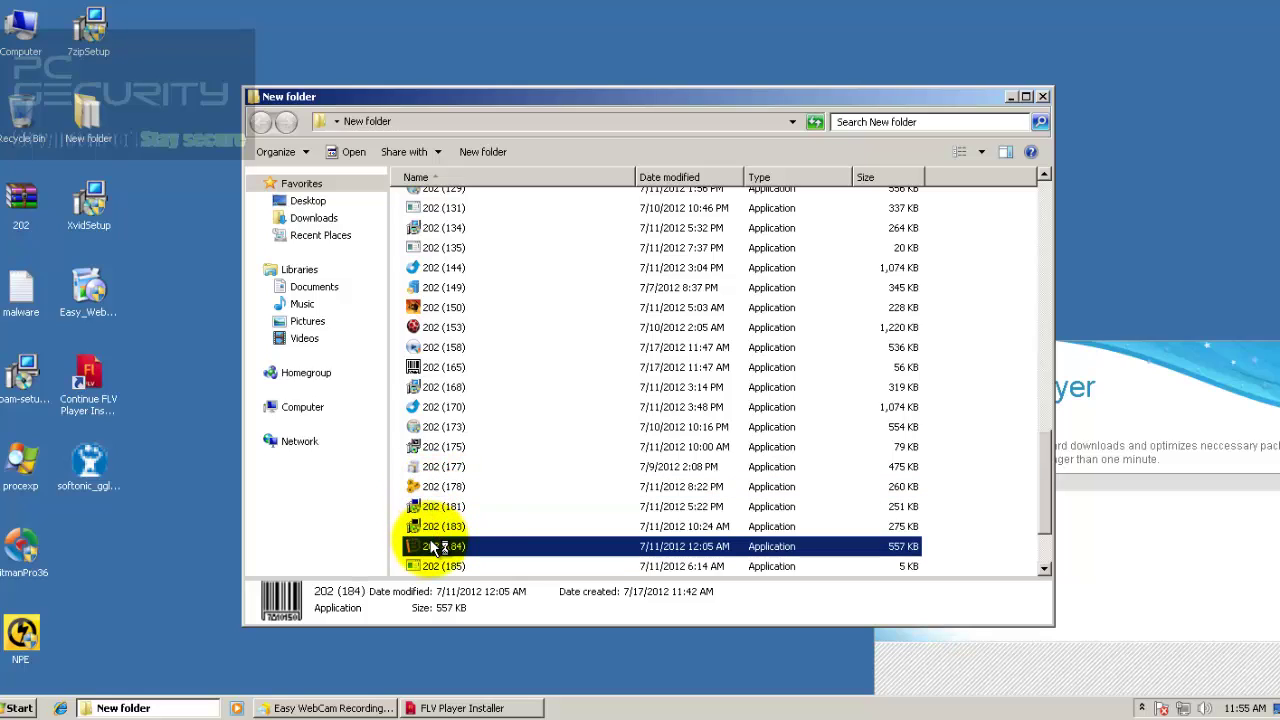
click(445, 526)
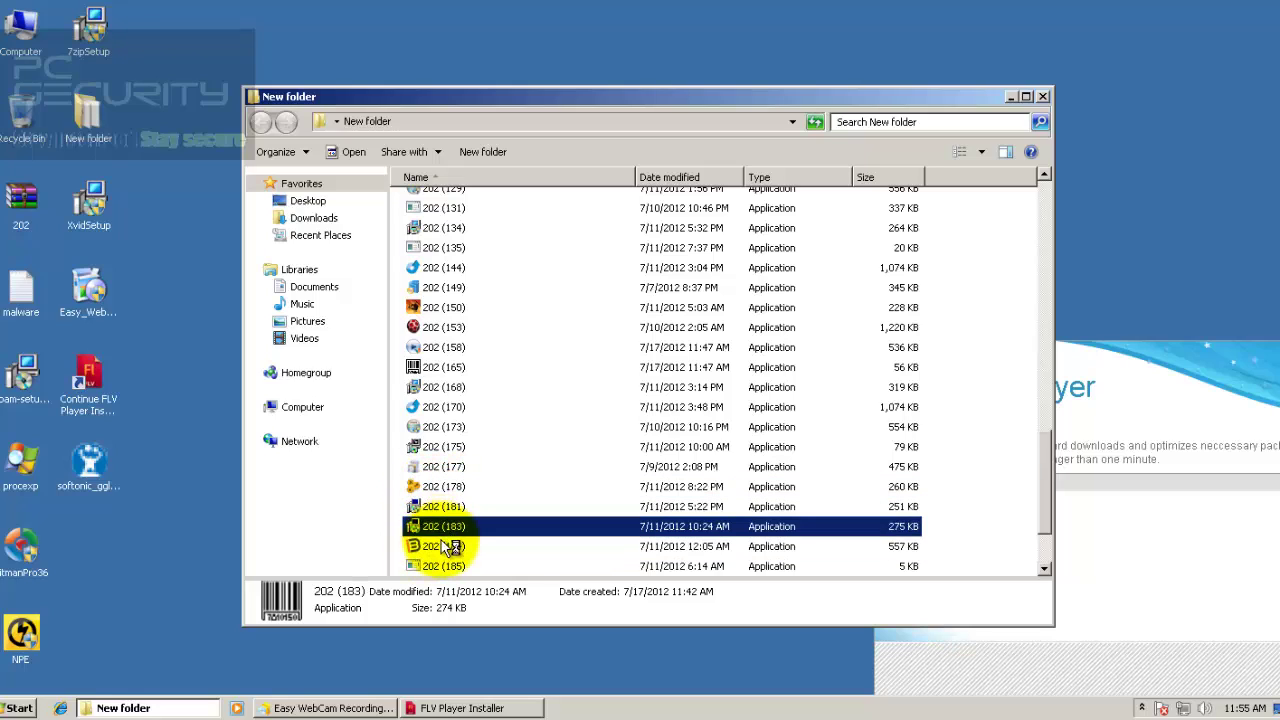
click(452, 548)
scroll(497, 463, down, 2)
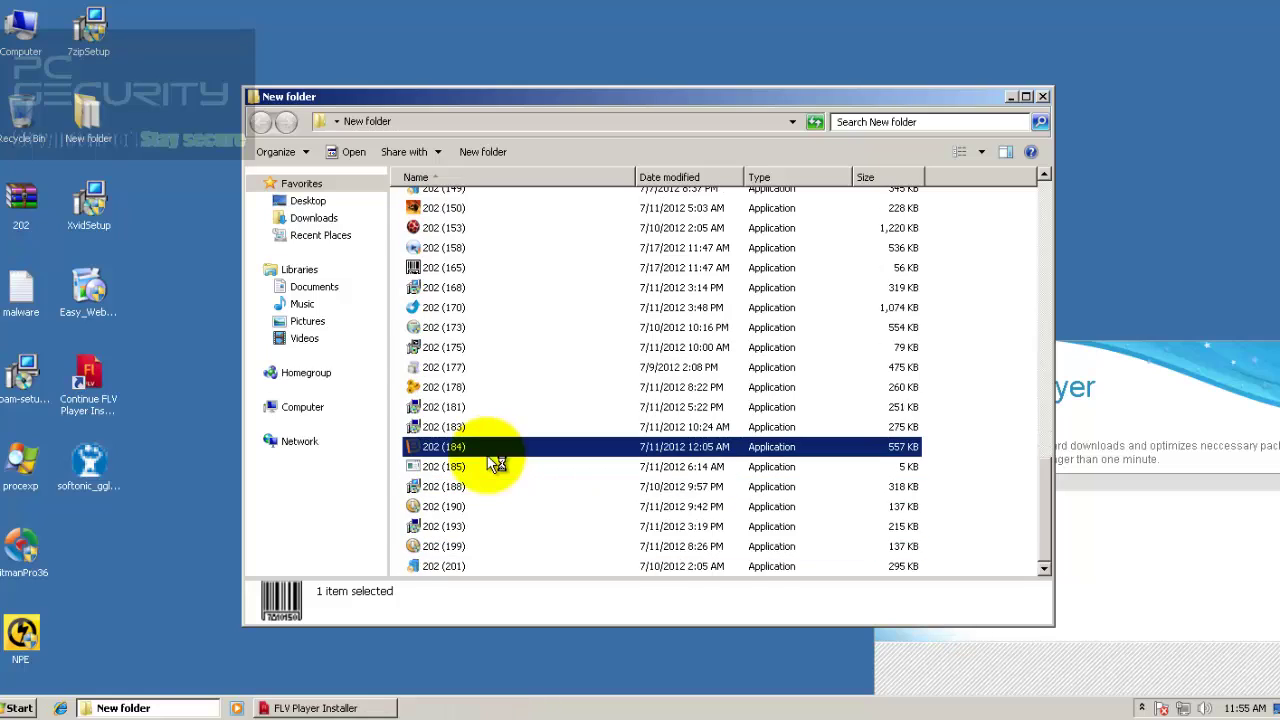
- Check the FLV Player installation progress and try samples 202 (184), 202 (190) and 202 (185)
click(382, 706)
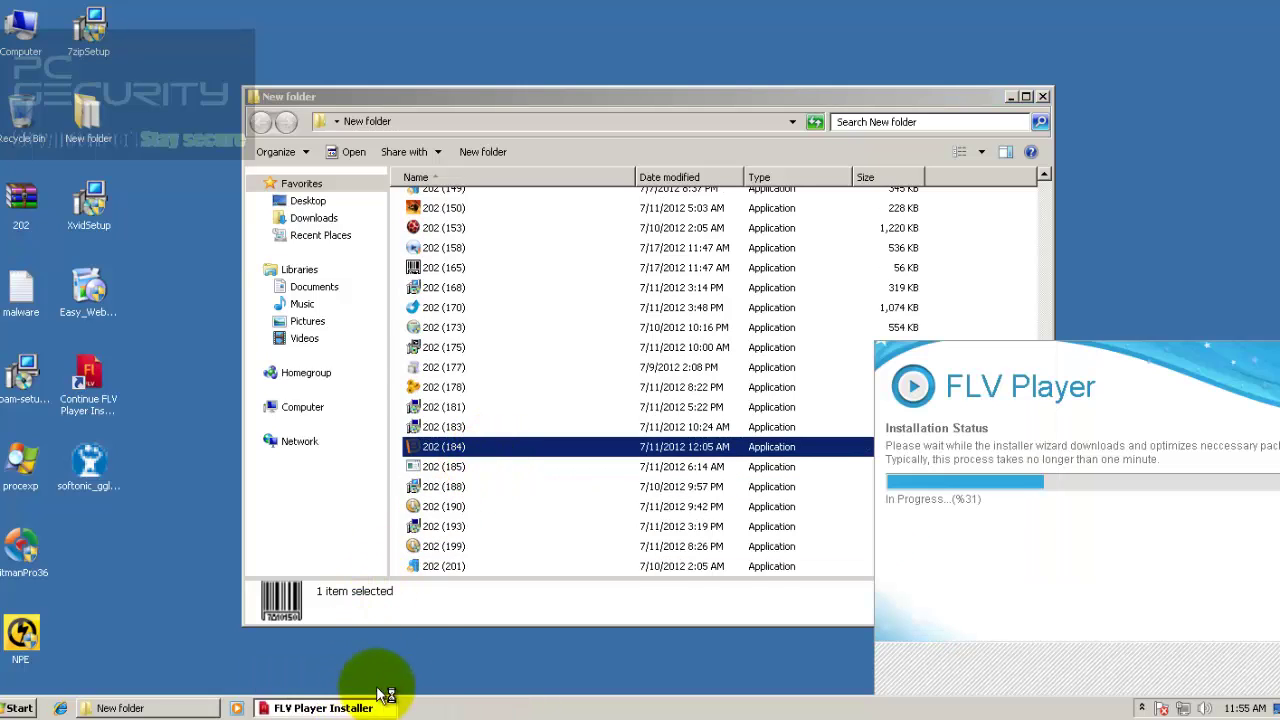
click(549, 464)
click(470, 447)
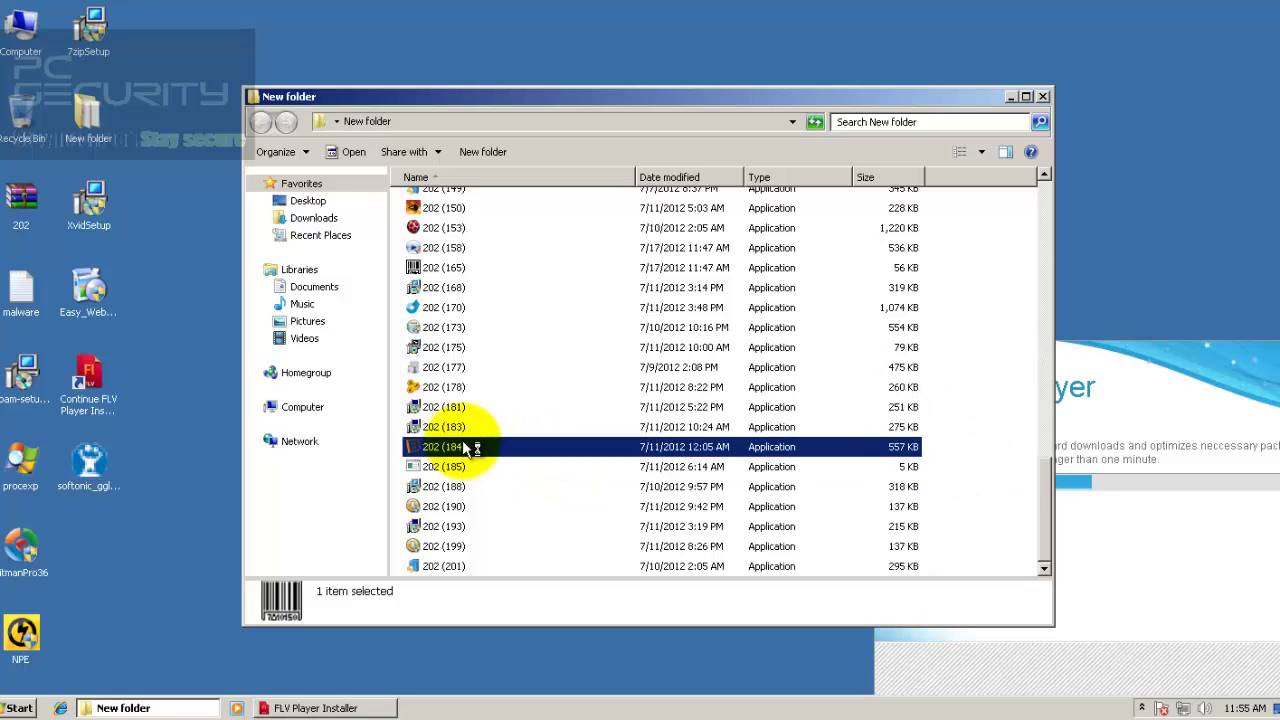
click(484, 506)
click(468, 467)
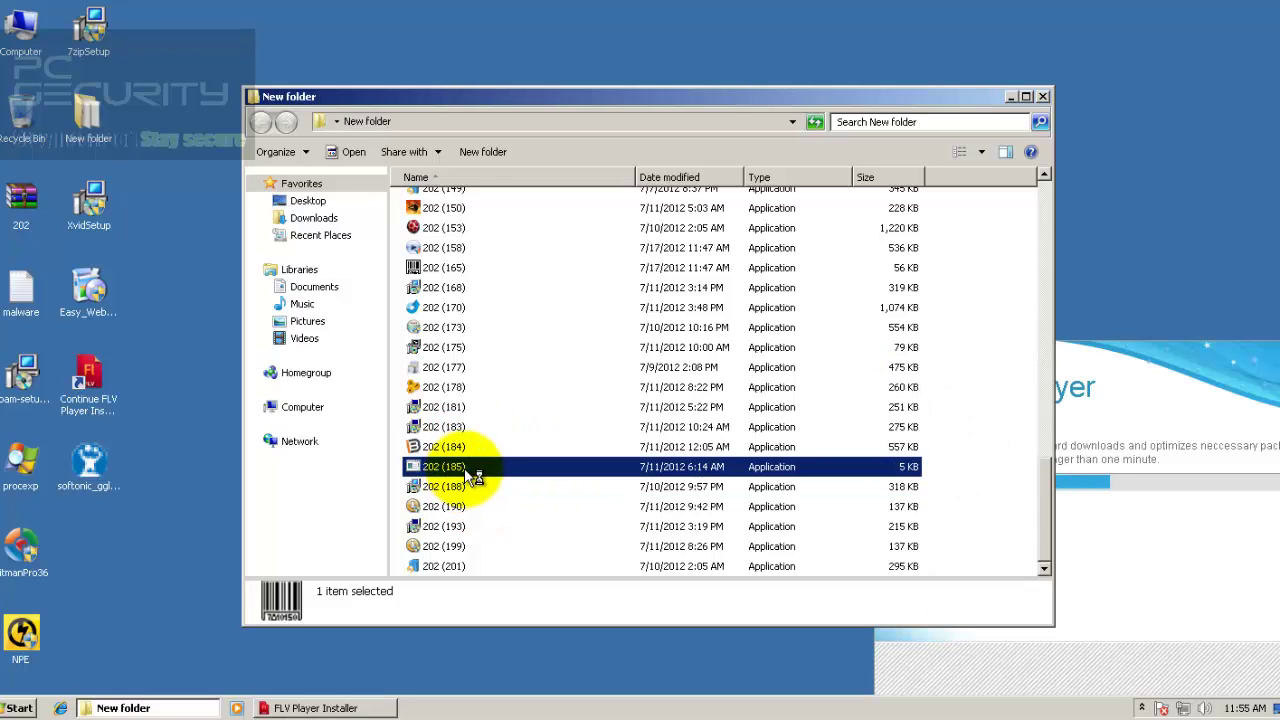
- Try sample 202 (177) and run sample 202 (178), leaving its TuneUp Utilities installer in the background
click(438, 367)
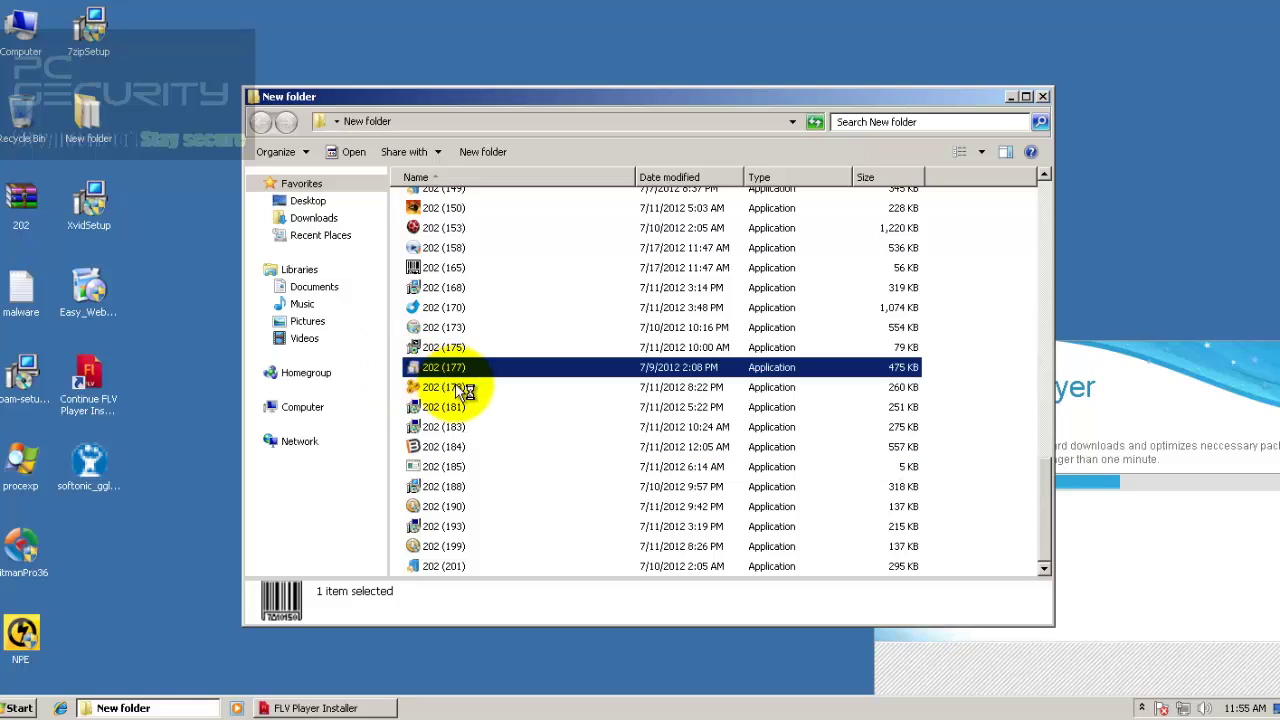
click(466, 390)
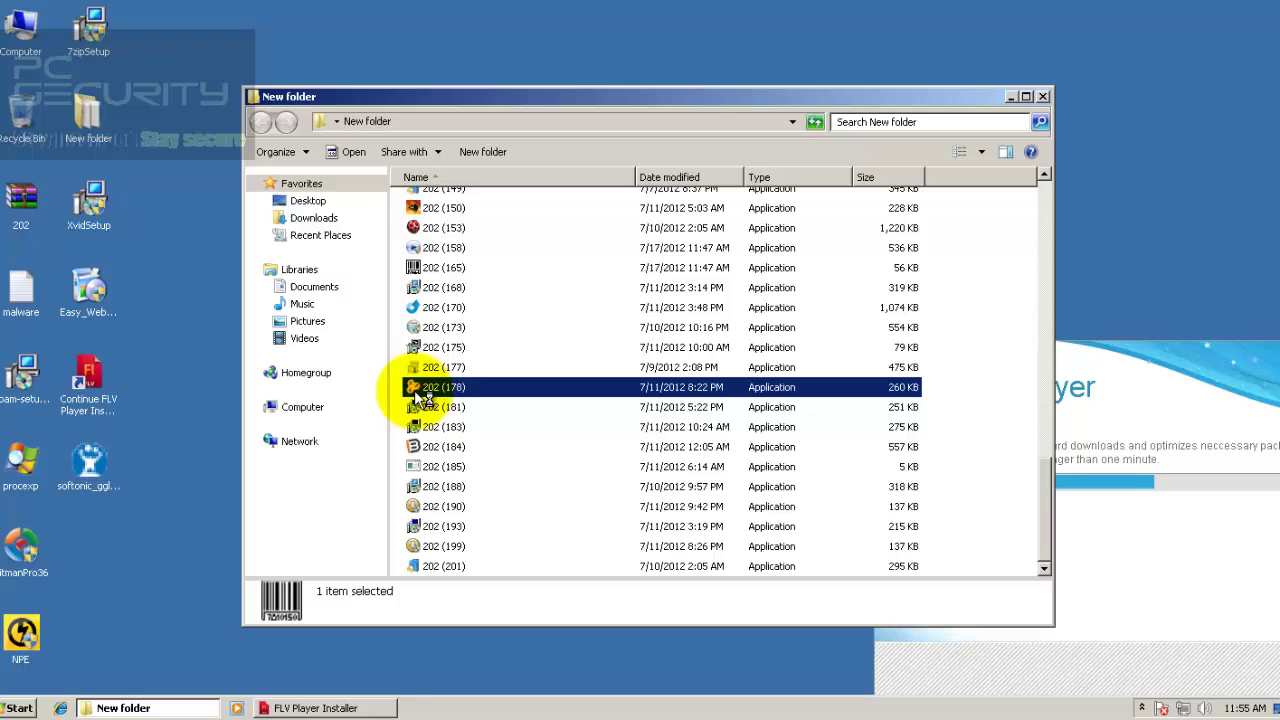
double_click(420, 393)
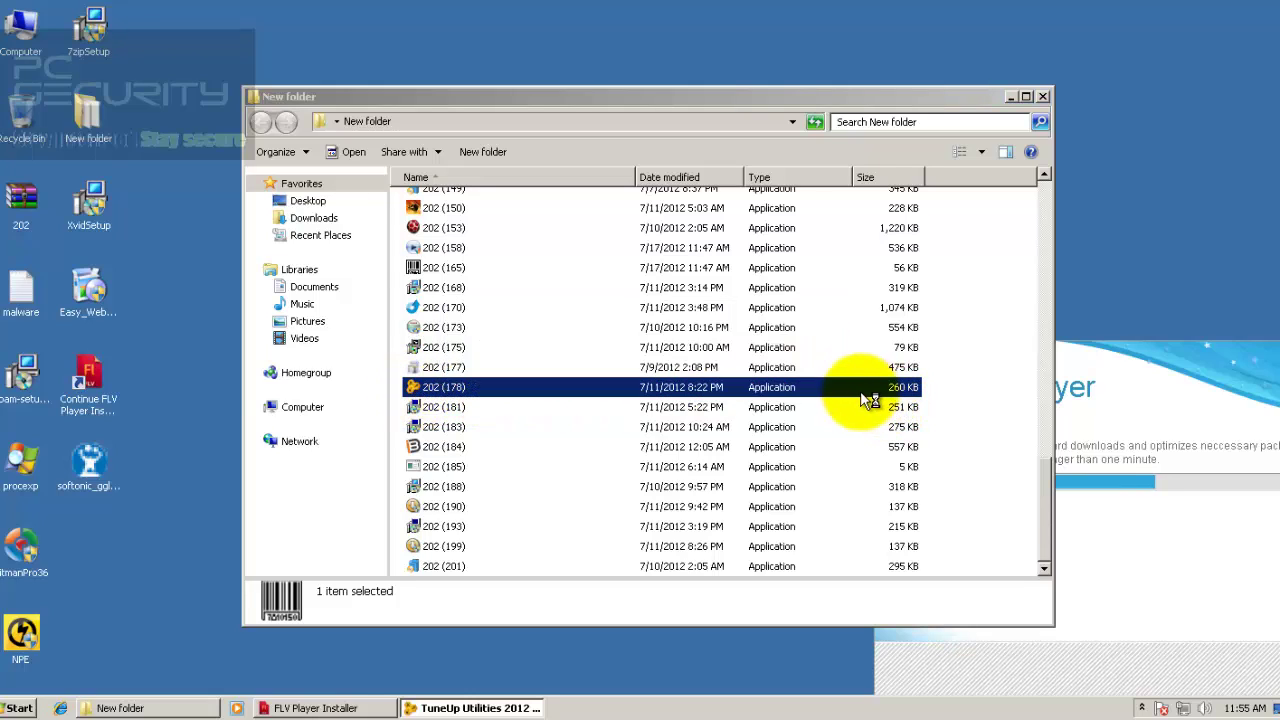
click(826, 360)
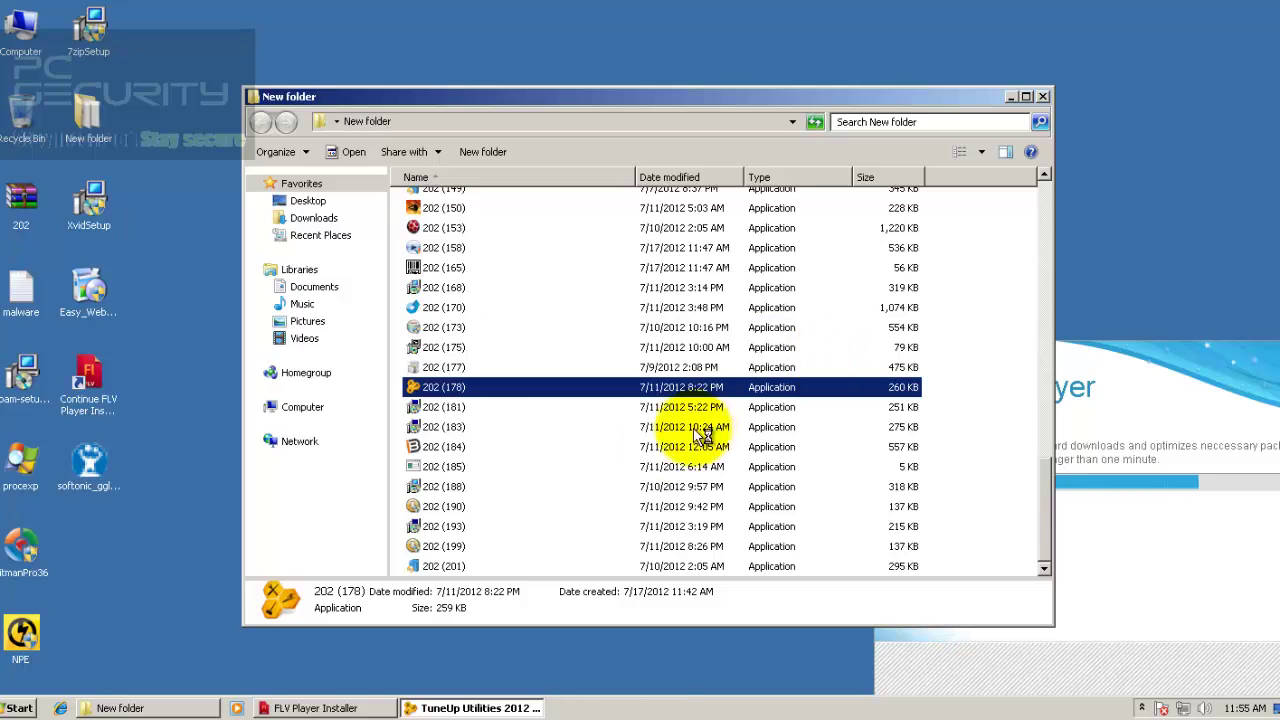
- Run sample 202 (181), allow InstallBrain Installer to make changes to the computer, and close the sample folder
double_click(466, 411)
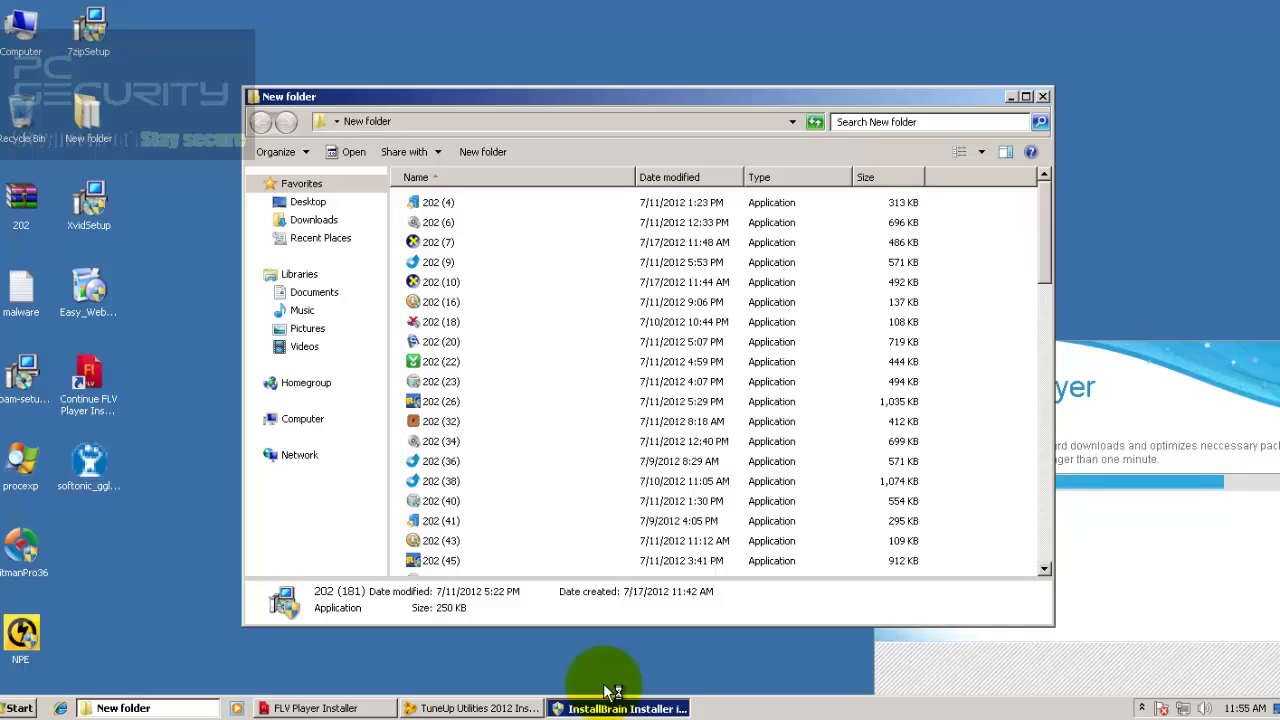
click(612, 700)
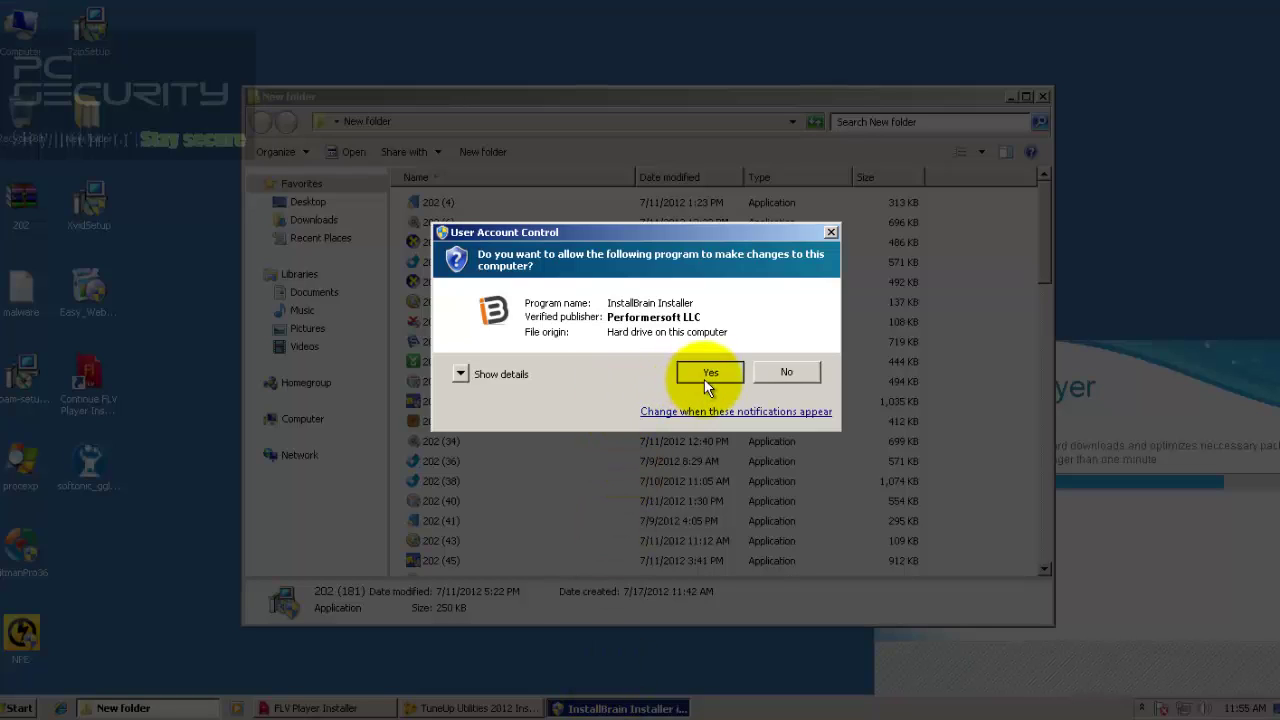
click(704, 379)
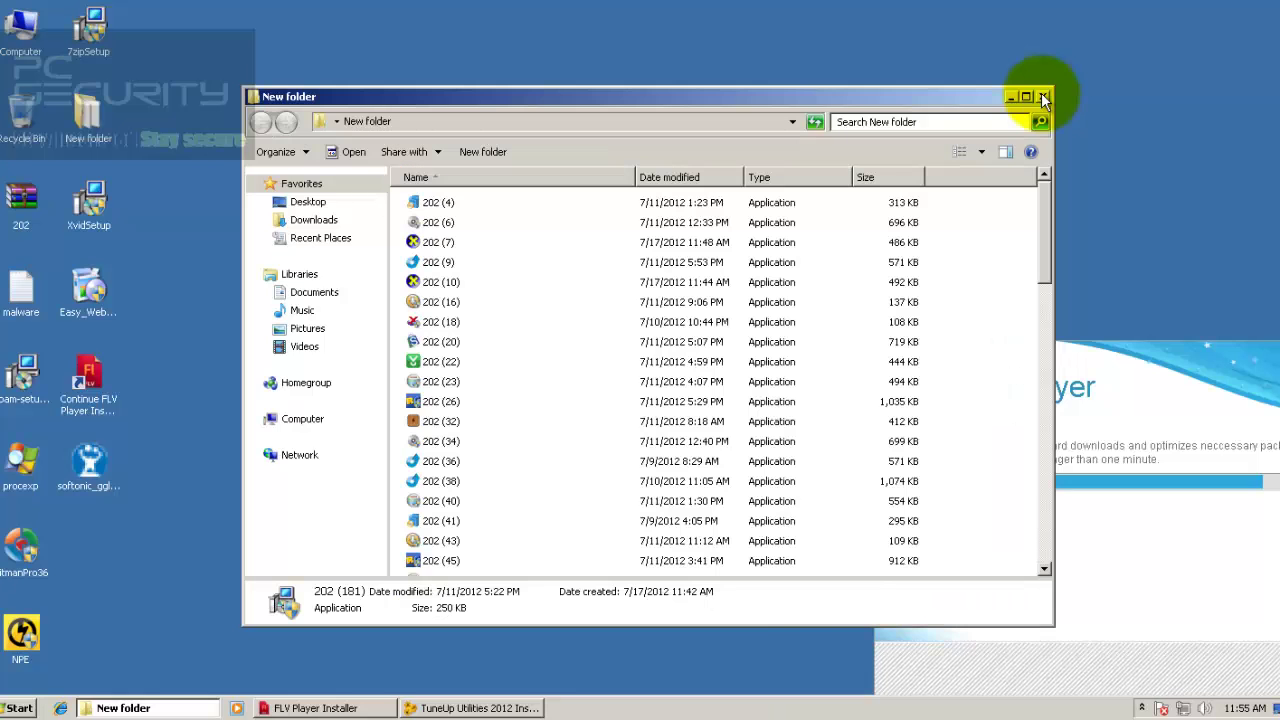
click(1042, 96)
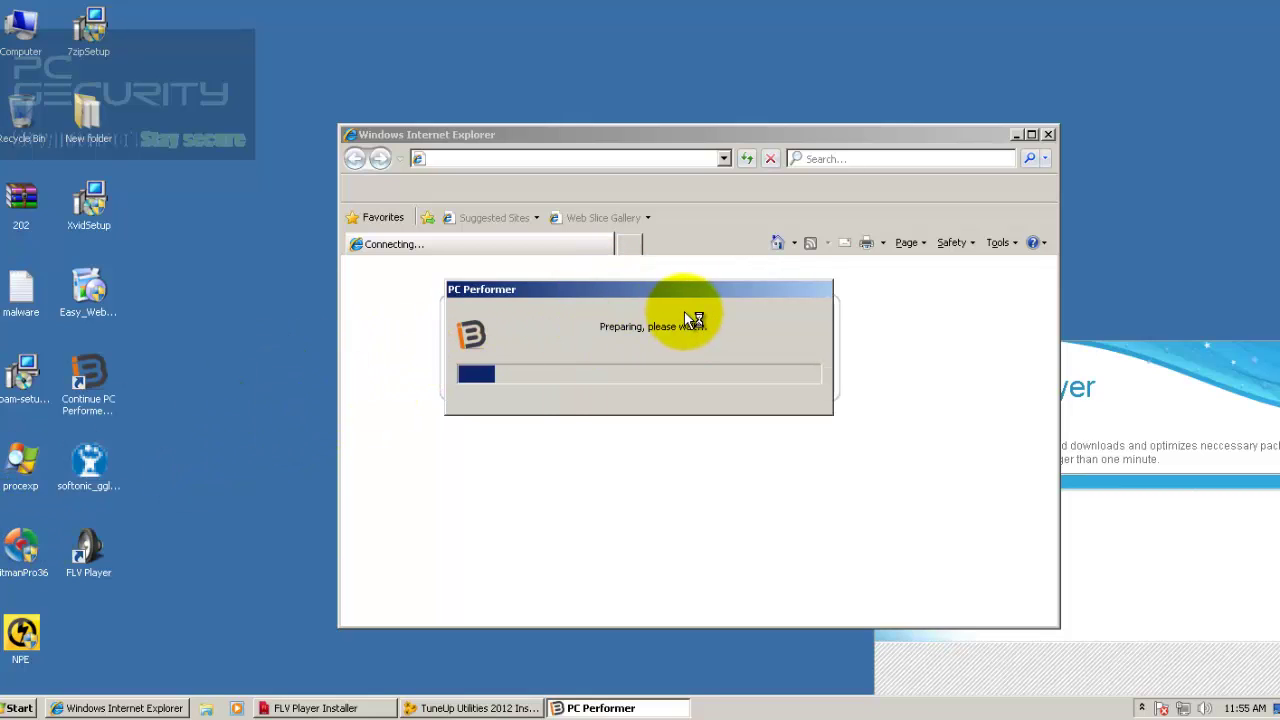
mouse_move(575, 710)
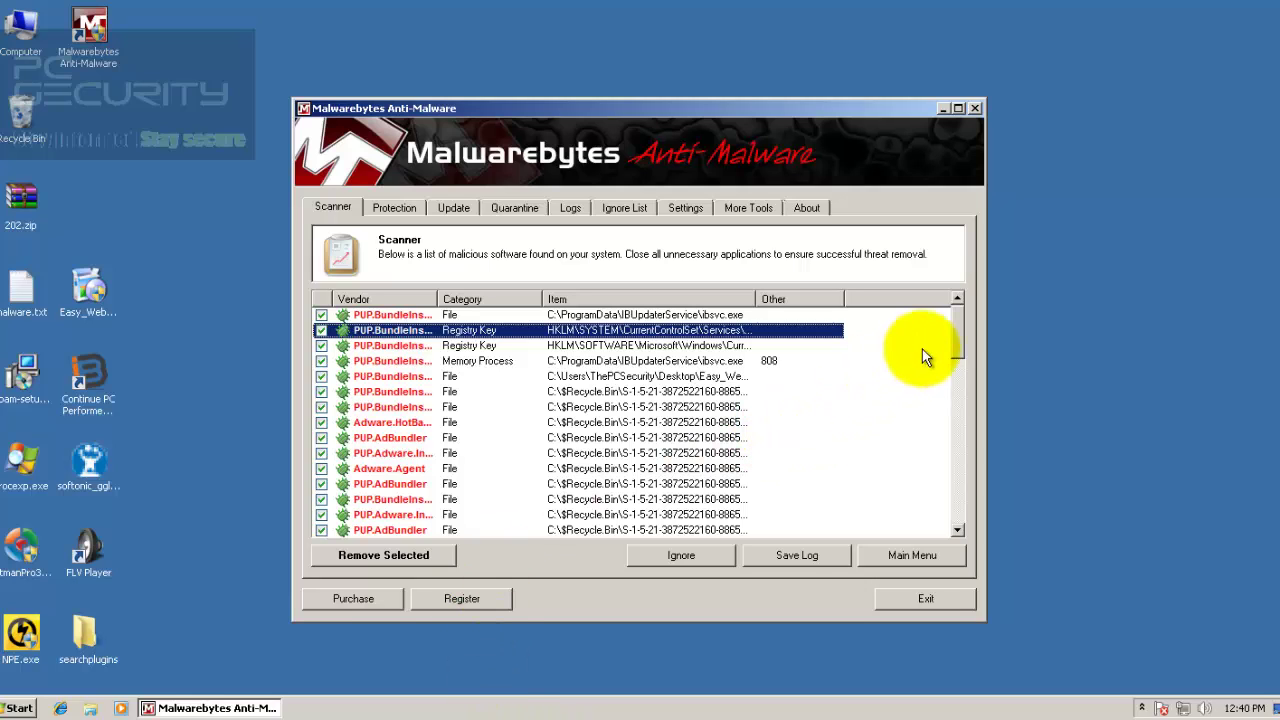
- Remove the selected threats found by the Malwarebytes Anti-Malware scan and minimize its window
mouse_move(957, 330)
mouse_down()
mouse_move(940, 526)
mouse_move(960, 342)
mouse_move(905, 441)
mouse_move(920, 357)
mouse_move(943, 323)
mouse_up()
click(416, 545)
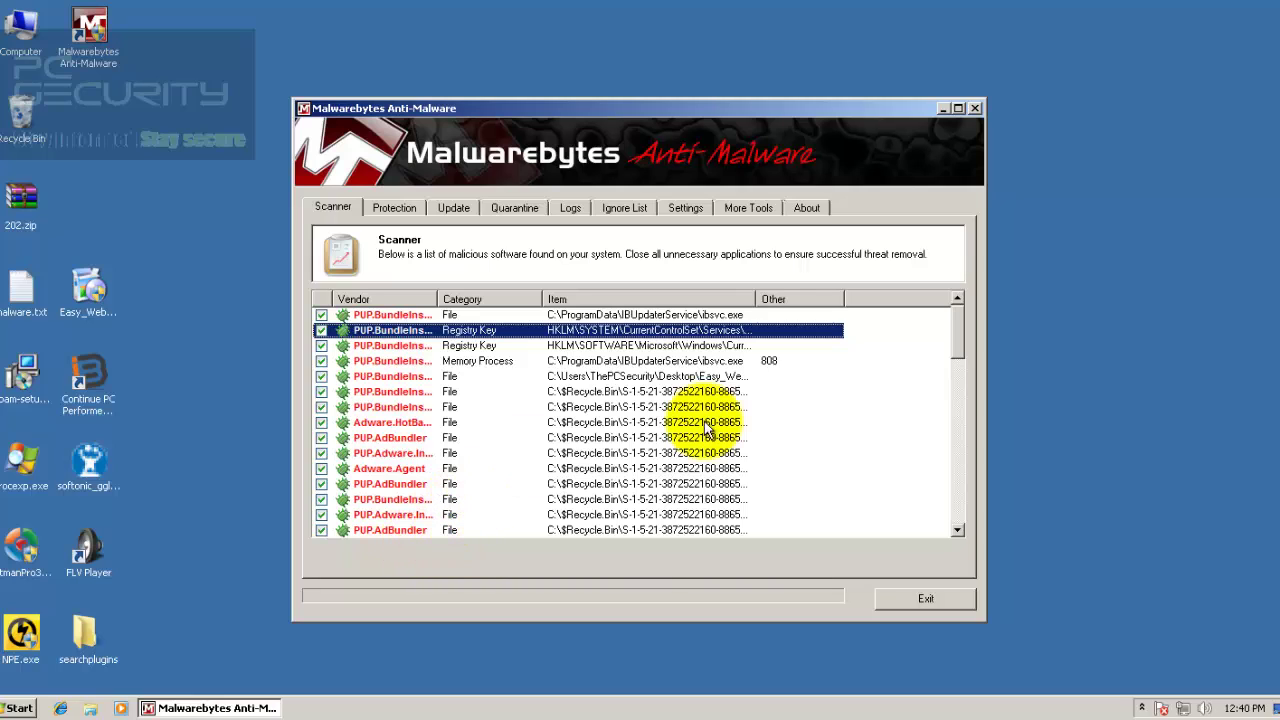
click(1145, 708)
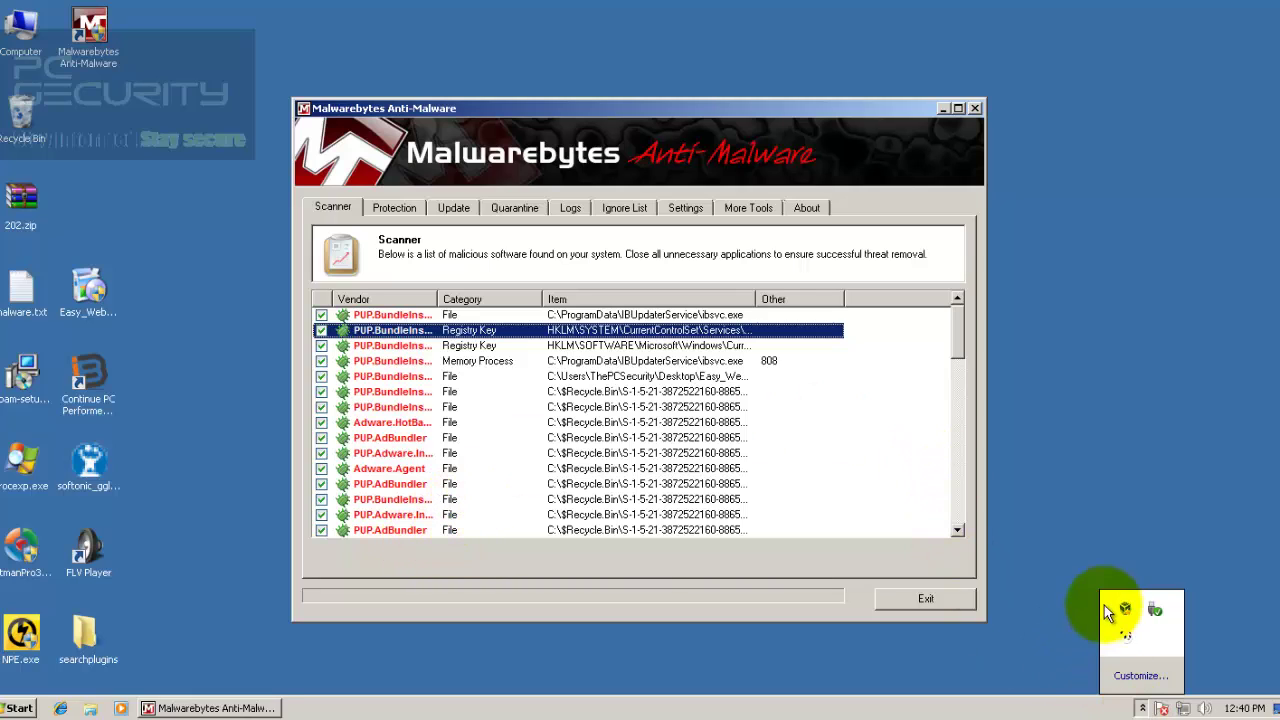
click(211, 201)
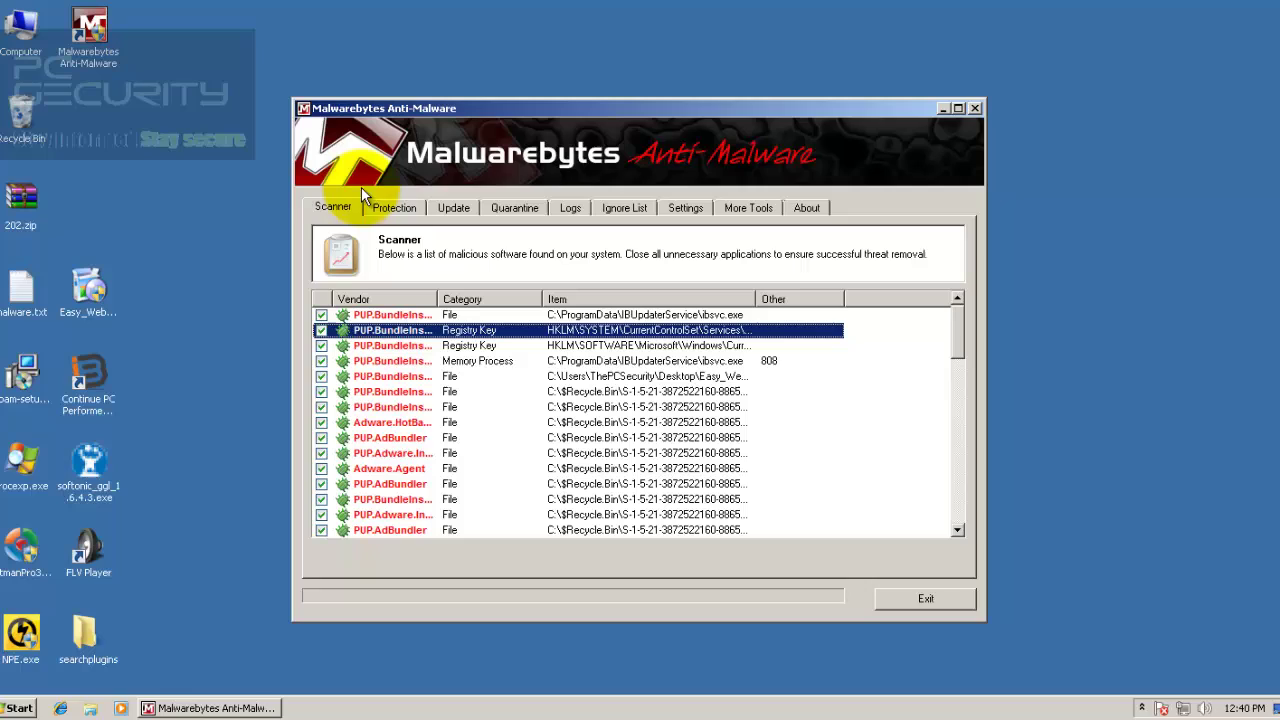
click(945, 120)
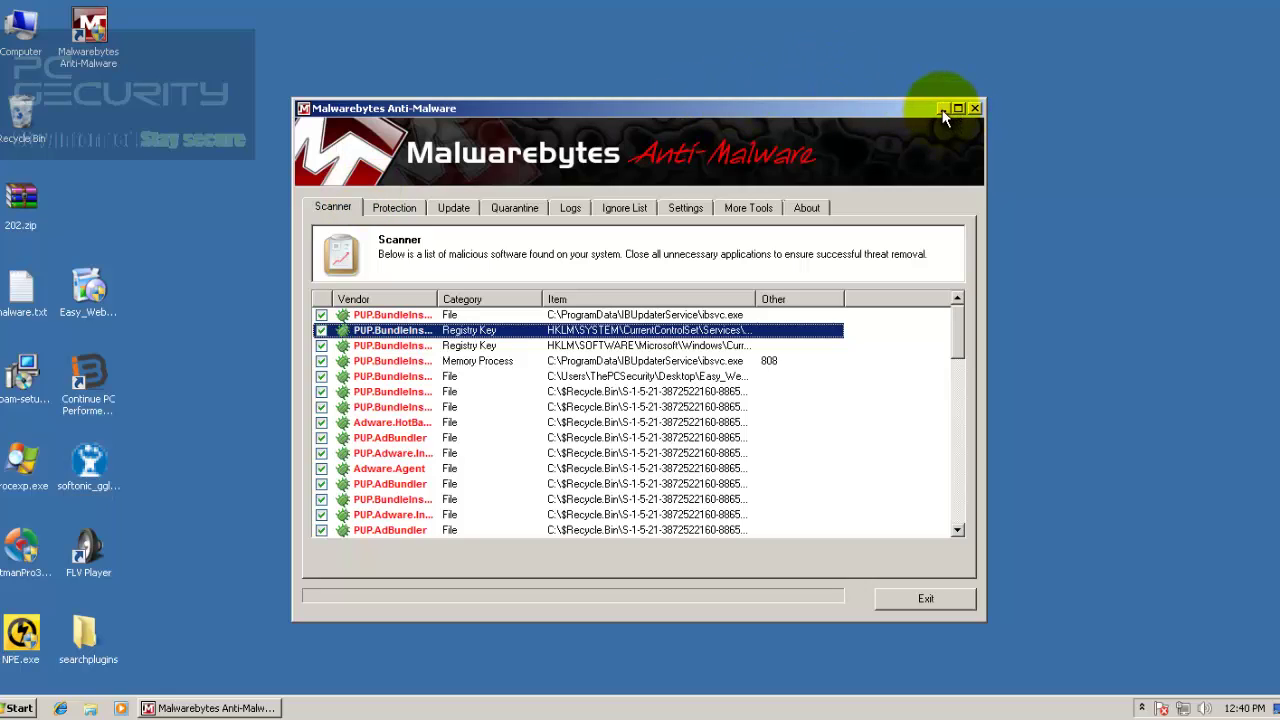
click(943, 109)
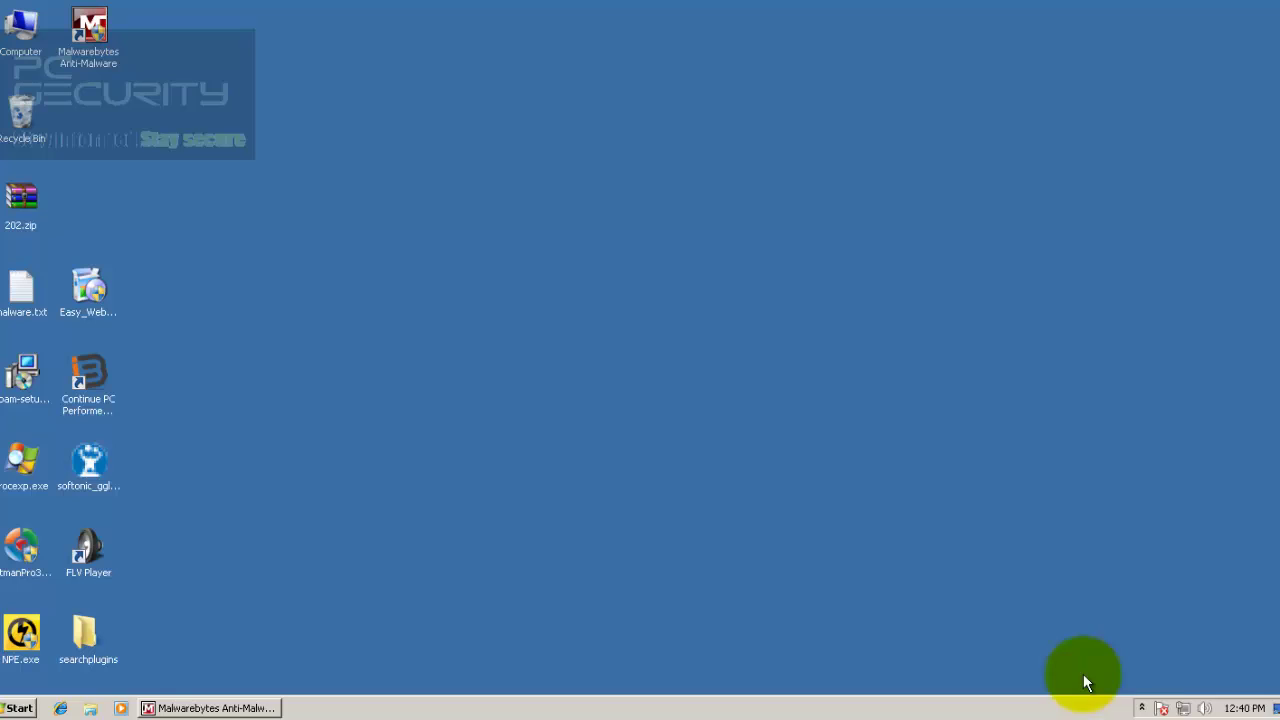
- Decline the system restart requested by Malwarebytes and close the scan log in Notepad
click(1141, 707)
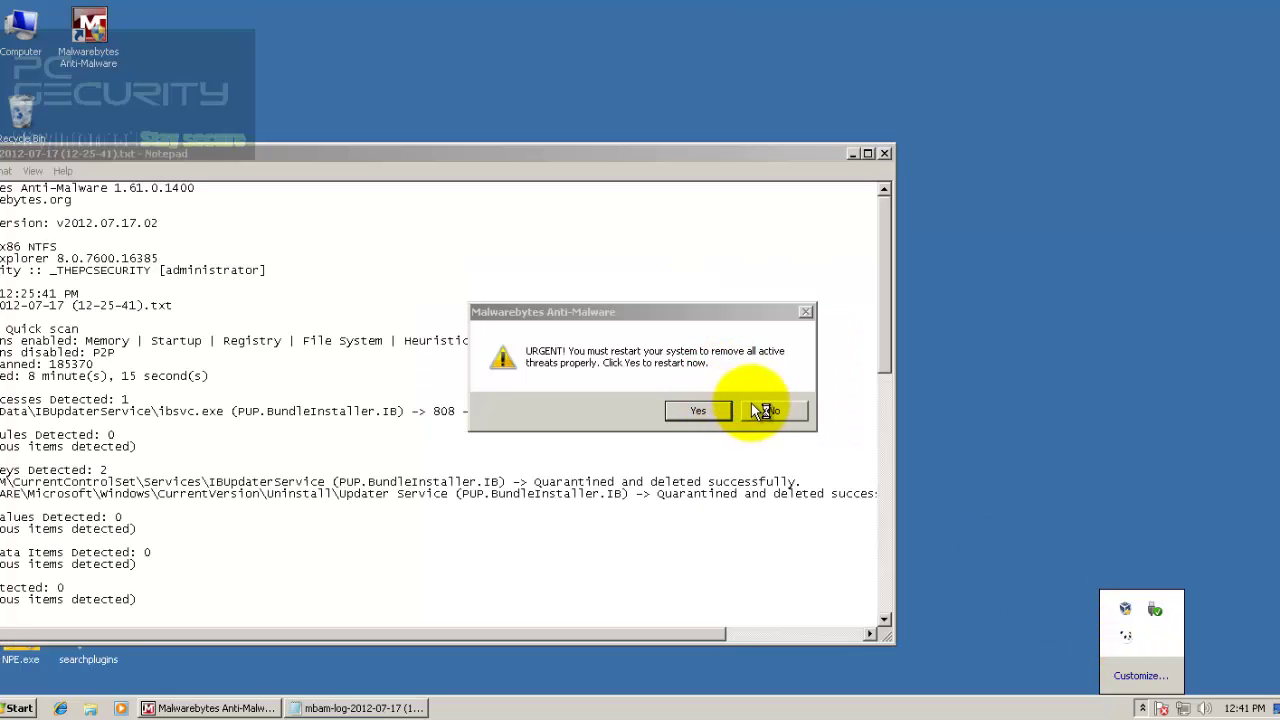
click(772, 410)
click(885, 141)
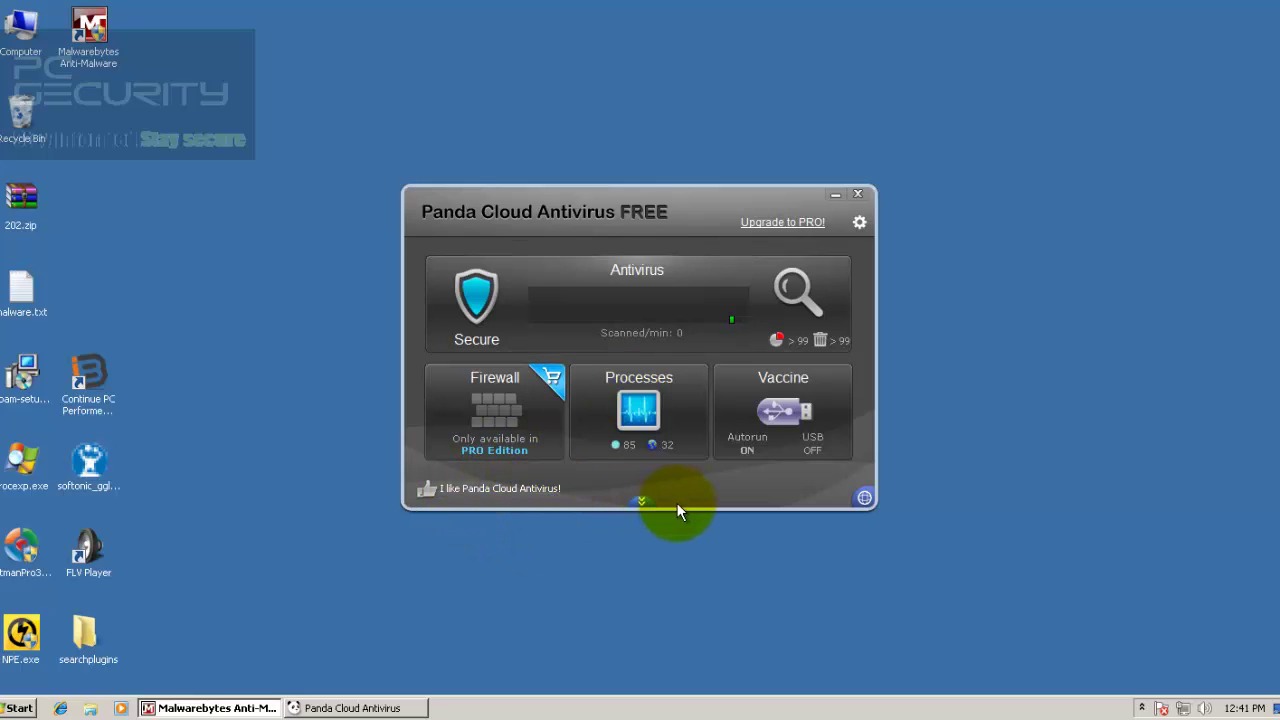
- Expand and collapse the community section of Panda Cloud Antivirus and close its window
click(644, 502)
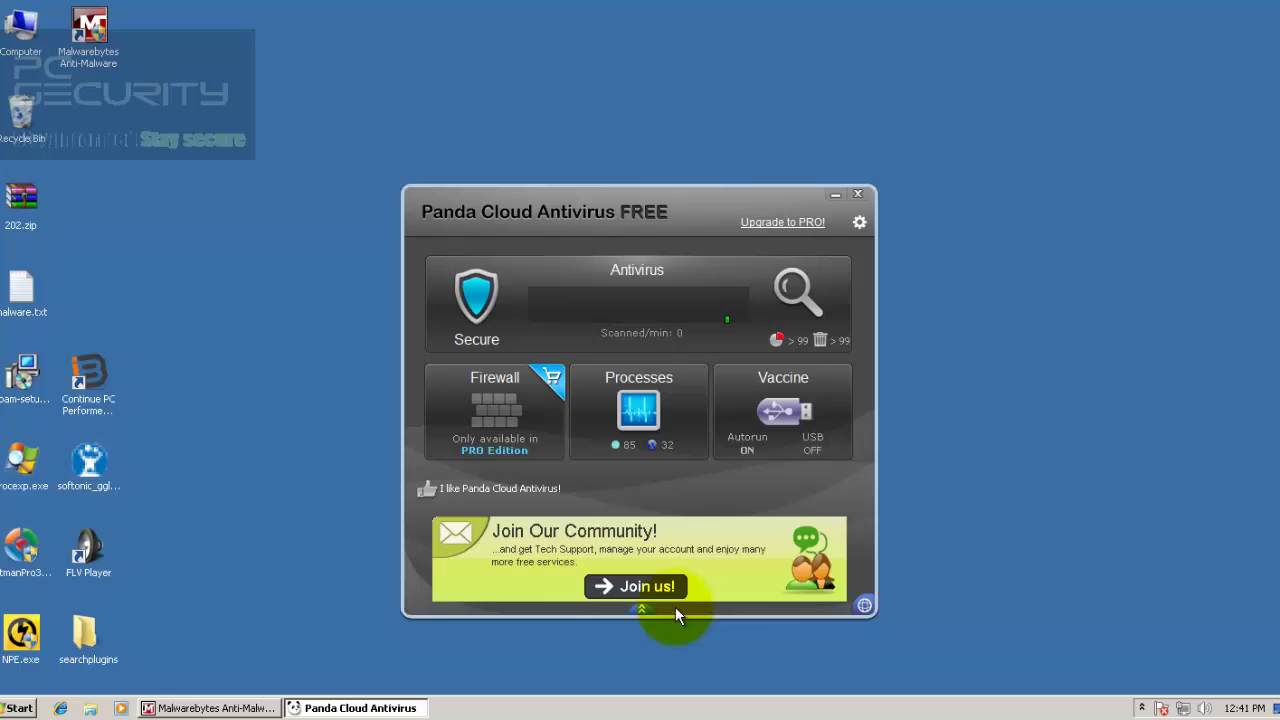
click(644, 604)
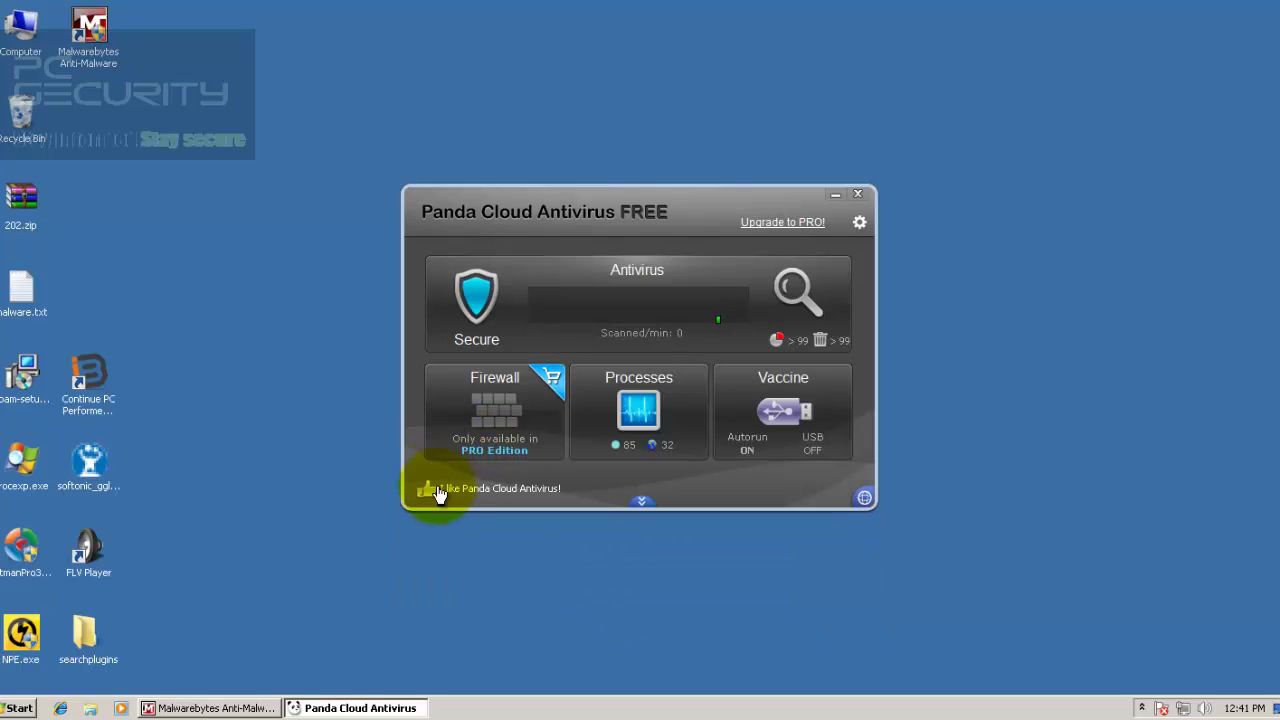
click(857, 193)
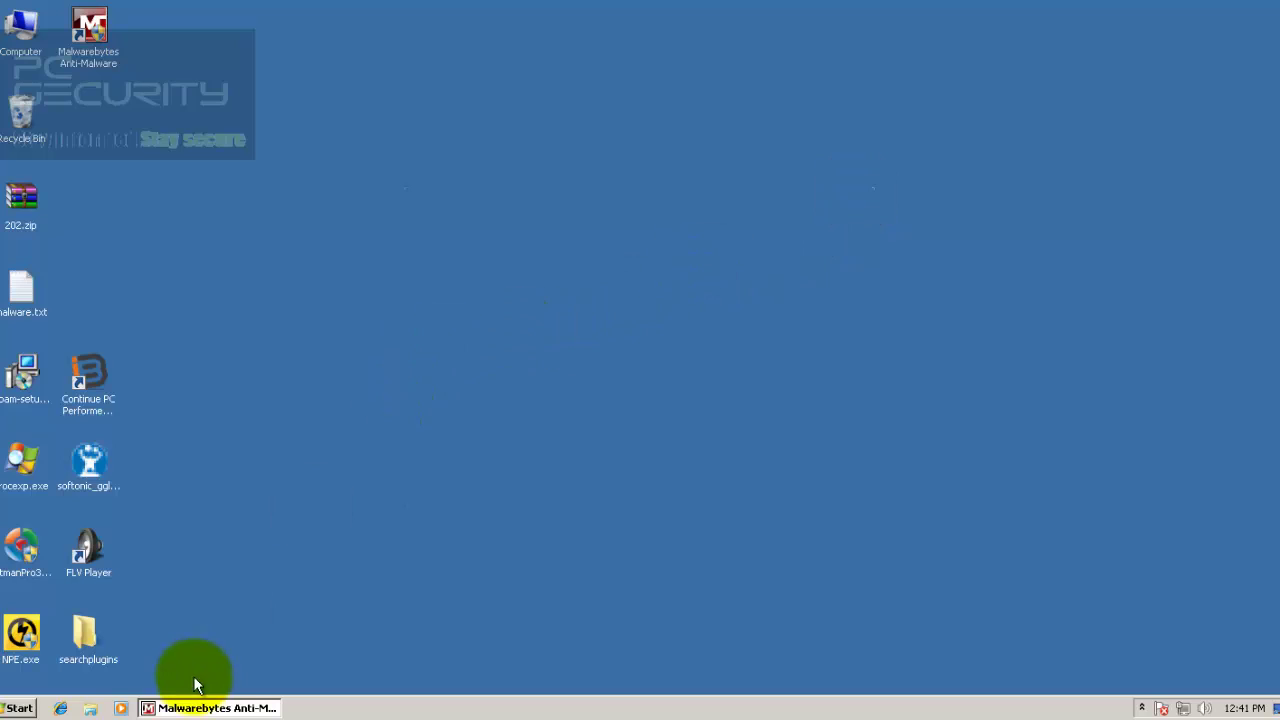
- Exit Malwarebytes Anti-Malware, reopen the Panda Cloud Antivirus window and shift it slightly up and to the left
click(200, 707)
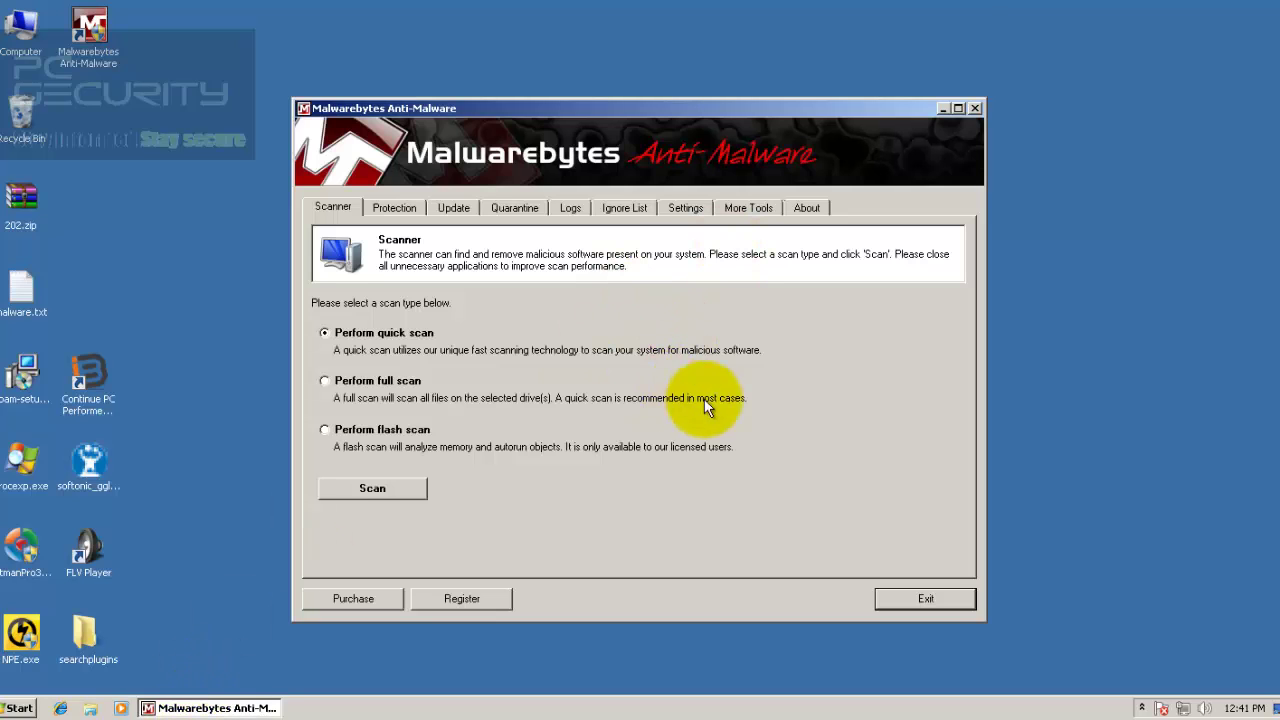
click(922, 600)
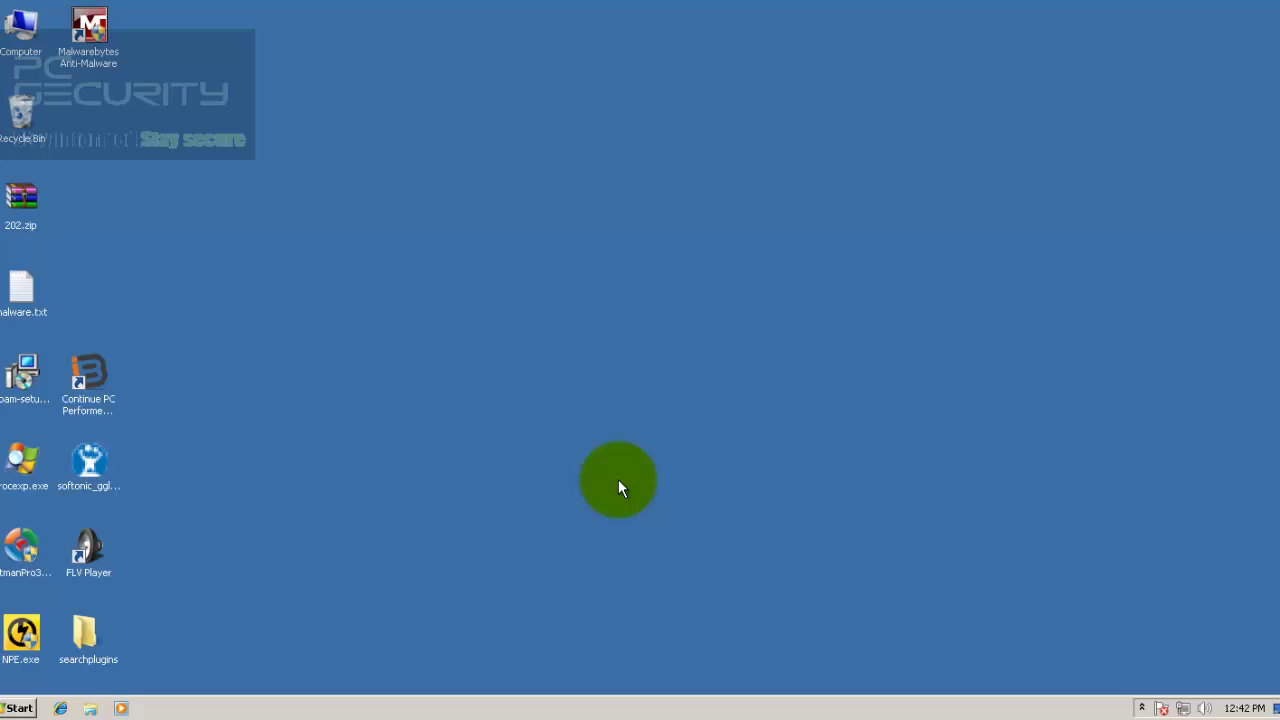
click(1141, 707)
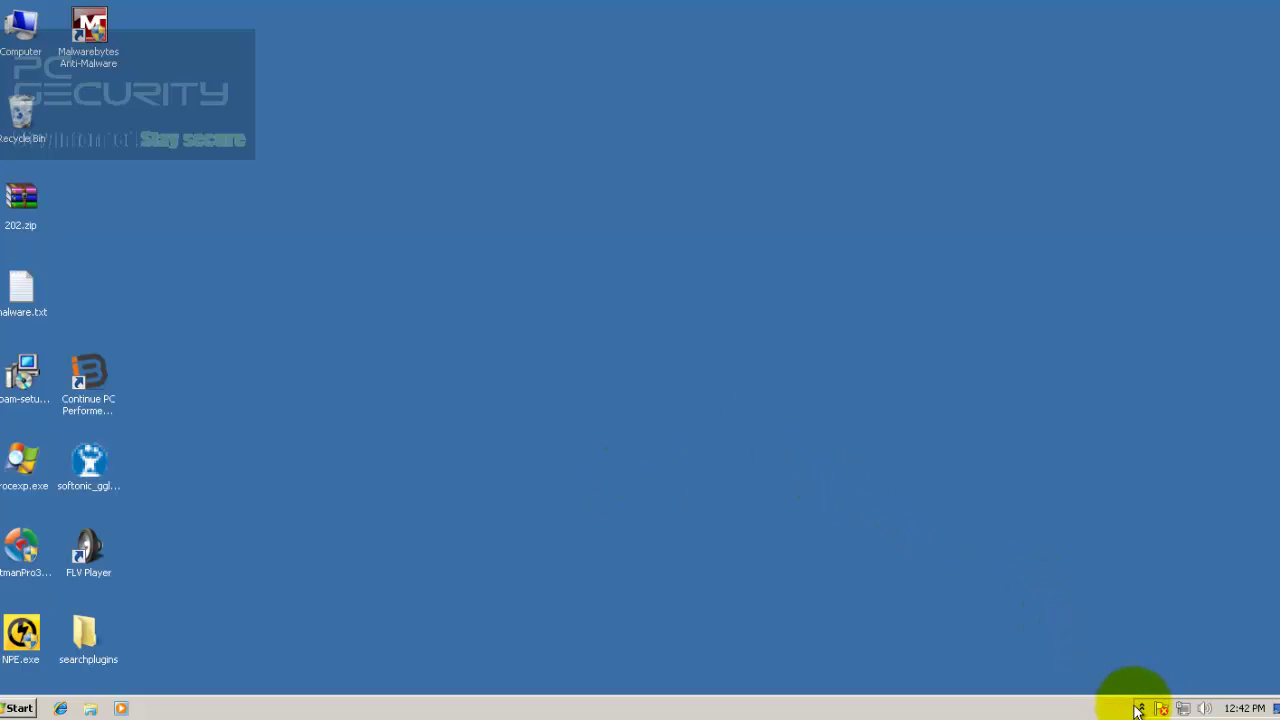
double_click(1118, 610)
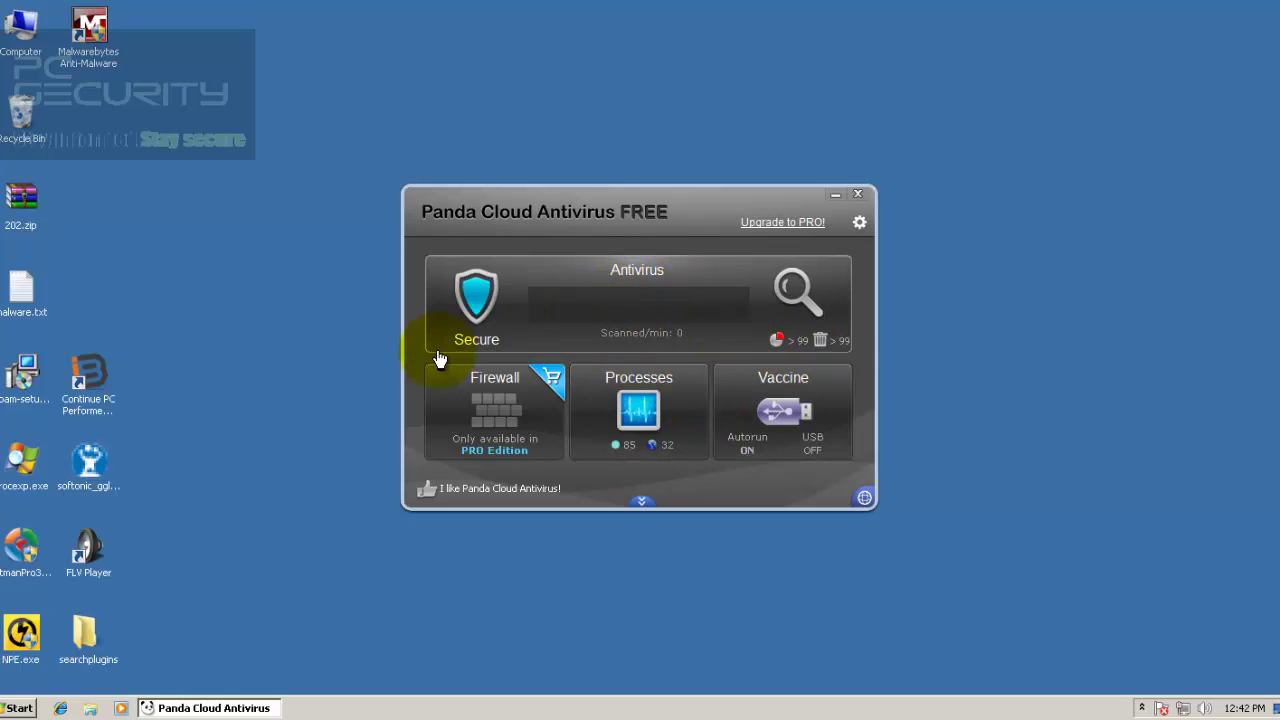
drag(605, 212, 575, 194)
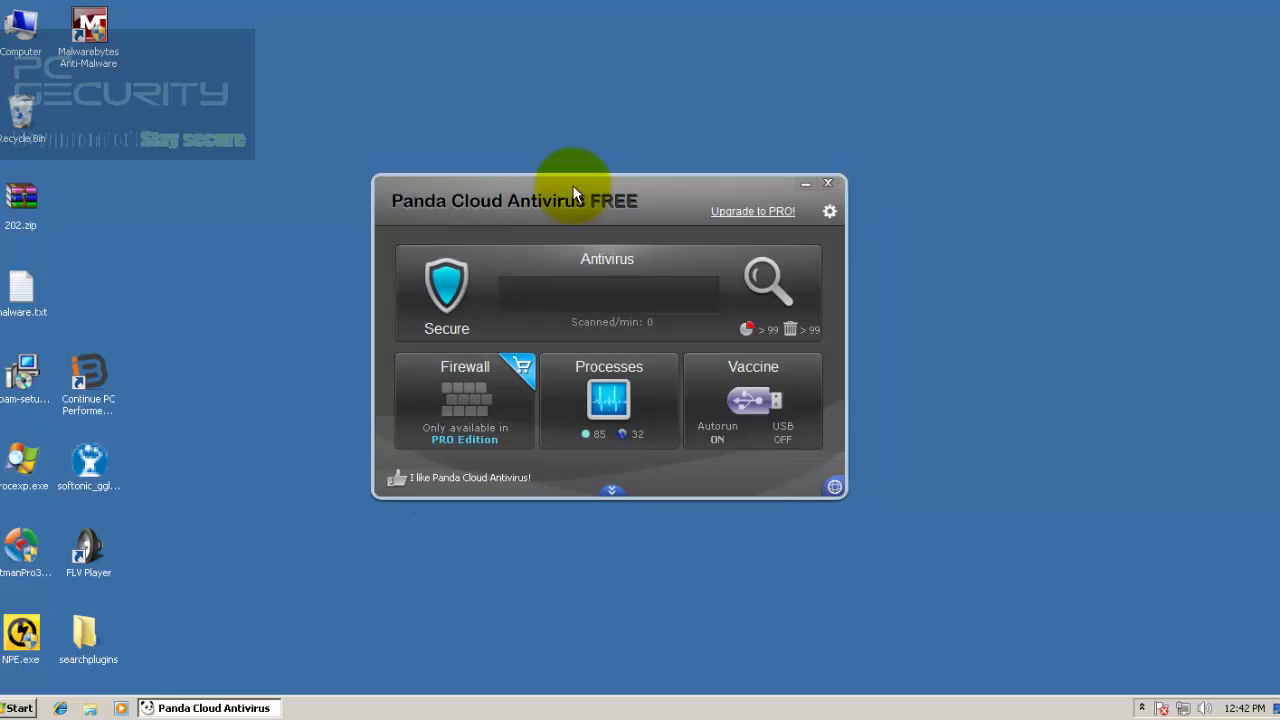